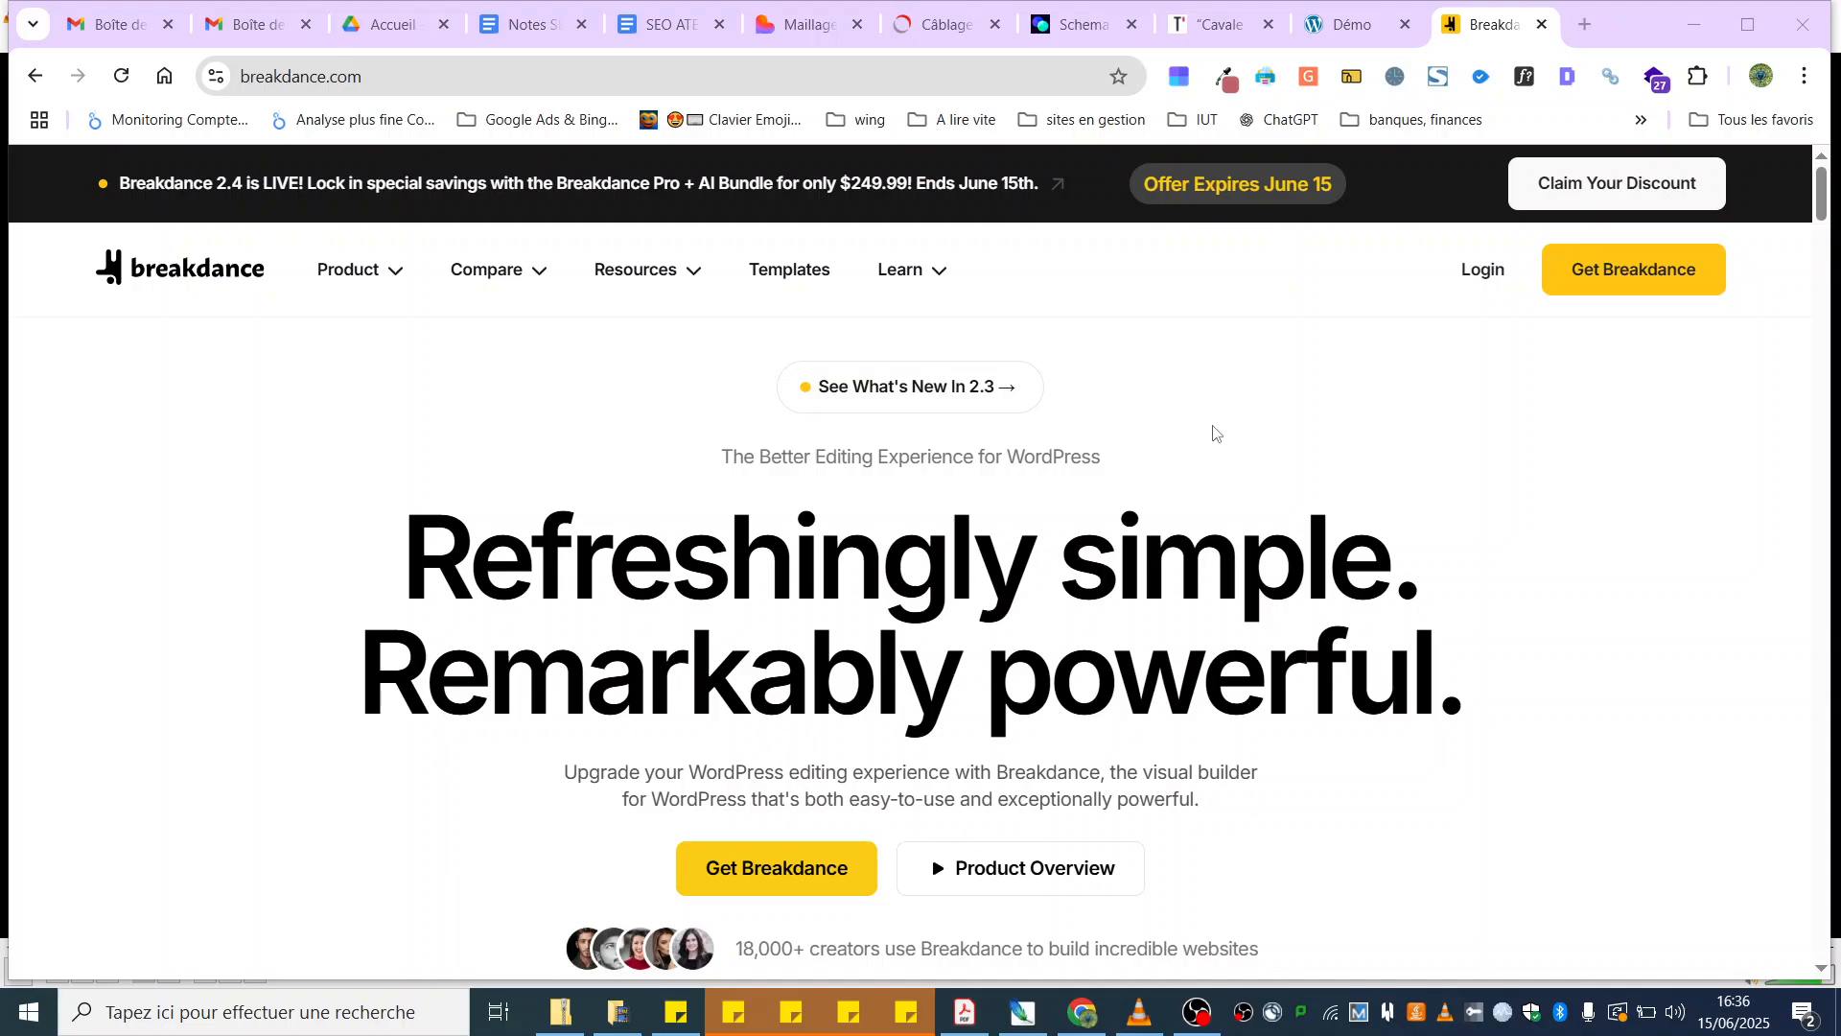
# Step: Review the Breakdance home page, including its web address and the money back guarantee section
pyautogui.scroll(-5, 1216, 437)
pyautogui.scroll(5, 1221, 444)
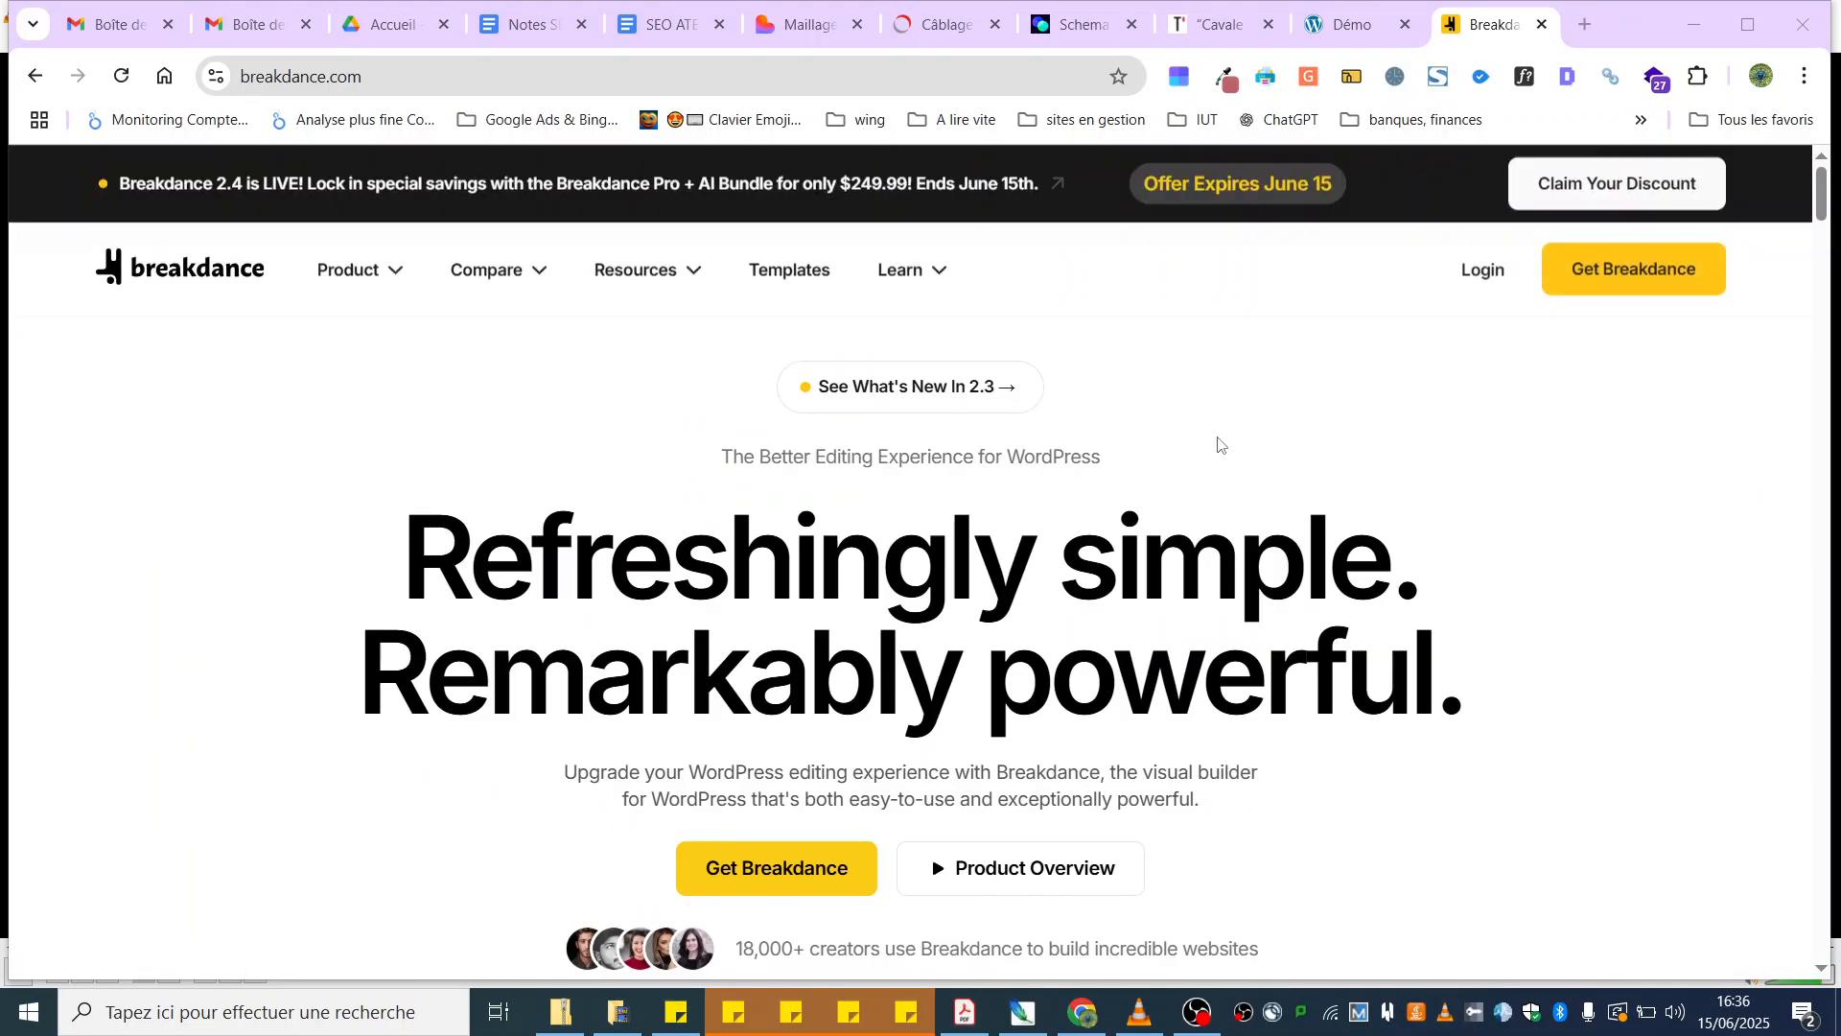
pyautogui.click(442, 83)
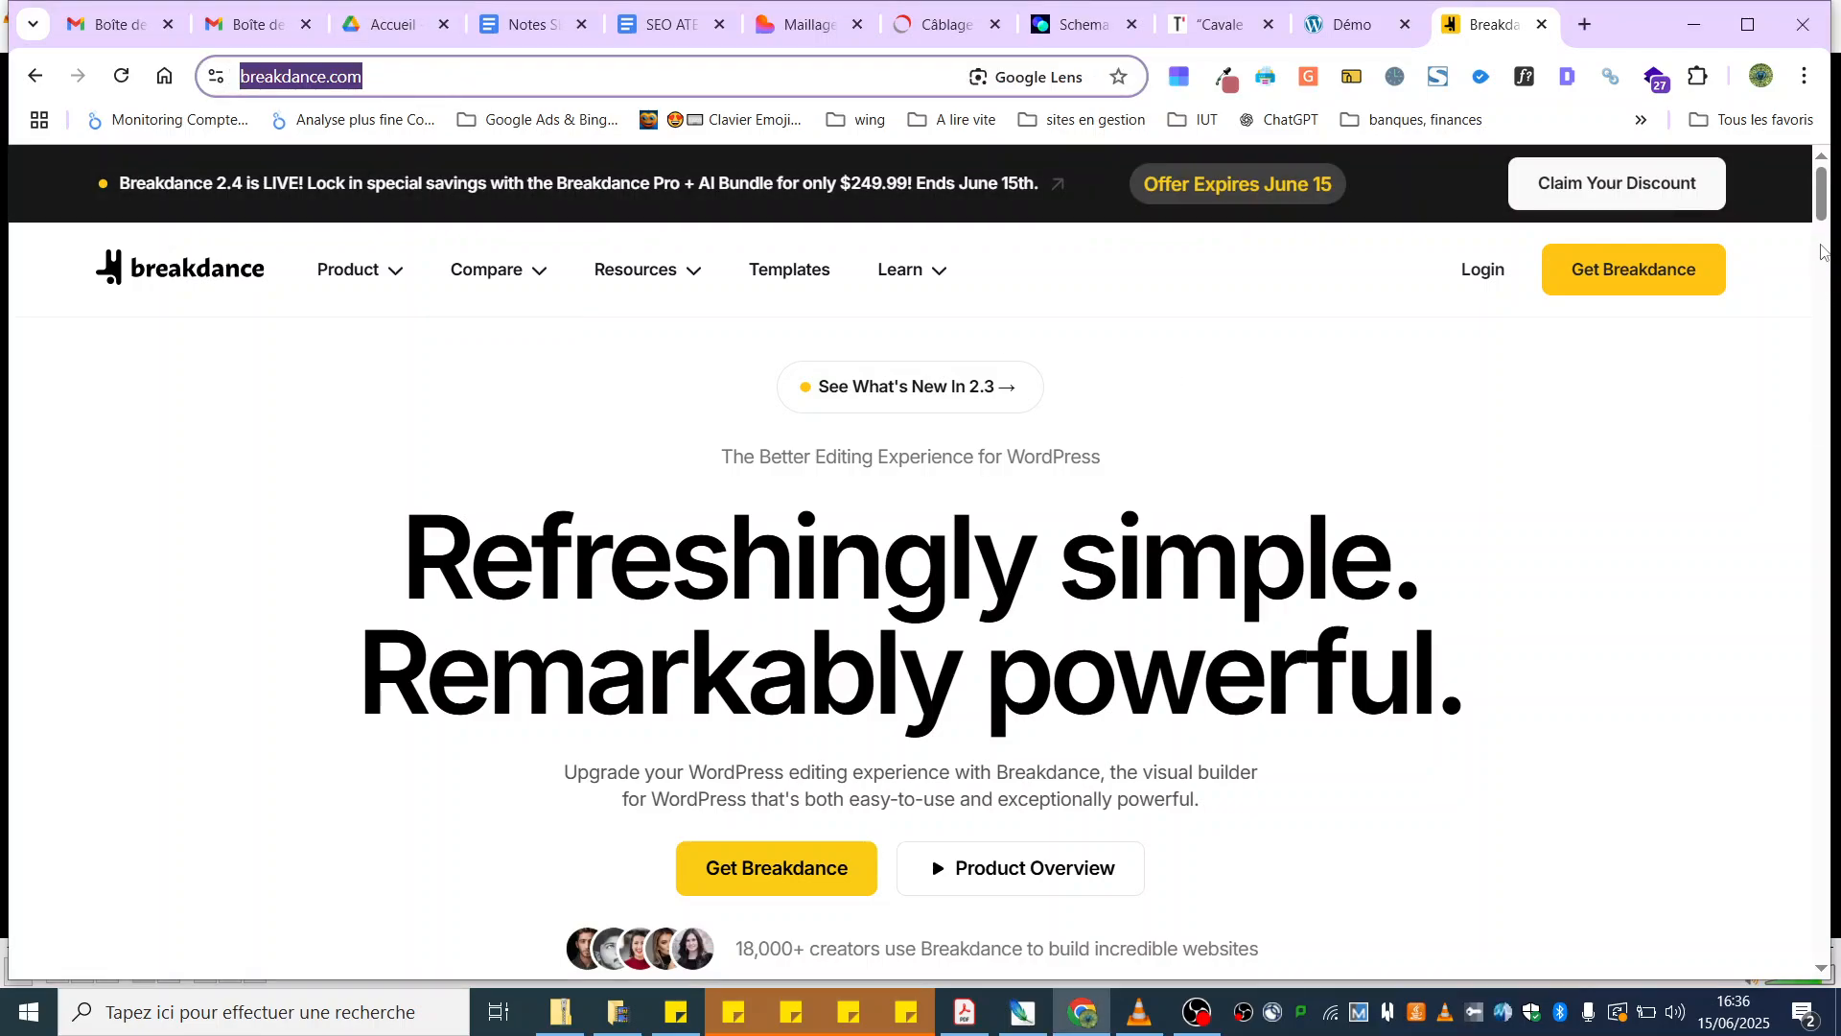
pyautogui.moveTo(1822, 209); pyautogui.dragTo(1822, 878)
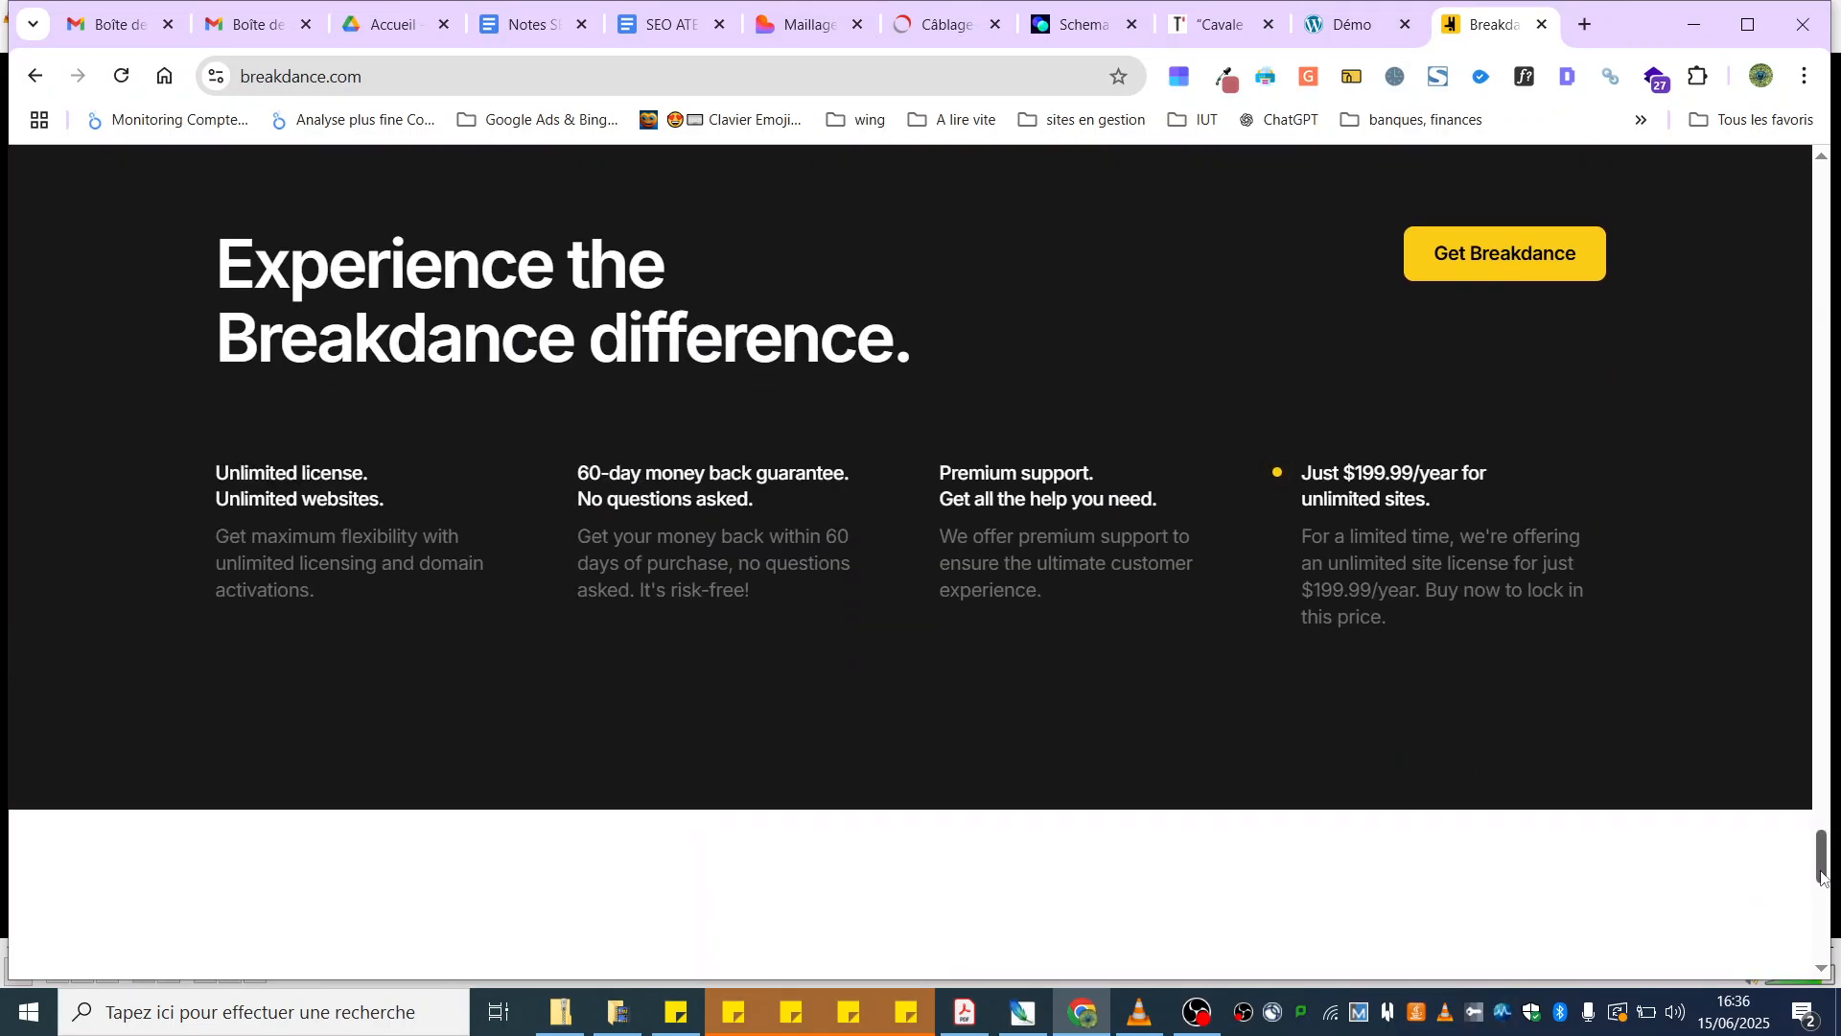
pyautogui.moveTo(579, 473); pyautogui.dragTo(779, 511)
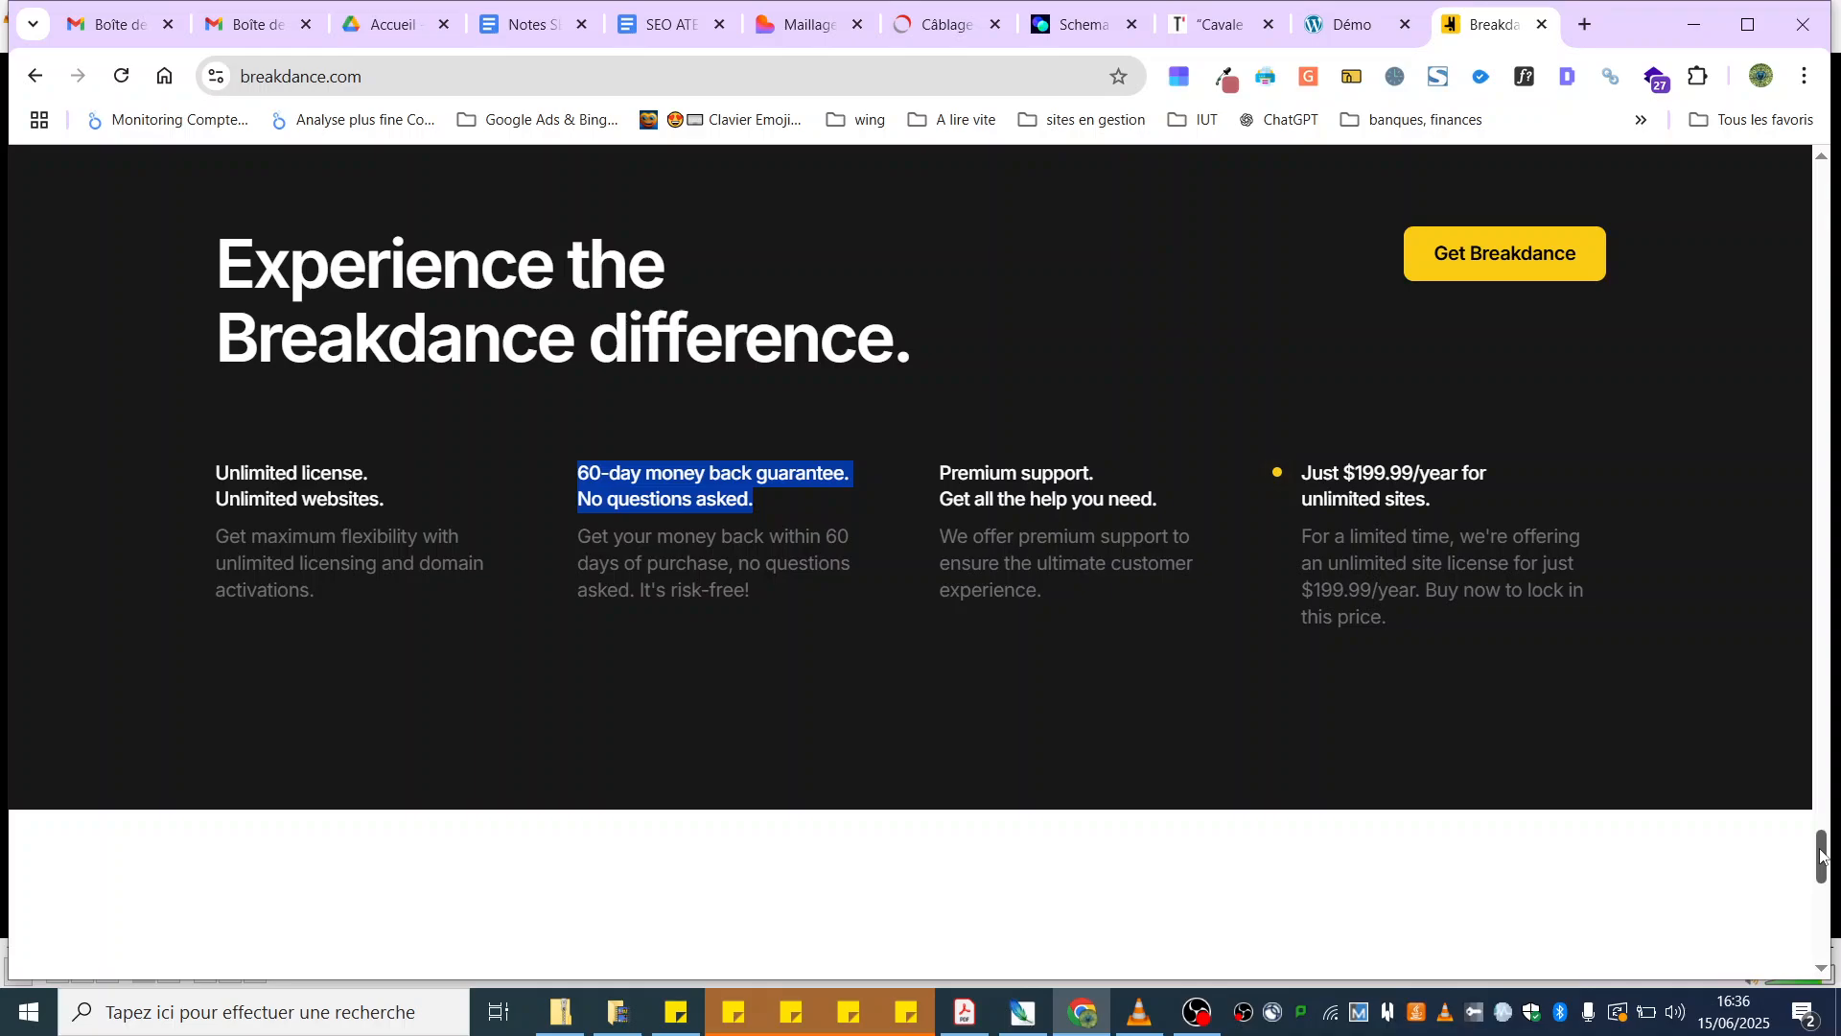
pyautogui.moveTo(1821, 856); pyautogui.dragTo(1817, 187)
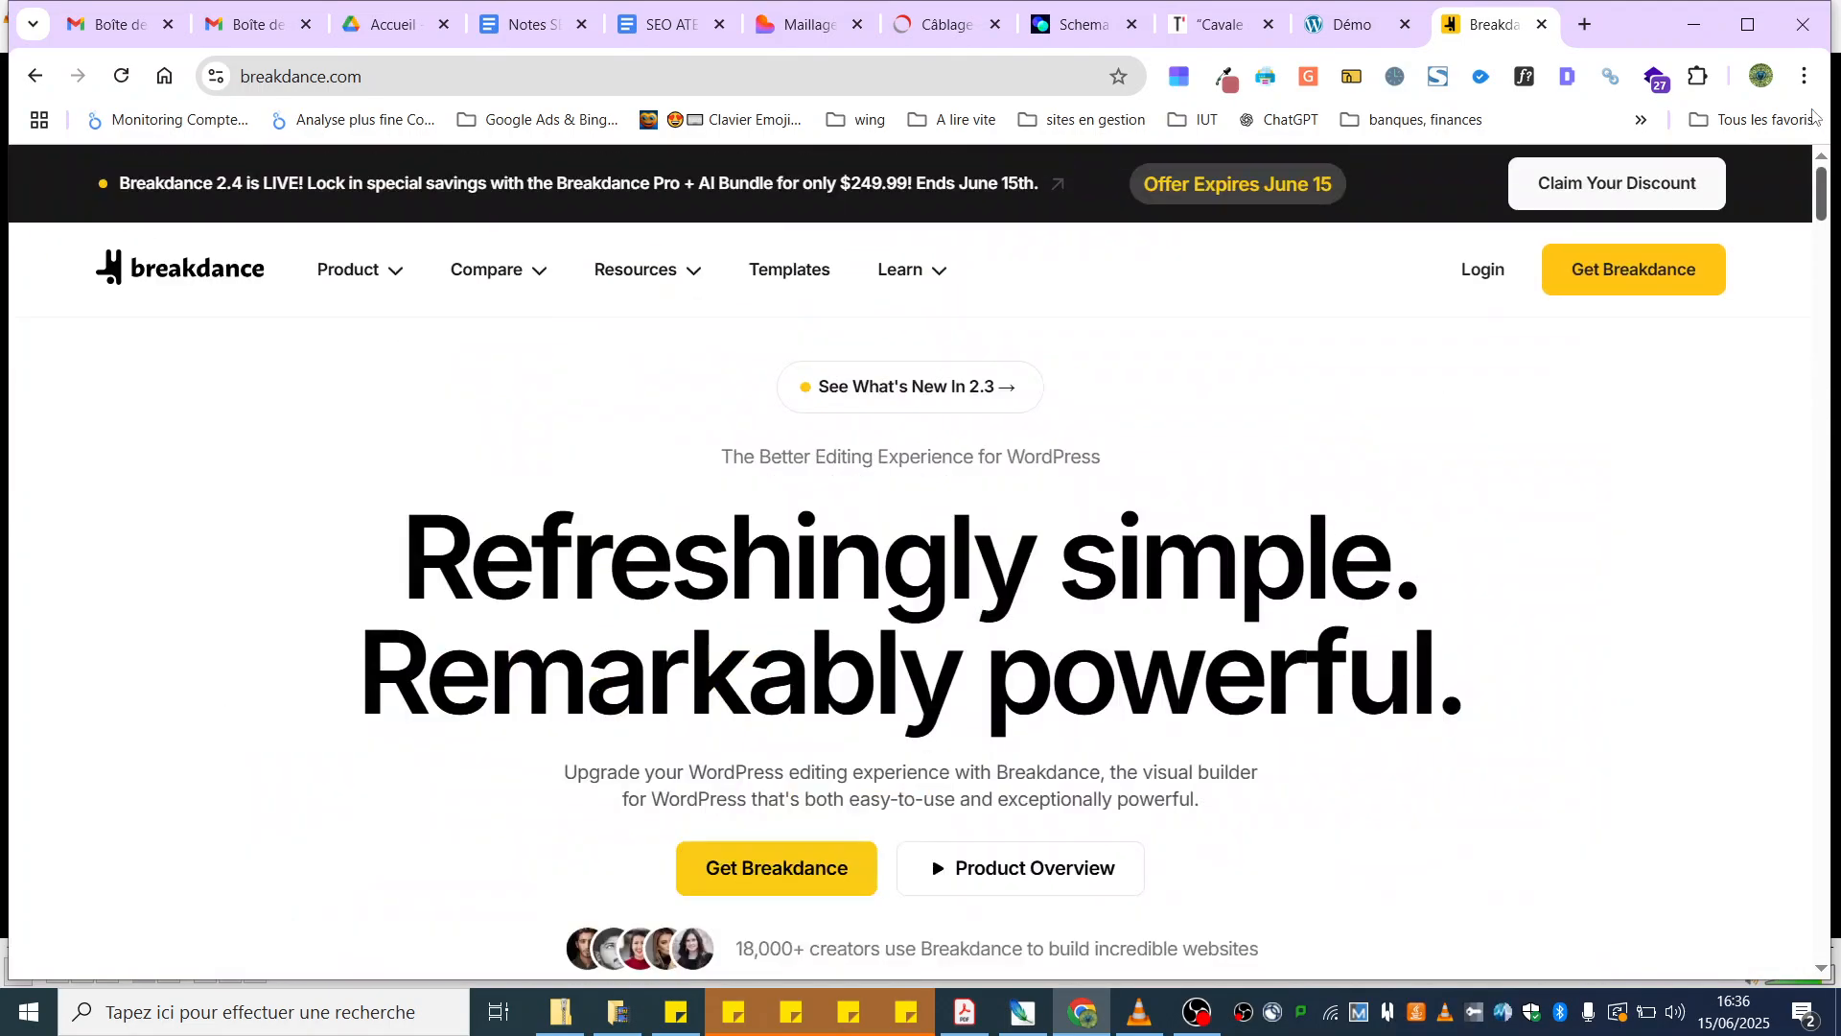
# Step: Switch to the milletreize demo site, open its Accueil page in the Breakdance builder and show the global style settings
pyautogui.click(1332, 35)
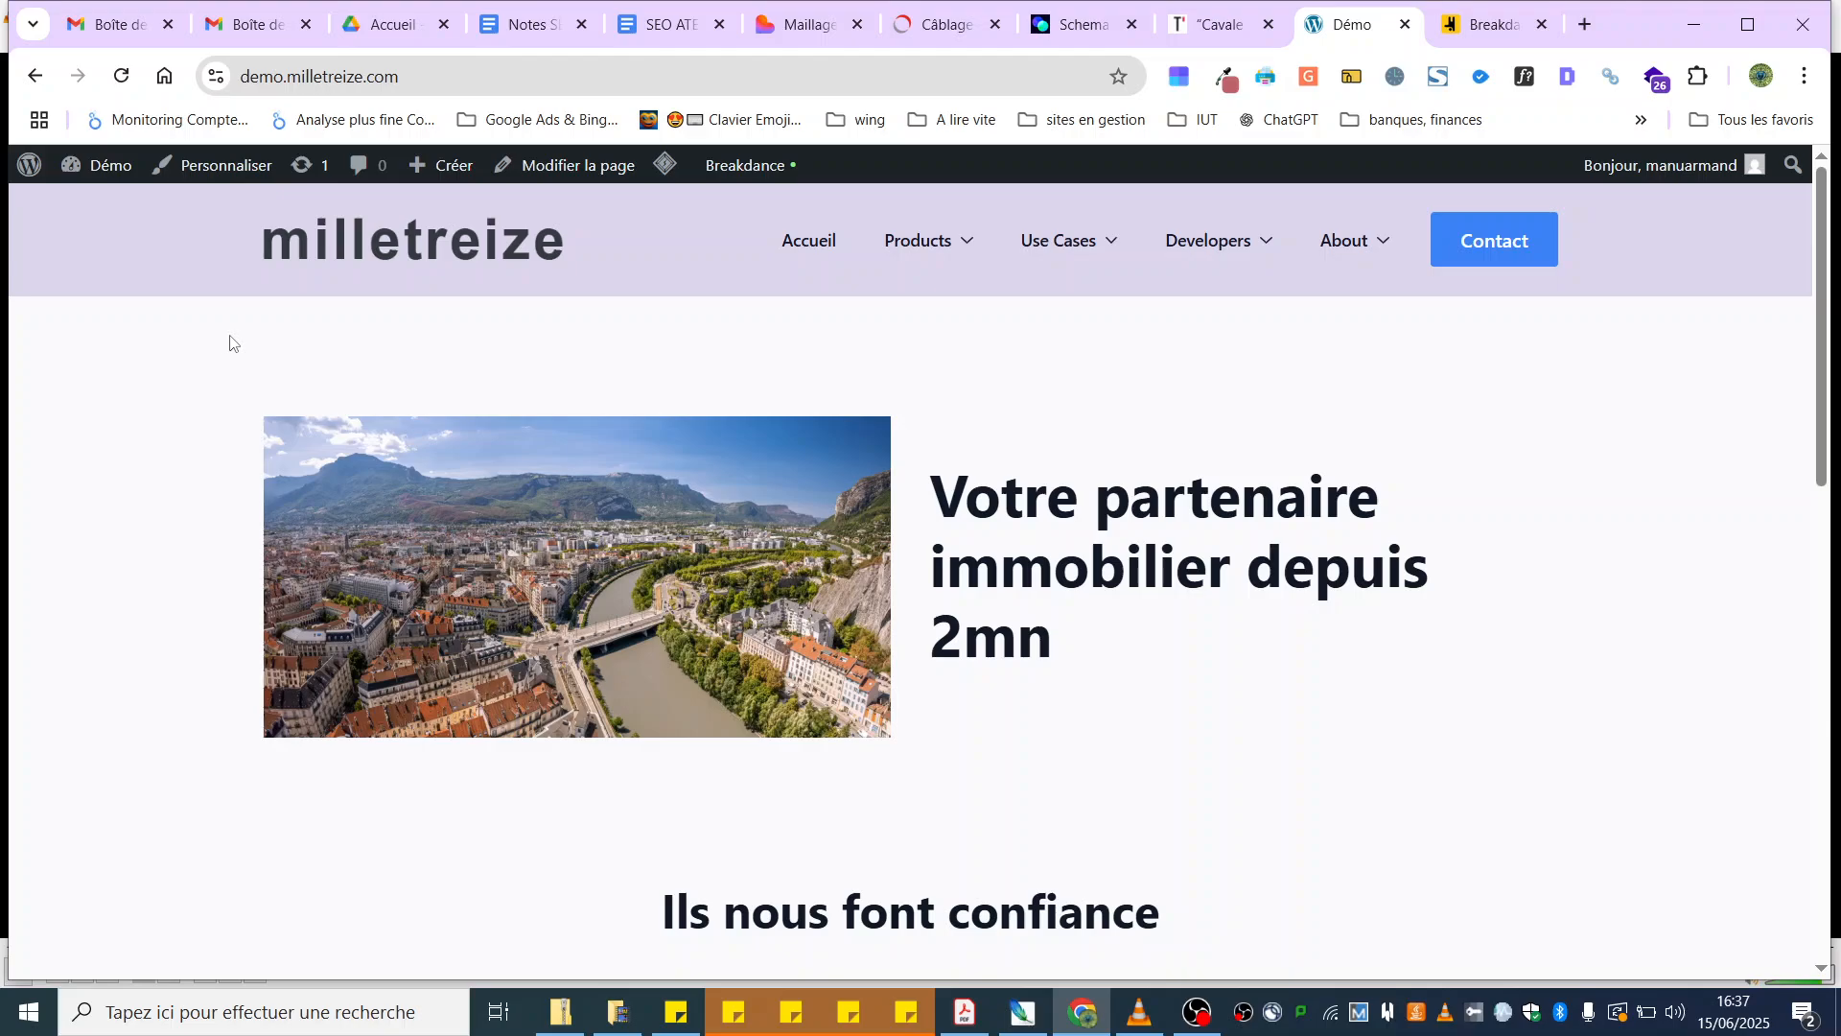
pyautogui.moveTo(1315, 214)
pyautogui.moveTo(758, 165)
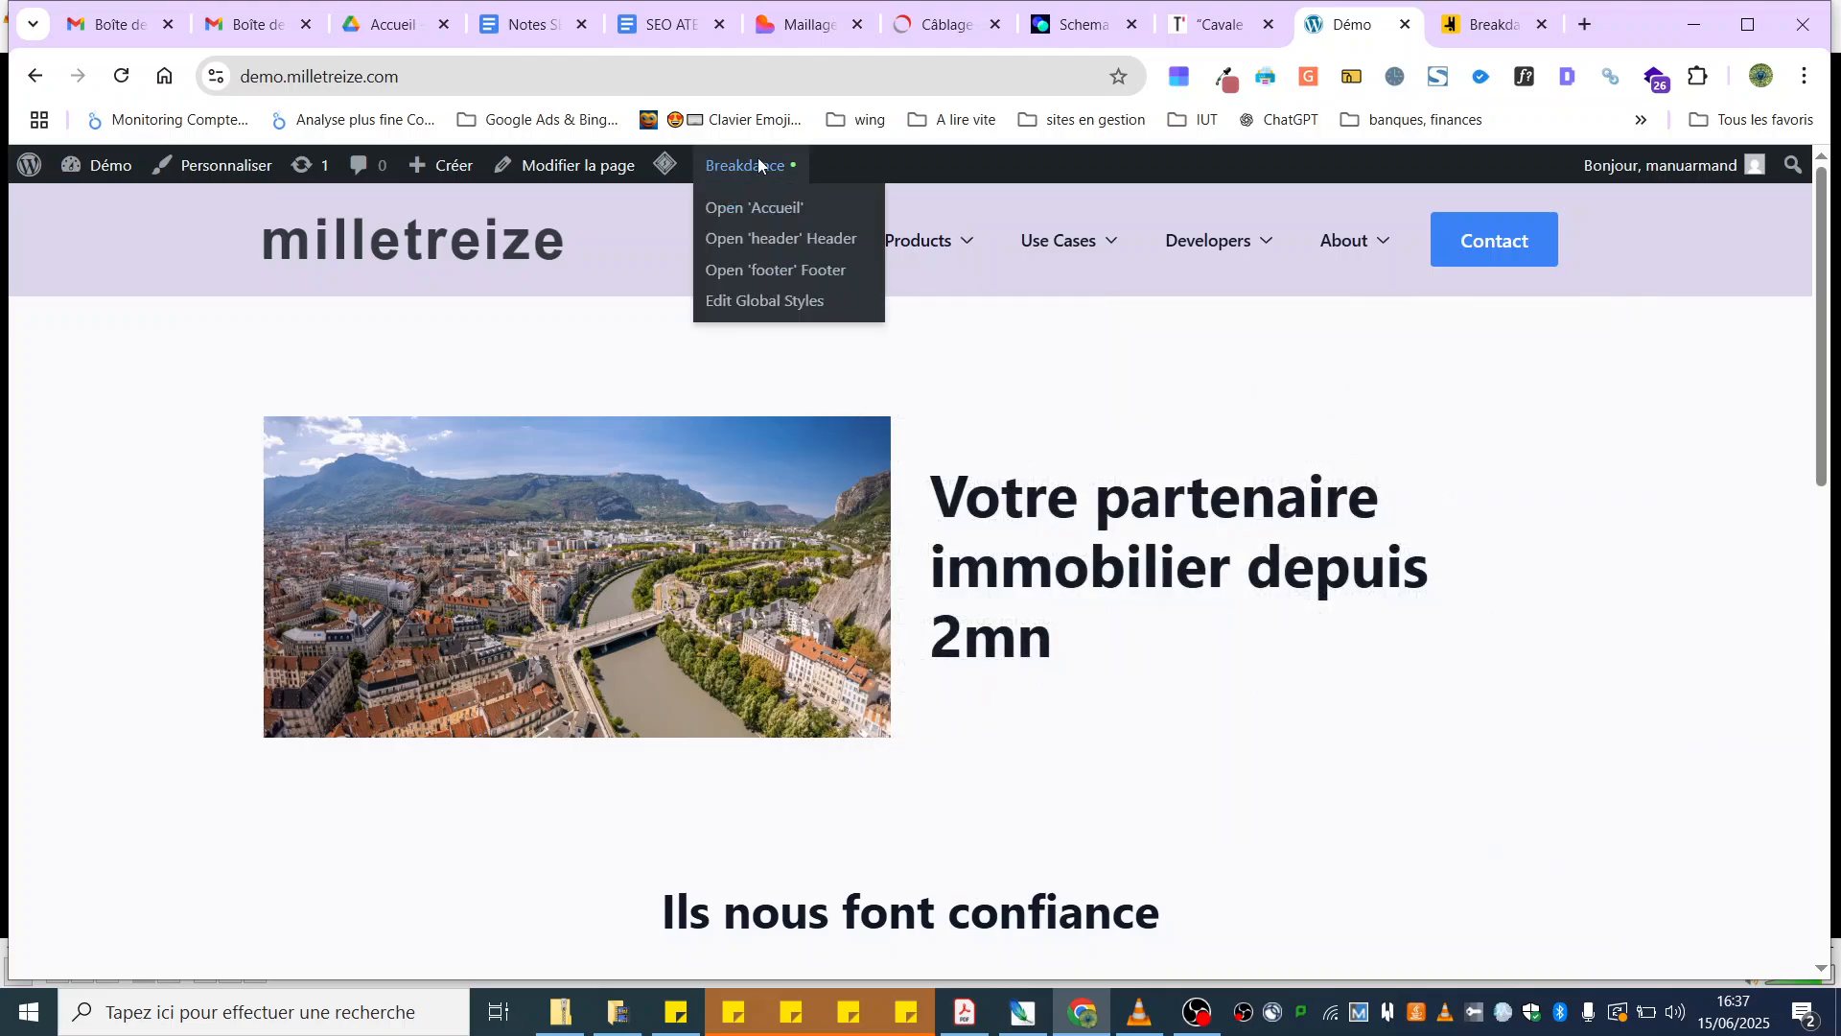
pyautogui.click(753, 210)
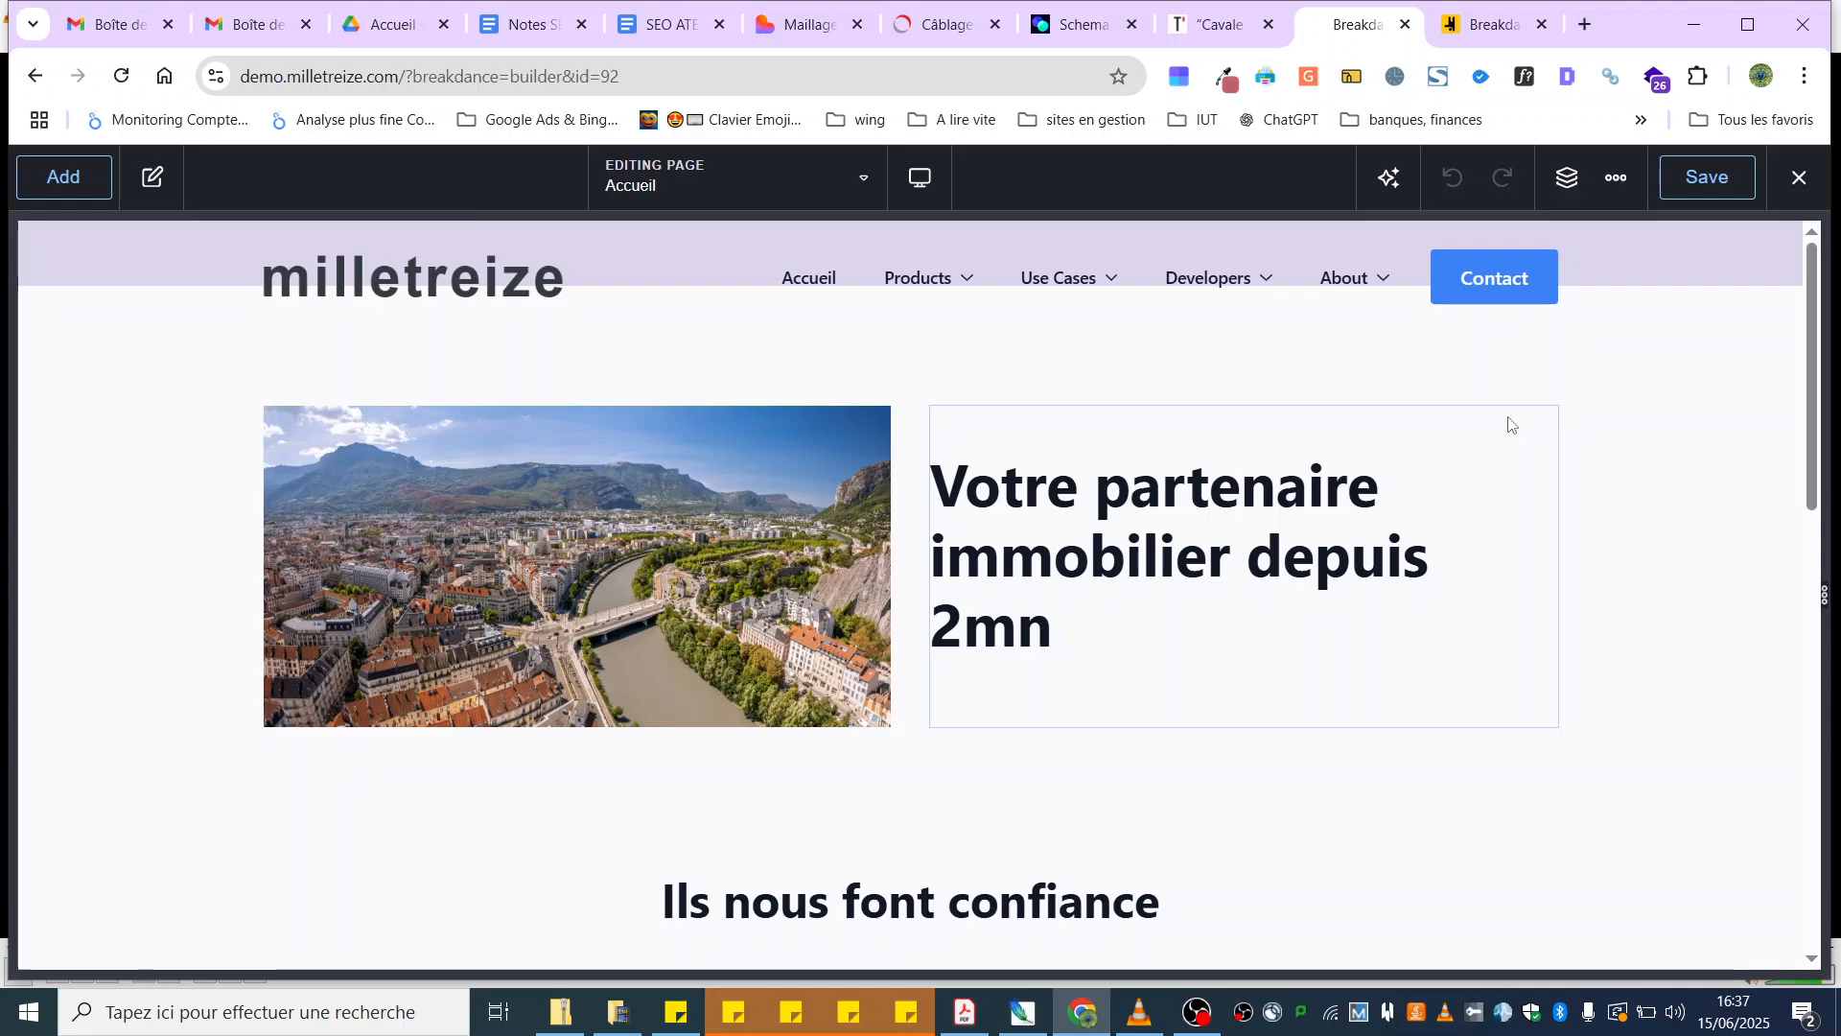
pyautogui.click(1618, 183)
pyautogui.click(1642, 239)
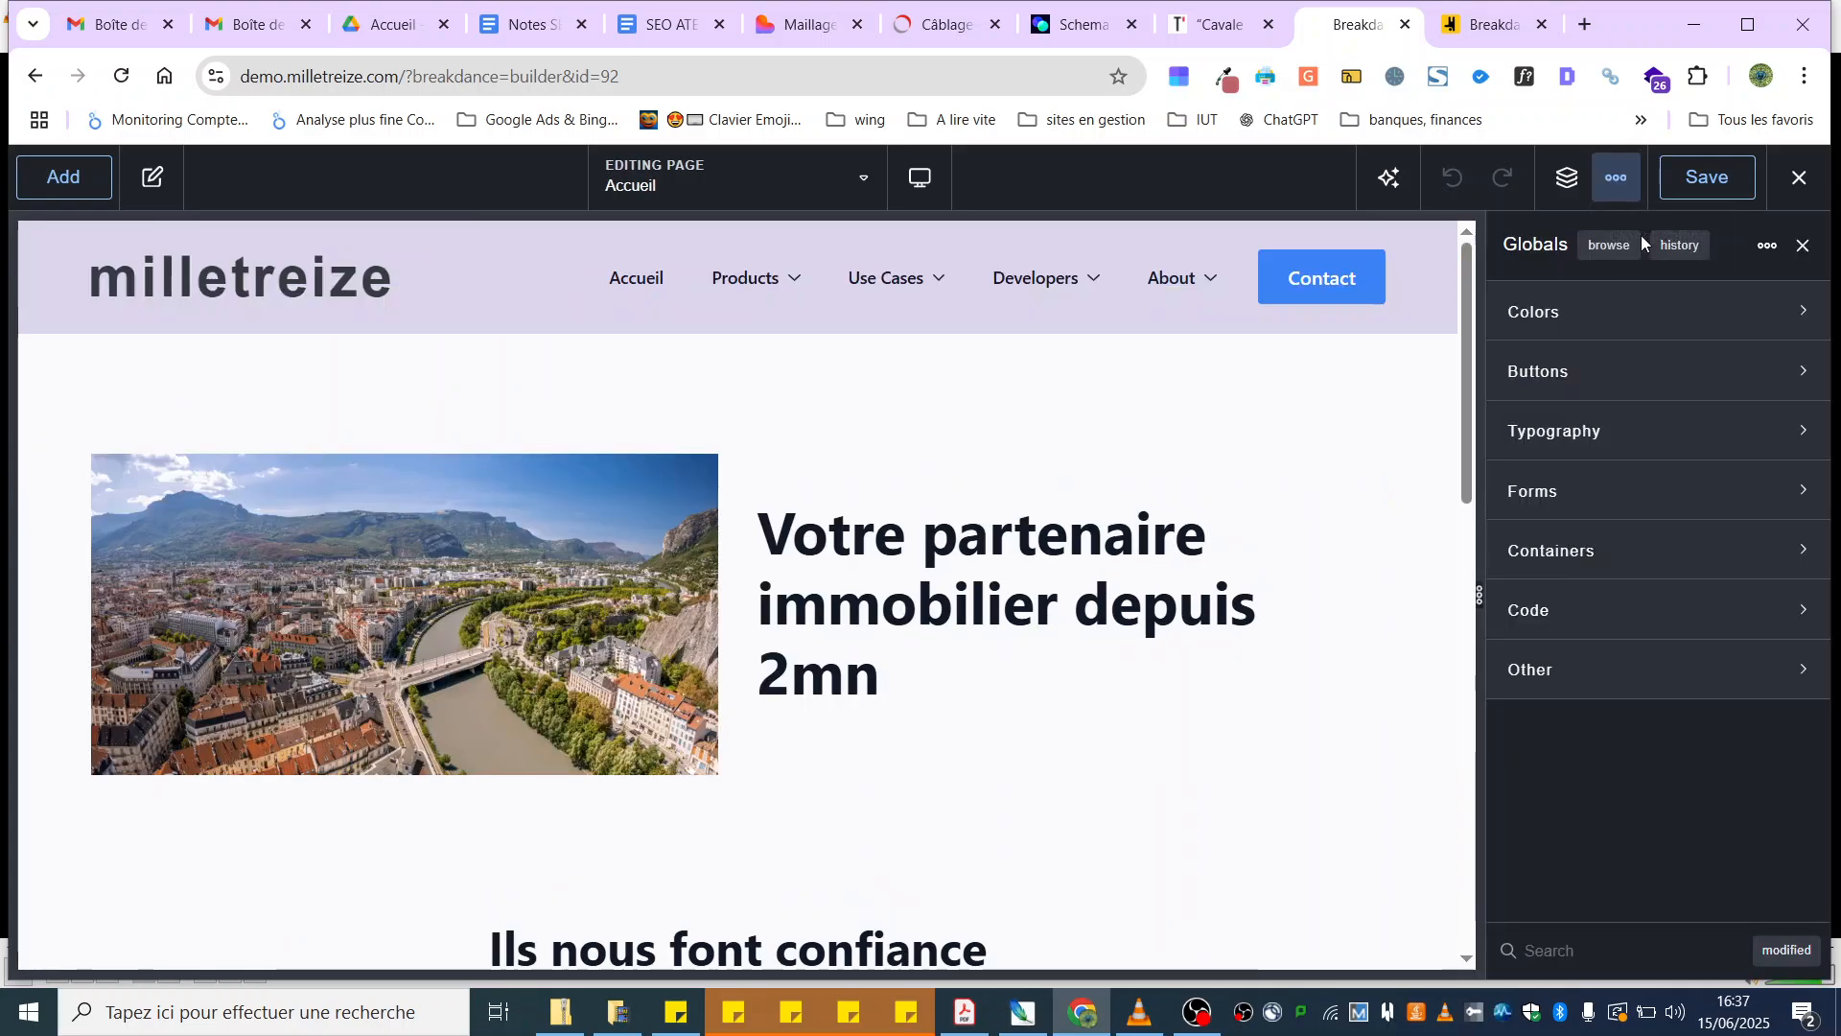
# Step: Set the global brand color to green #396D12 and check it on the page's button and footer links
pyautogui.click(1546, 308)
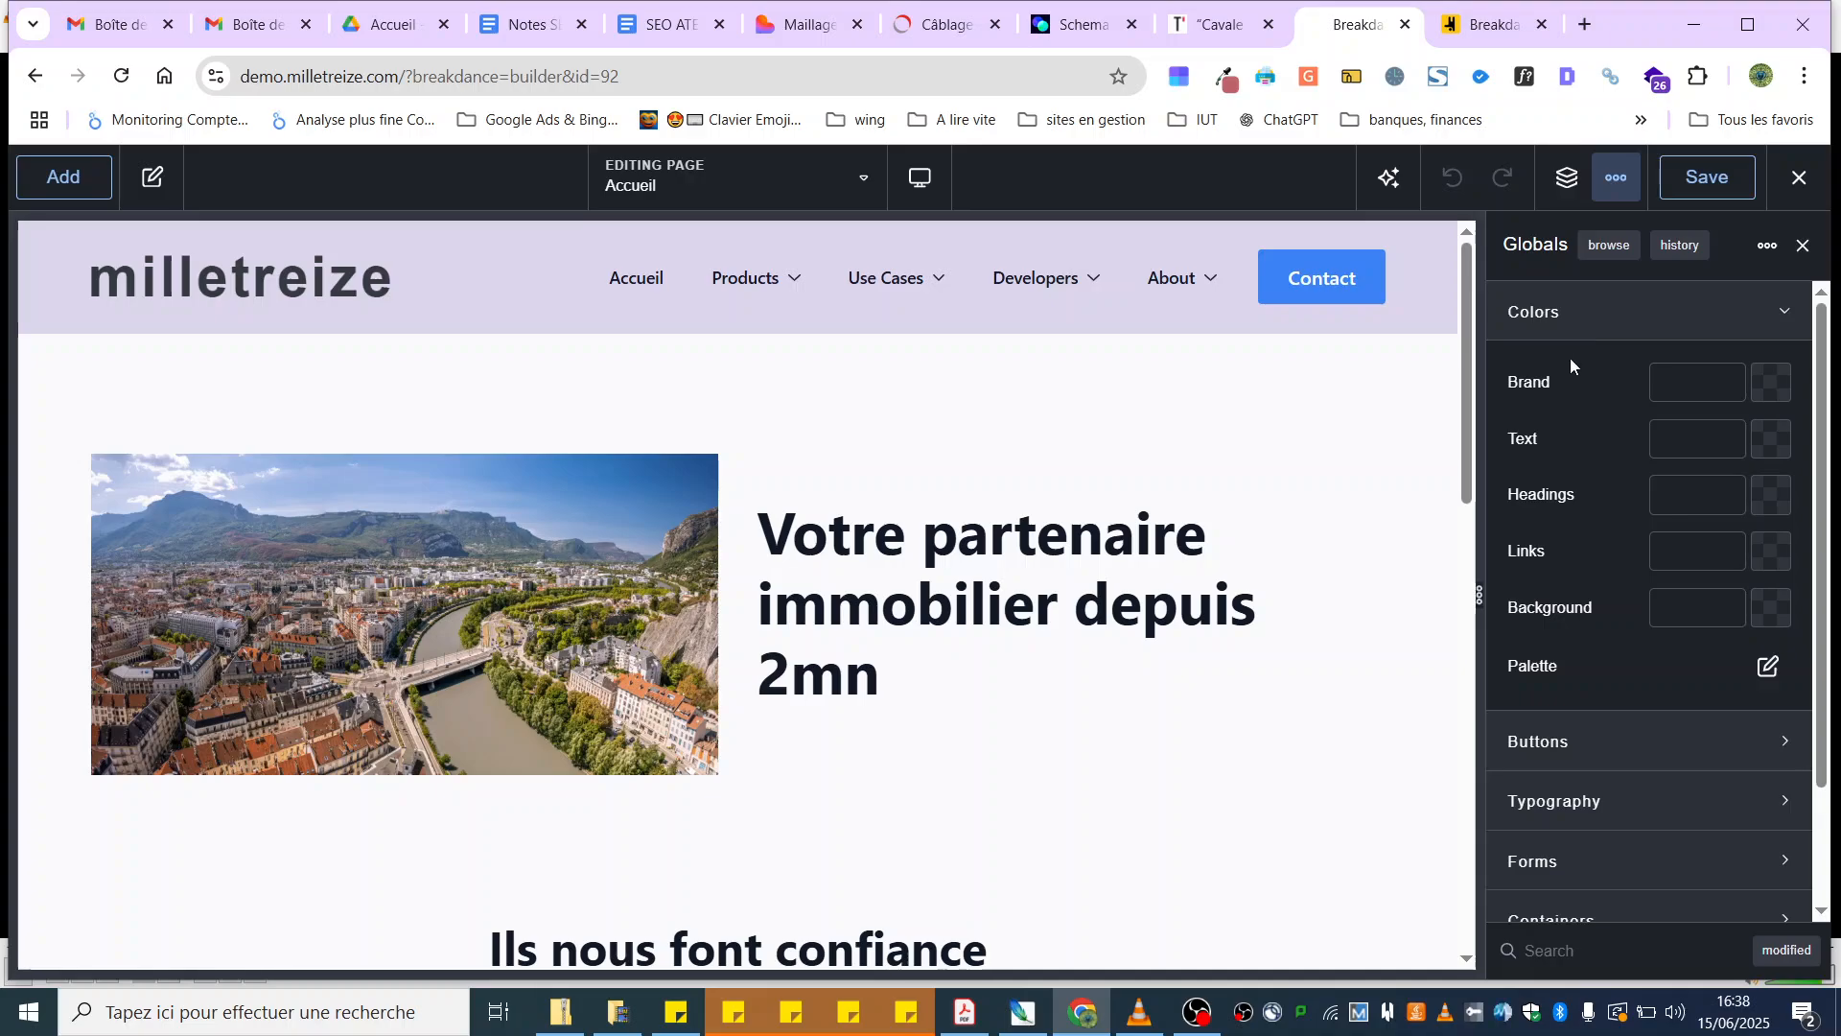
pyautogui.click(1567, 326)
pyautogui.click(1567, 324)
pyautogui.click(1773, 389)
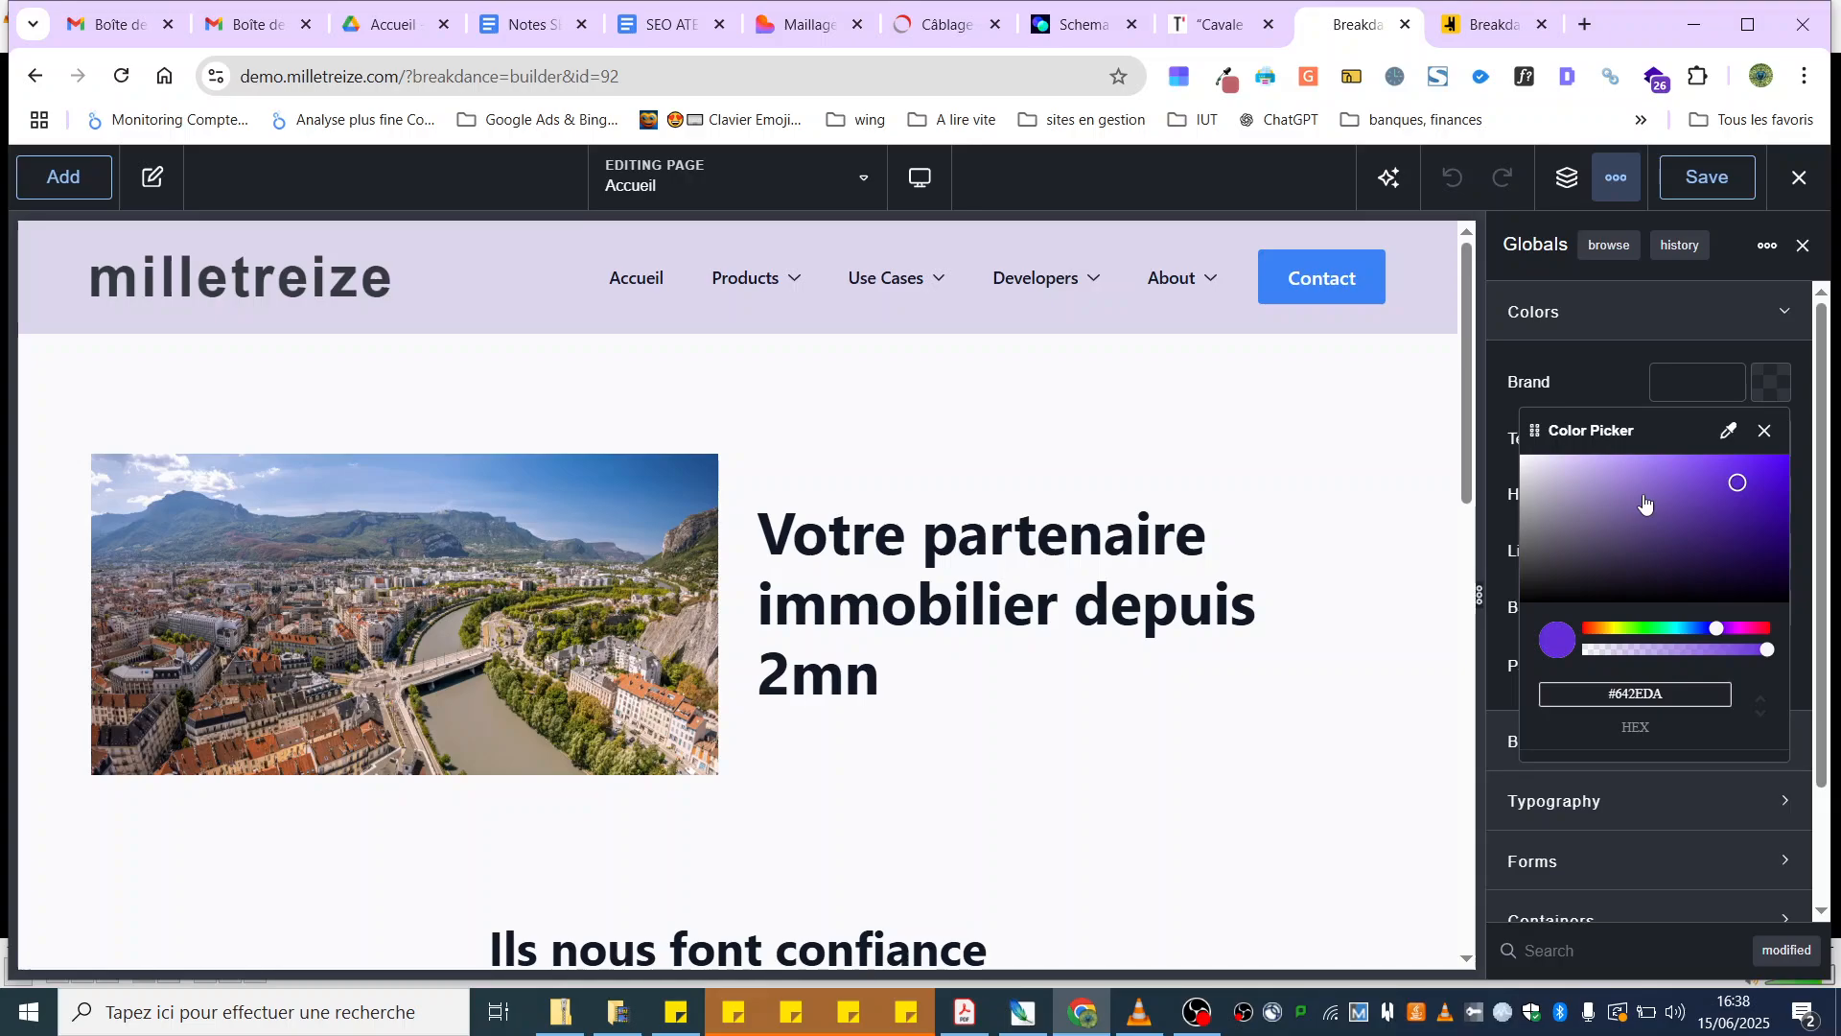
pyautogui.click(1690, 486)
pyautogui.click(1747, 550)
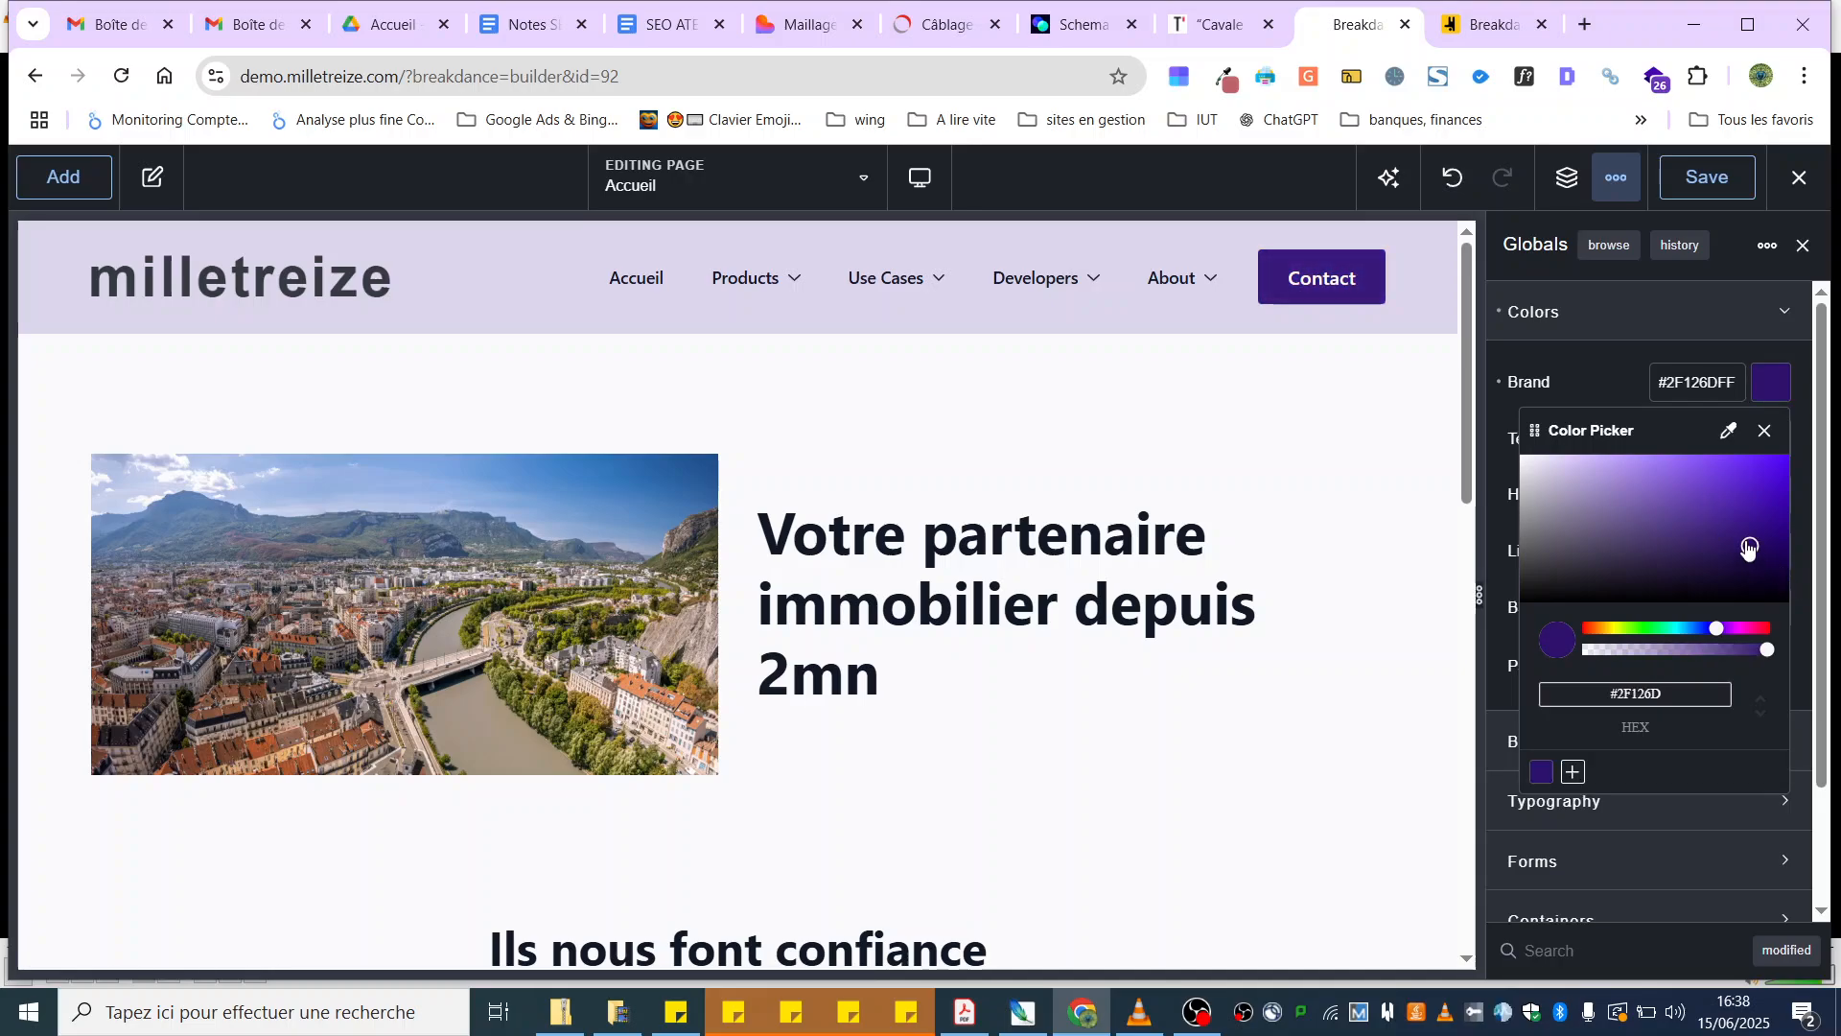
pyautogui.click(1760, 630)
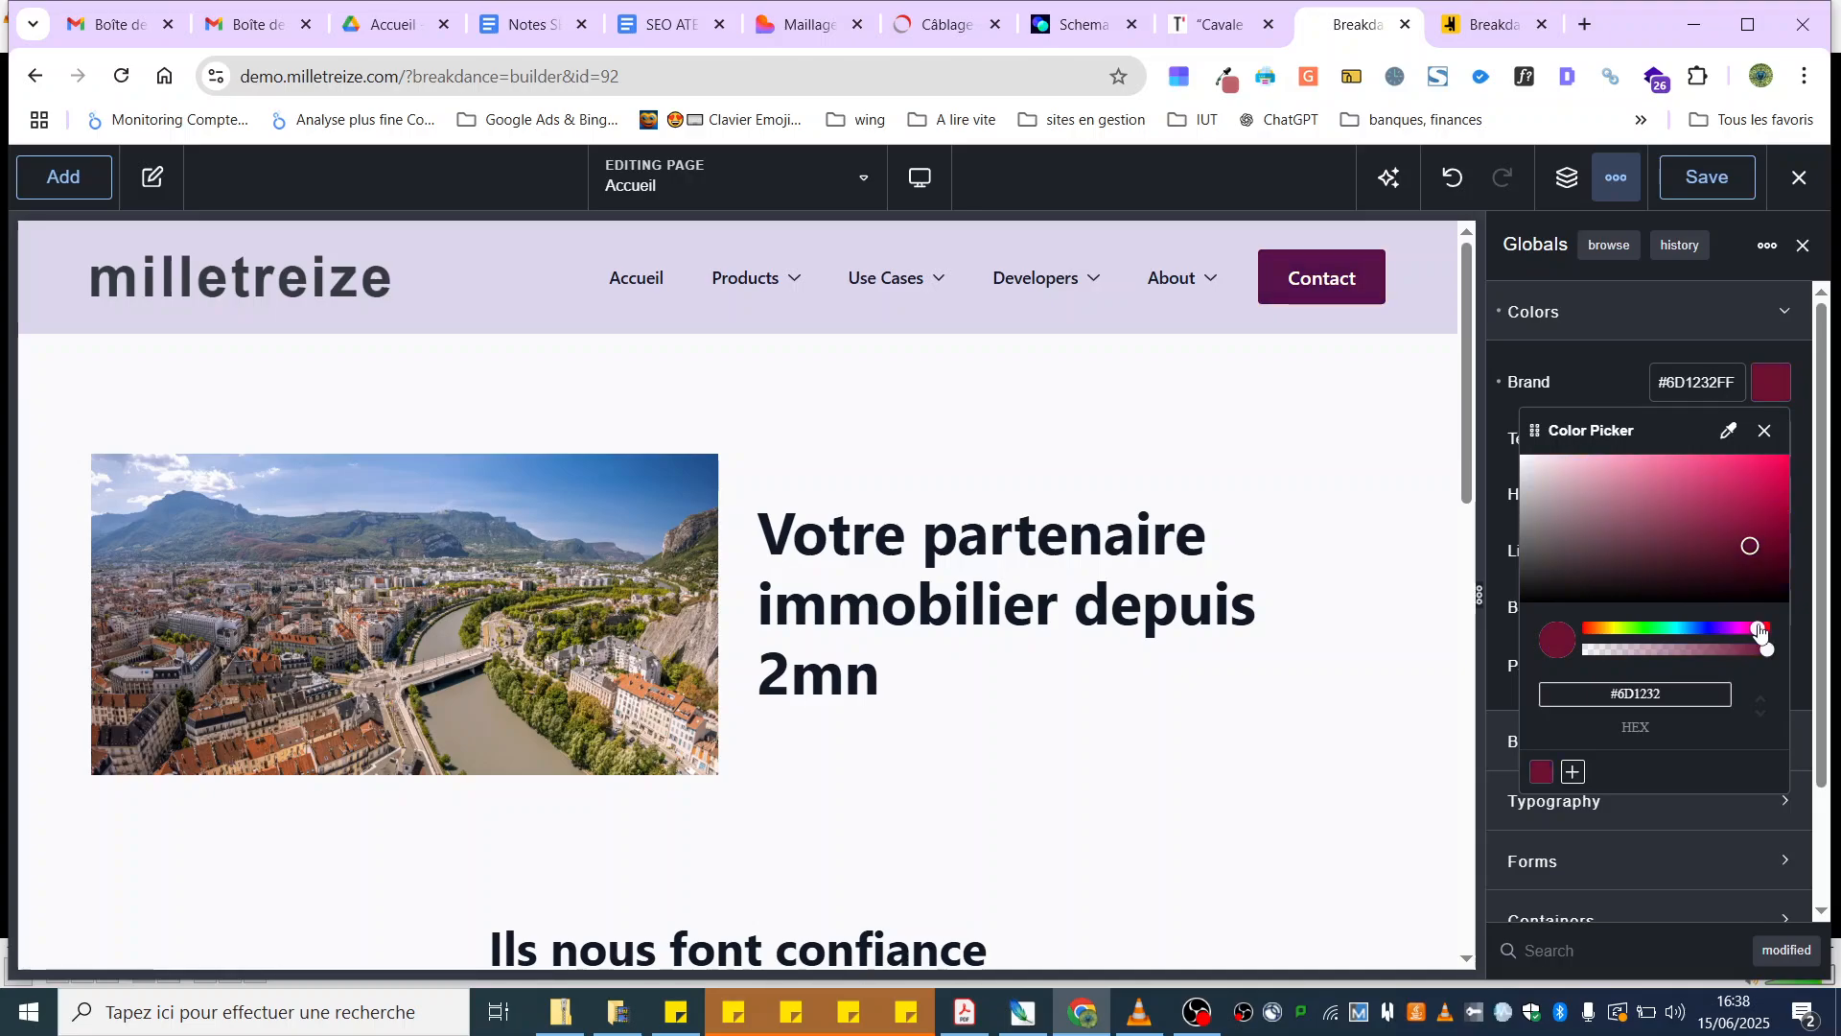
pyautogui.click(1595, 632)
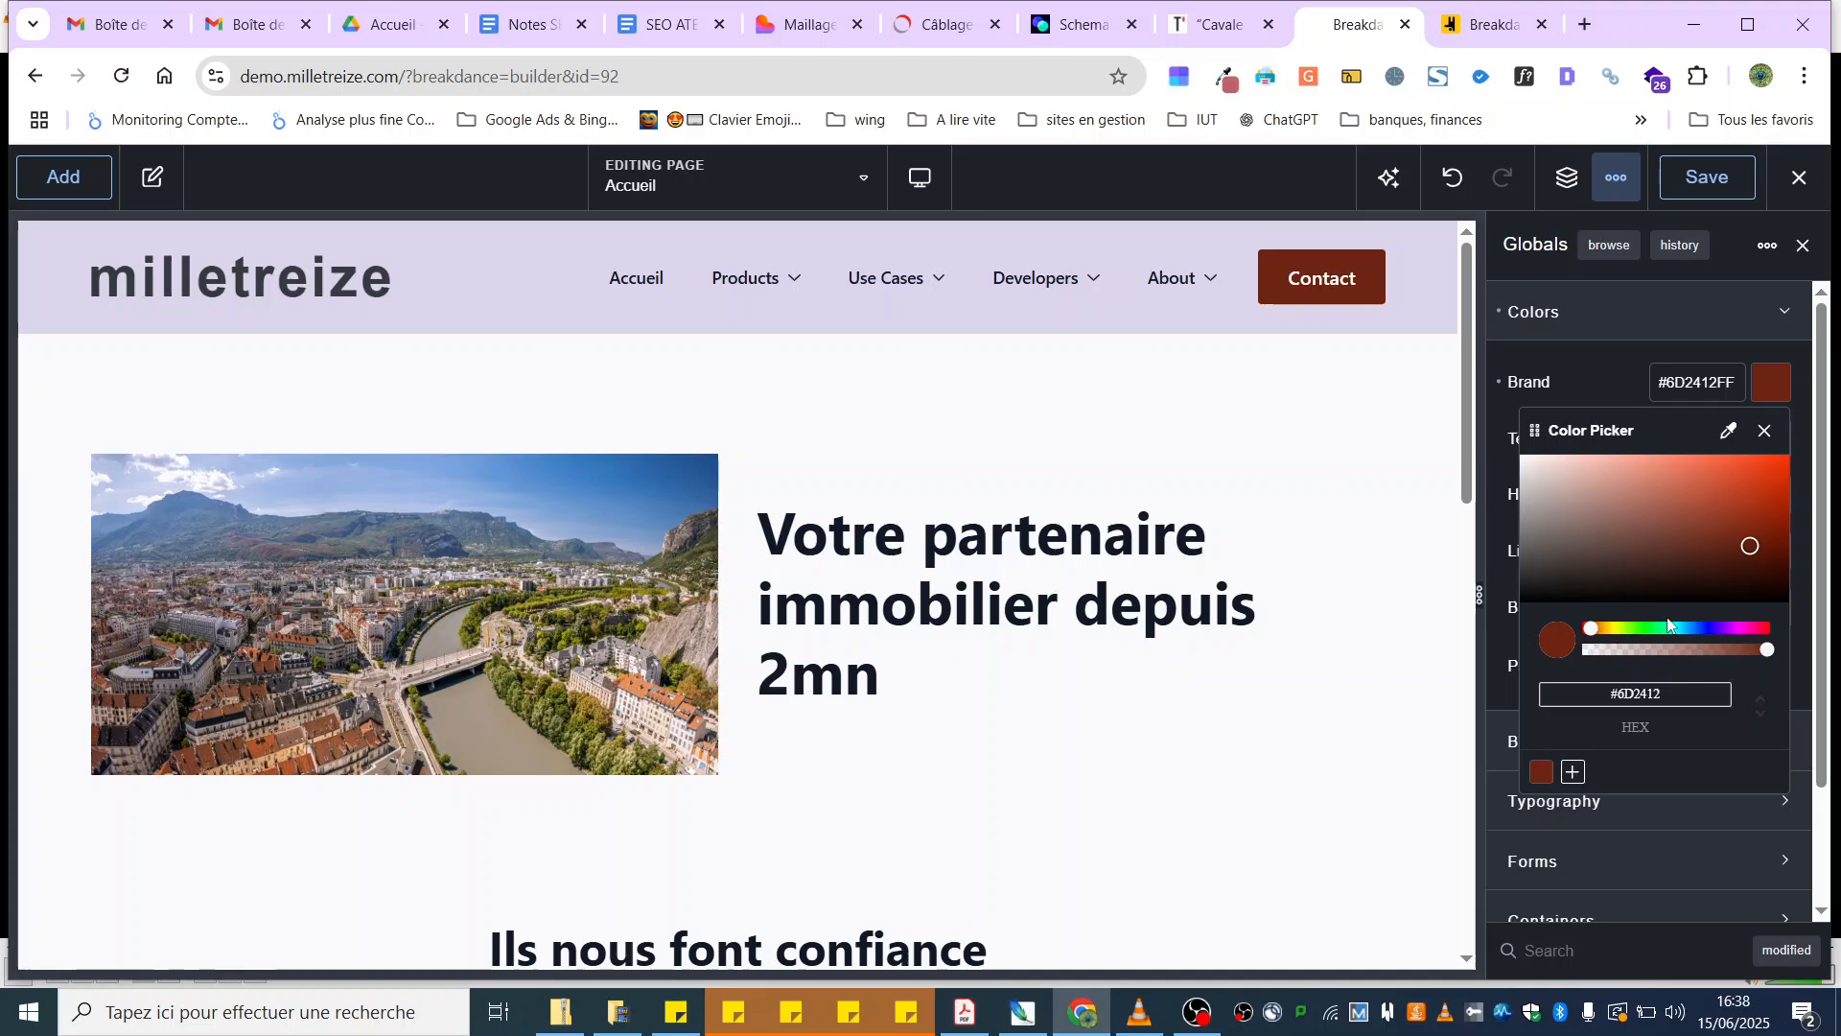
pyautogui.click(1636, 630)
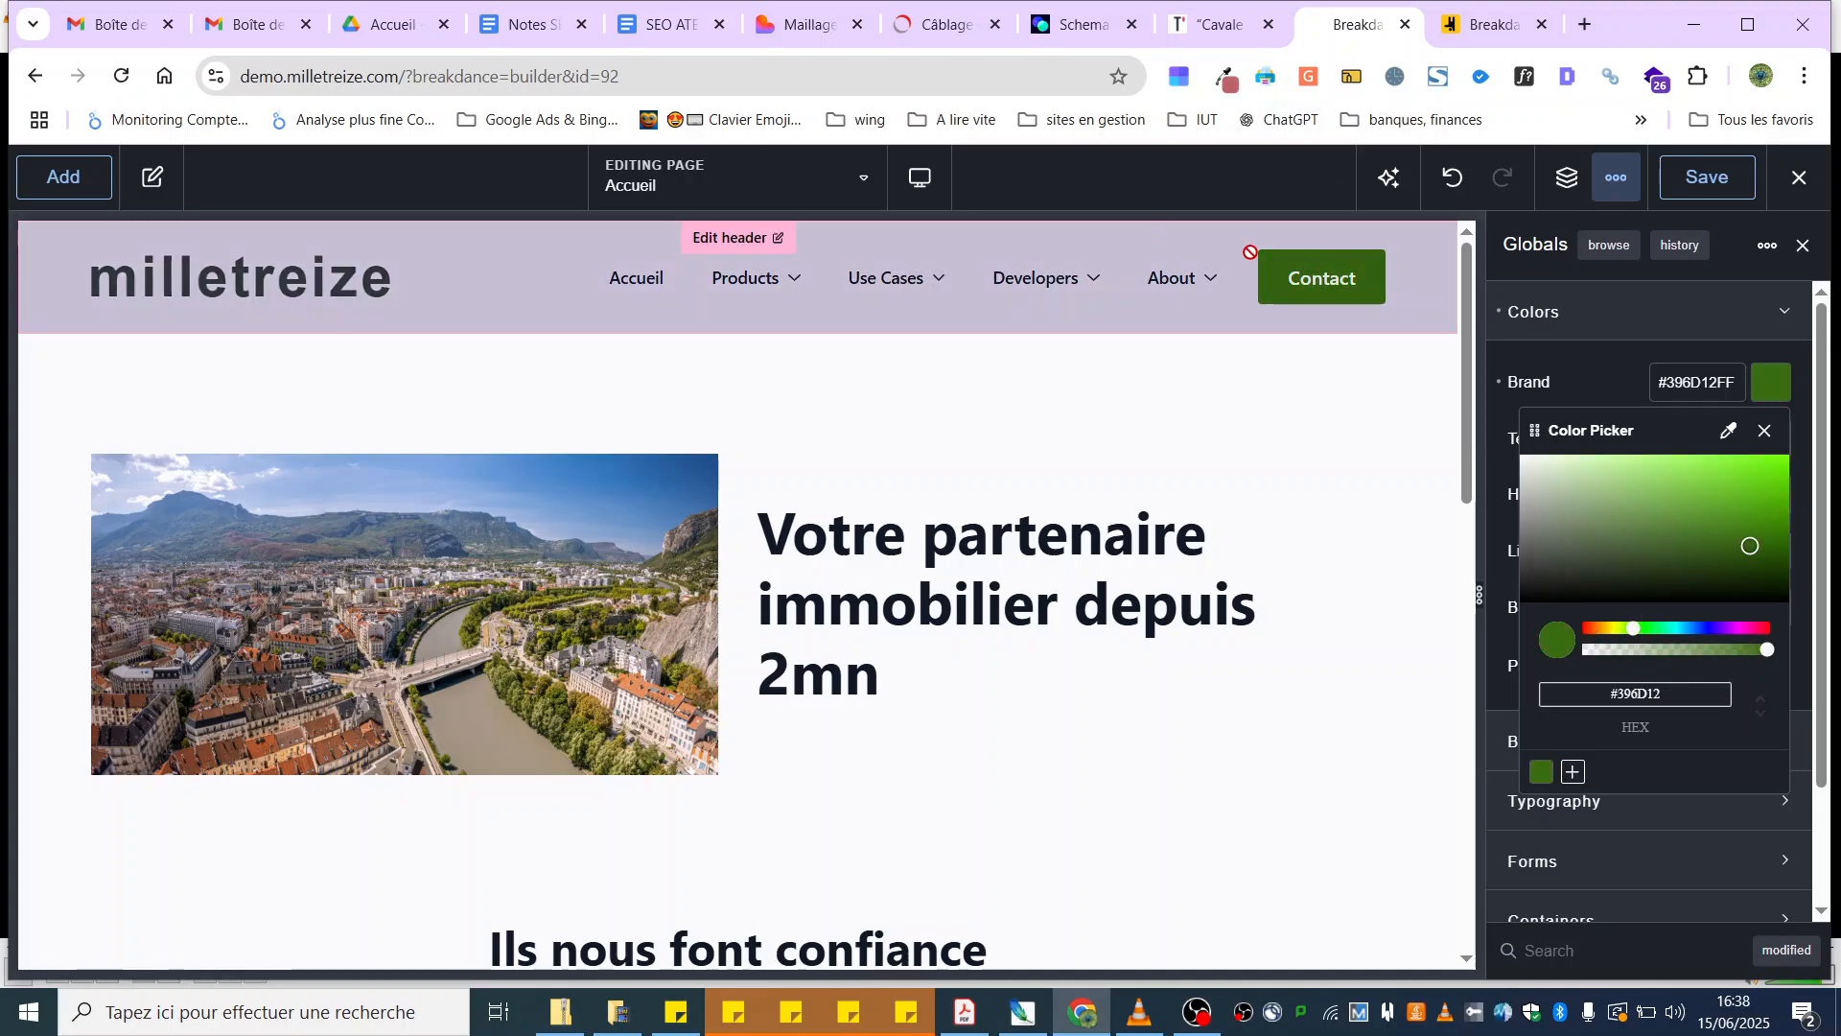
pyautogui.scroll(-10, 1285, 498)
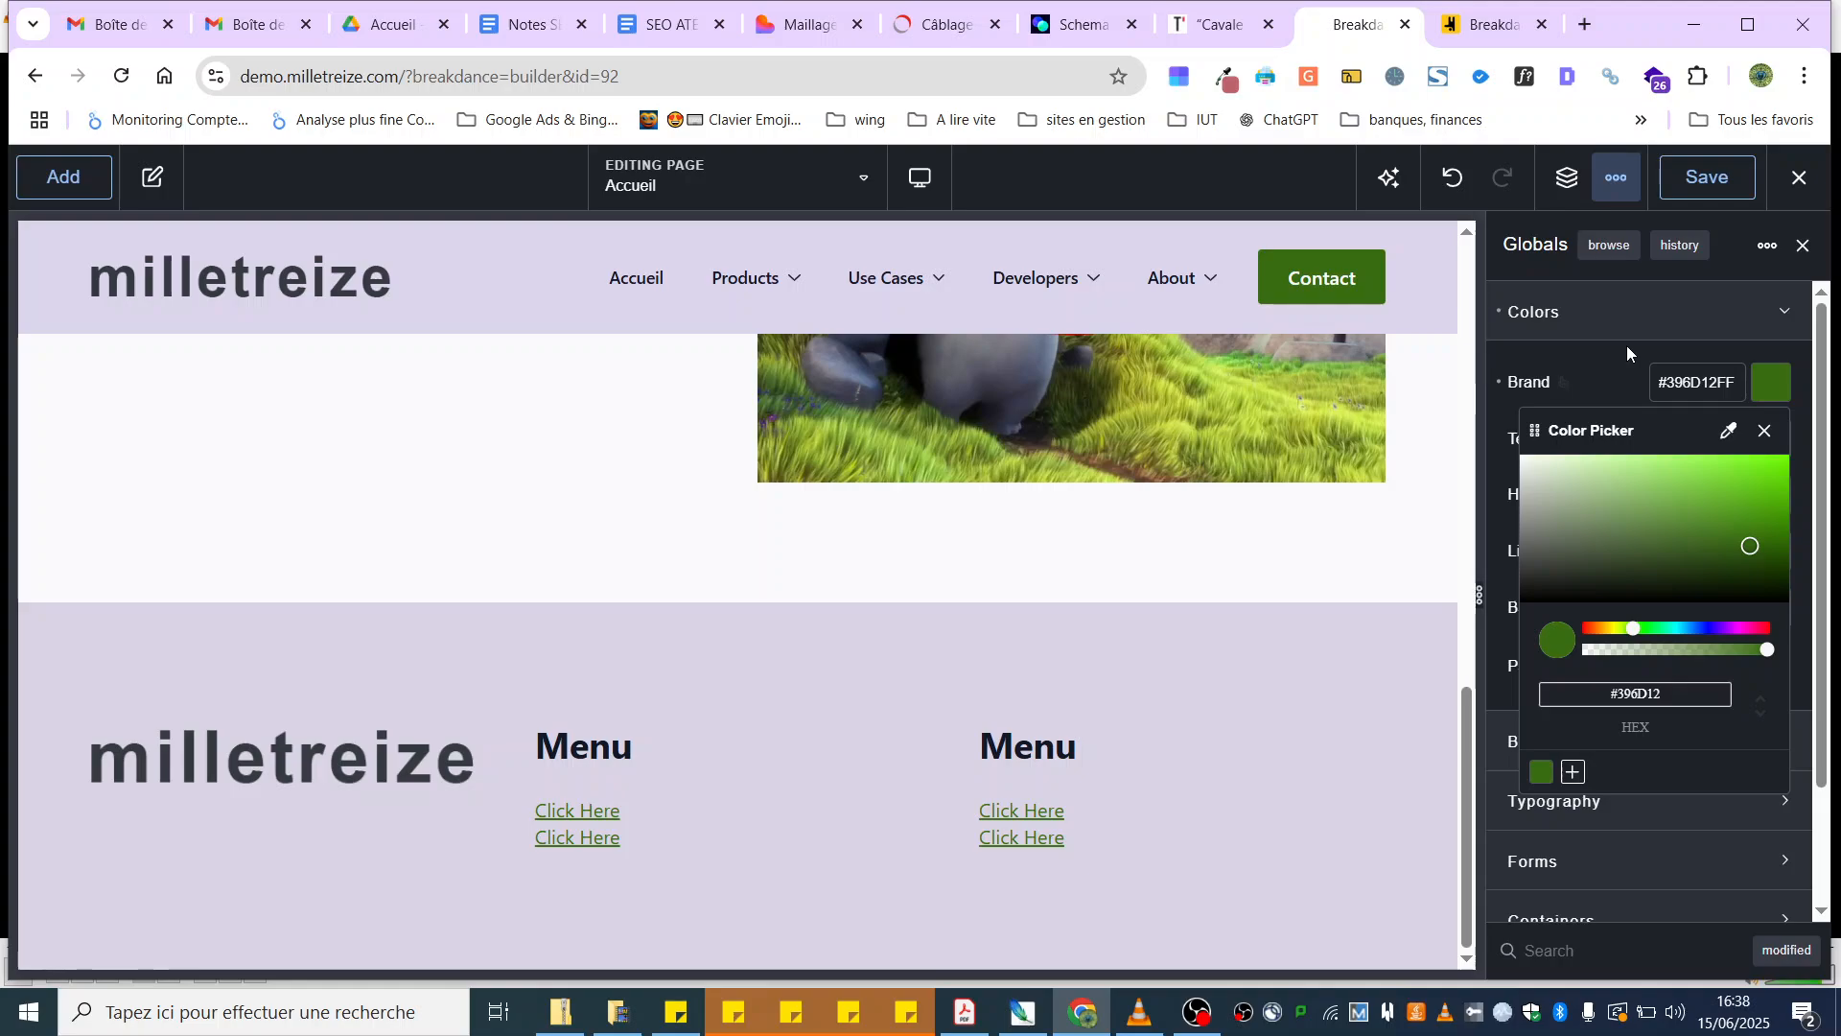
# Step: Set the global text color to red #E21B12
pyautogui.click(1619, 307)
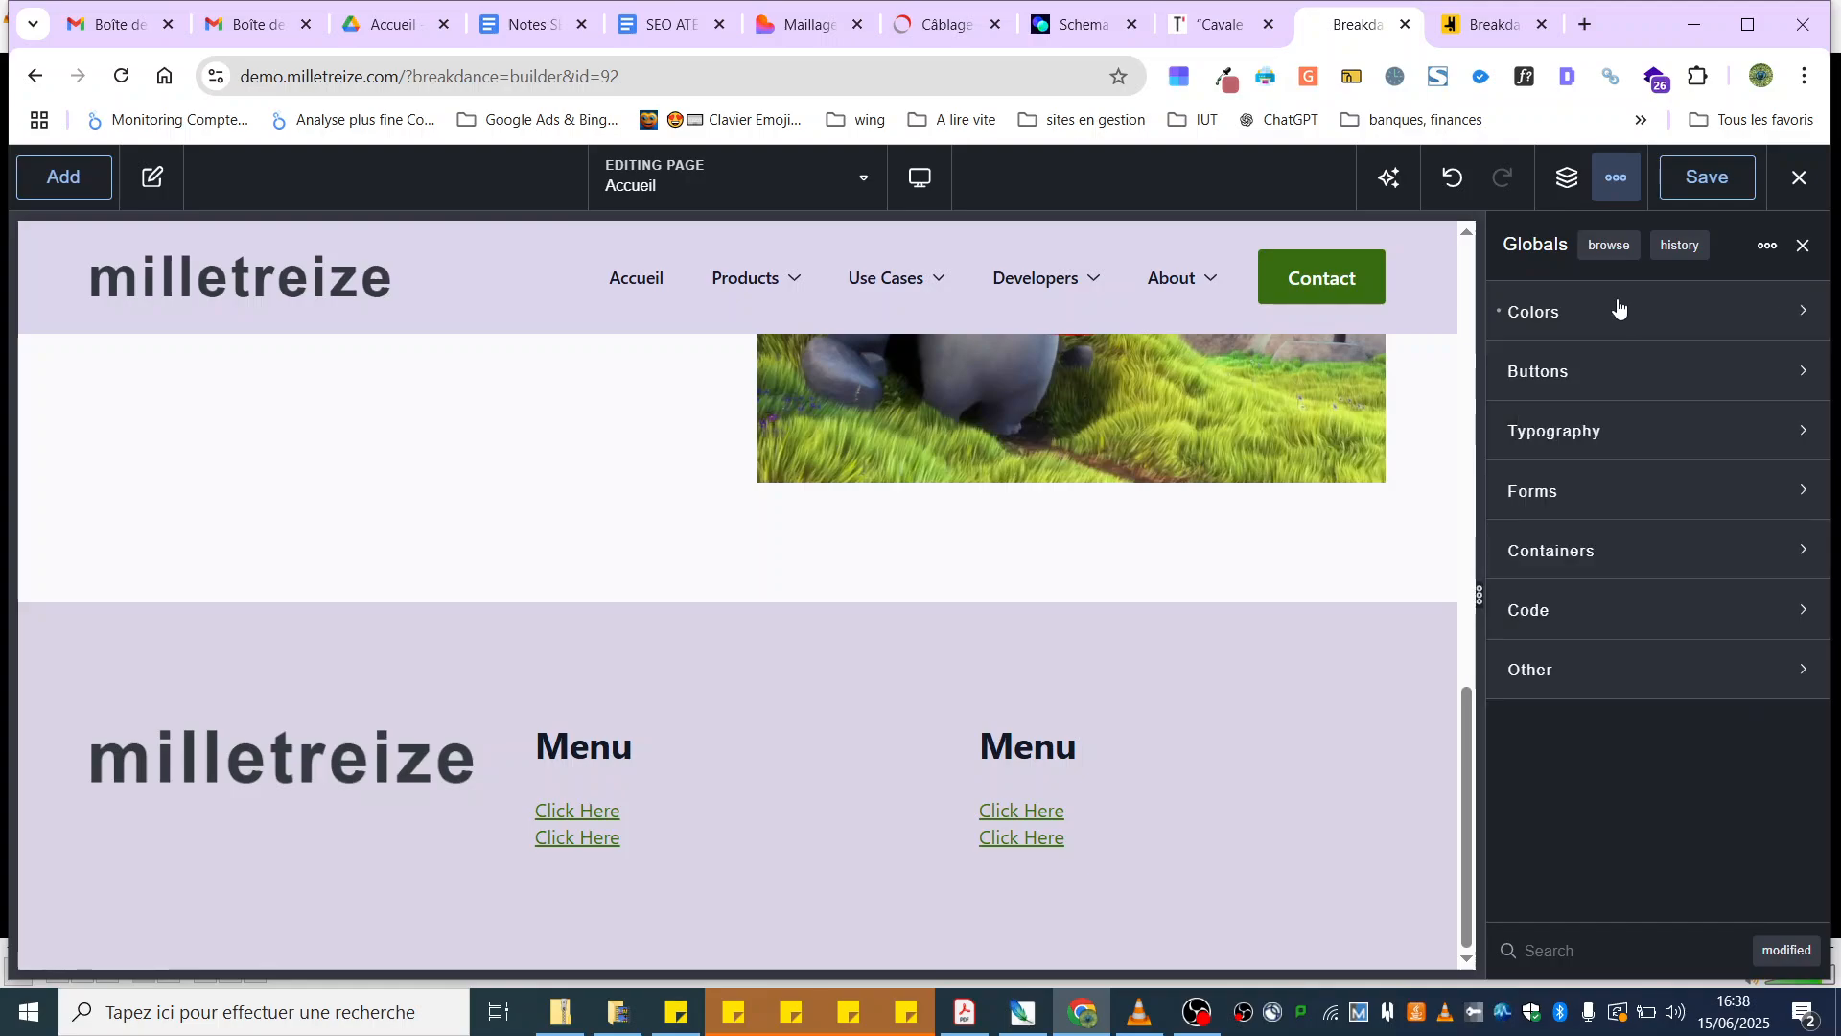
pyautogui.click(1618, 307)
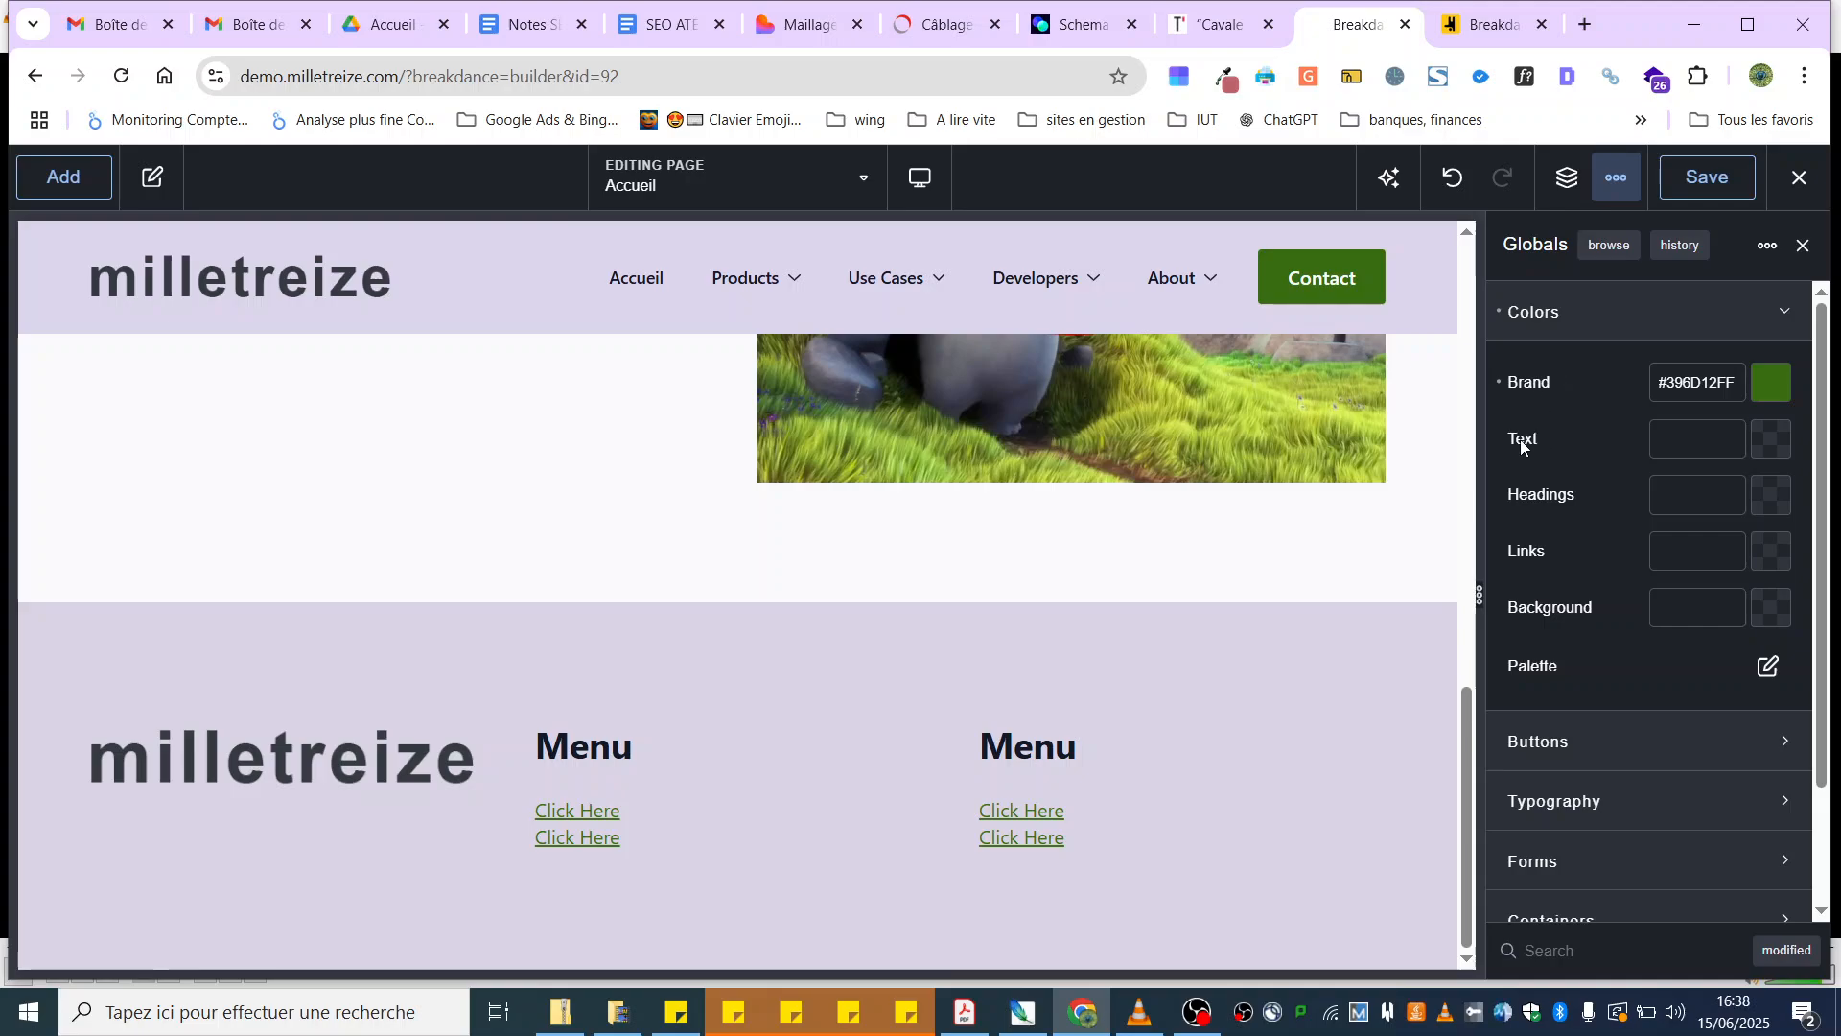
pyautogui.click(1769, 443)
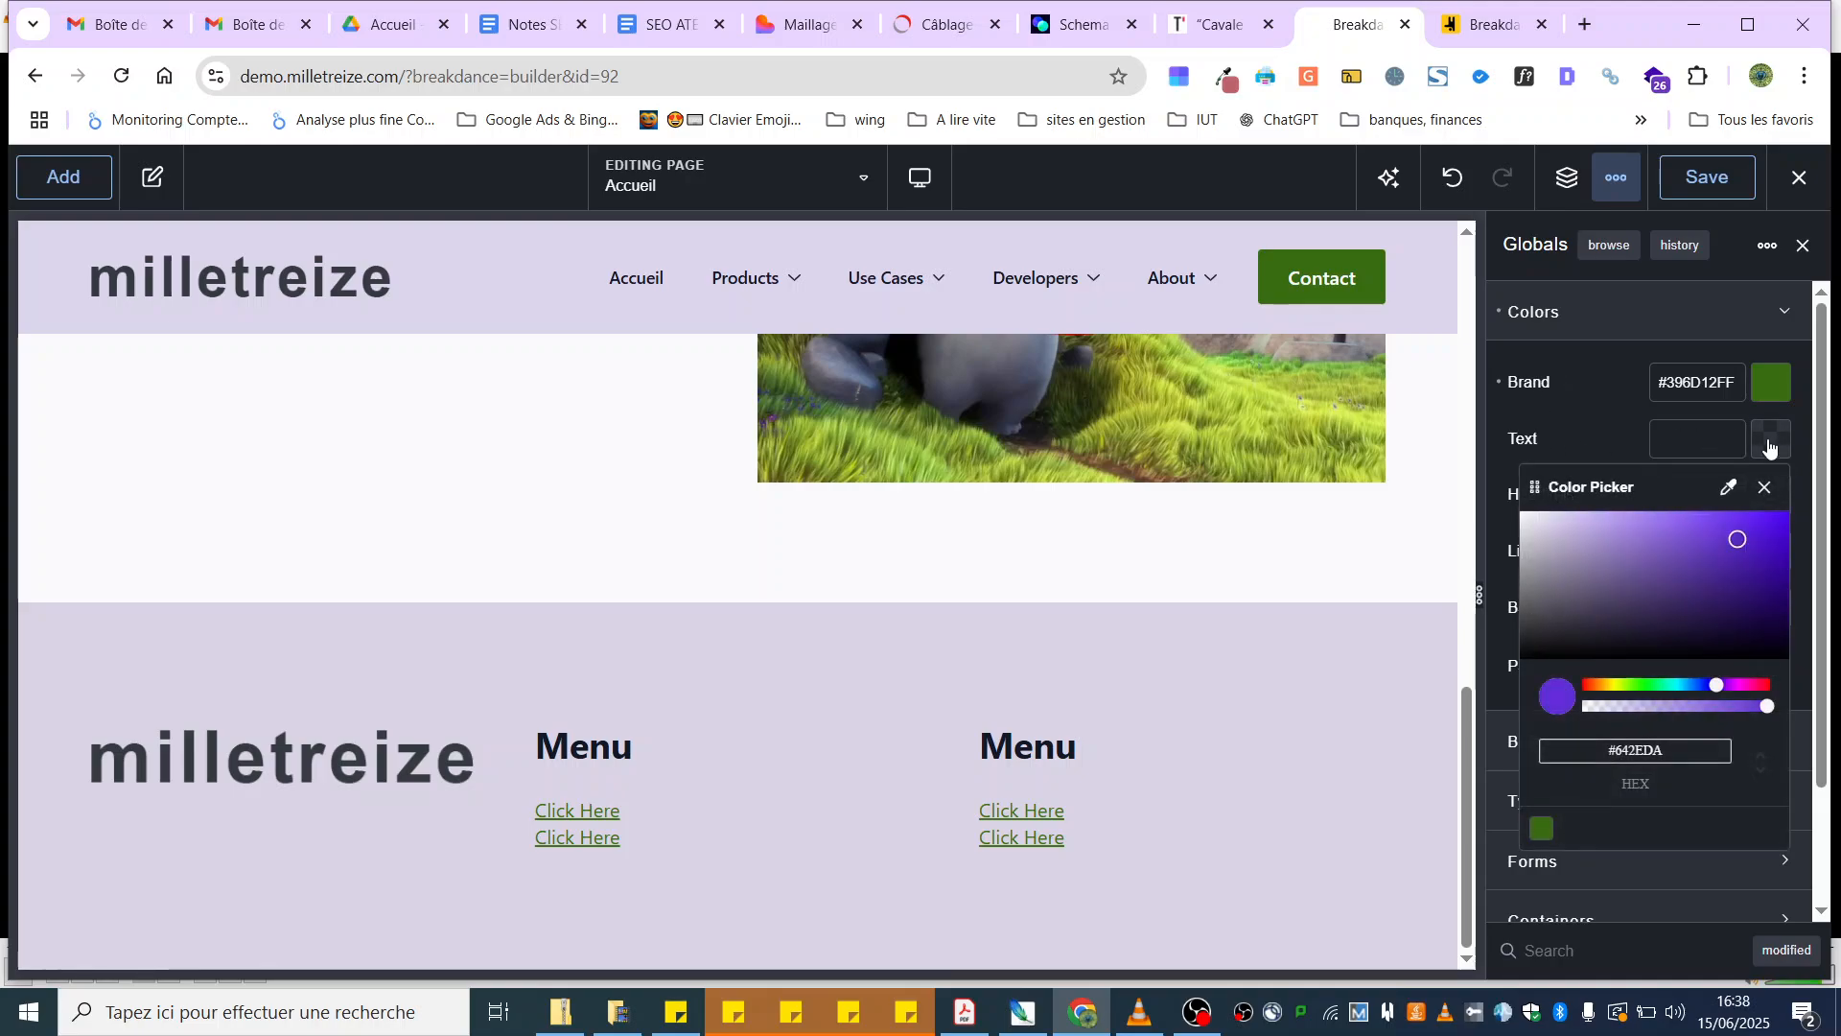
pyautogui.scroll(3, 998, 644)
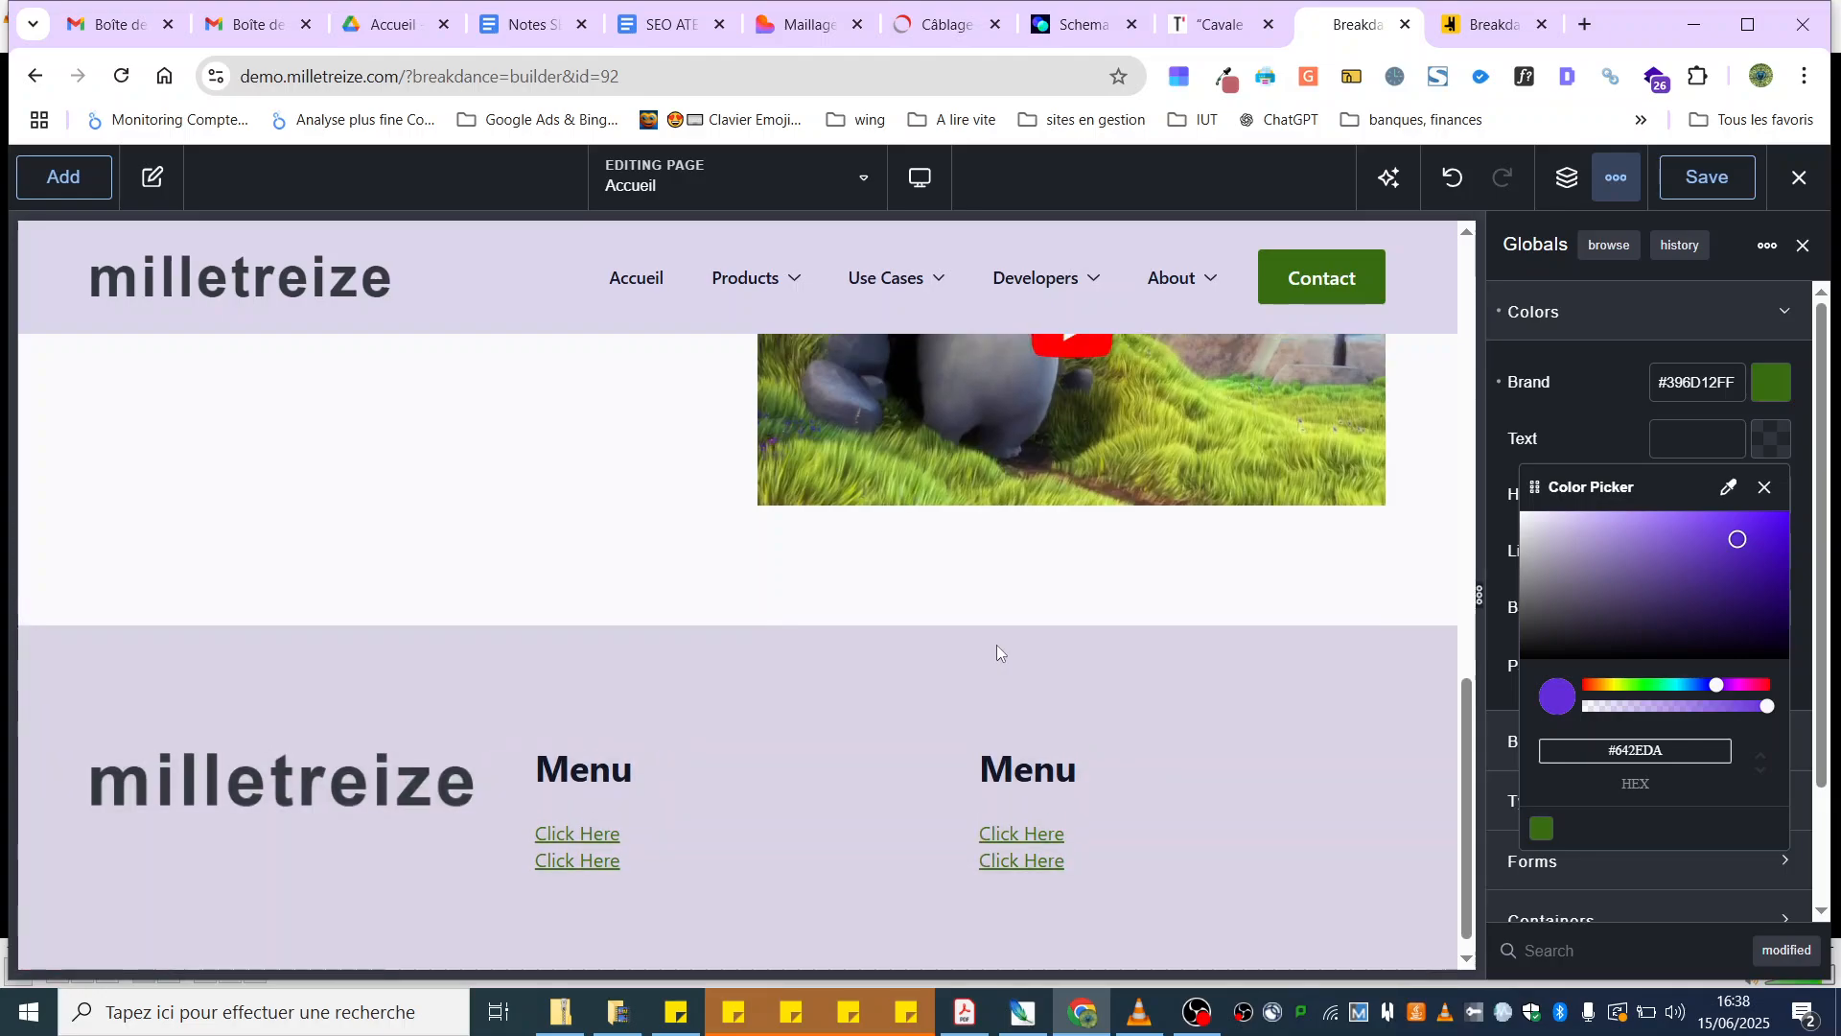
pyautogui.scroll(5, 998, 648)
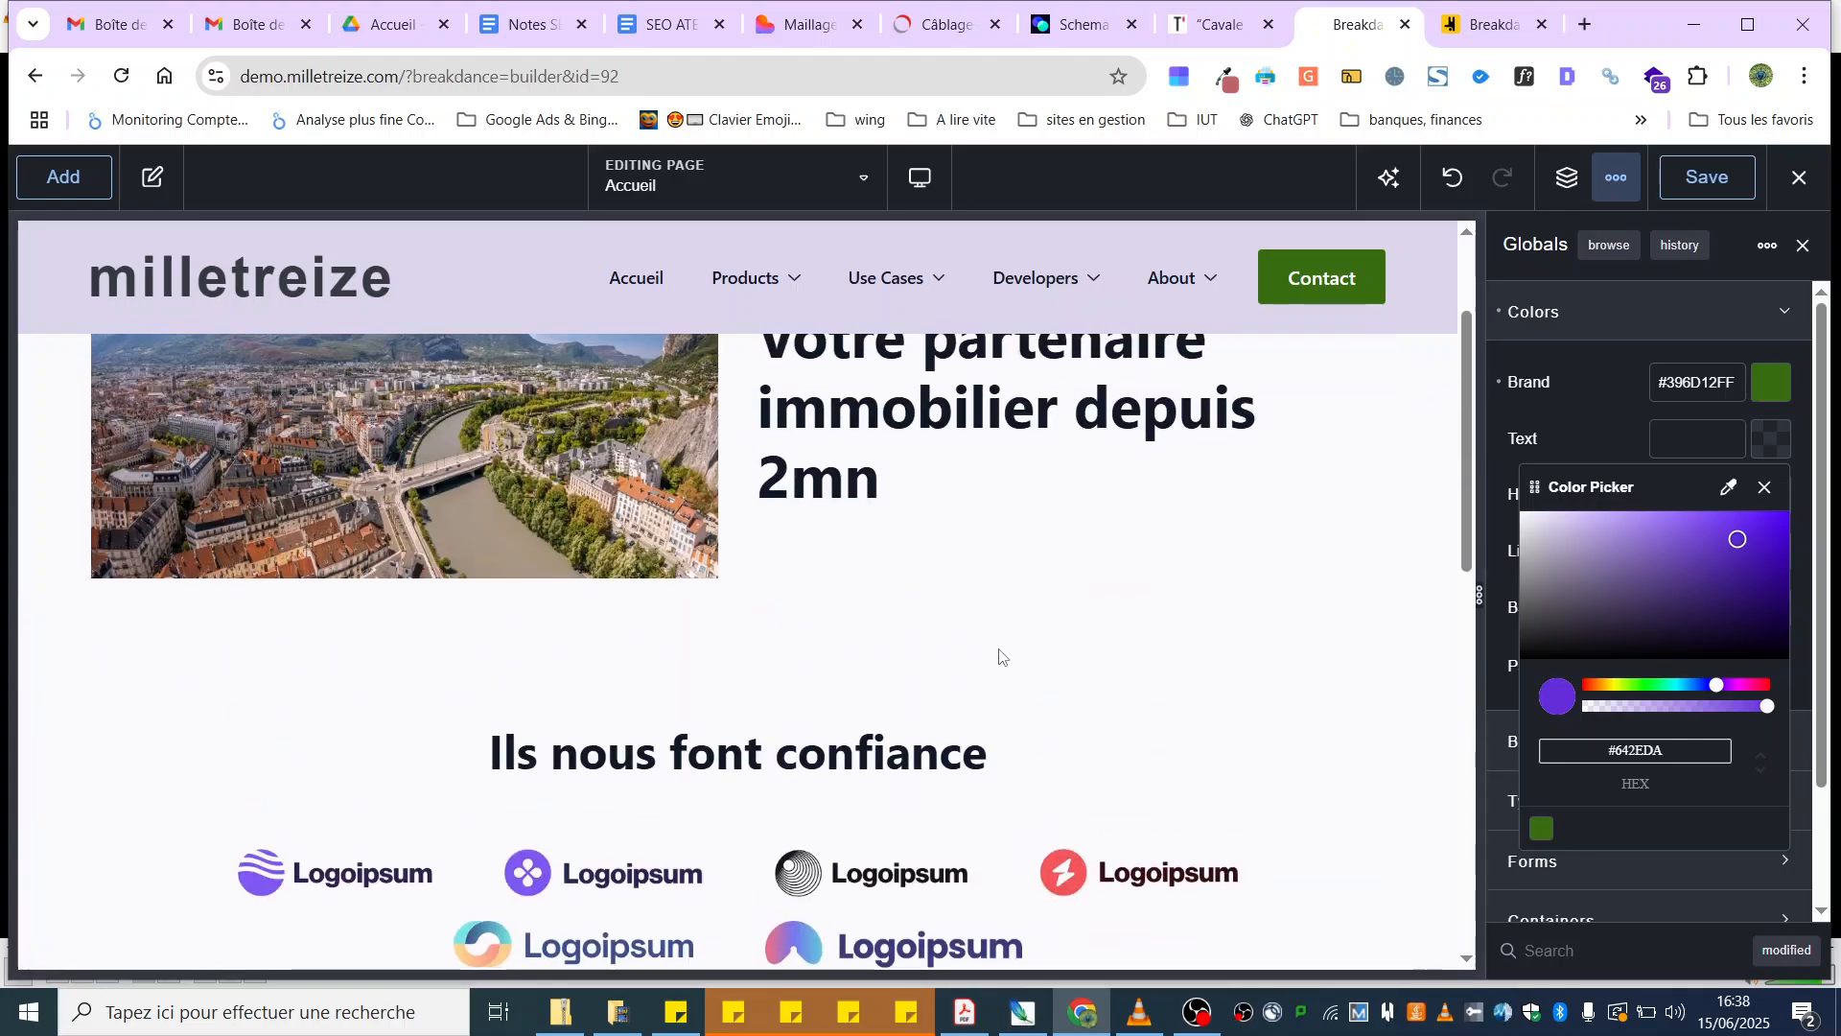
pyautogui.click(1645, 573)
pyautogui.scroll(1, 897, 573)
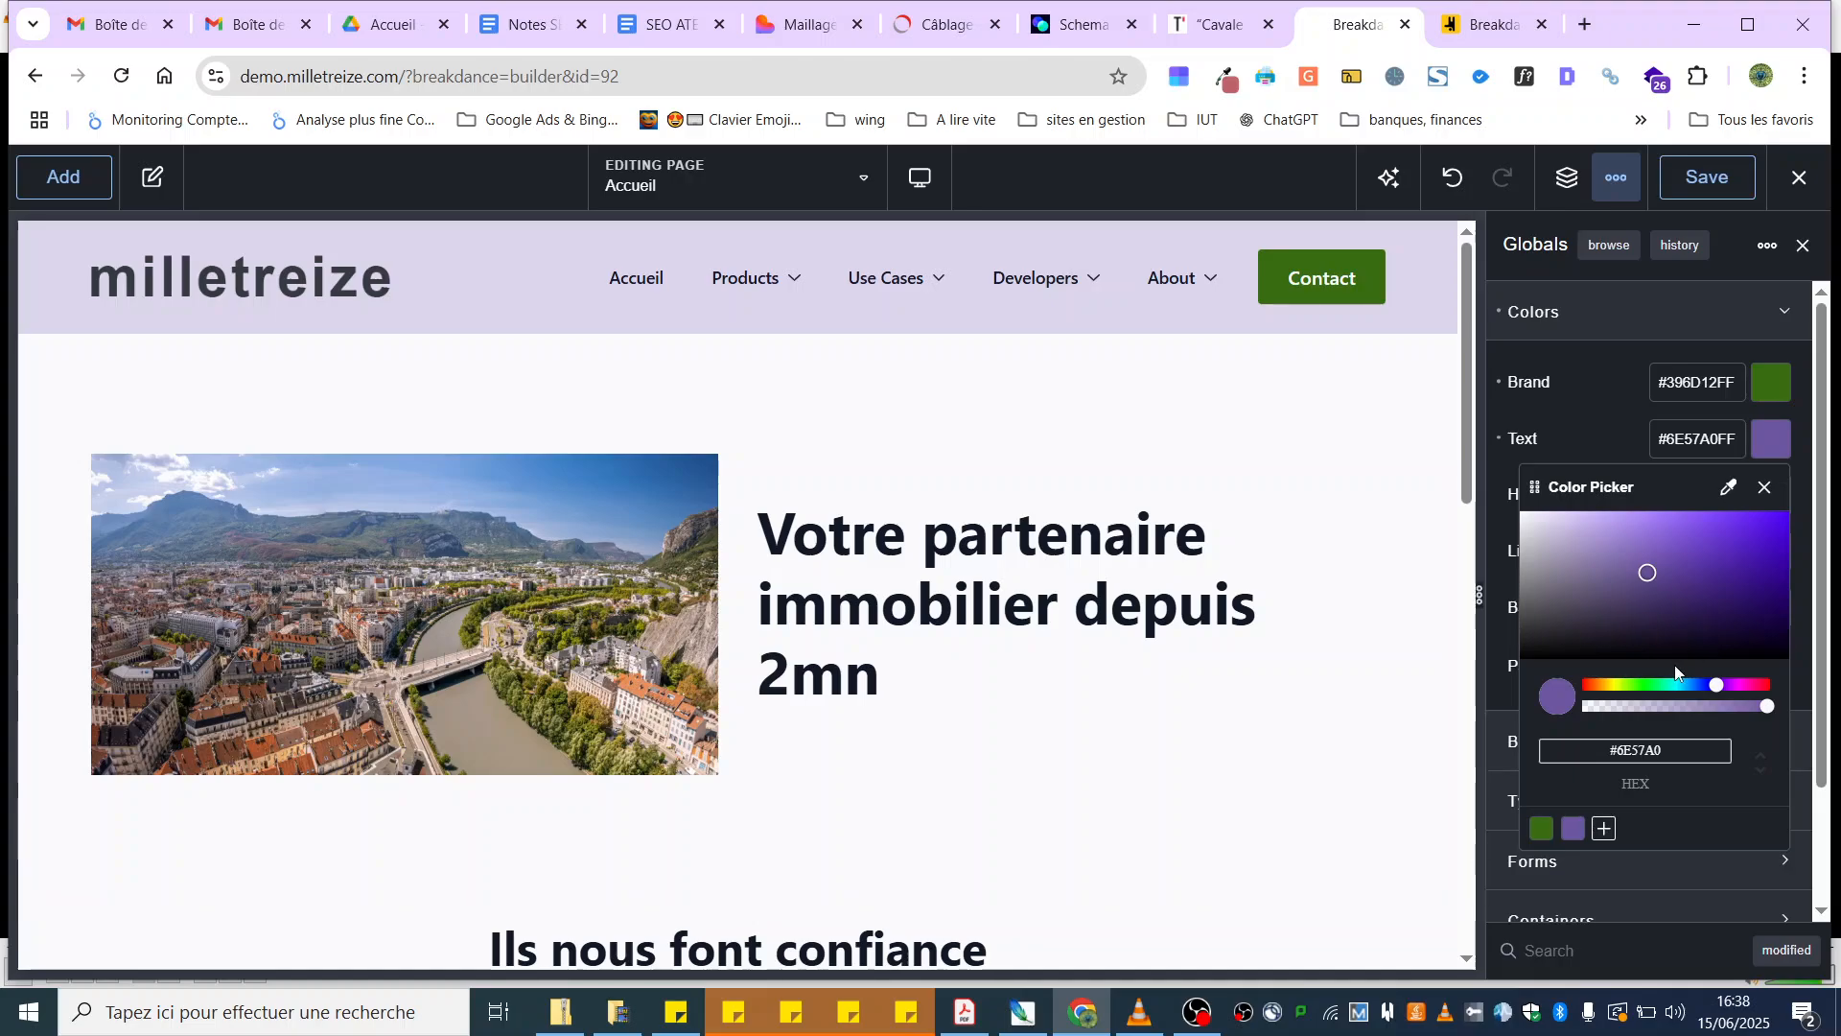
pyautogui.click(1763, 687)
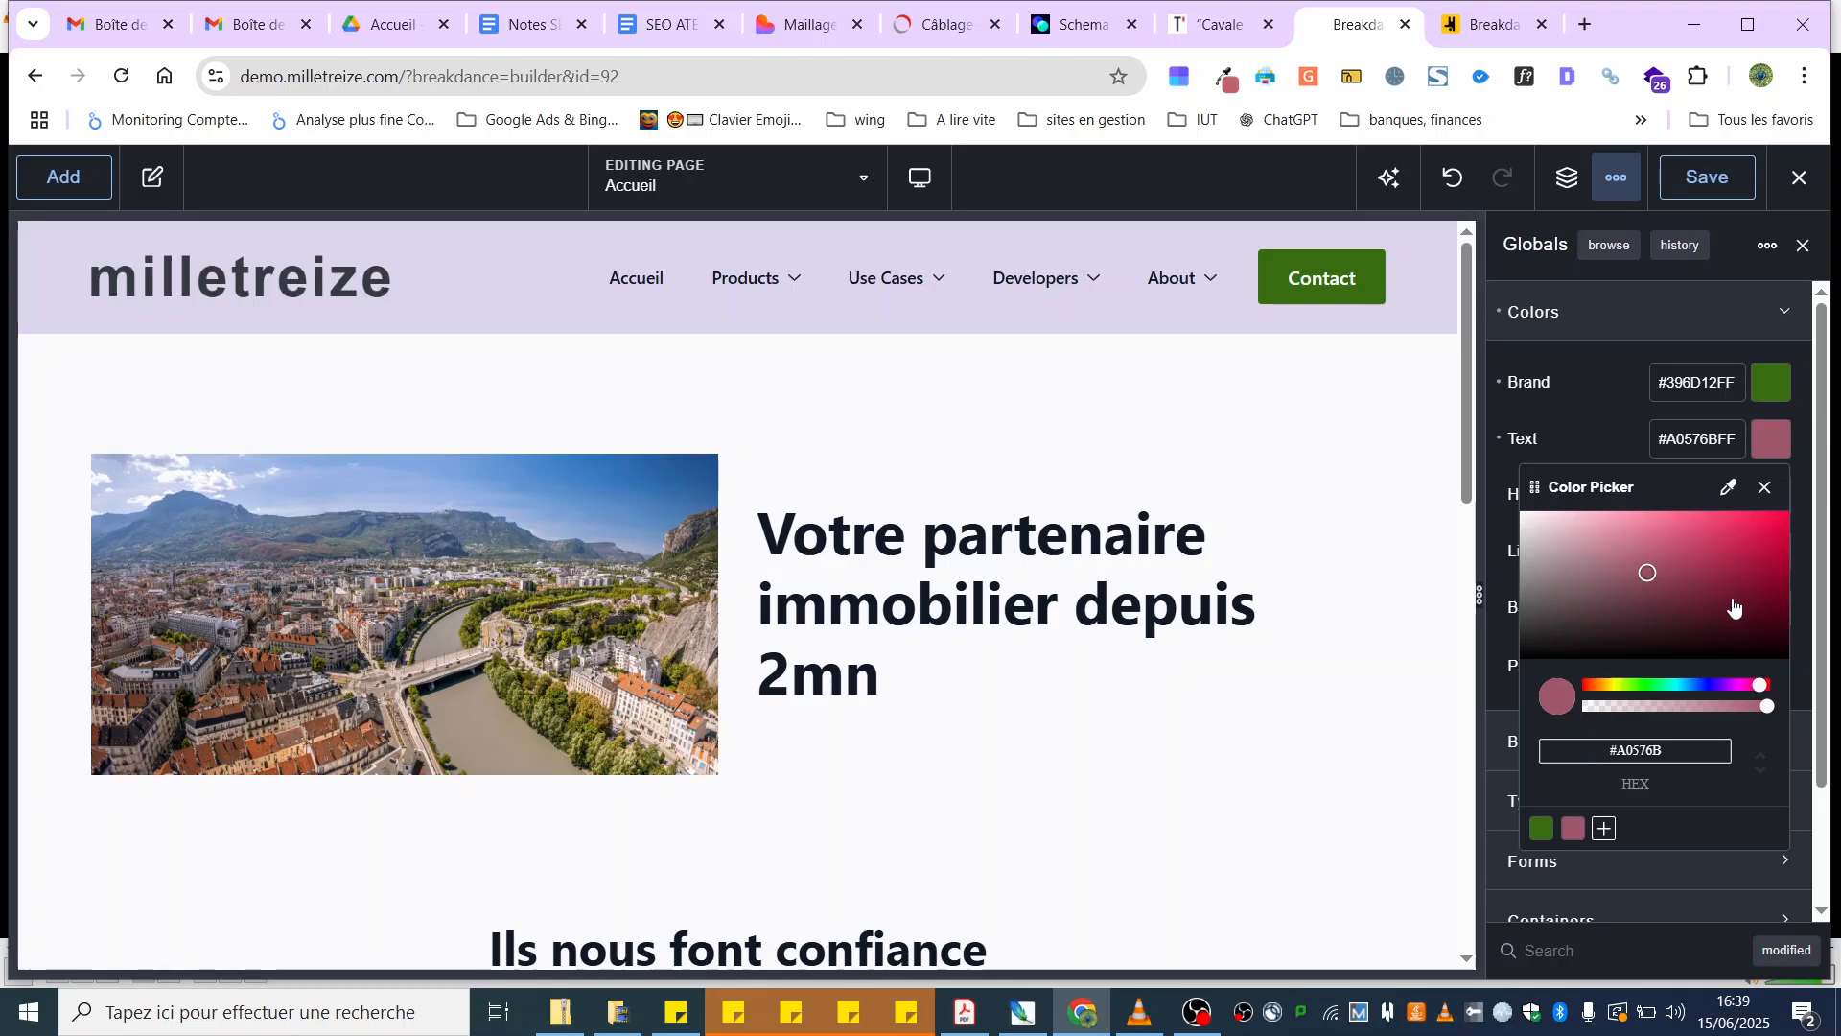
pyautogui.click(1589, 687)
pyautogui.moveTo(1772, 531); pyautogui.dragTo(1773, 534)
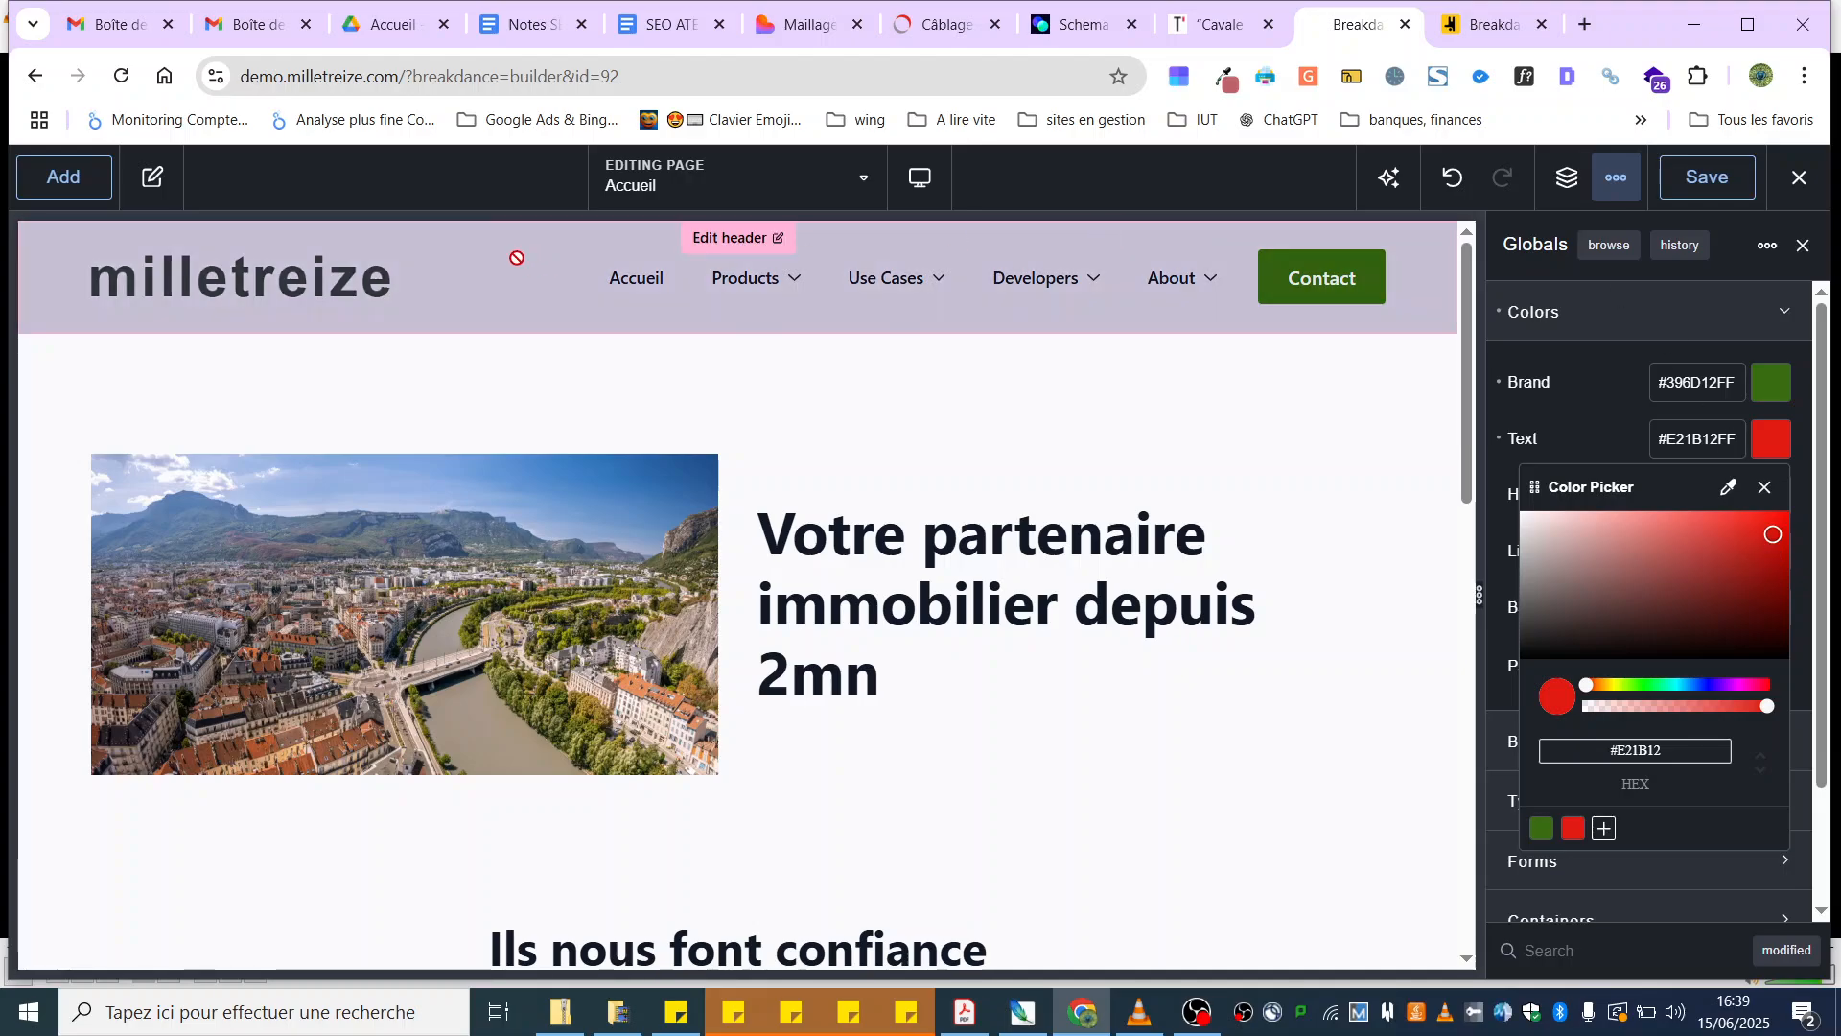
# Step: Find the Text element and add it to the Accueil page with its default wording
pyautogui.click(73, 180)
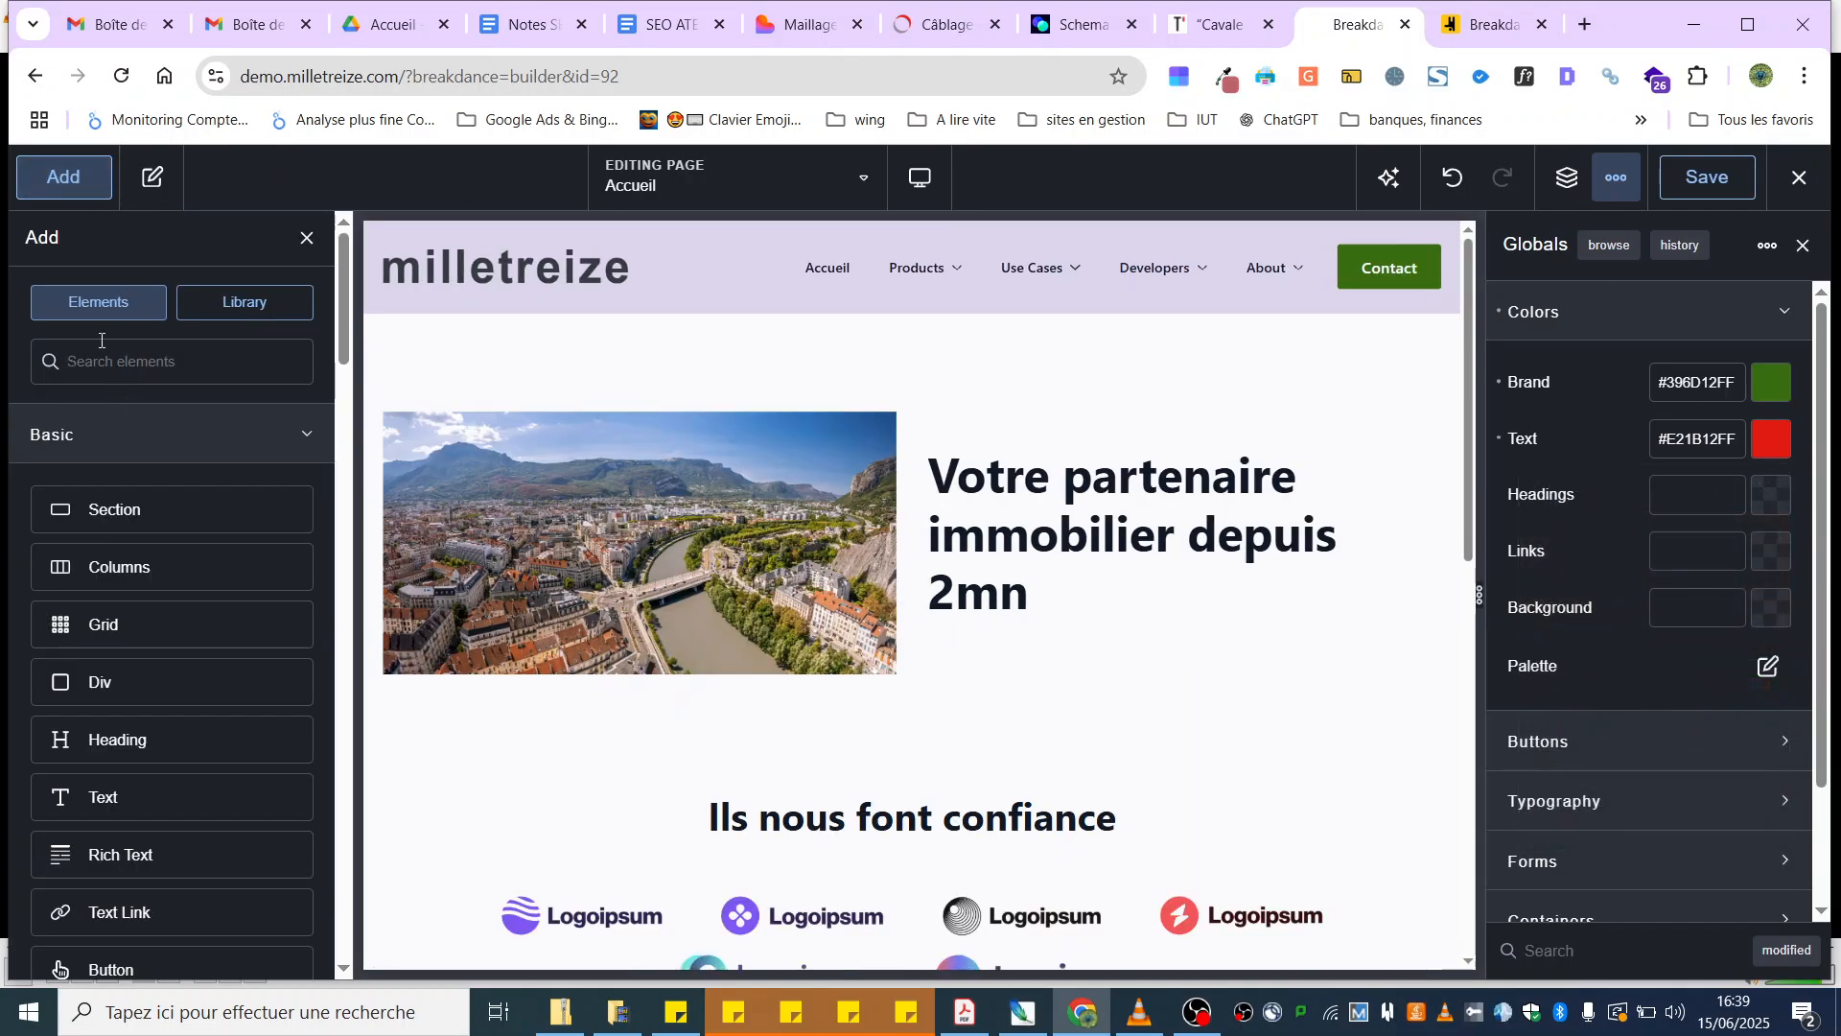
pyautogui.click(112, 372)
pyautogui.write('te')
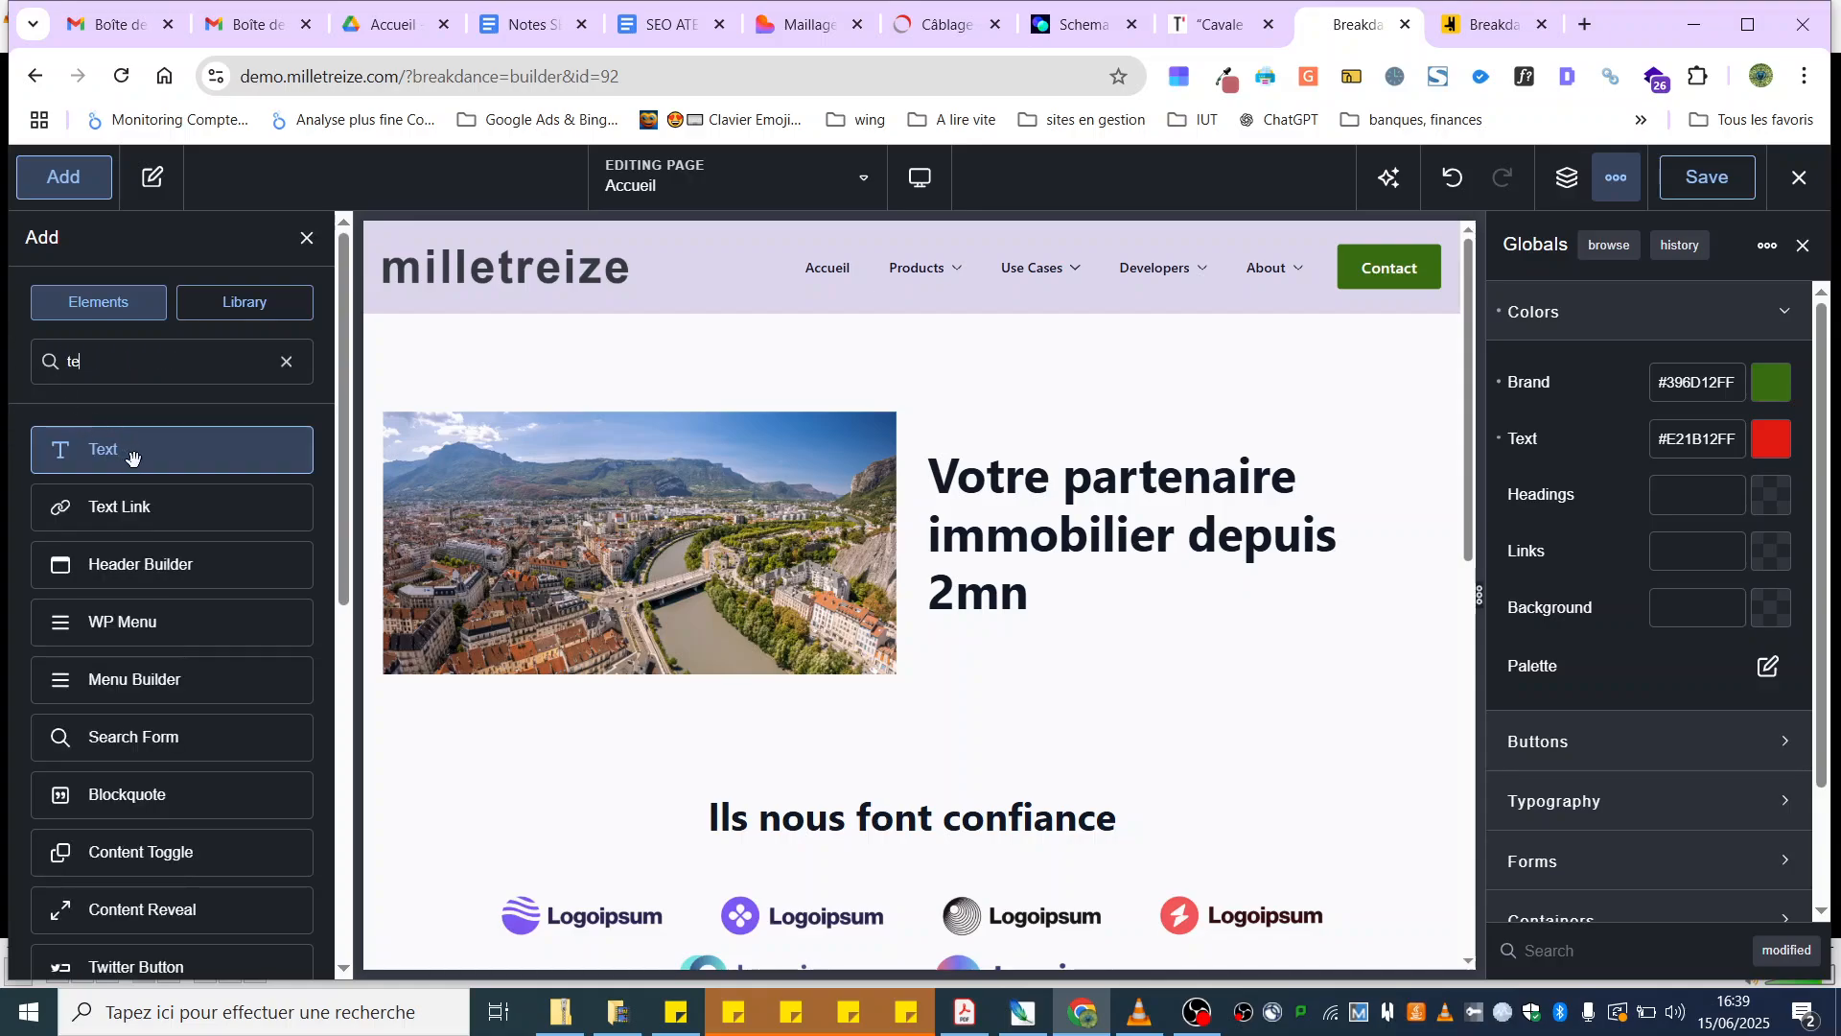
pyautogui.click(132, 456)
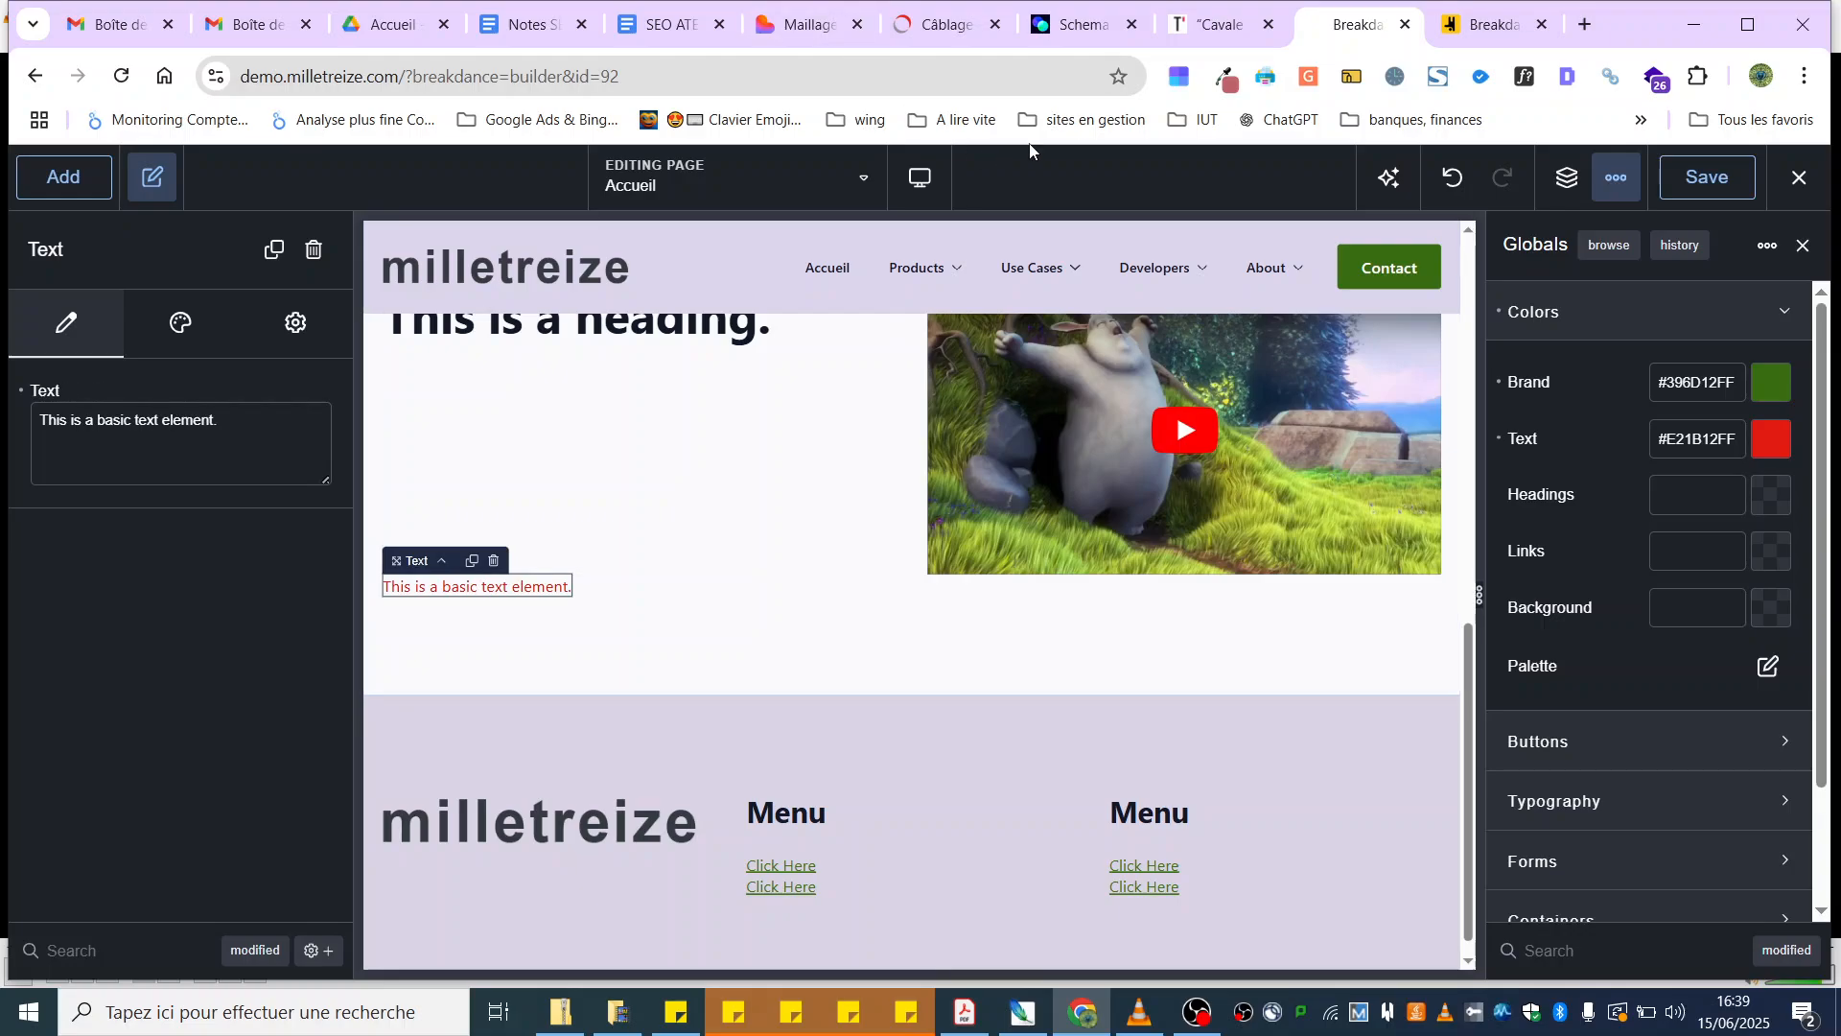
# Step: Move the new text element directly under the heading "Votre partenaire immobilier depuis 2mn"
pyautogui.scroll(3, 518, 649)
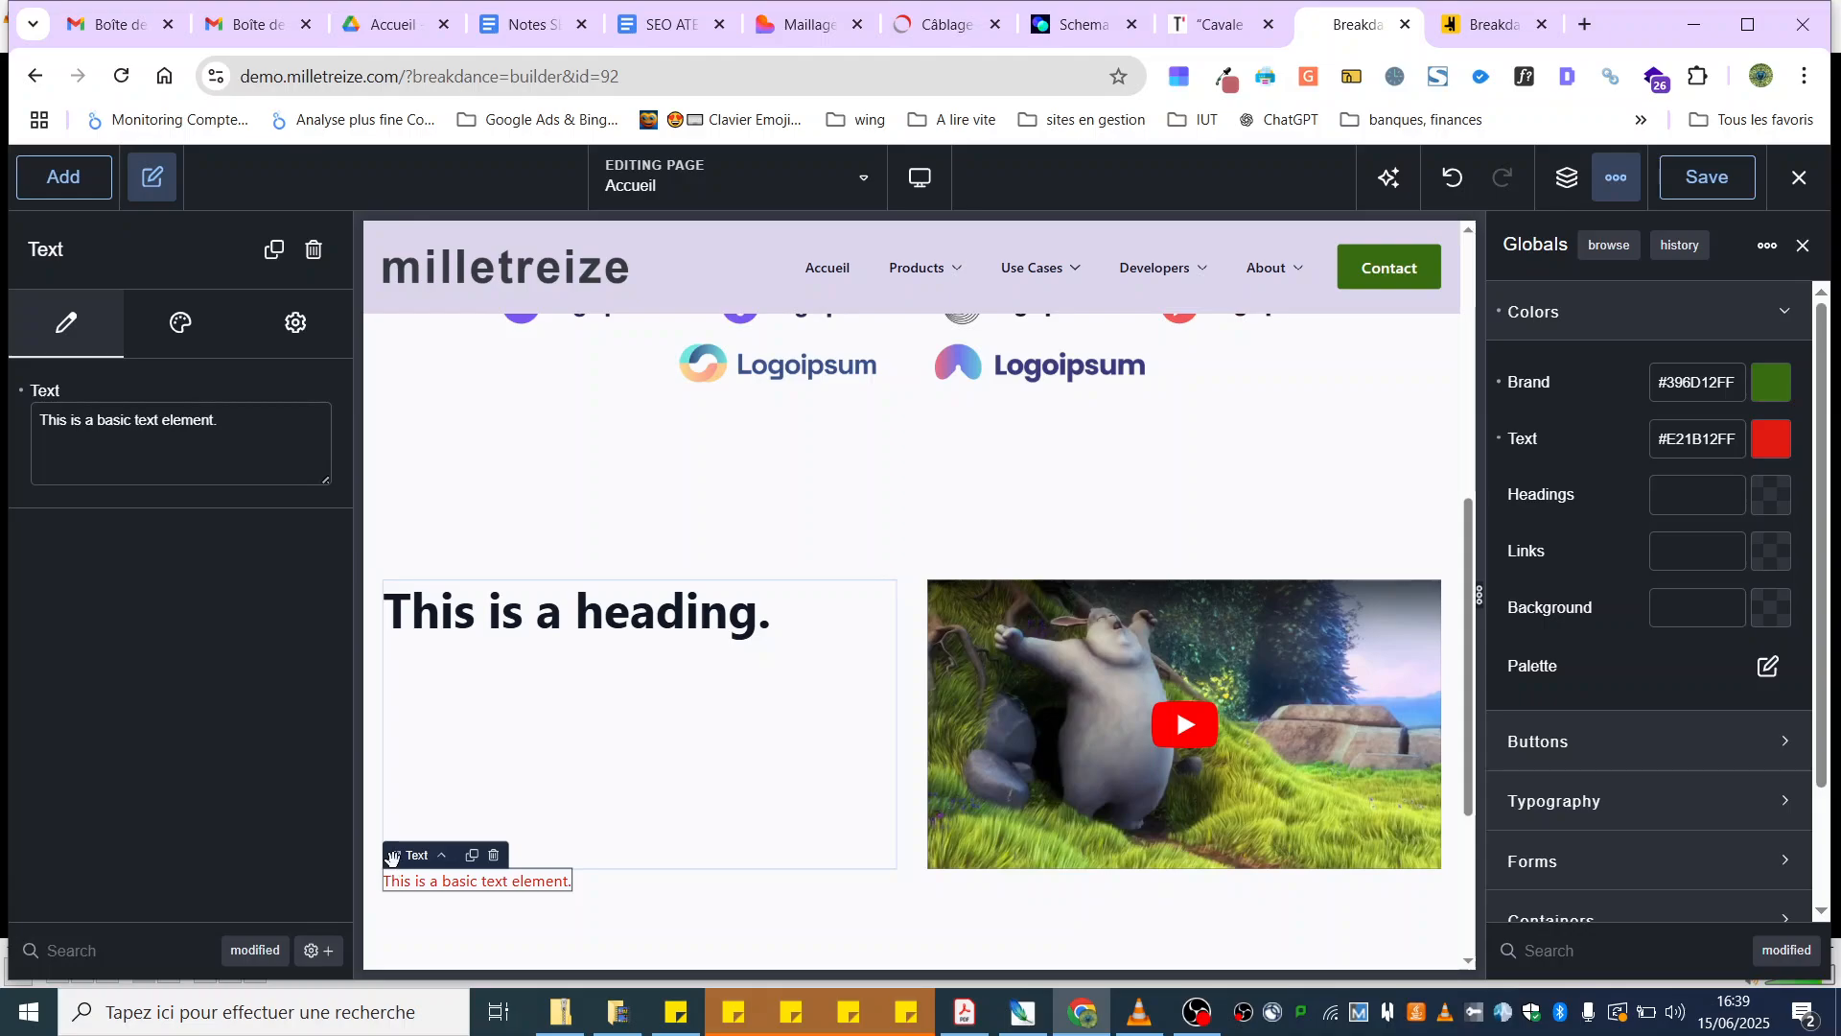
pyautogui.moveTo(392, 856); pyautogui.dragTo(697, 272)
pyautogui.scroll(5, 714, 478)
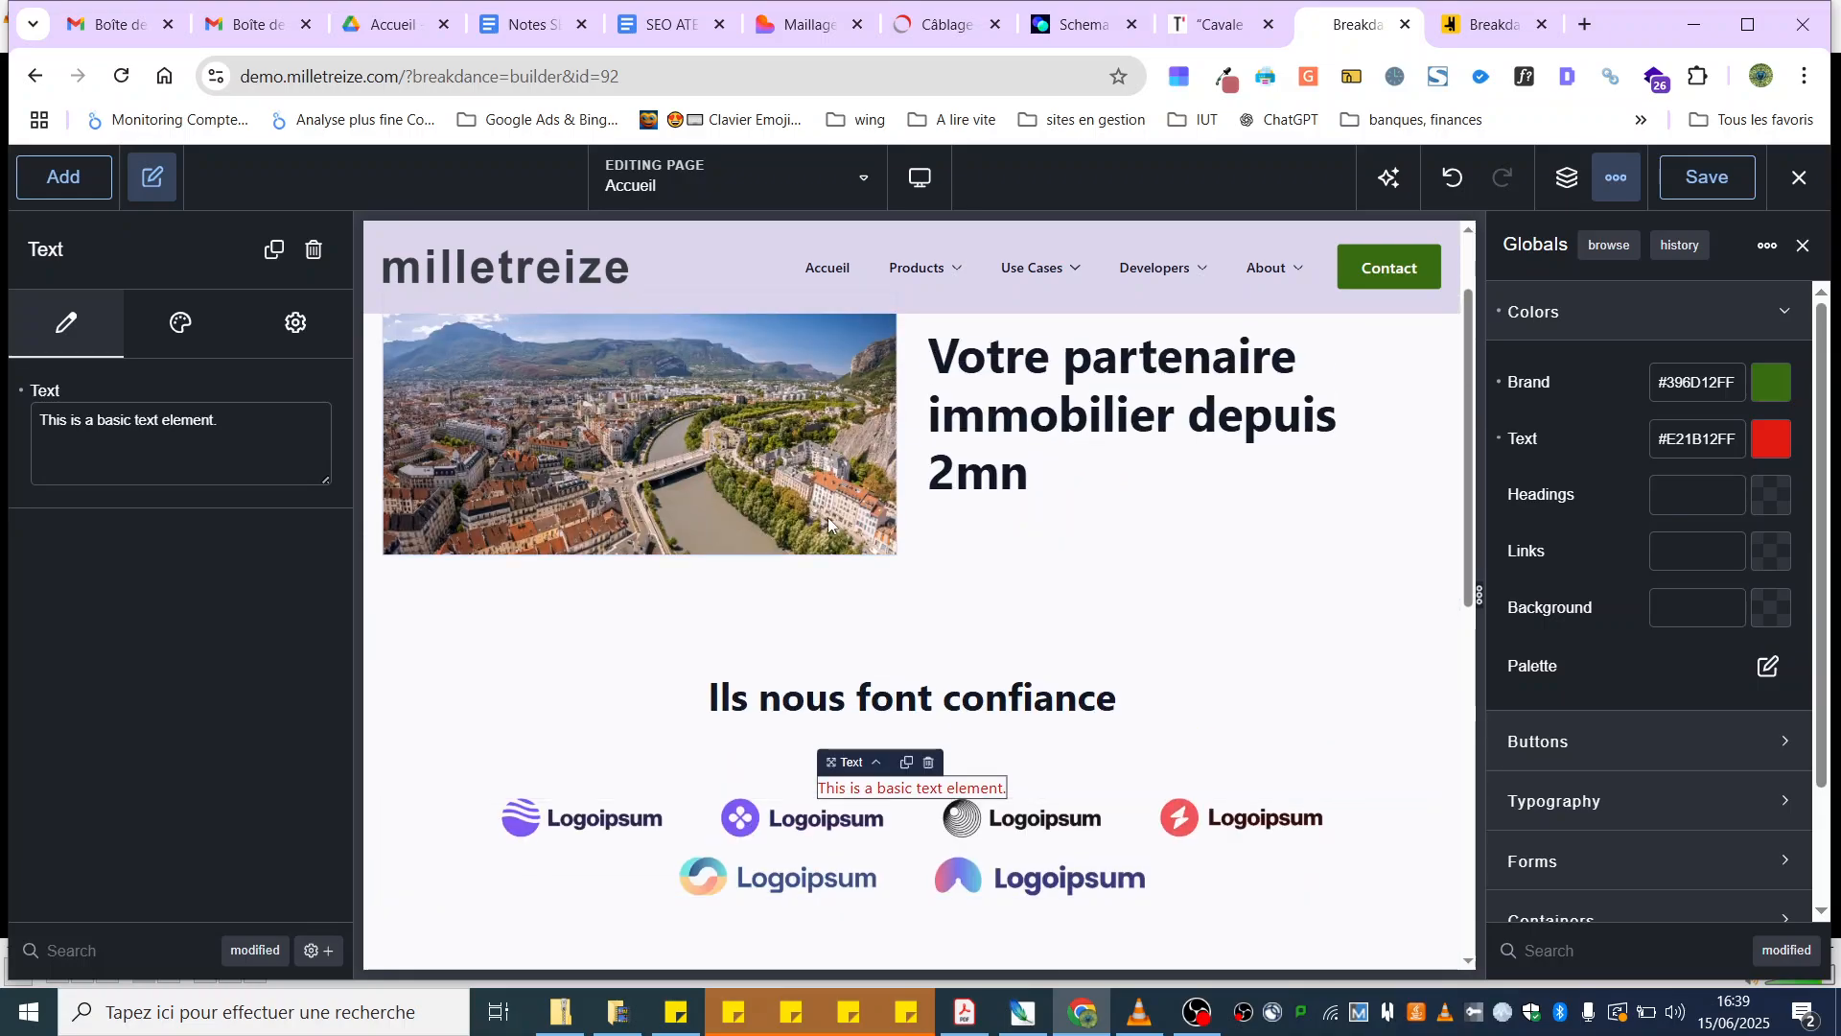
pyautogui.moveTo(832, 762); pyautogui.dragTo(974, 519)
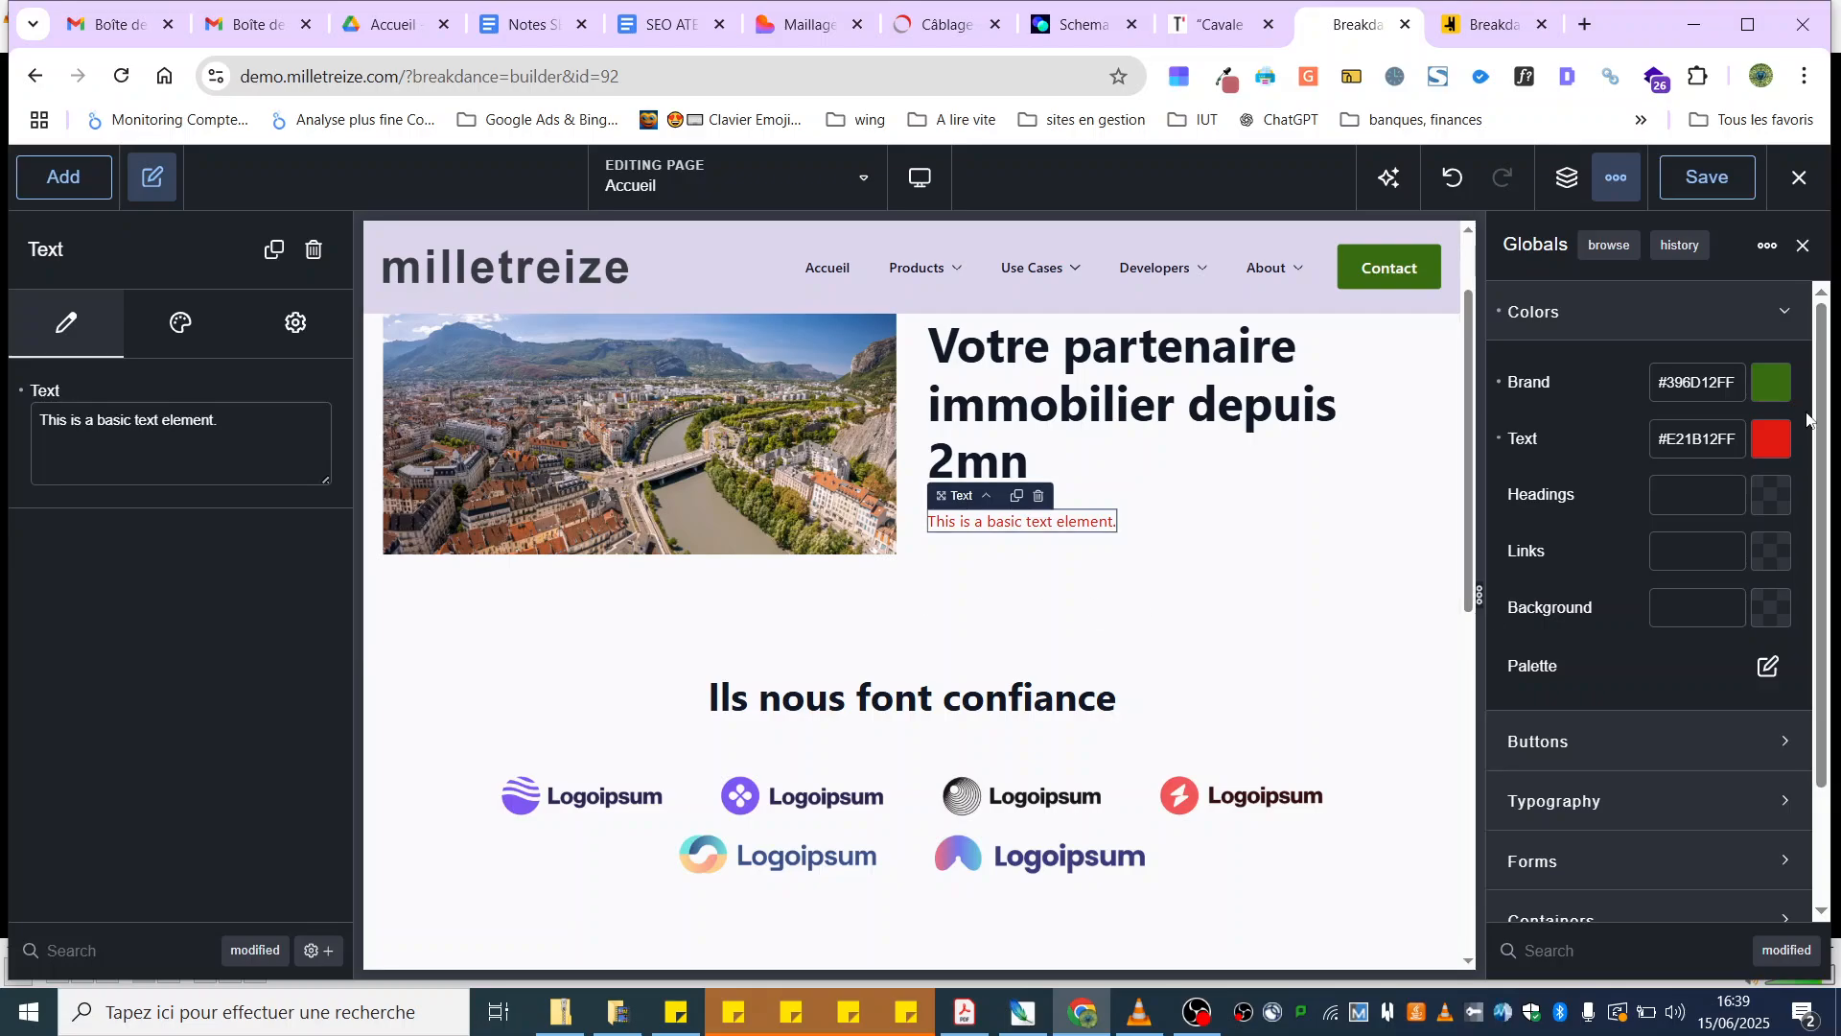
# Step: Set the global text color to turquoise #12E2AD
pyautogui.click(1772, 449)
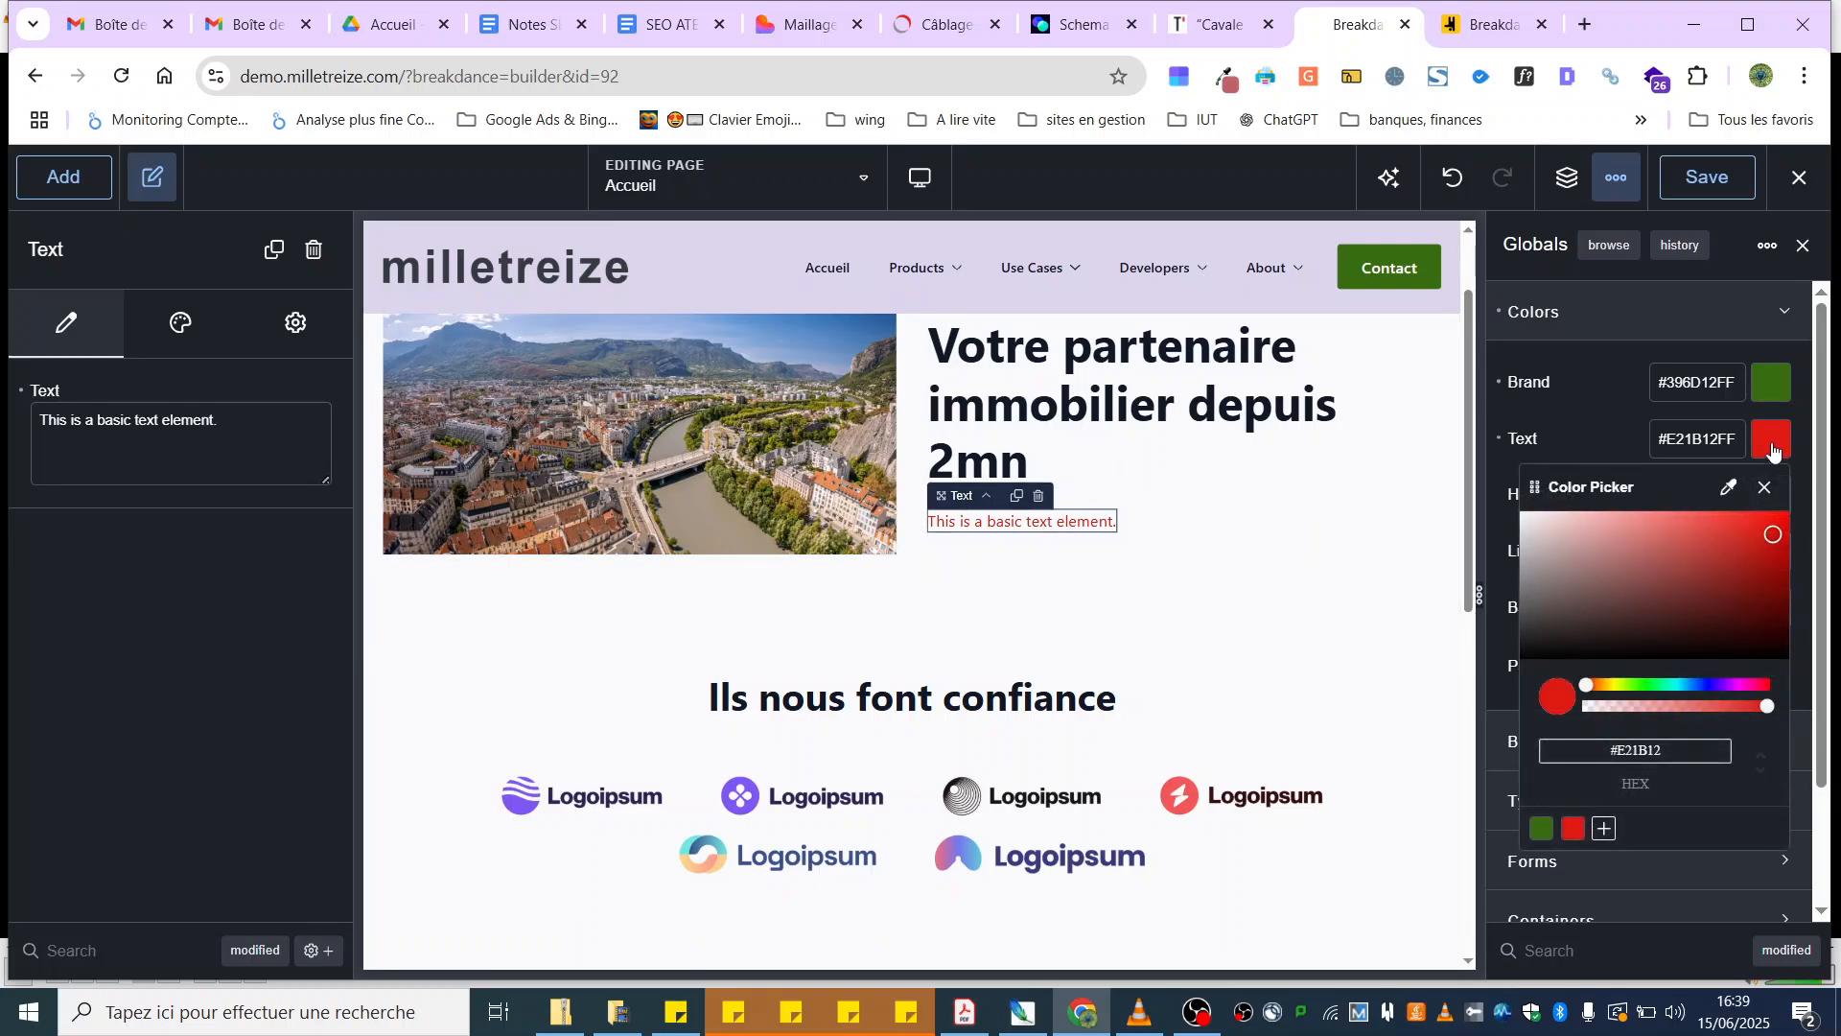
pyautogui.click(1620, 686)
pyautogui.moveTo(1620, 686); pyautogui.dragTo(1669, 685)
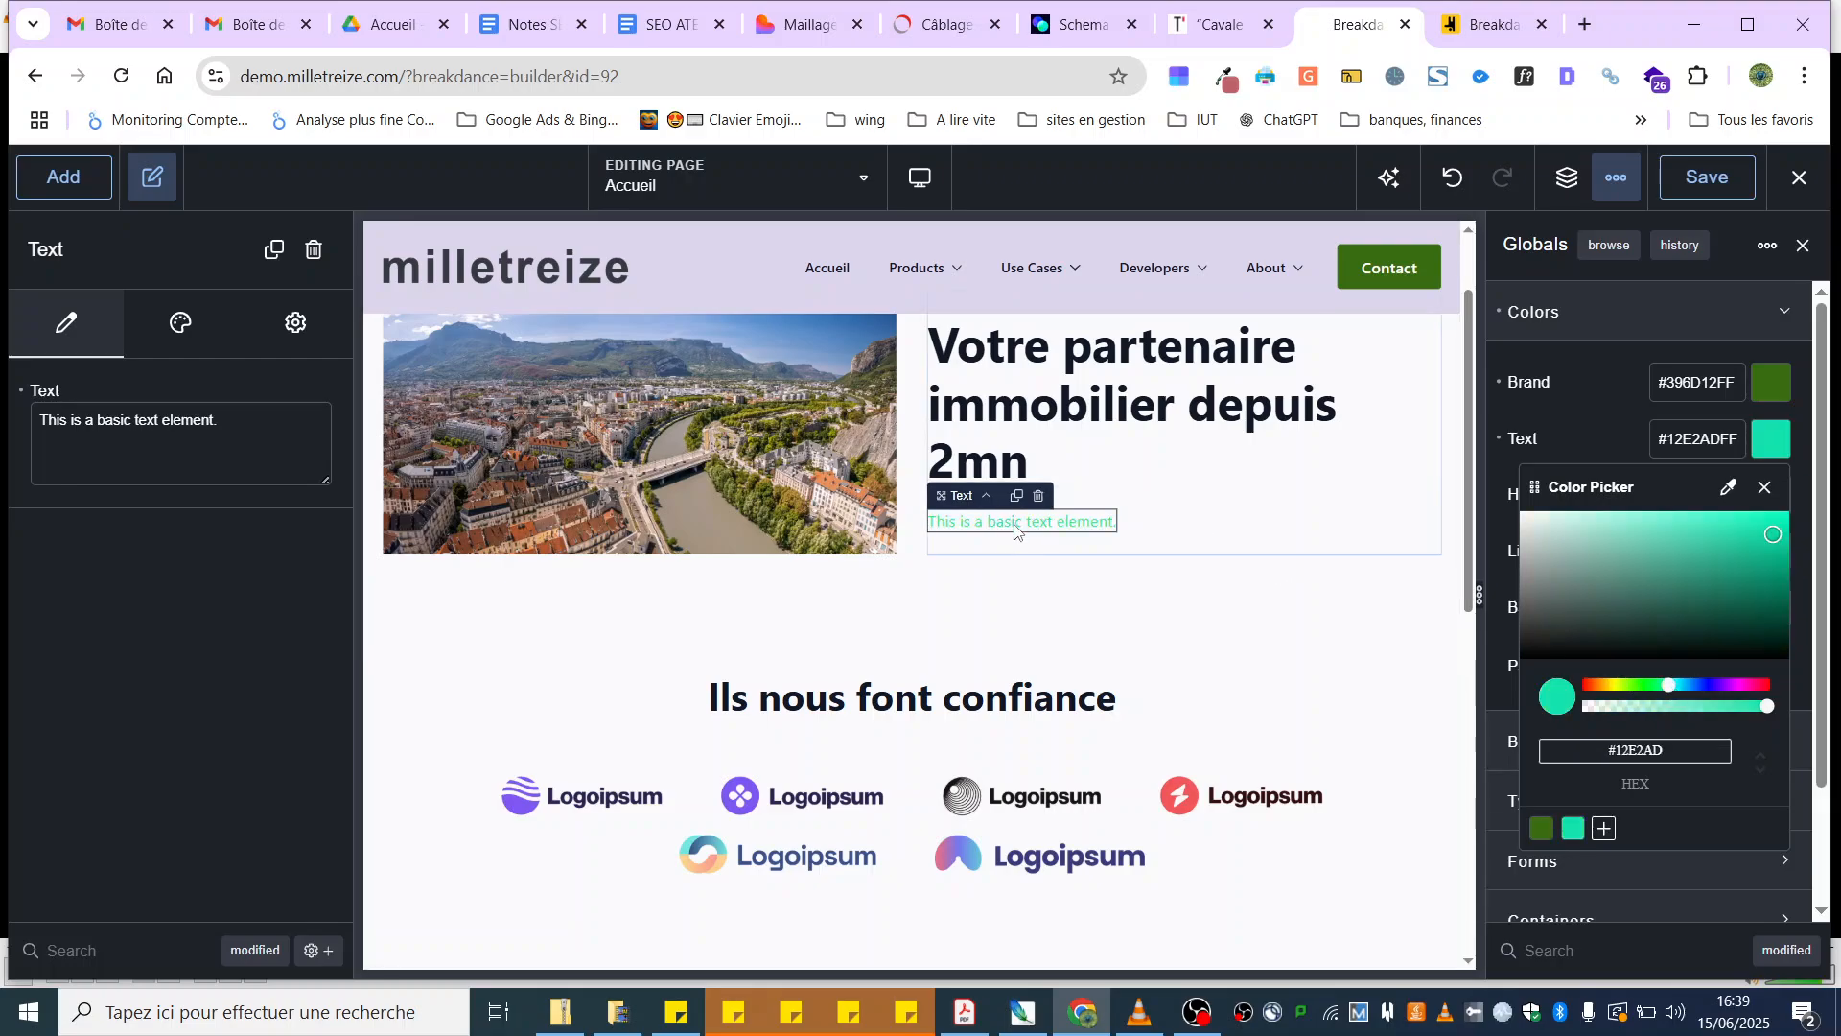
pyautogui.click(1595, 441)
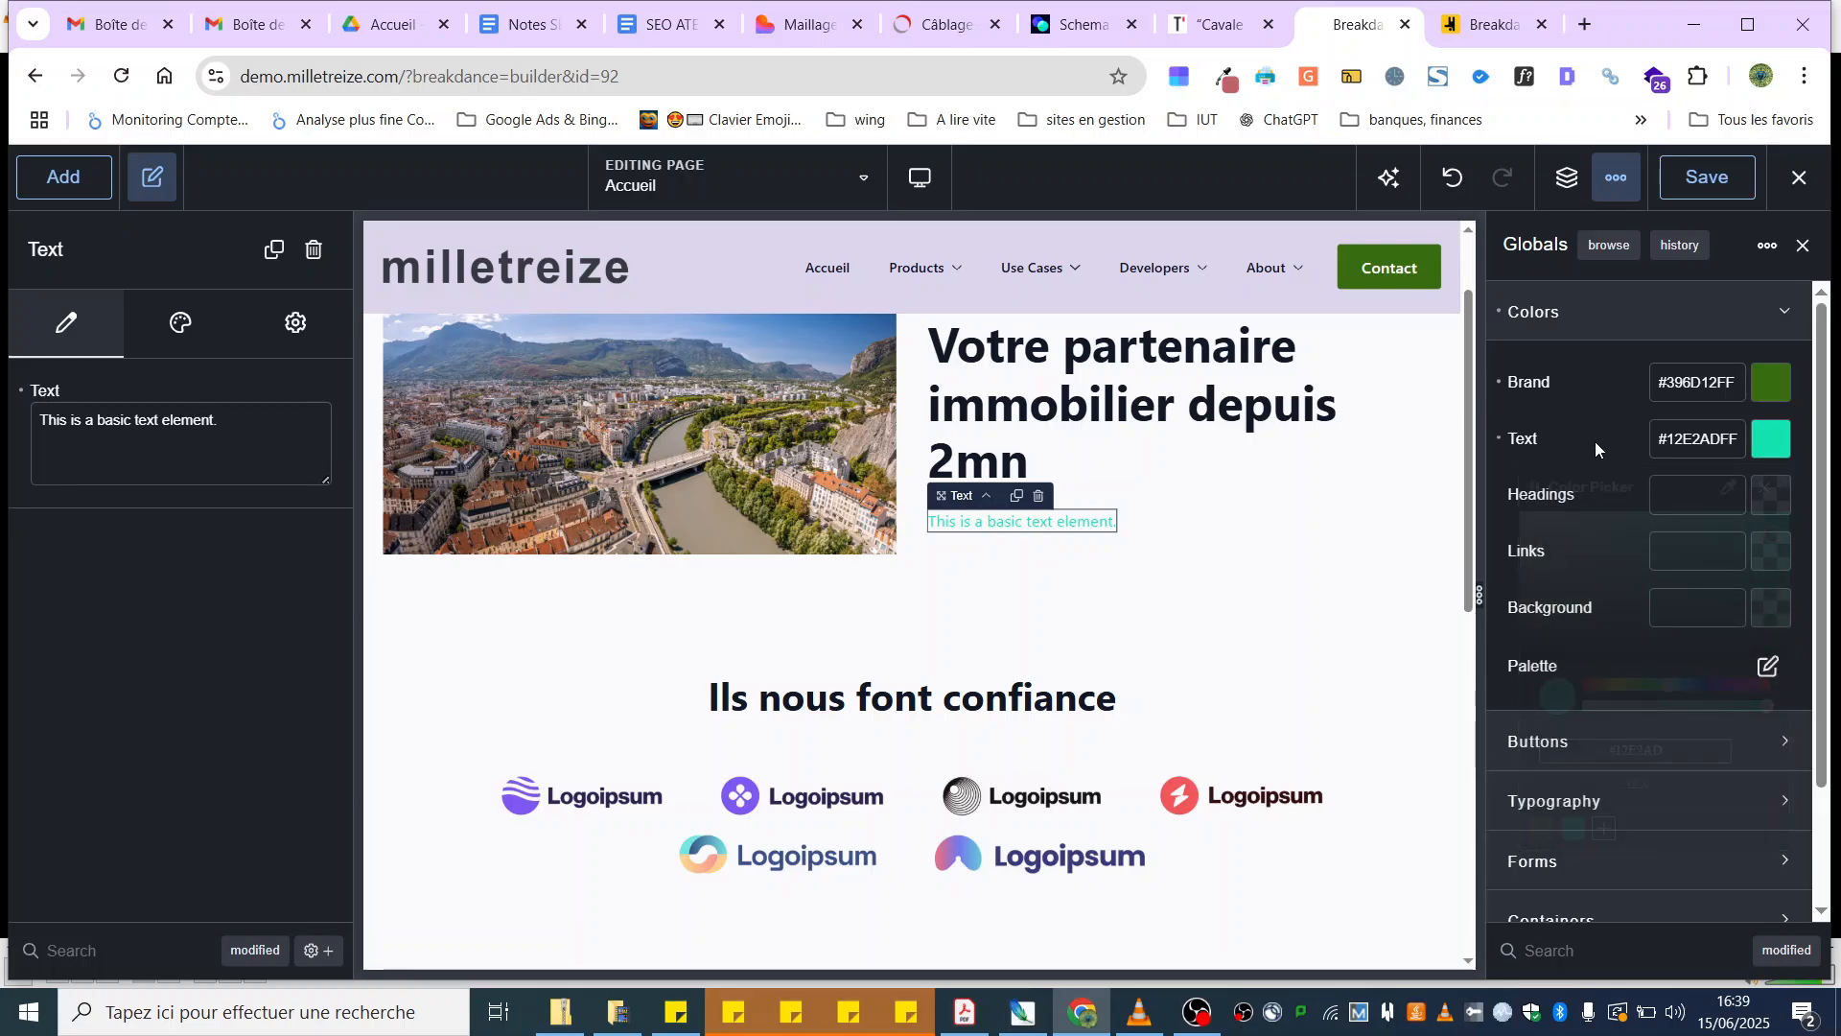
# Step: Set the global headings color to purple #7A55CC and inspect the headings "Ils nous font confiance" and "This is a heading."
pyautogui.click(1772, 506)
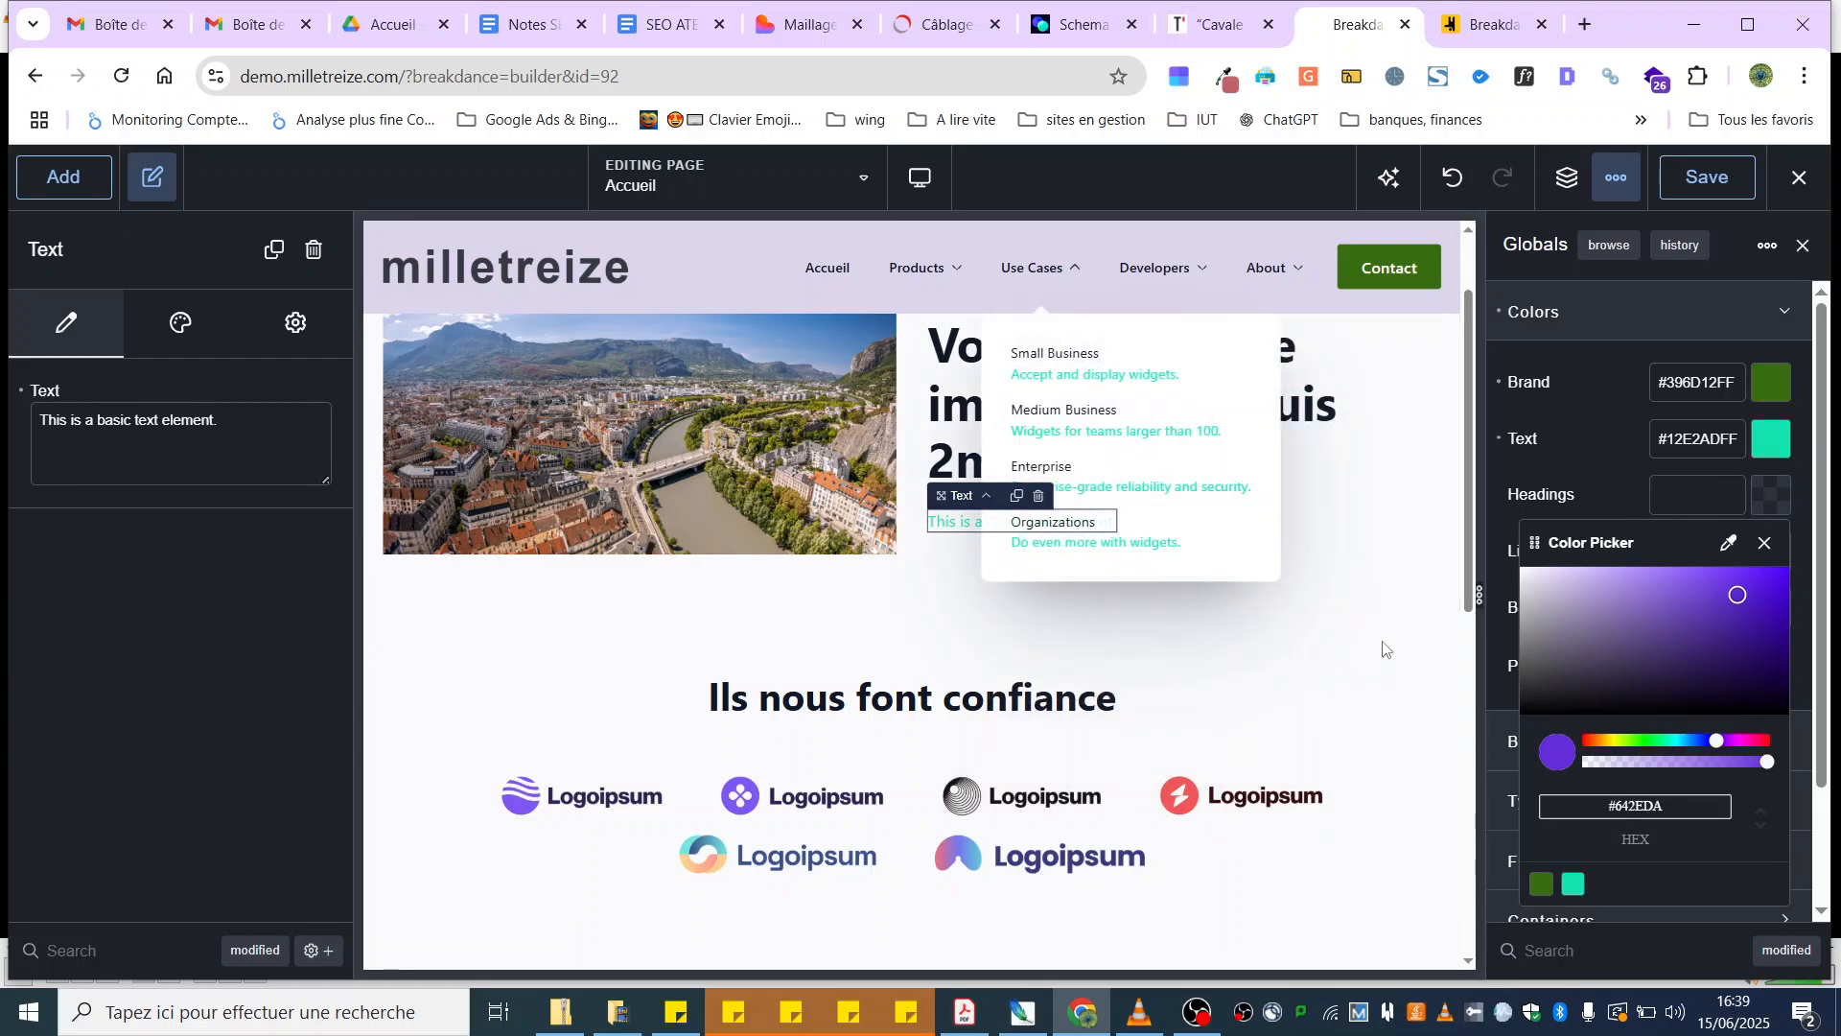
pyautogui.click(1680, 604)
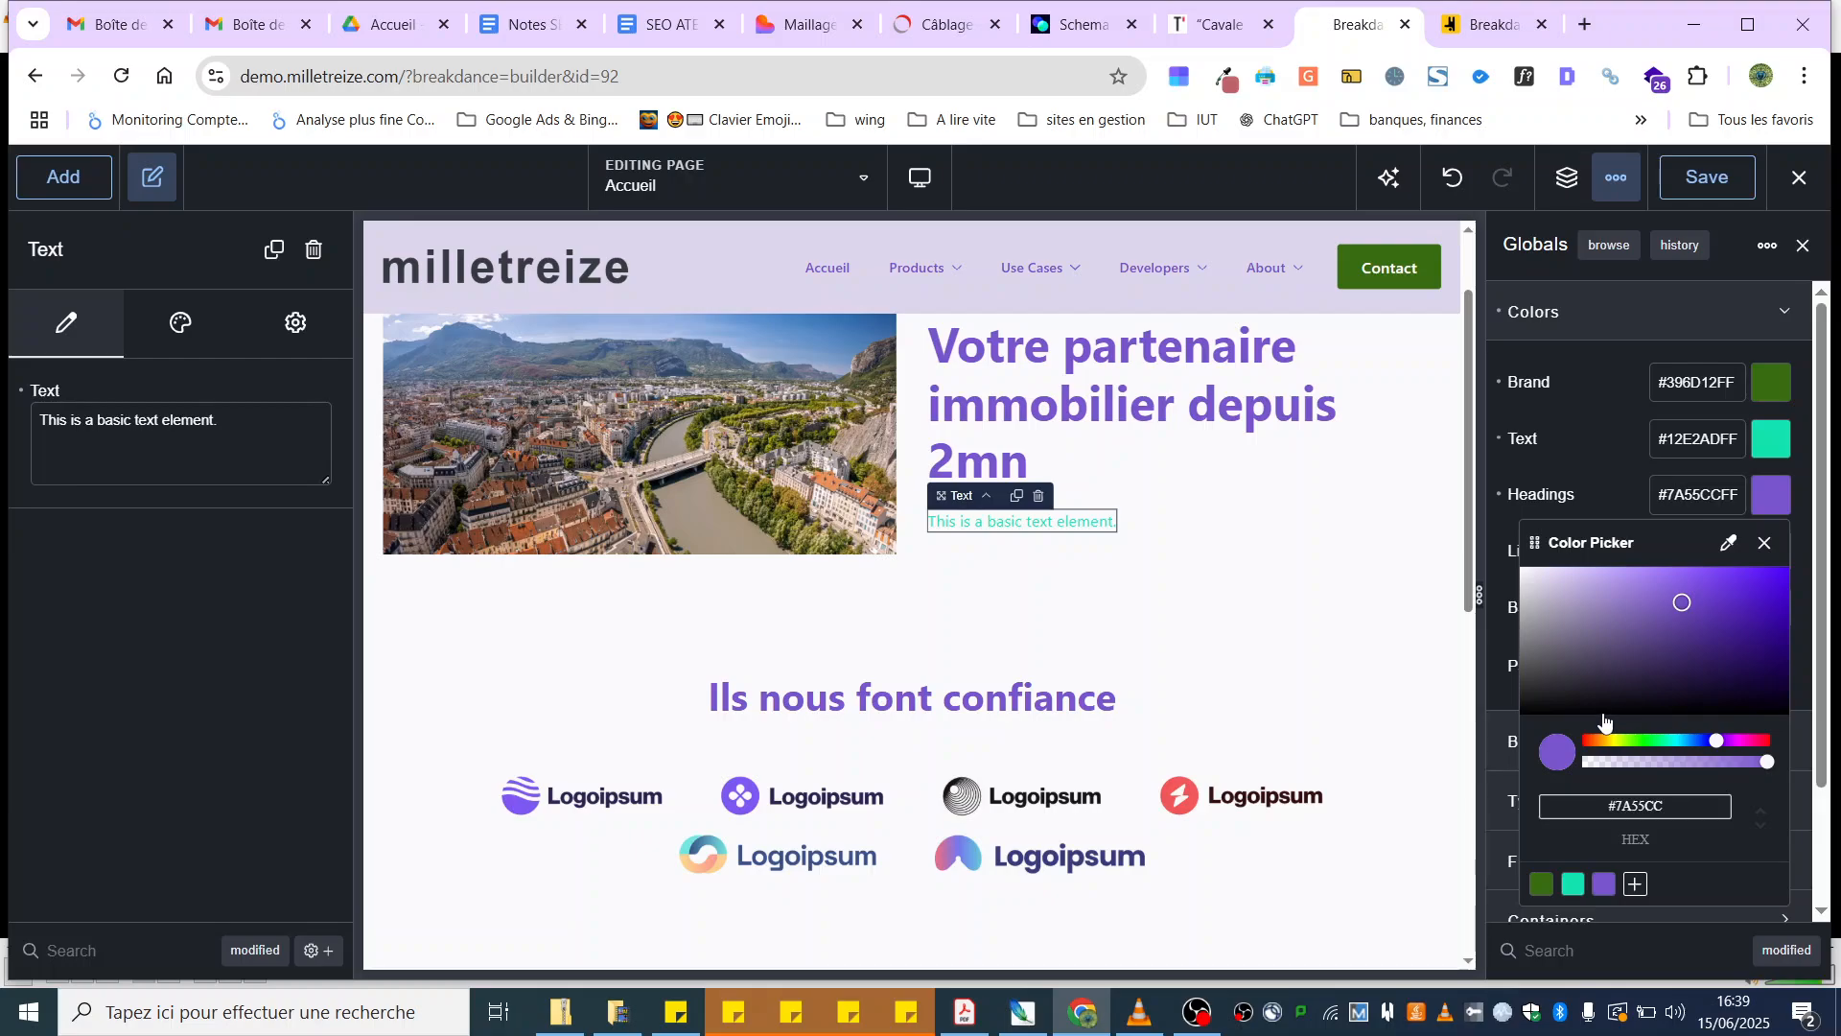
pyautogui.click(1552, 497)
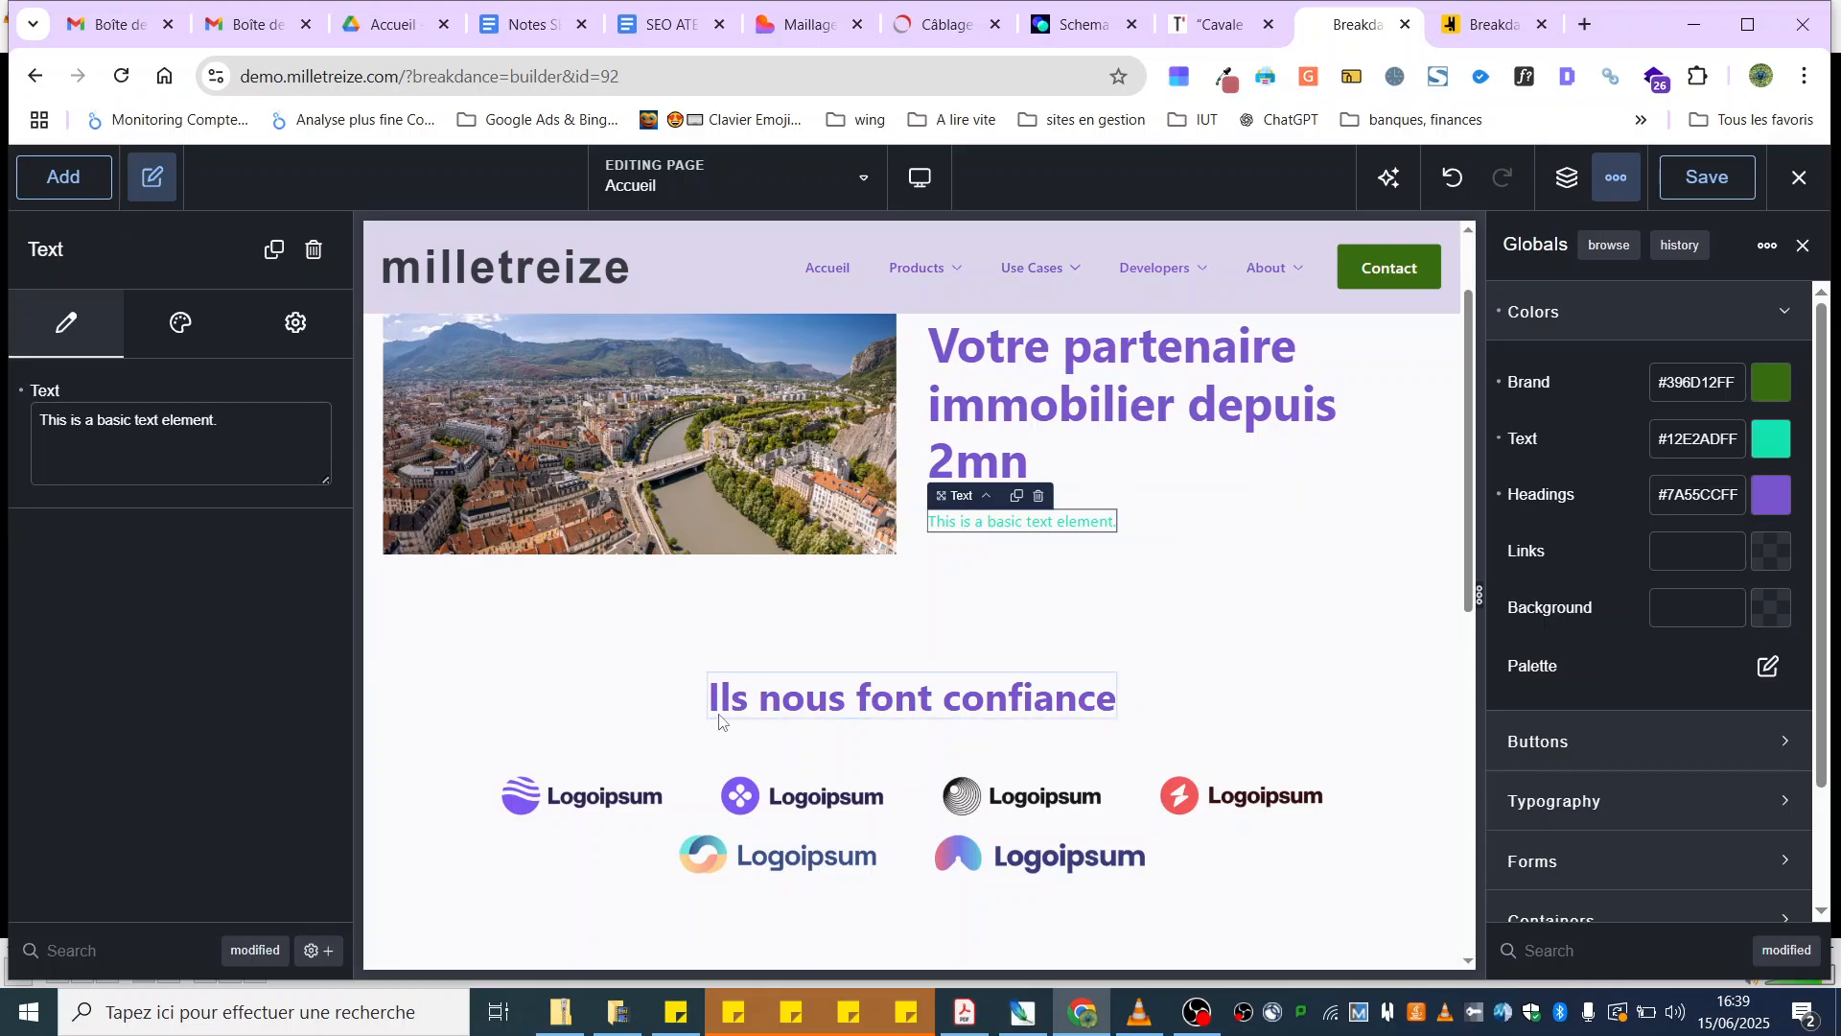
pyautogui.click(748, 706)
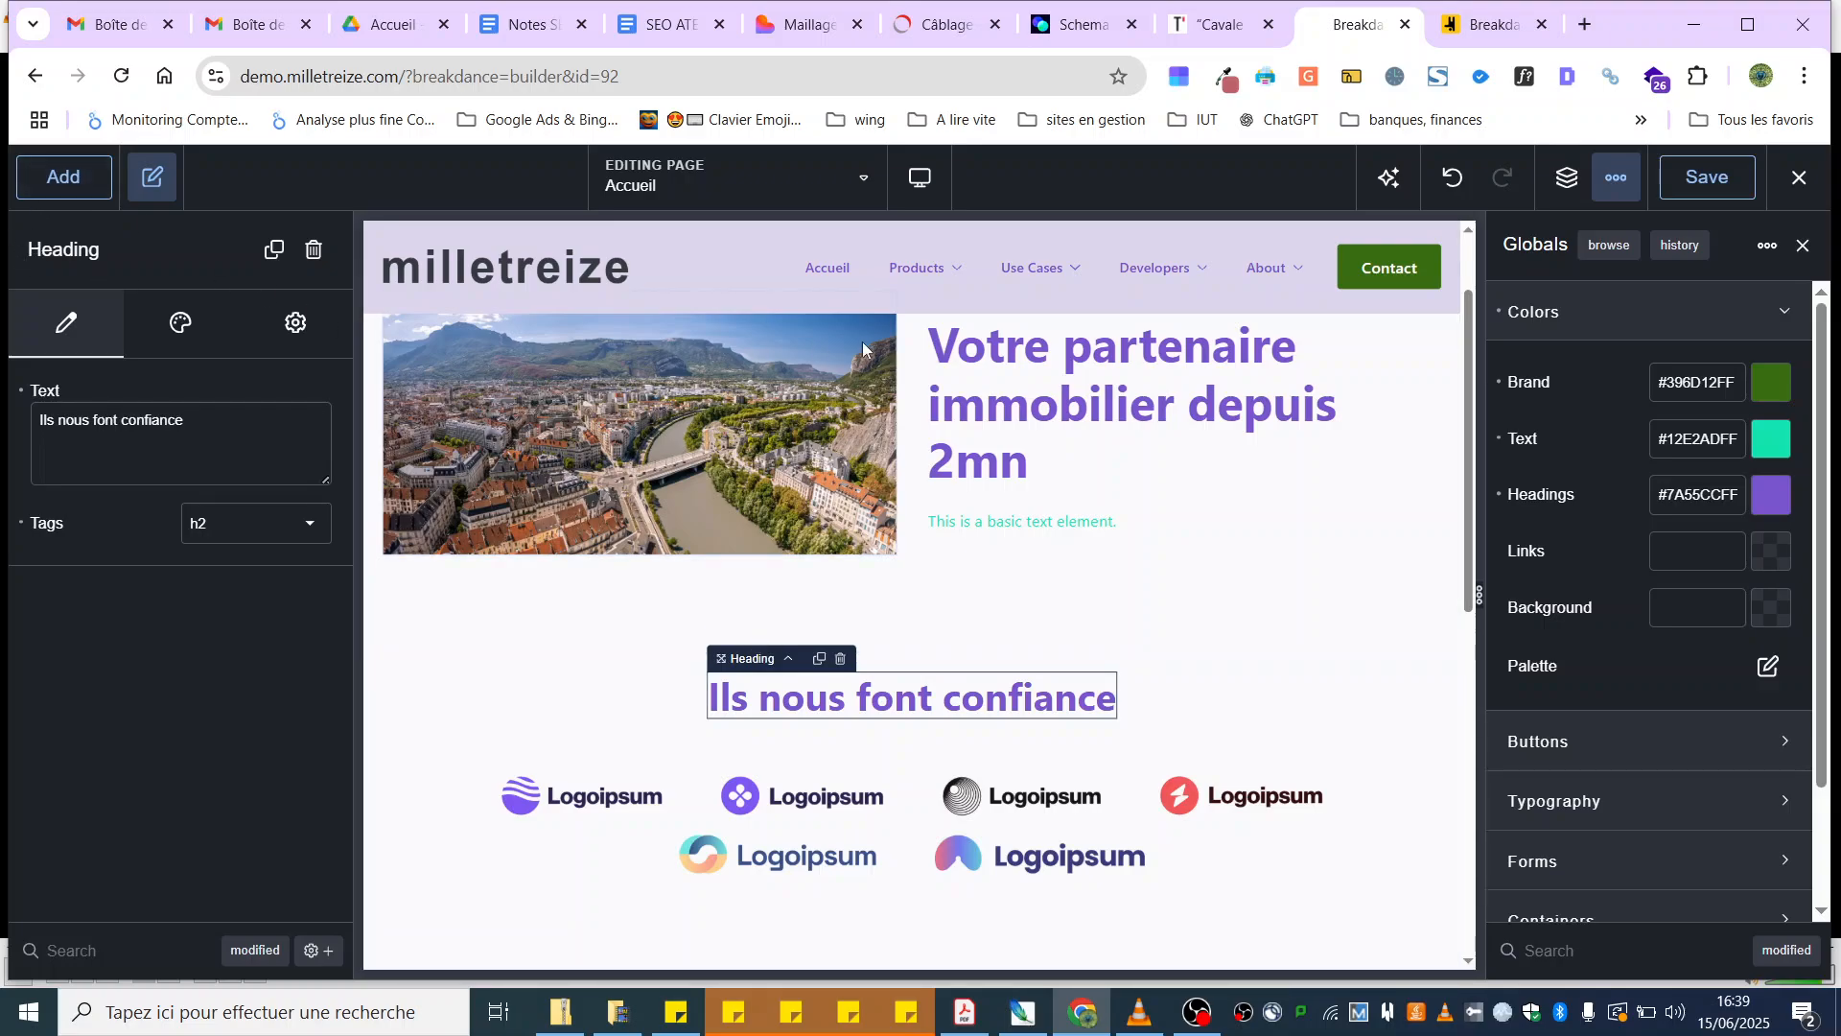
pyautogui.scroll(-5, 863, 480)
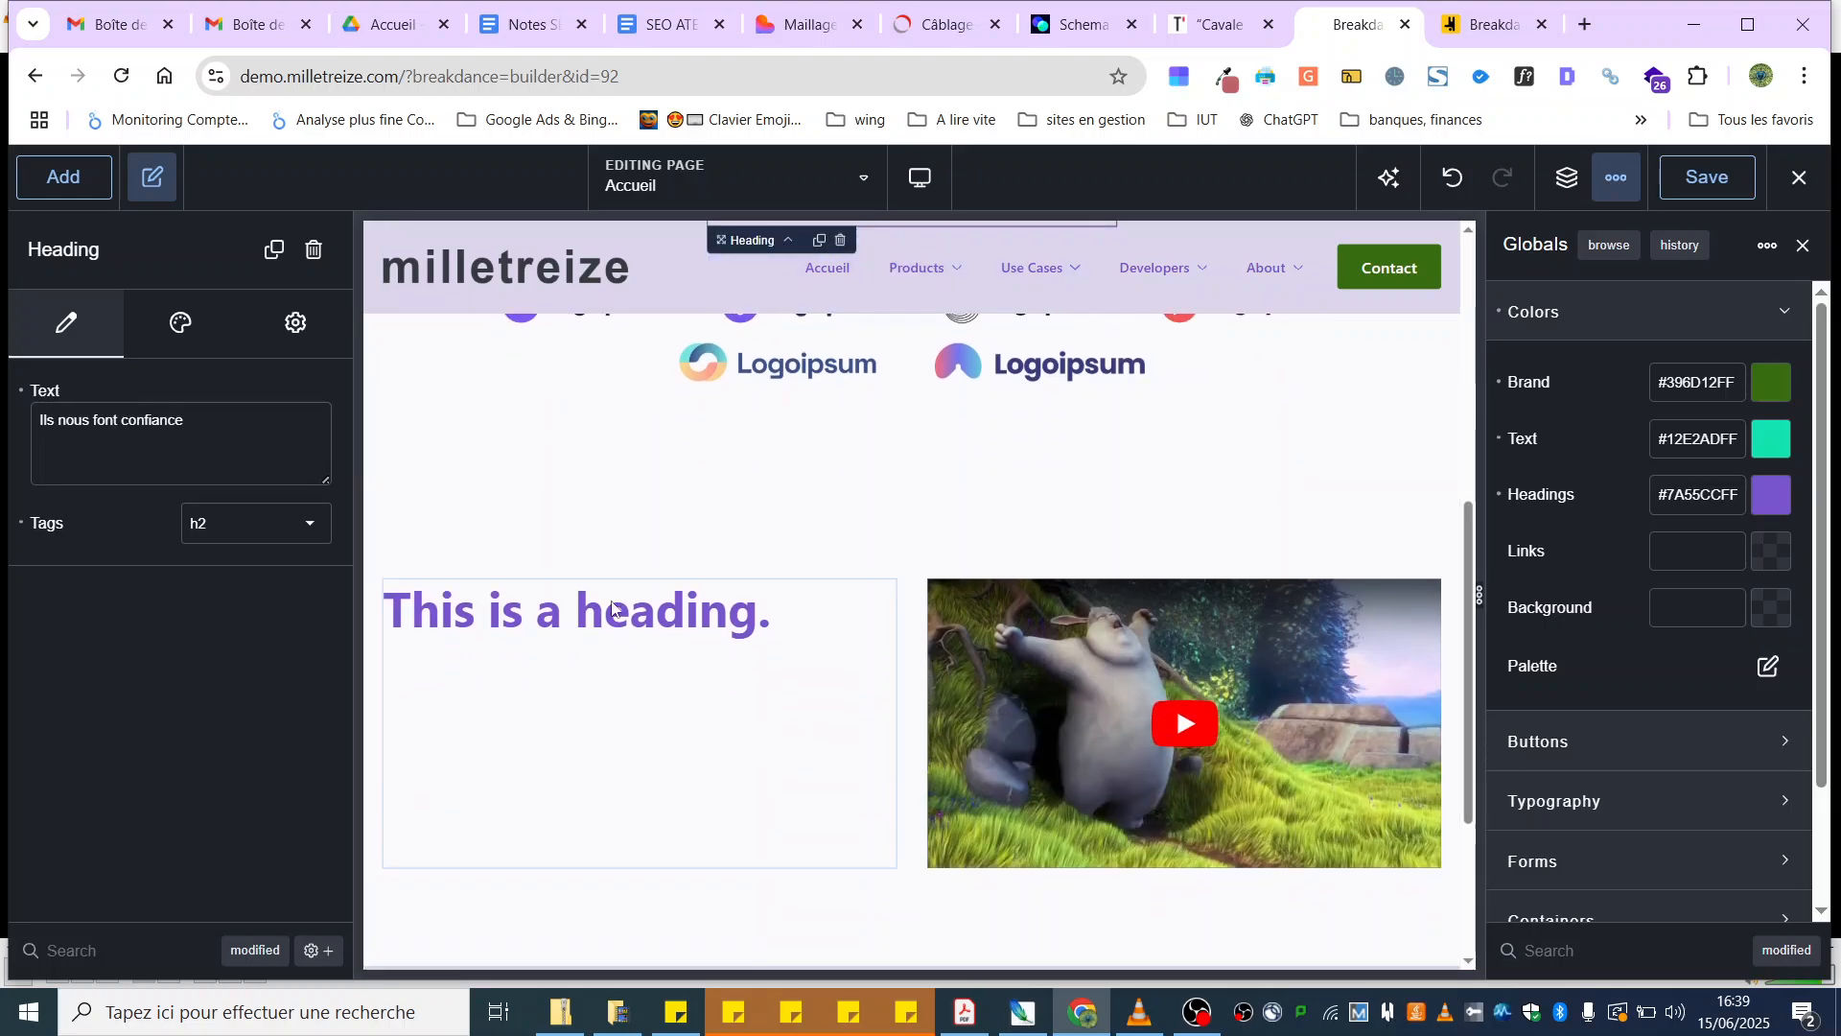
pyautogui.click(612, 610)
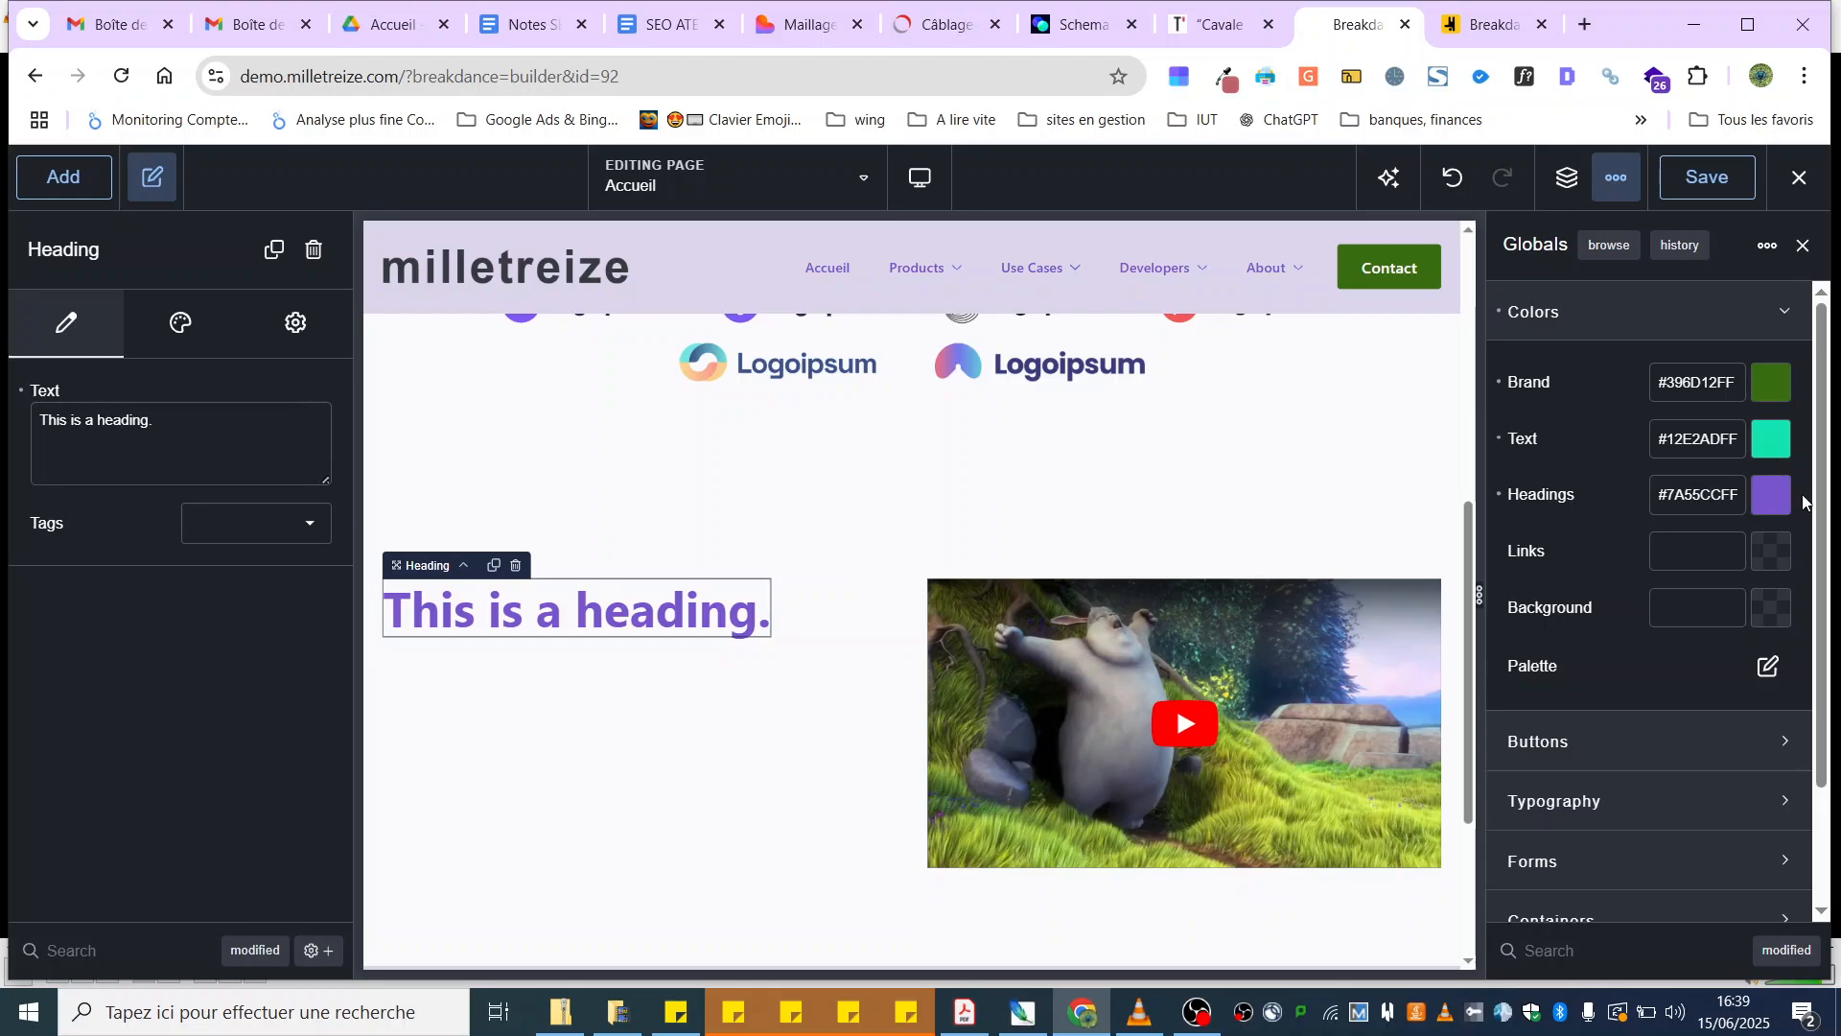
# Step: Set the global links color to red #DA2E49, checking the footer links on the page
pyautogui.click(1772, 552)
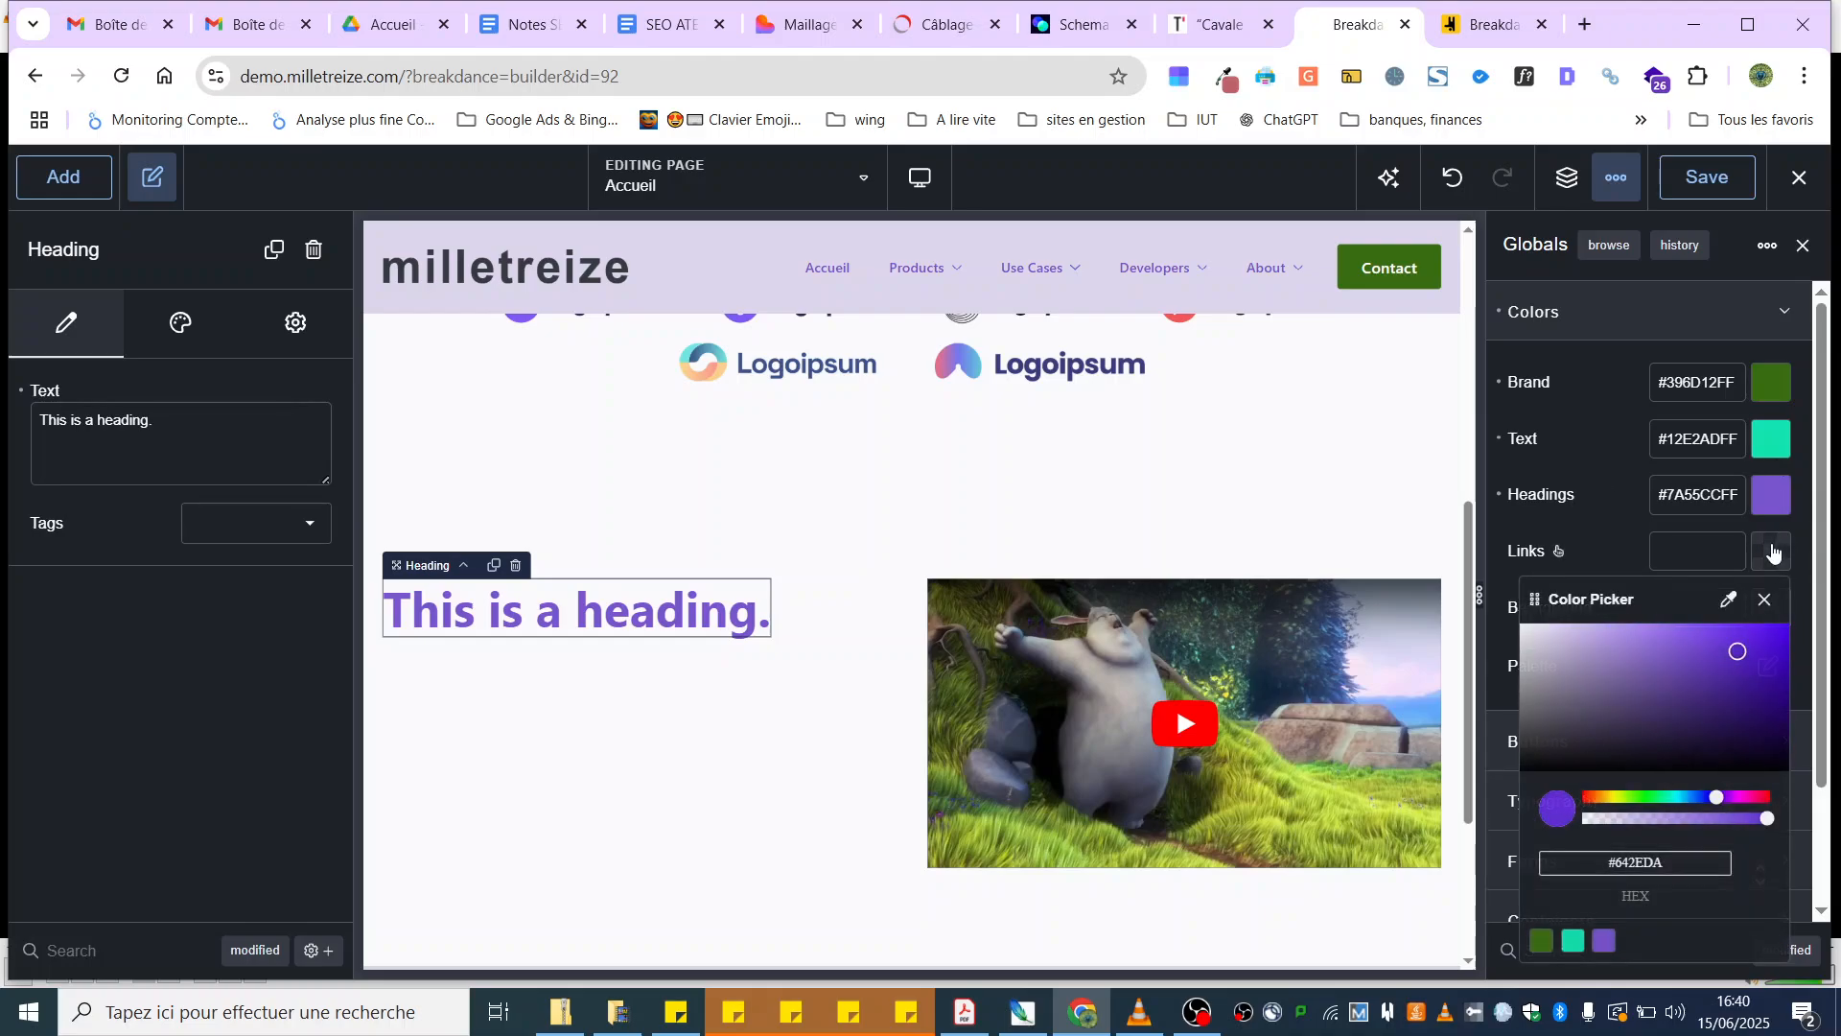
pyautogui.scroll(-3, 1345, 571)
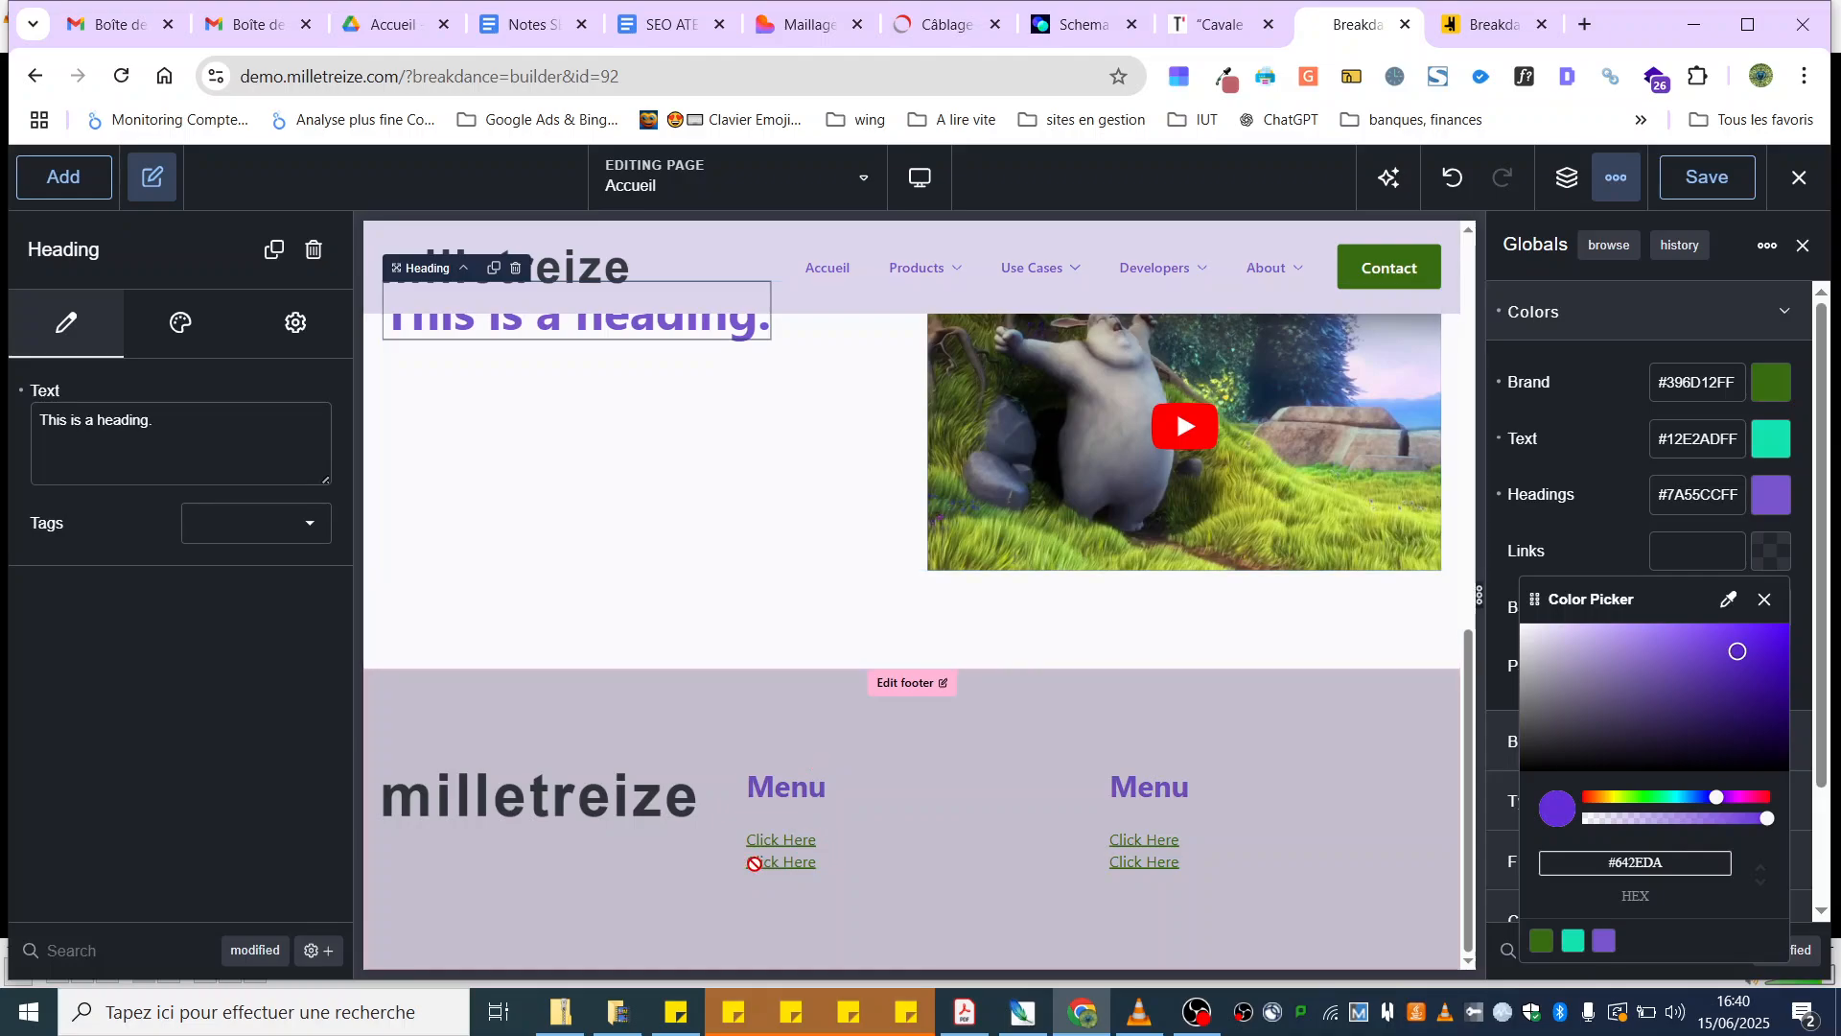
pyautogui.click(1765, 798)
pyautogui.scroll(3, 976, 533)
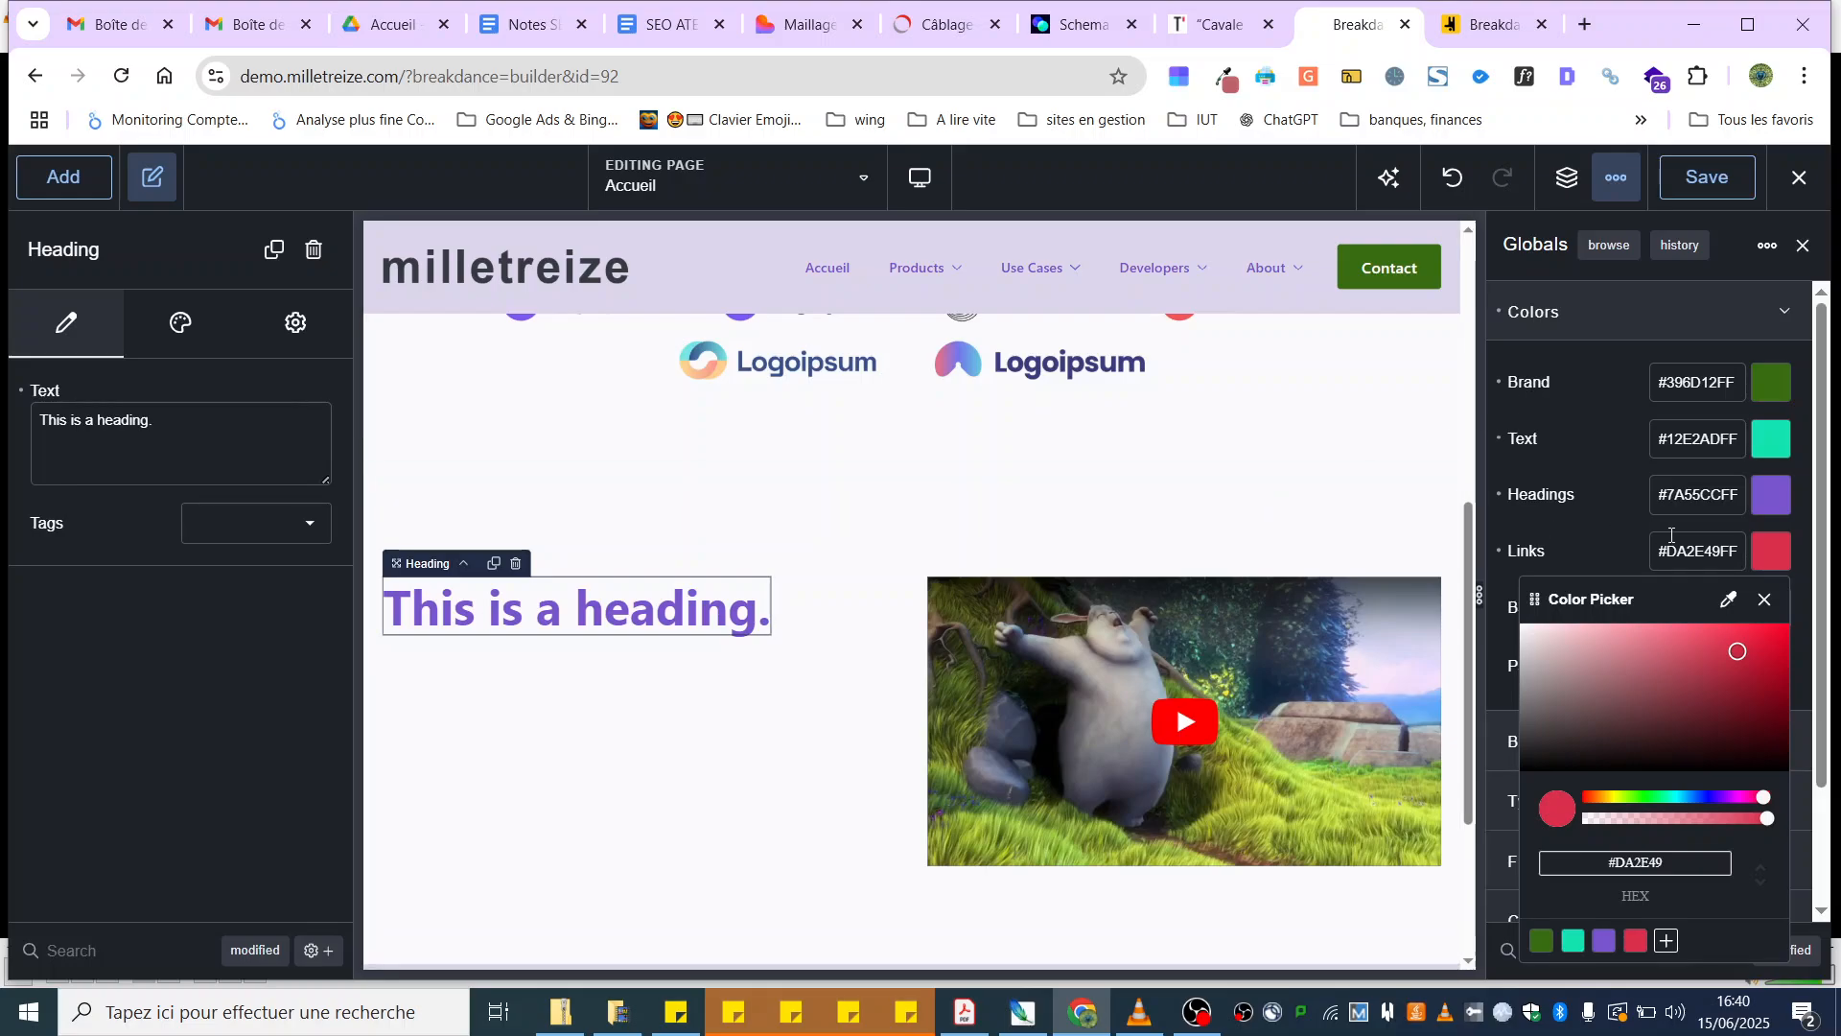
pyautogui.click(1596, 519)
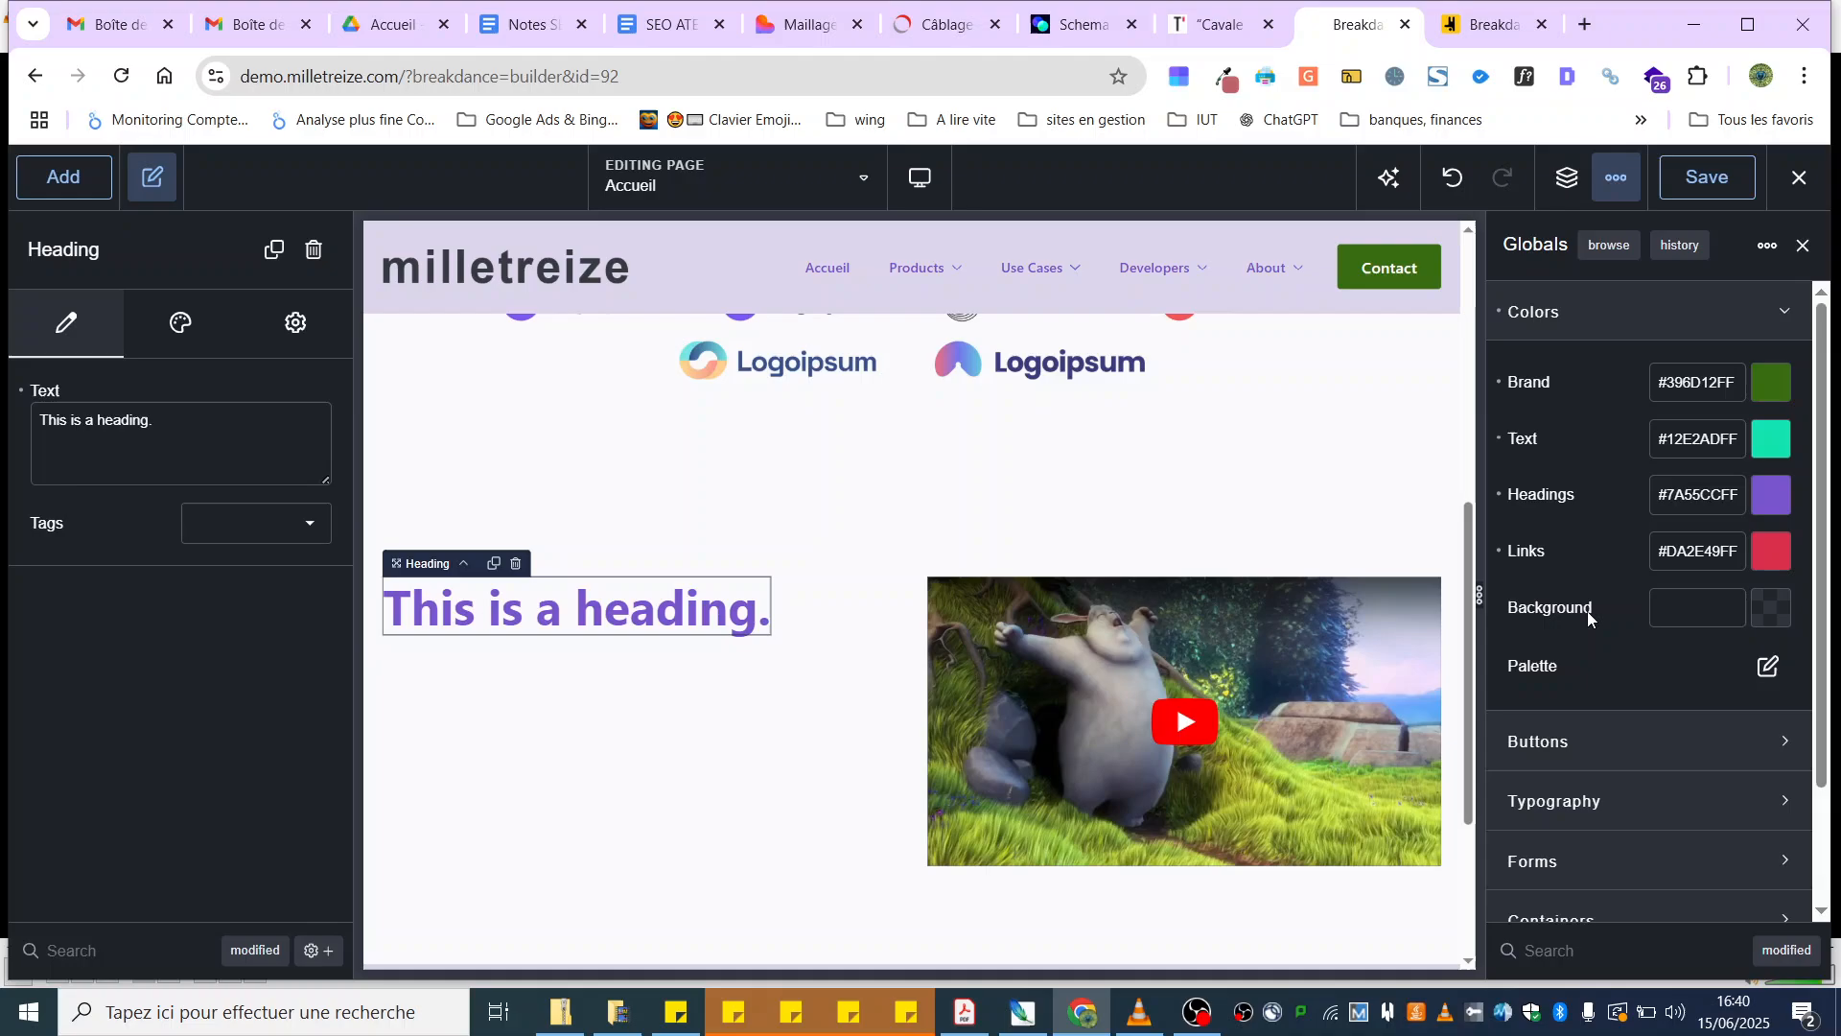
# Step: Set the global background color to green #49A75F and save the page
pyautogui.click(1777, 611)
pyautogui.click(1676, 692)
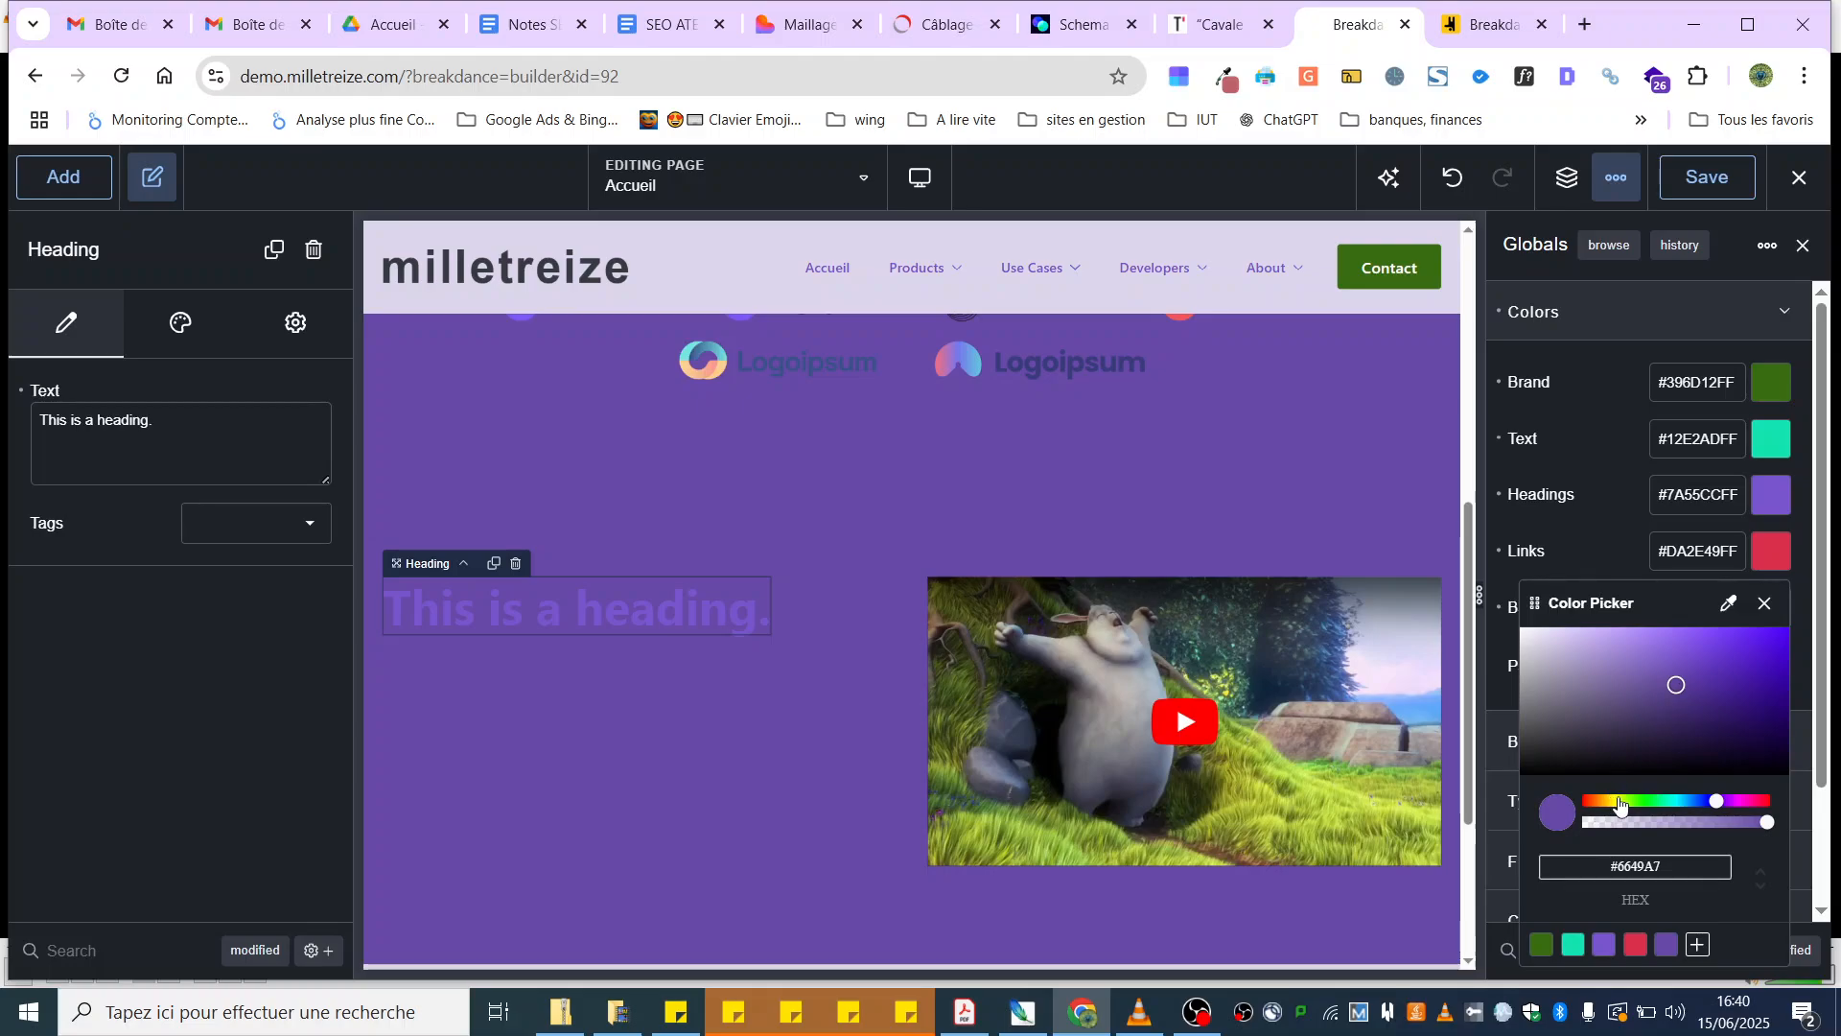
pyautogui.click(1616, 804)
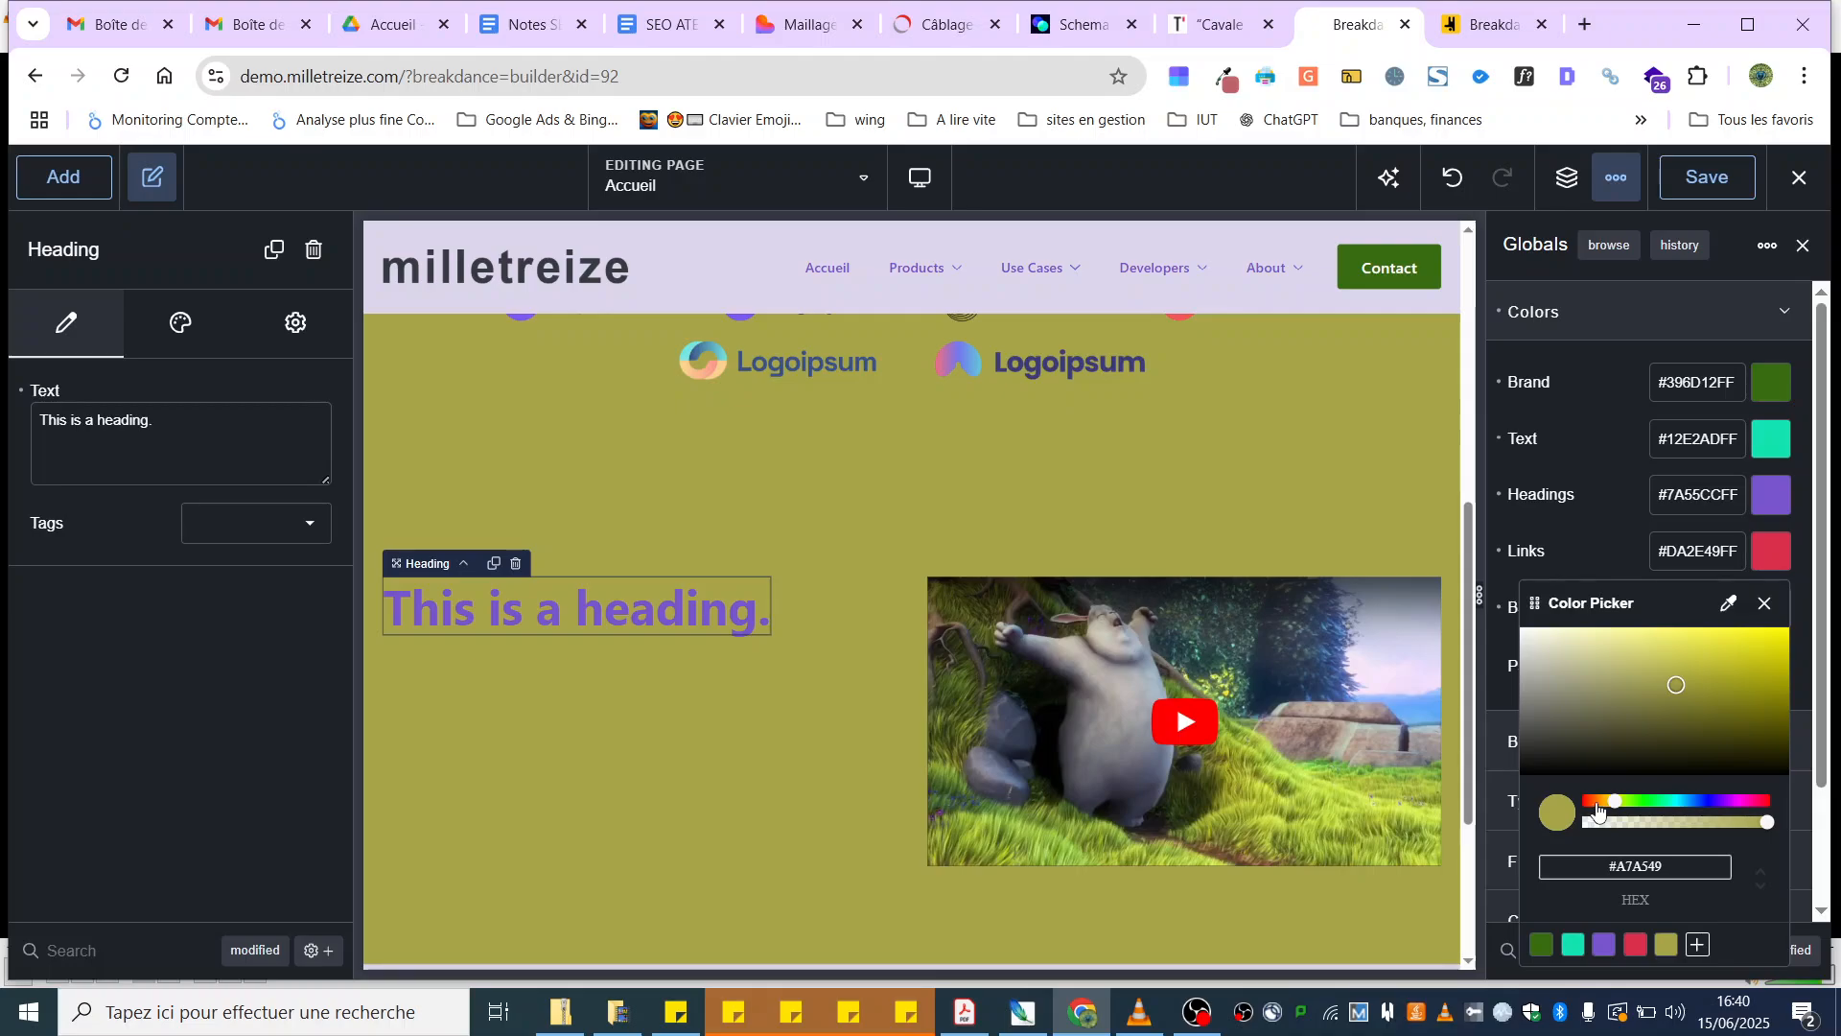
pyautogui.click(1596, 803)
pyautogui.moveTo(1596, 805); pyautogui.dragTo(1656, 806)
pyautogui.scroll(6, 863, 595)
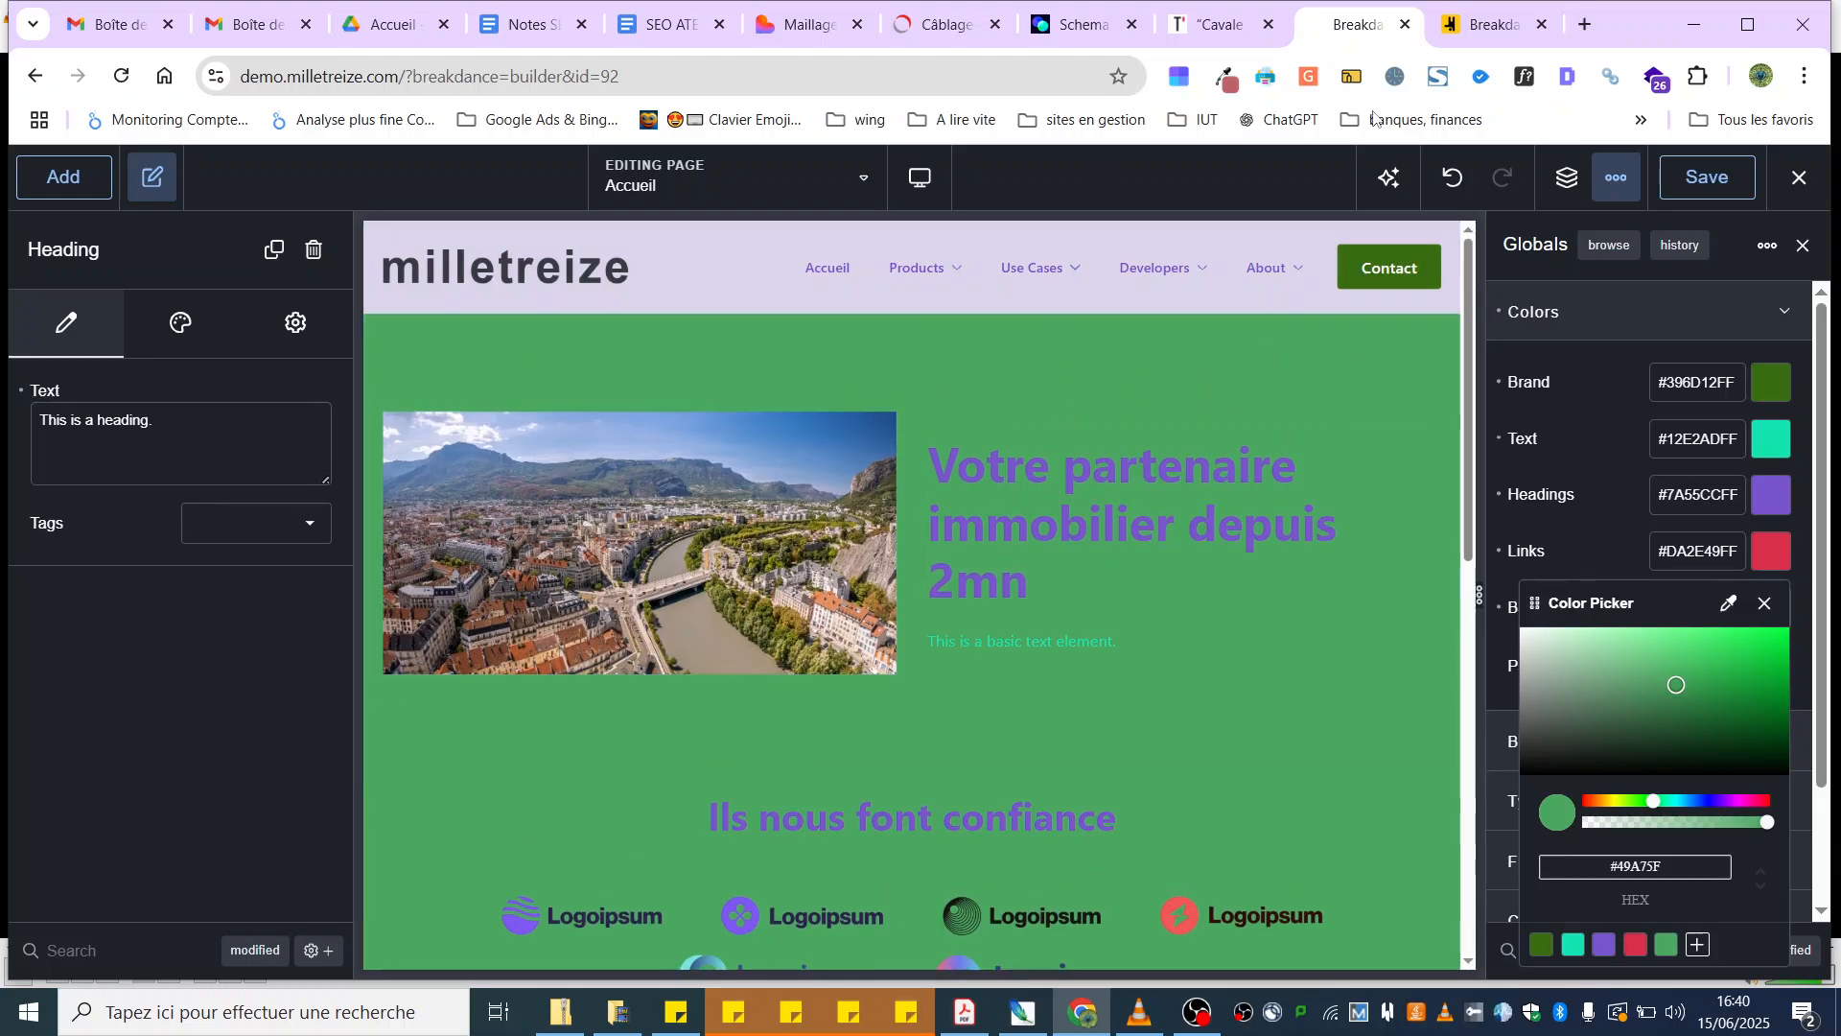
pyautogui.click(1700, 170)
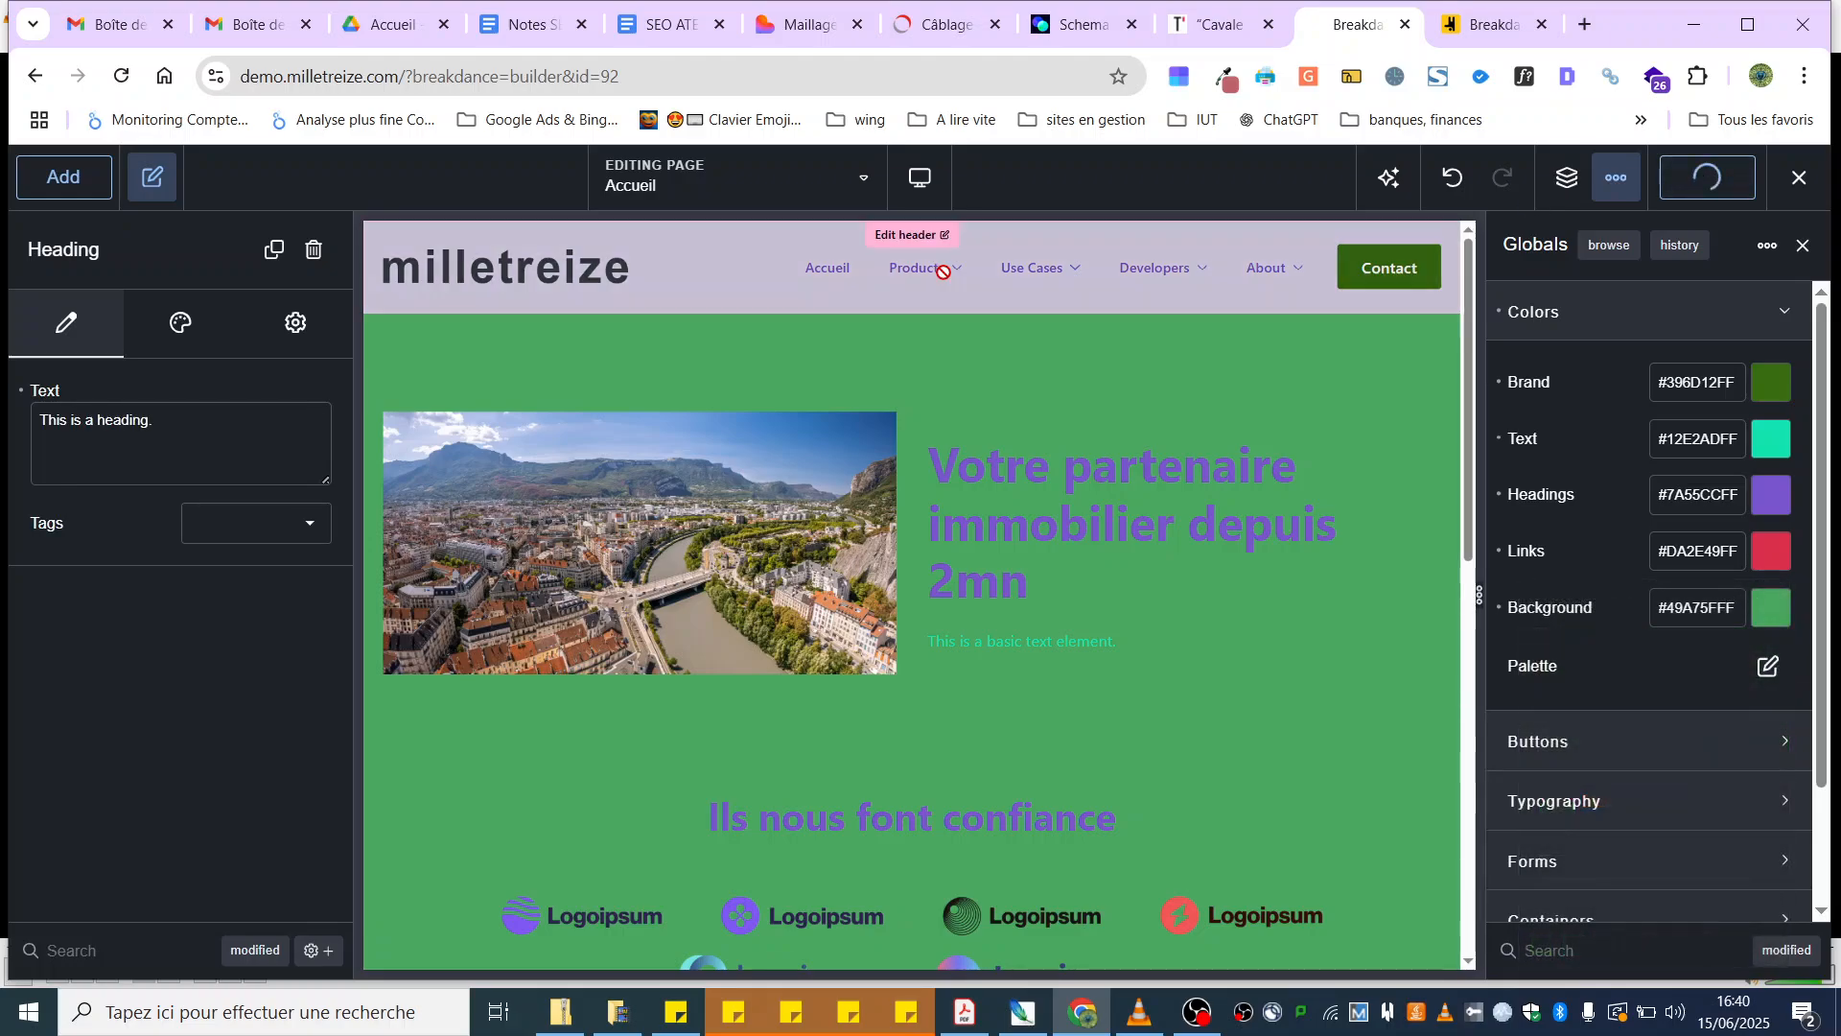
# Step: Add an empty Section just above the footer
pyautogui.scroll(-5, 525, 623)
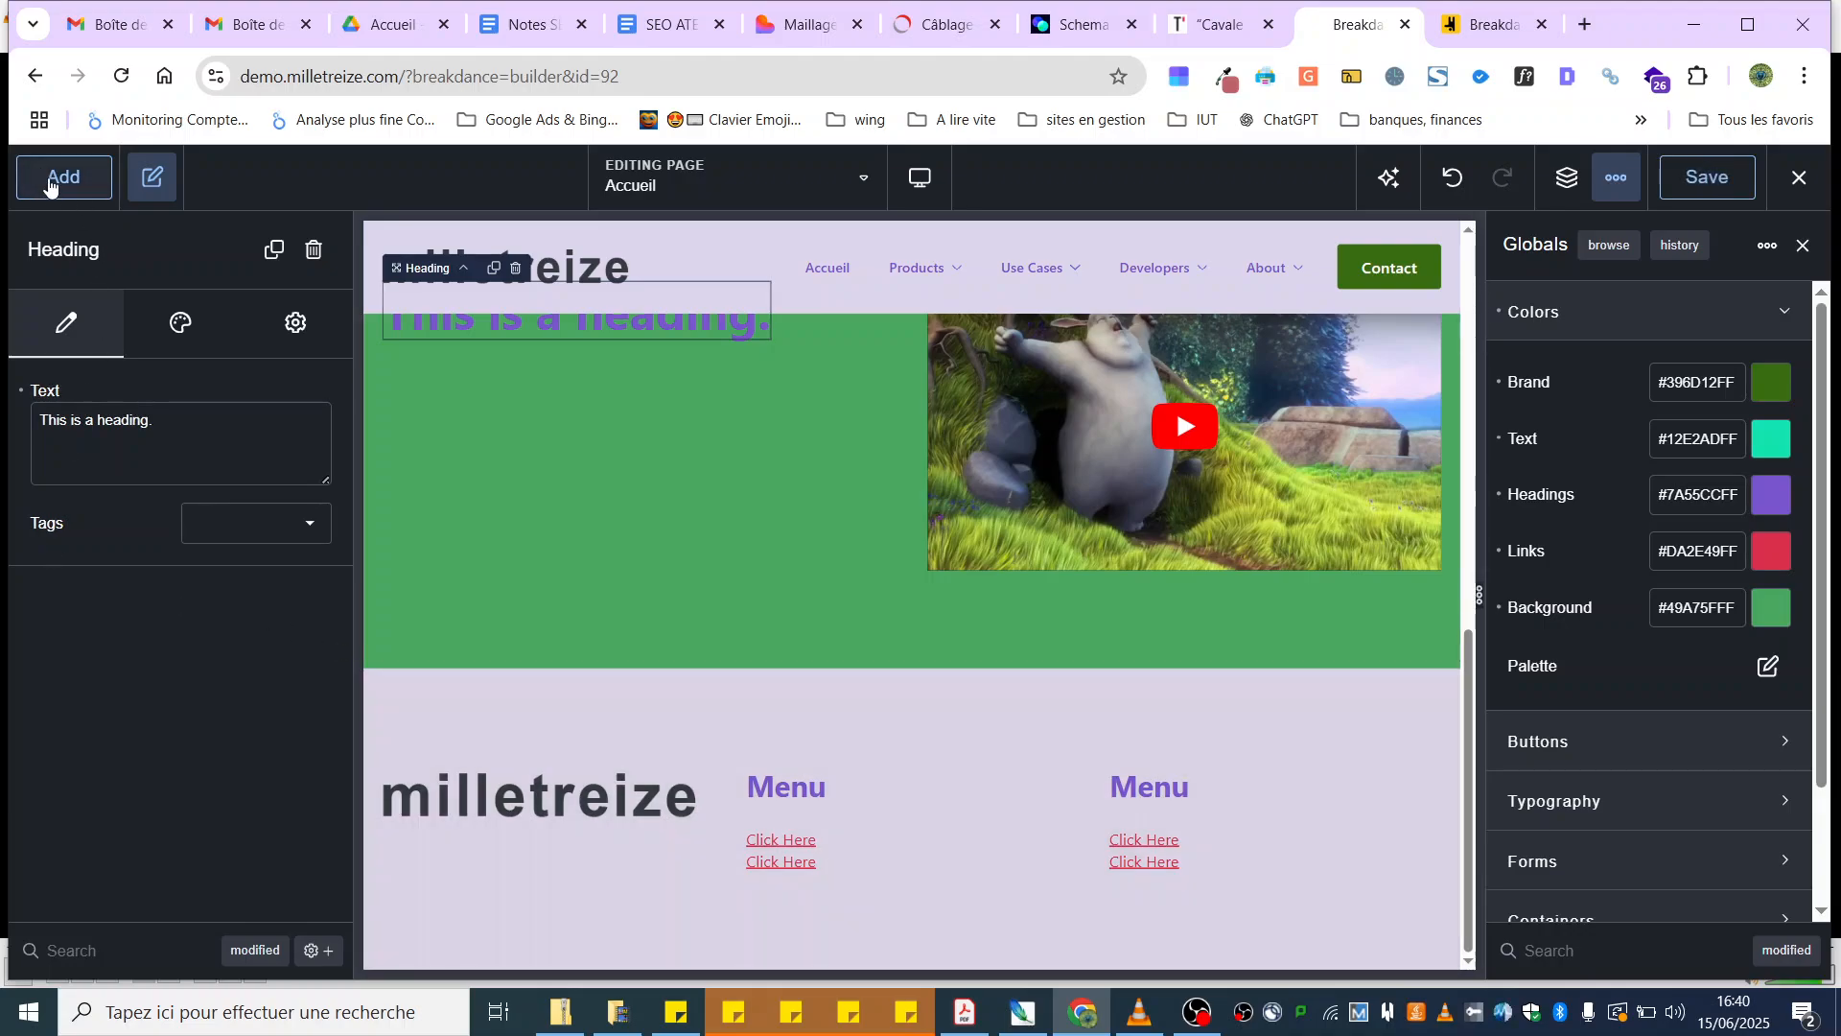
pyautogui.click(50, 185)
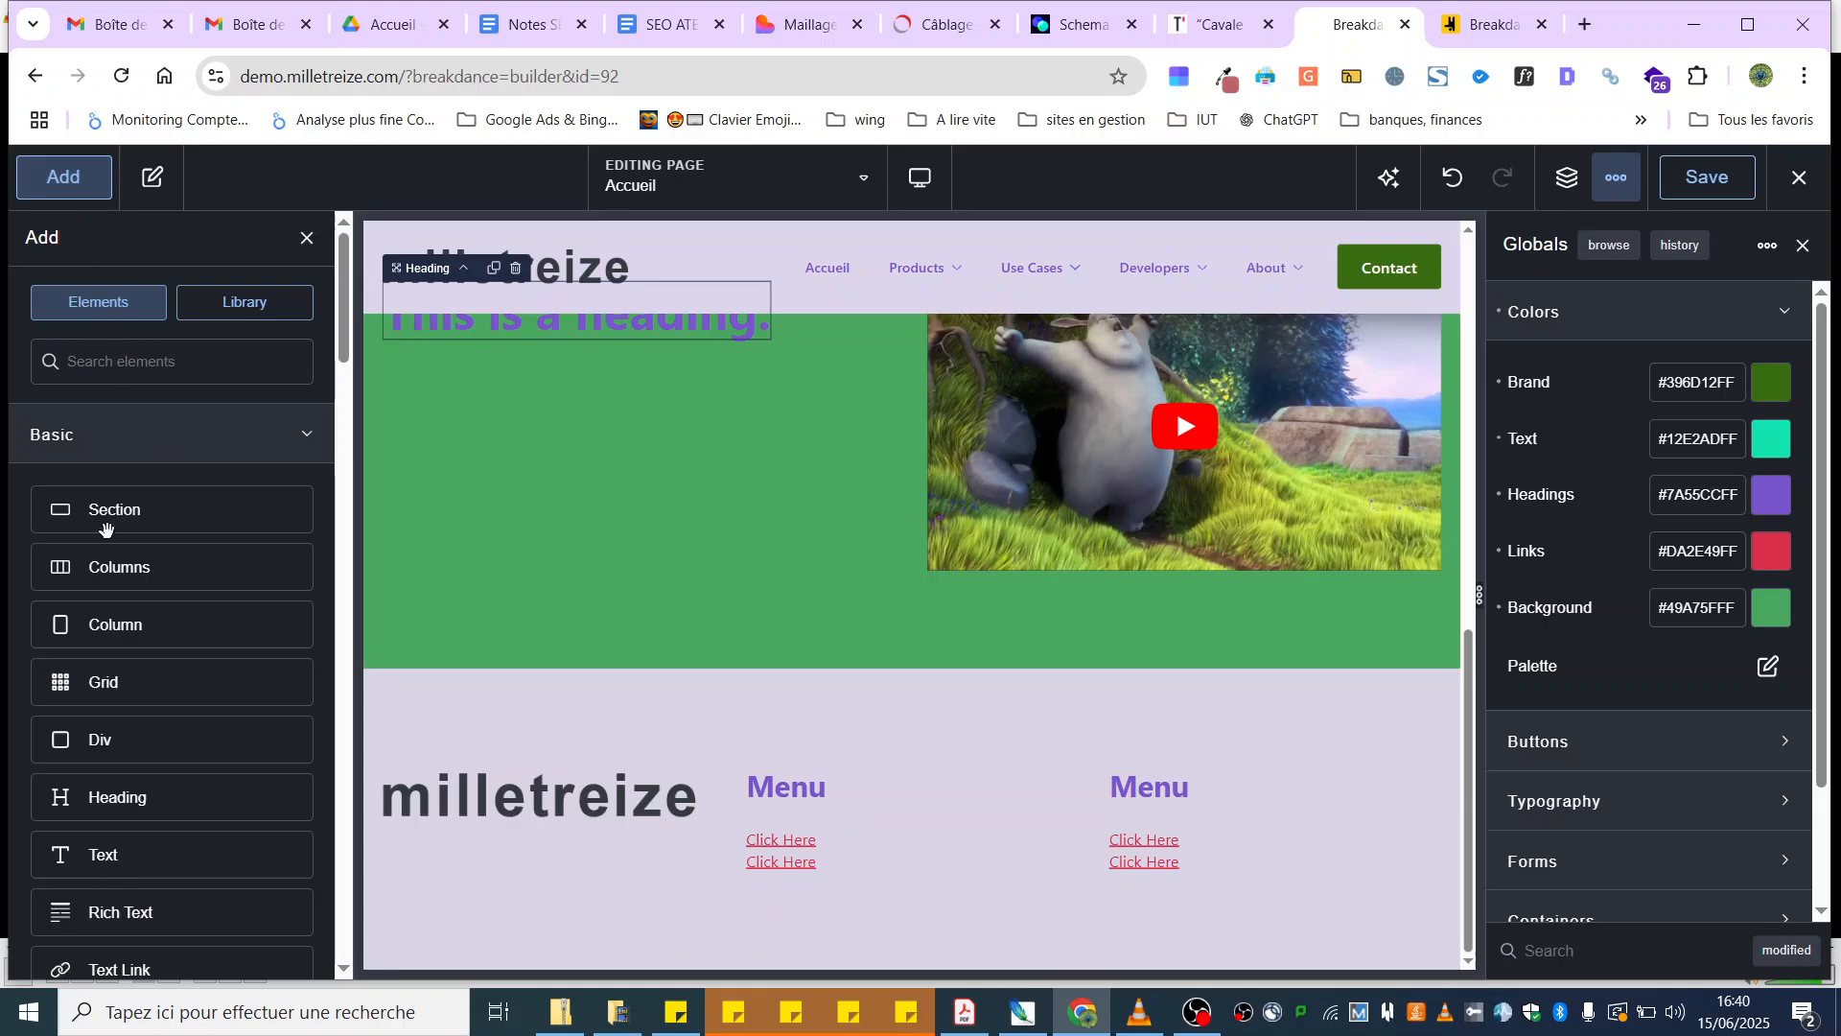
pyautogui.click(113, 508)
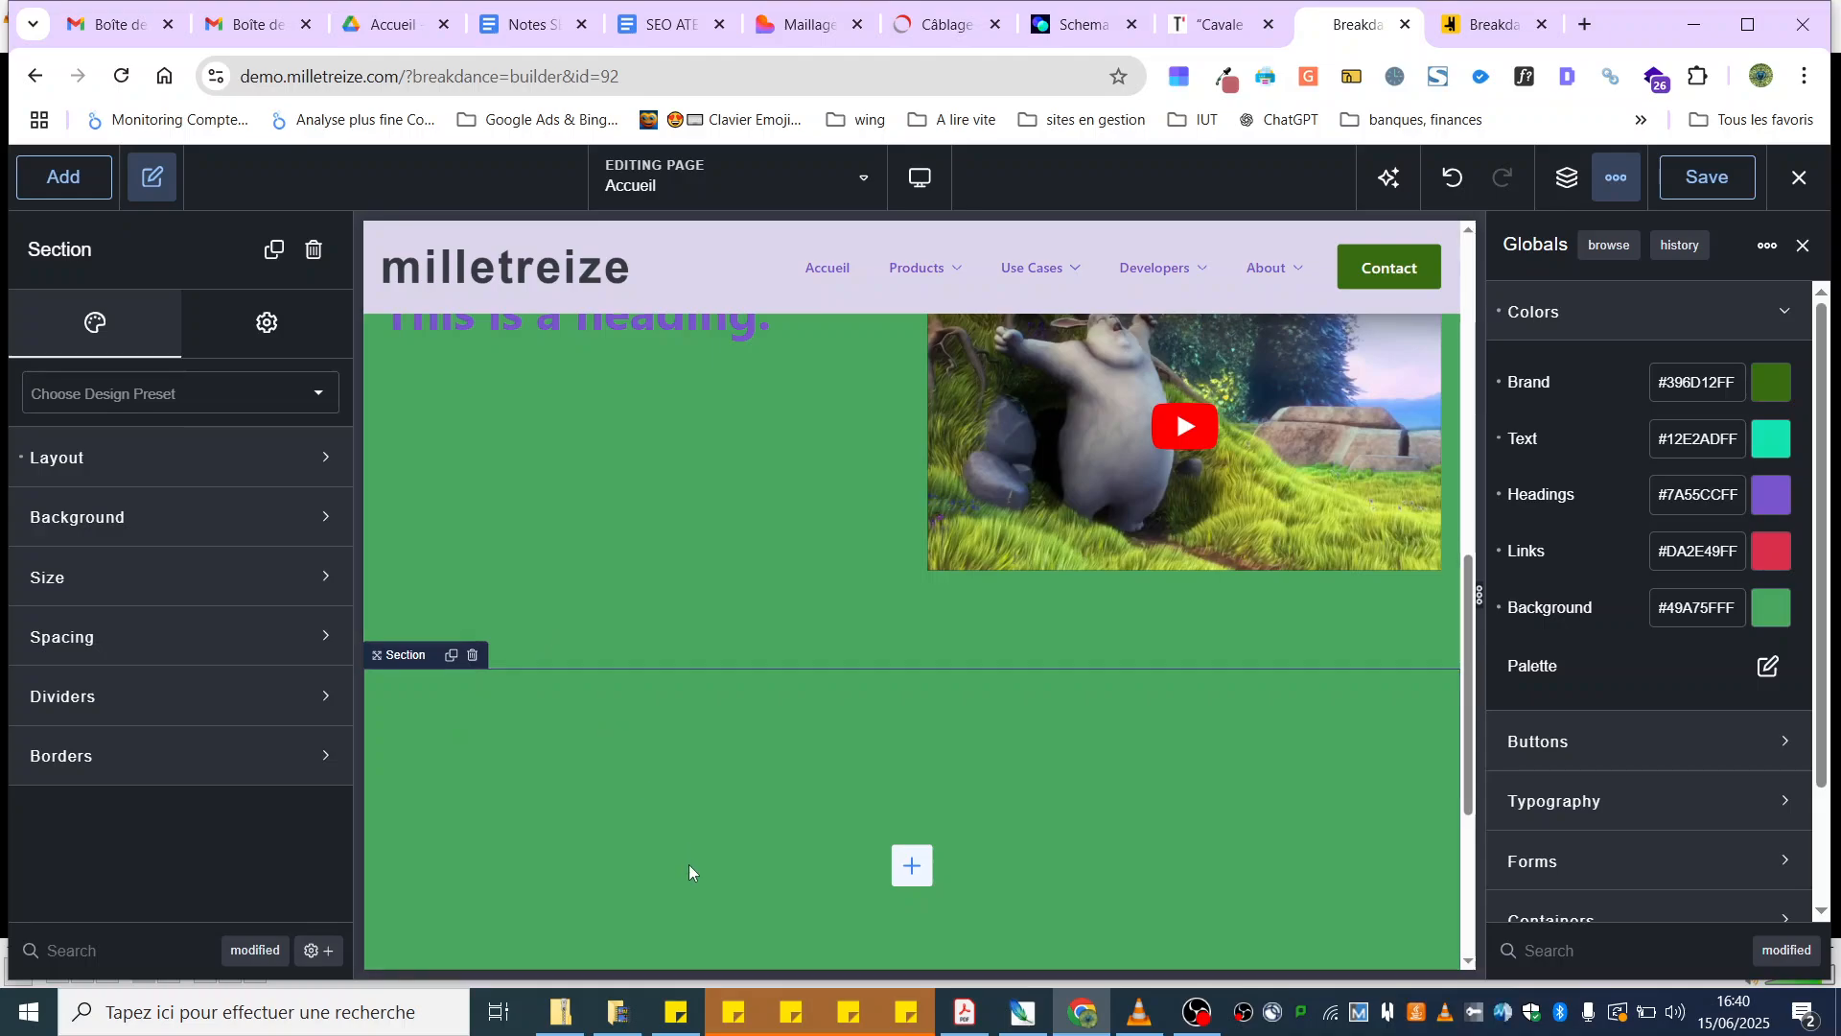
# Step: Give the first section, with the city photo, its own purple background color #8D77BD
pyautogui.scroll(10, 614, 766)
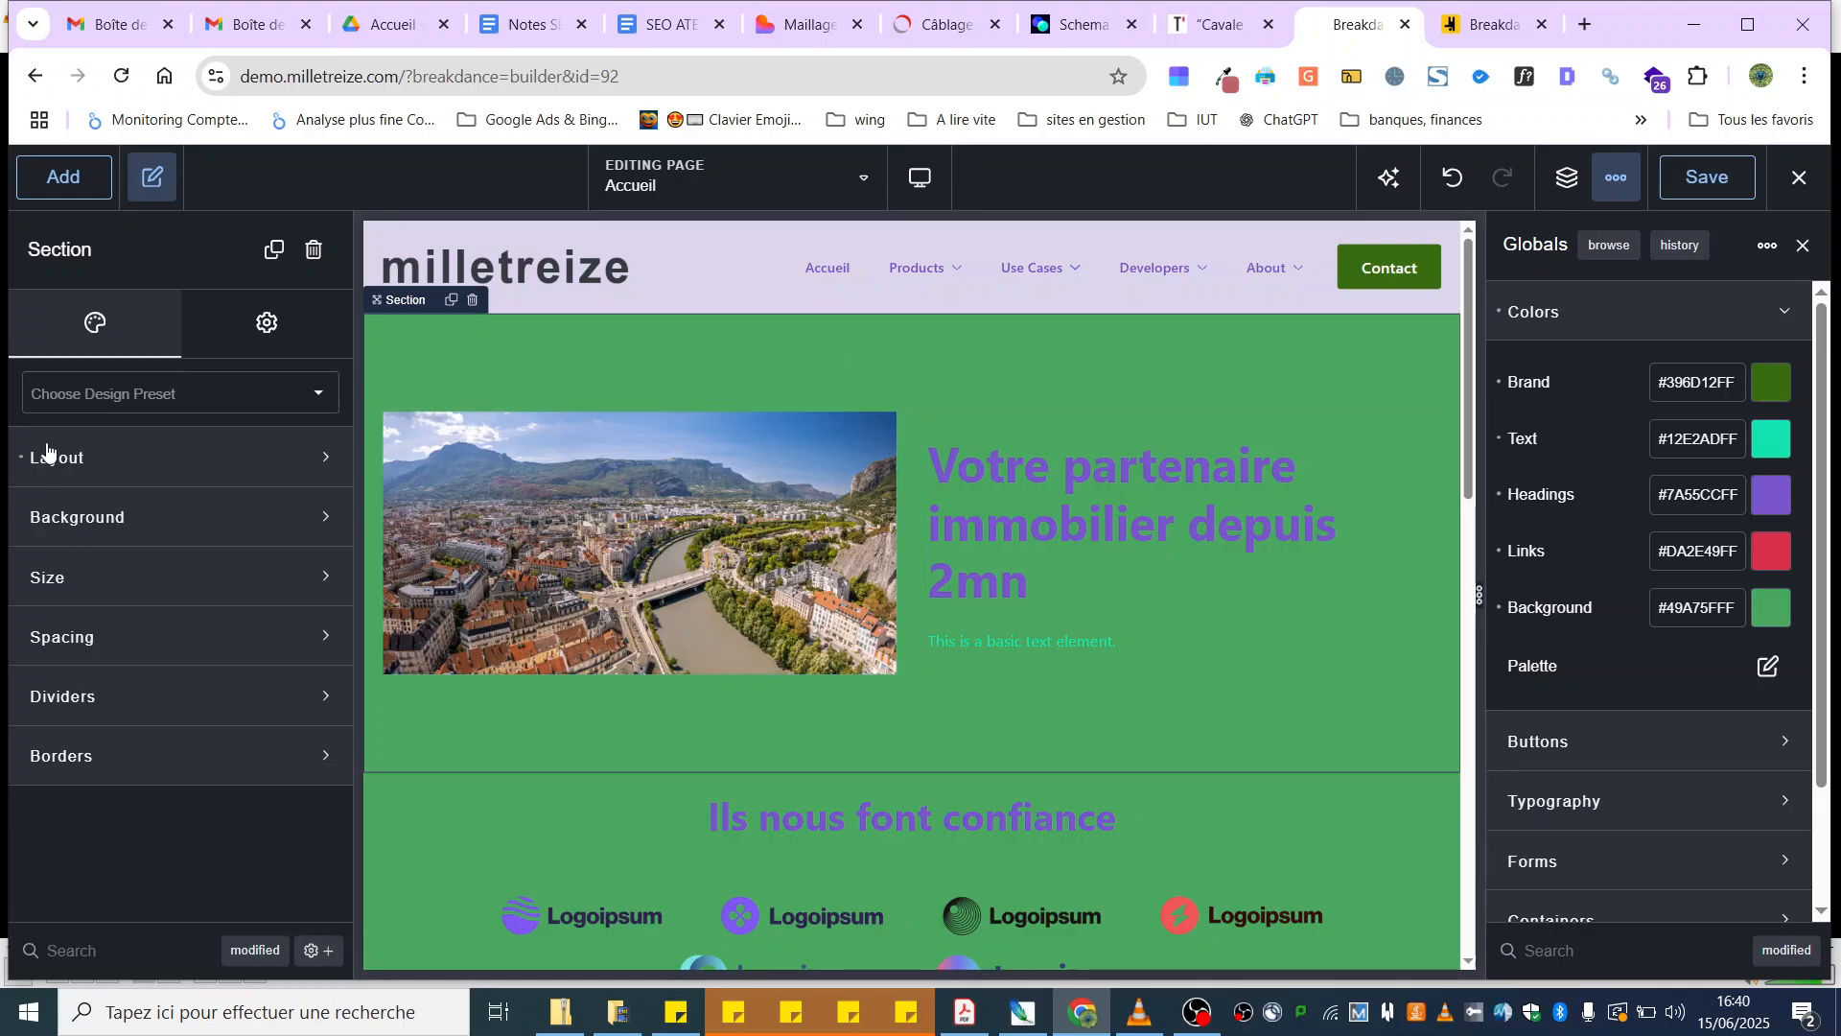
pyautogui.click(83, 523)
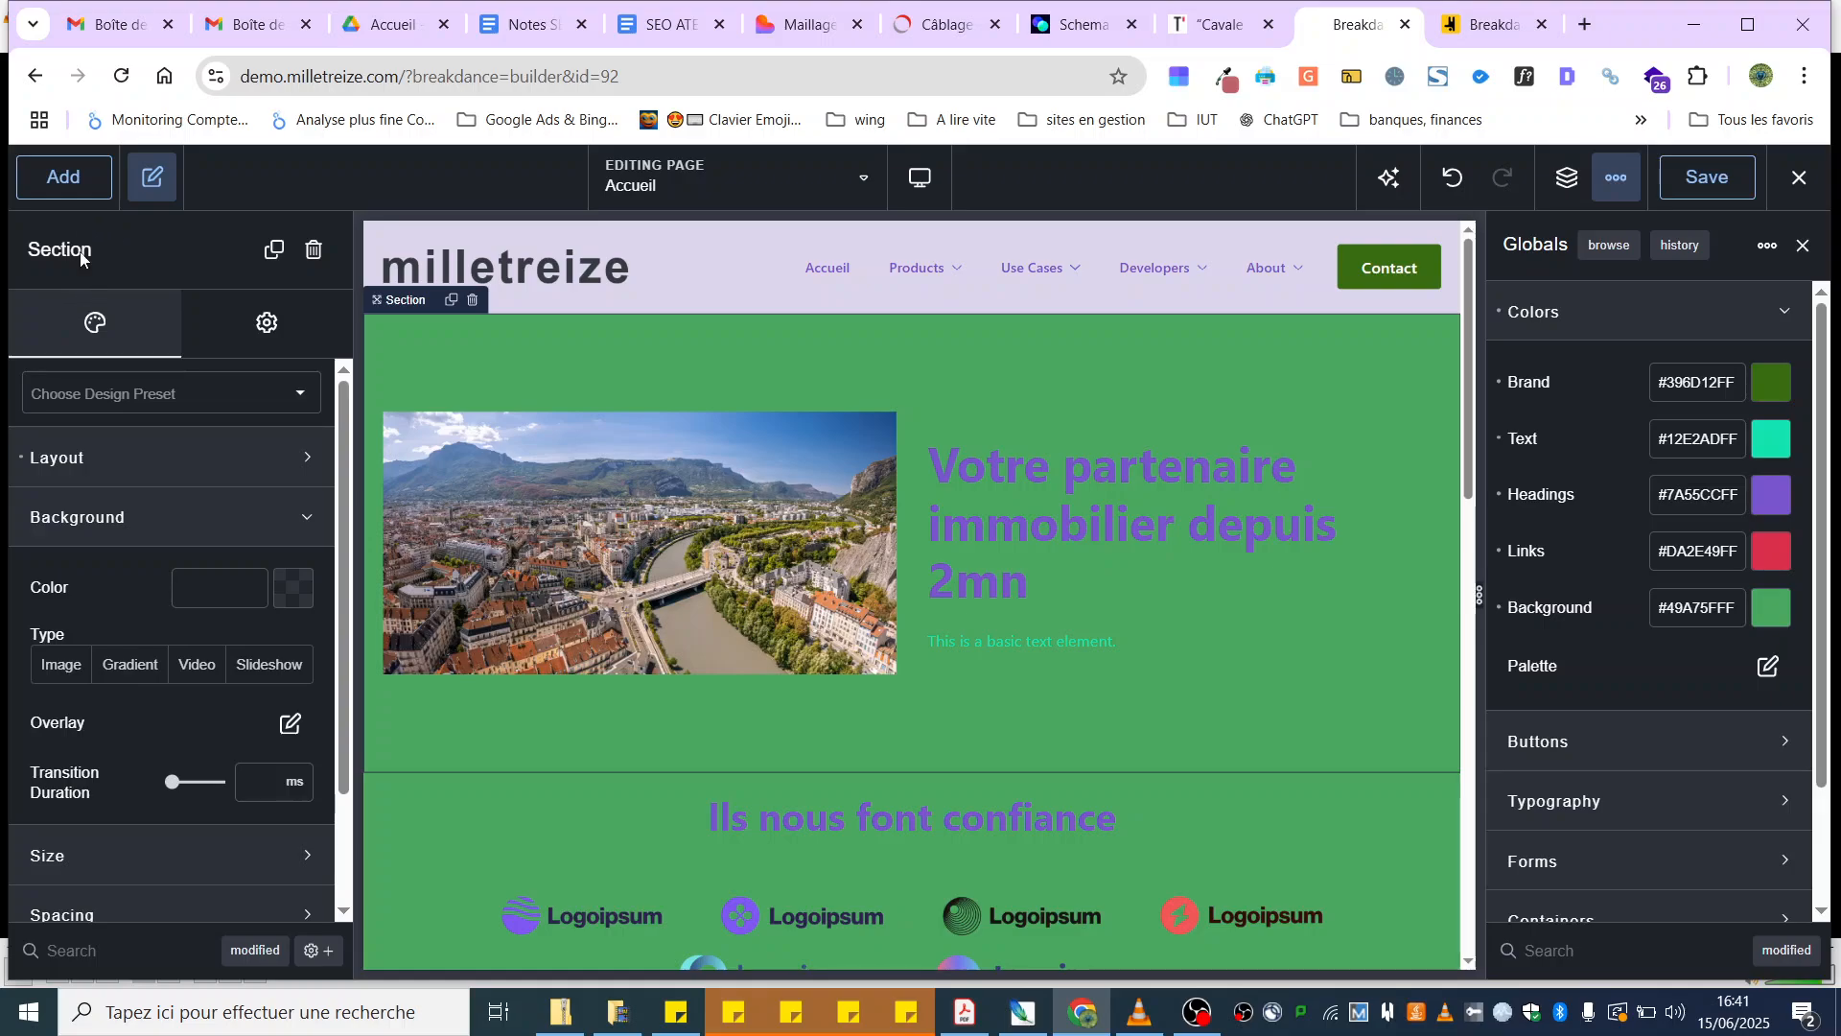
pyautogui.click(294, 588)
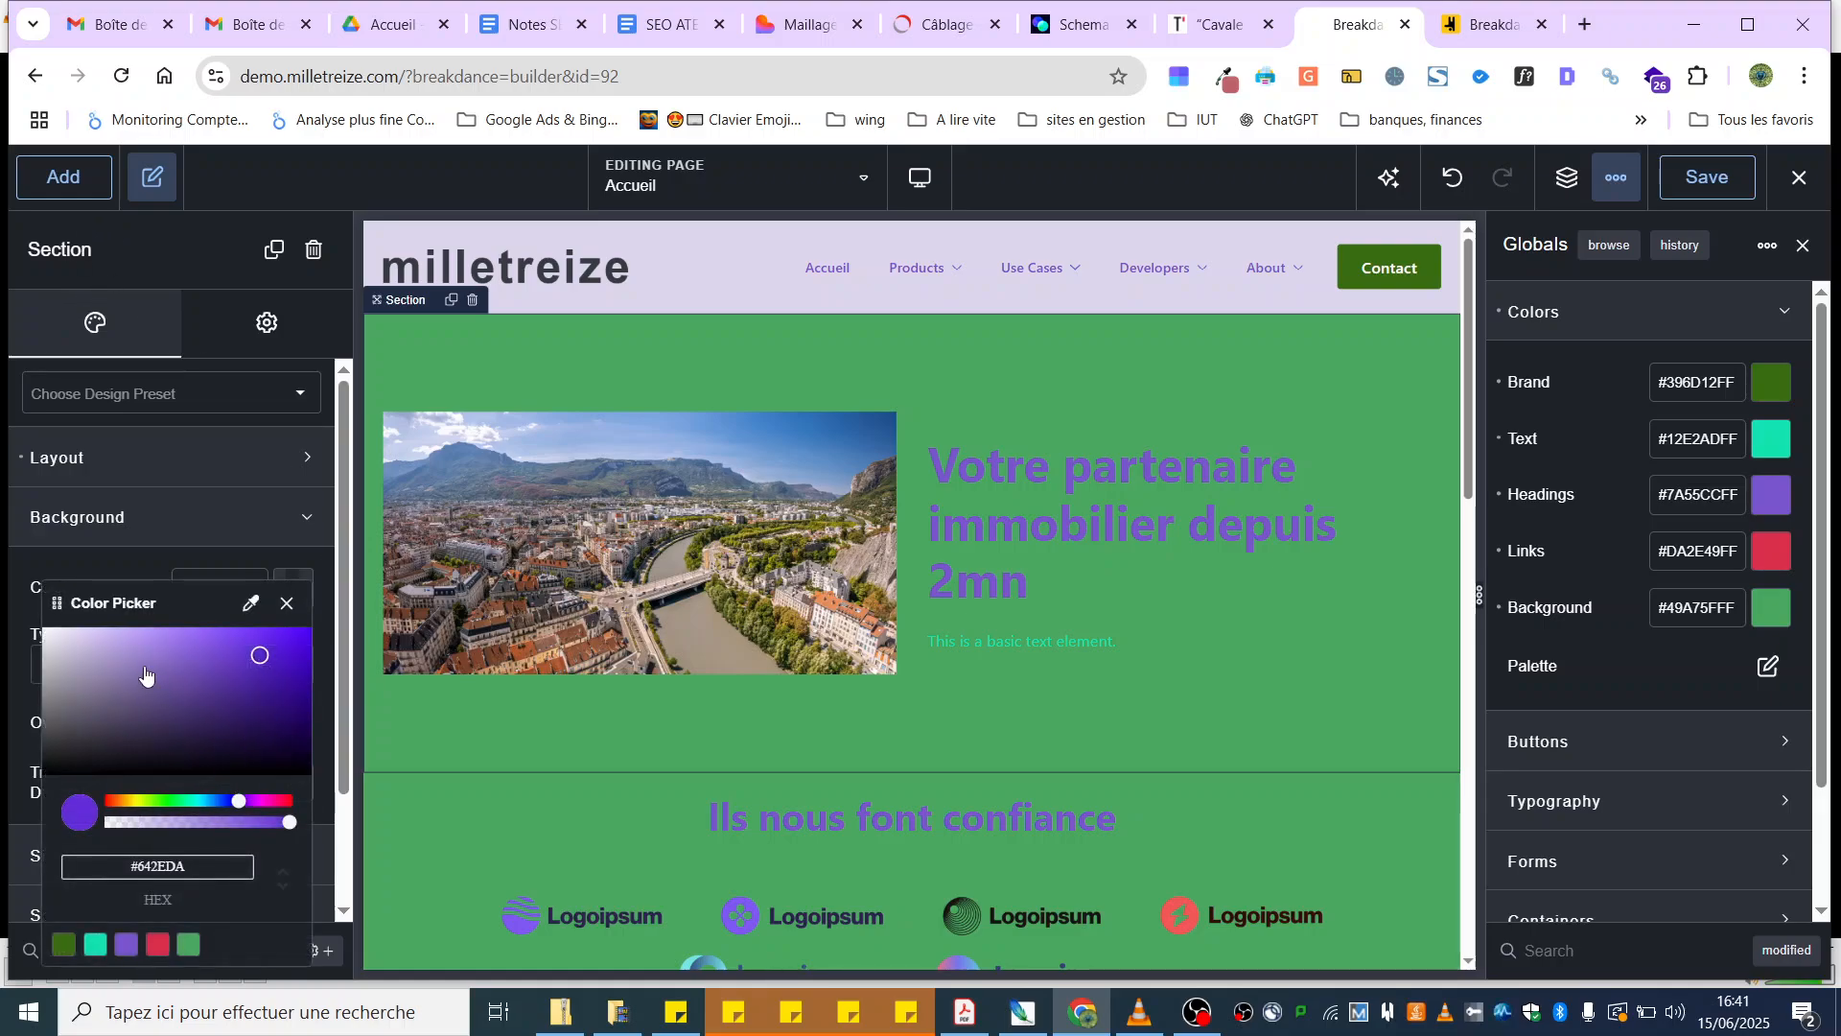
pyautogui.click(145, 674)
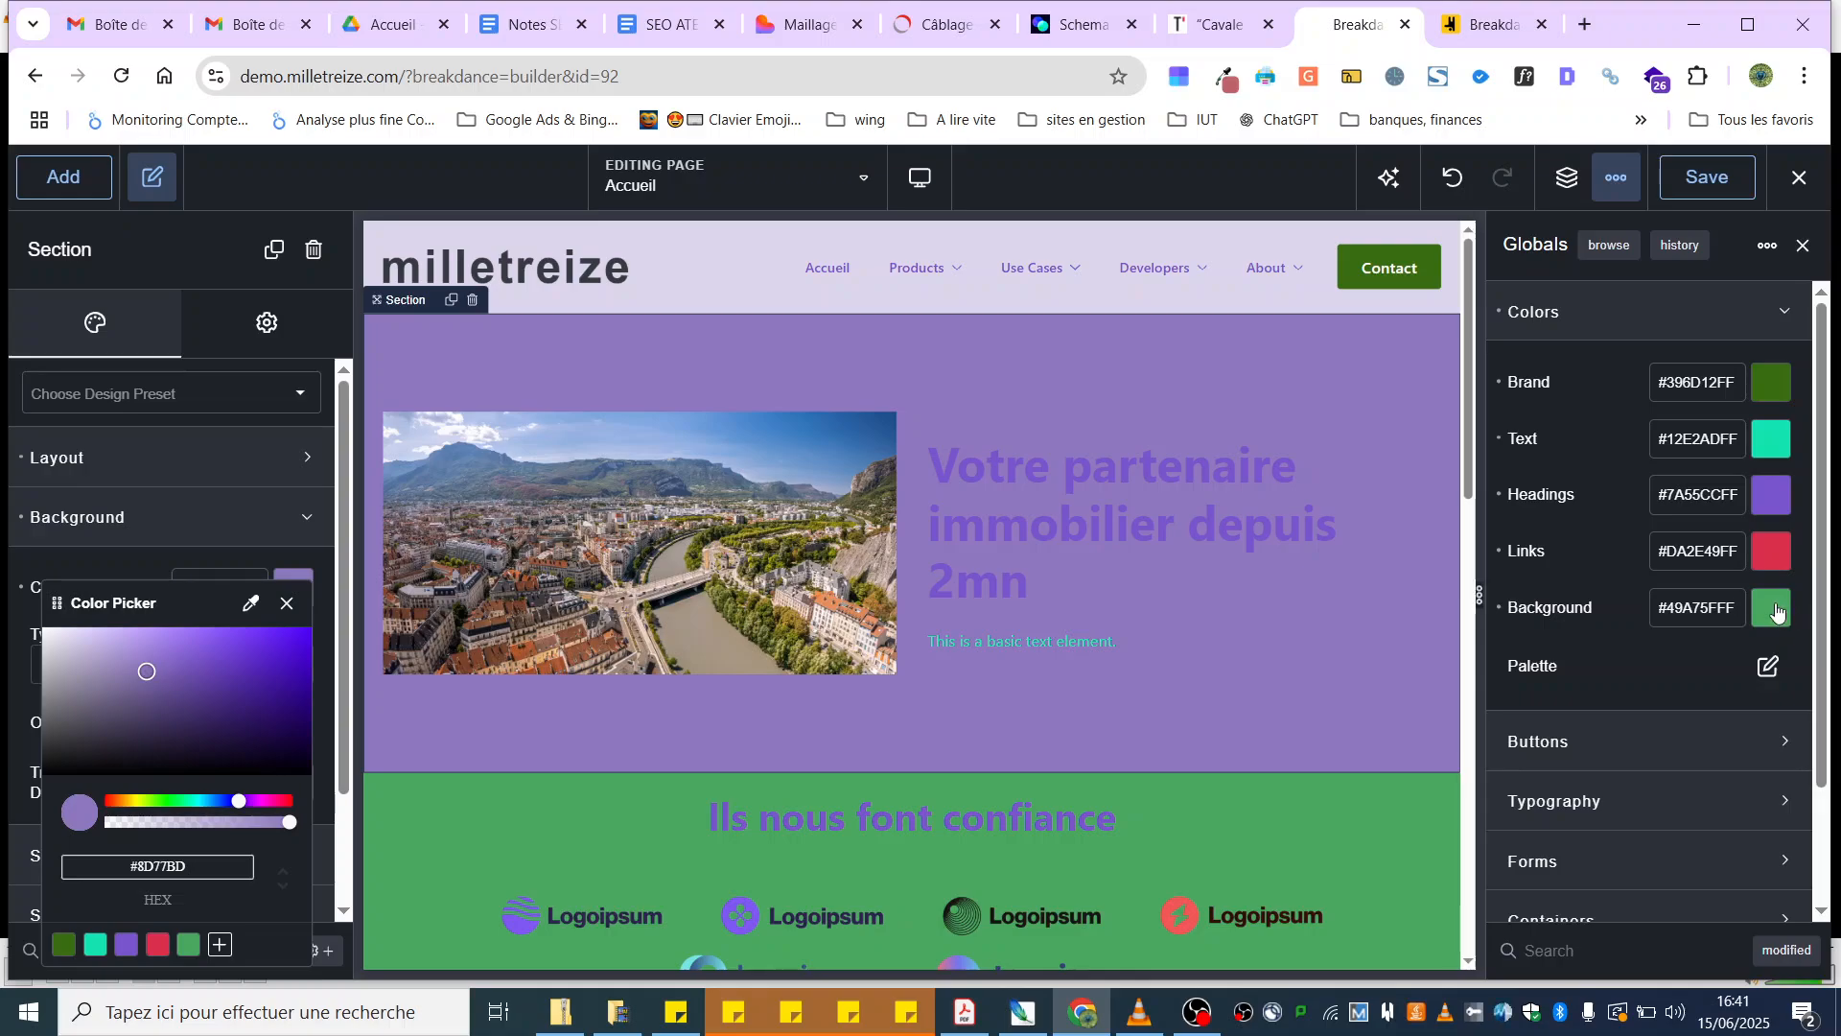
# Step: Look over the global palette options, the swatches offered for the background color, and the global Buttons settings
pyautogui.click(1769, 670)
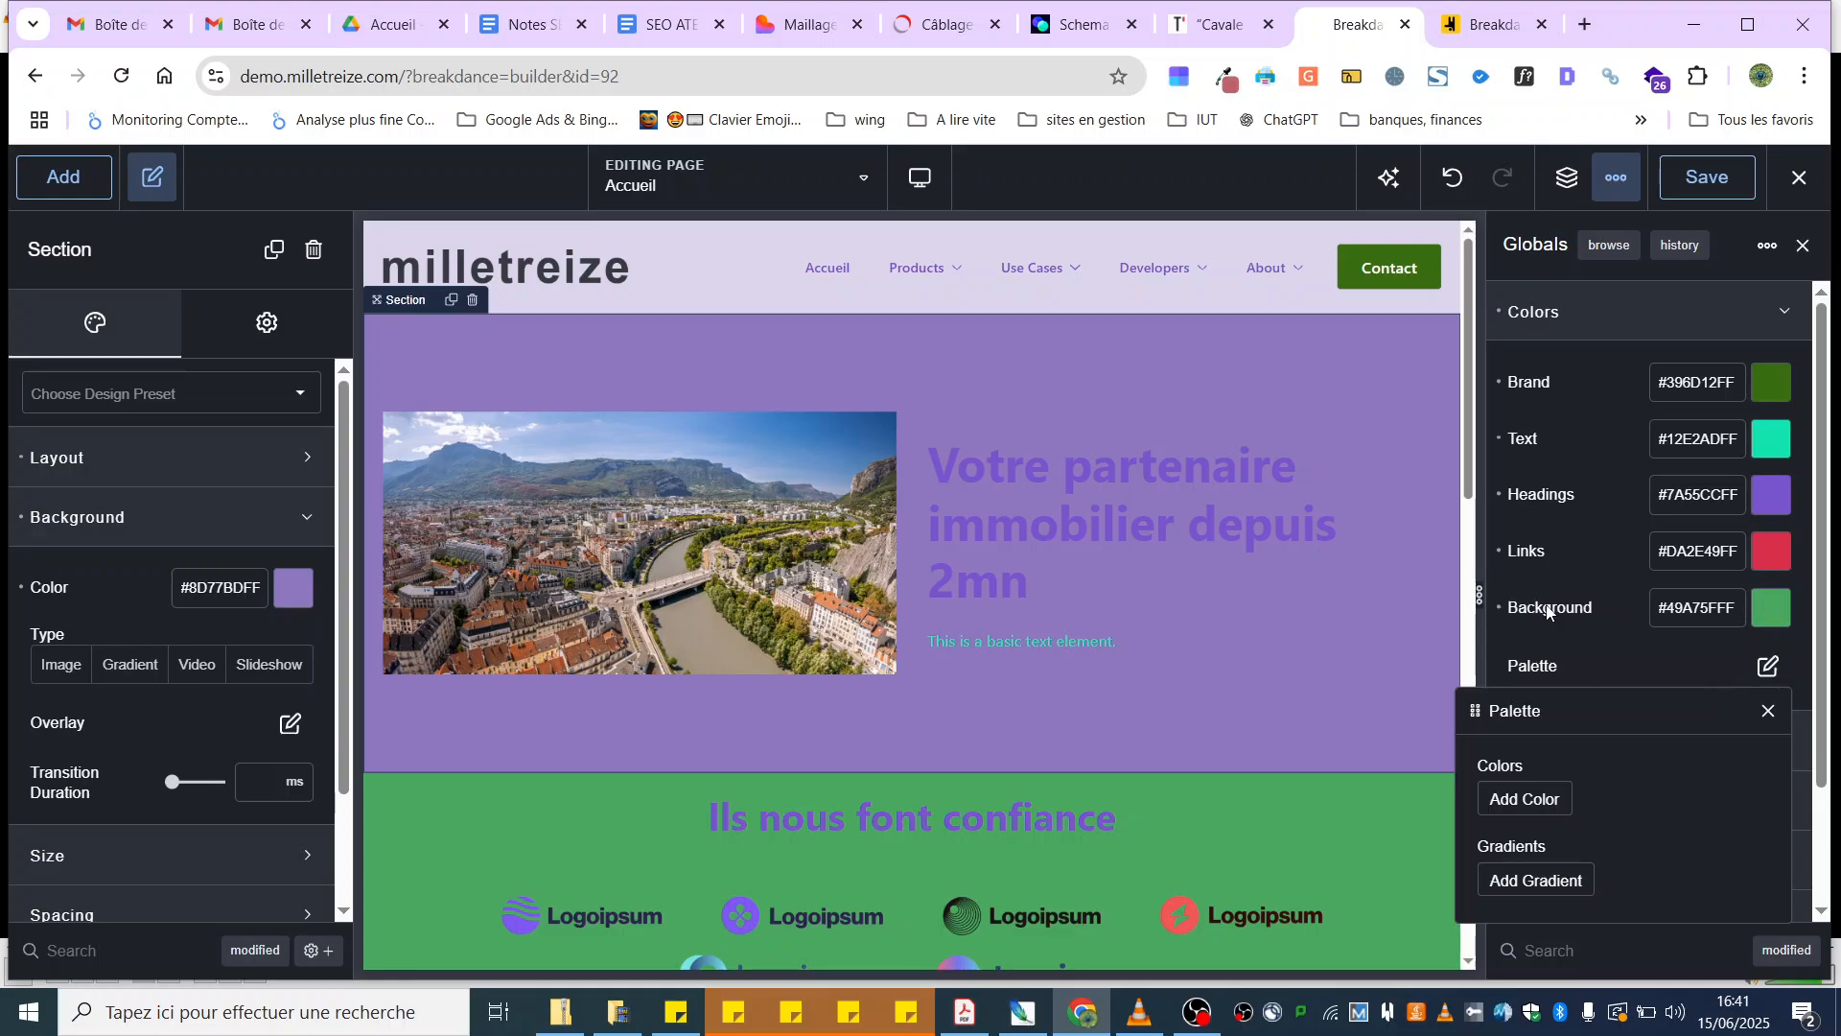
pyautogui.click(1771, 608)
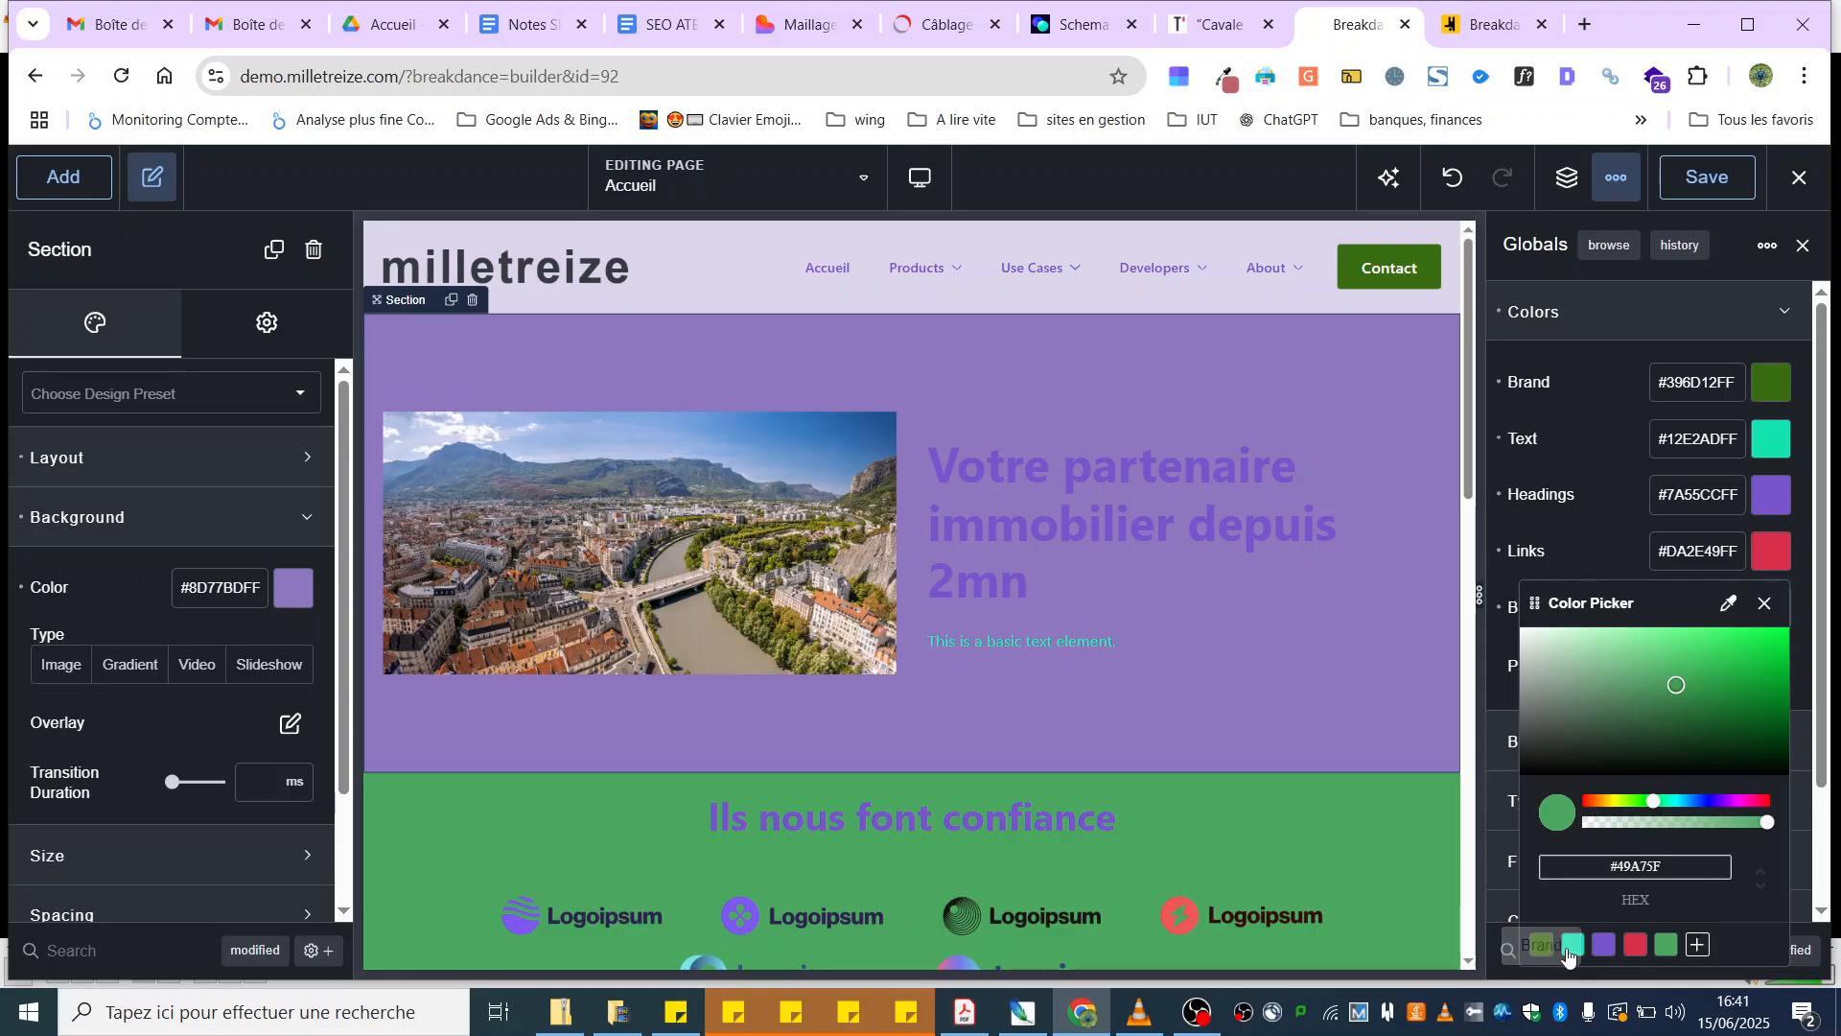
pyautogui.click(1767, 604)
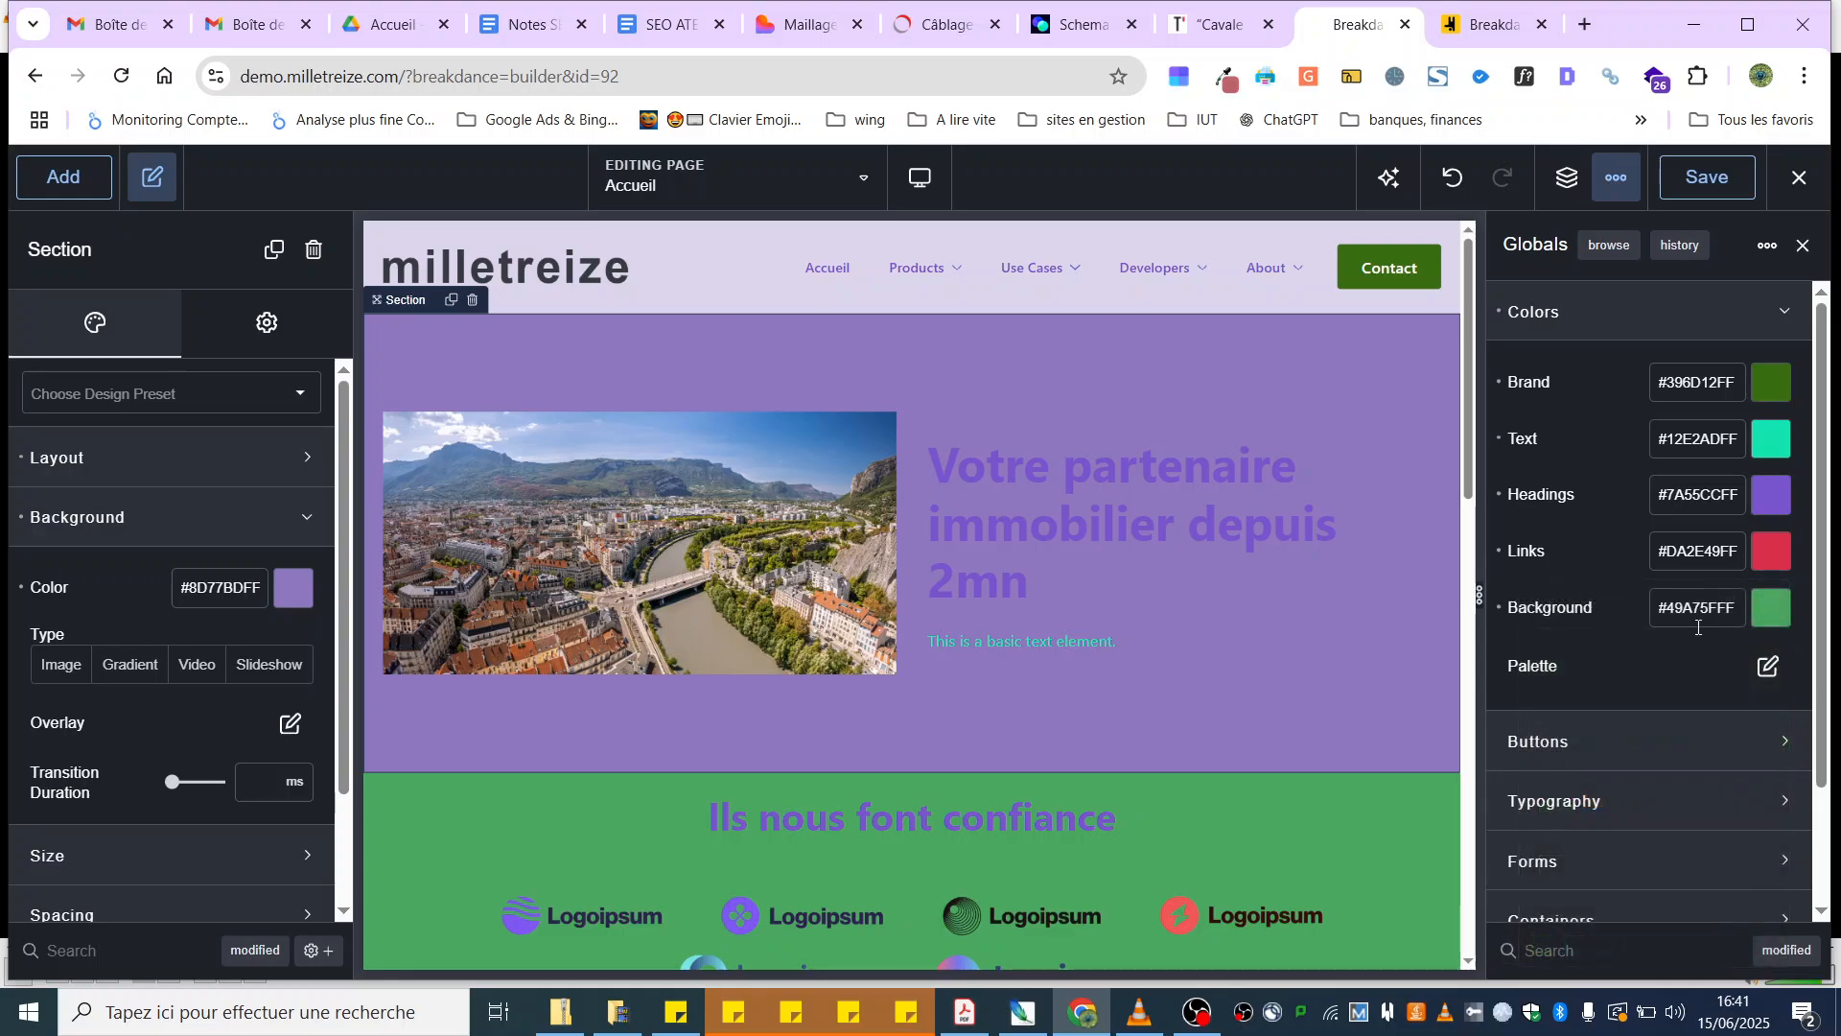
pyautogui.click(1767, 669)
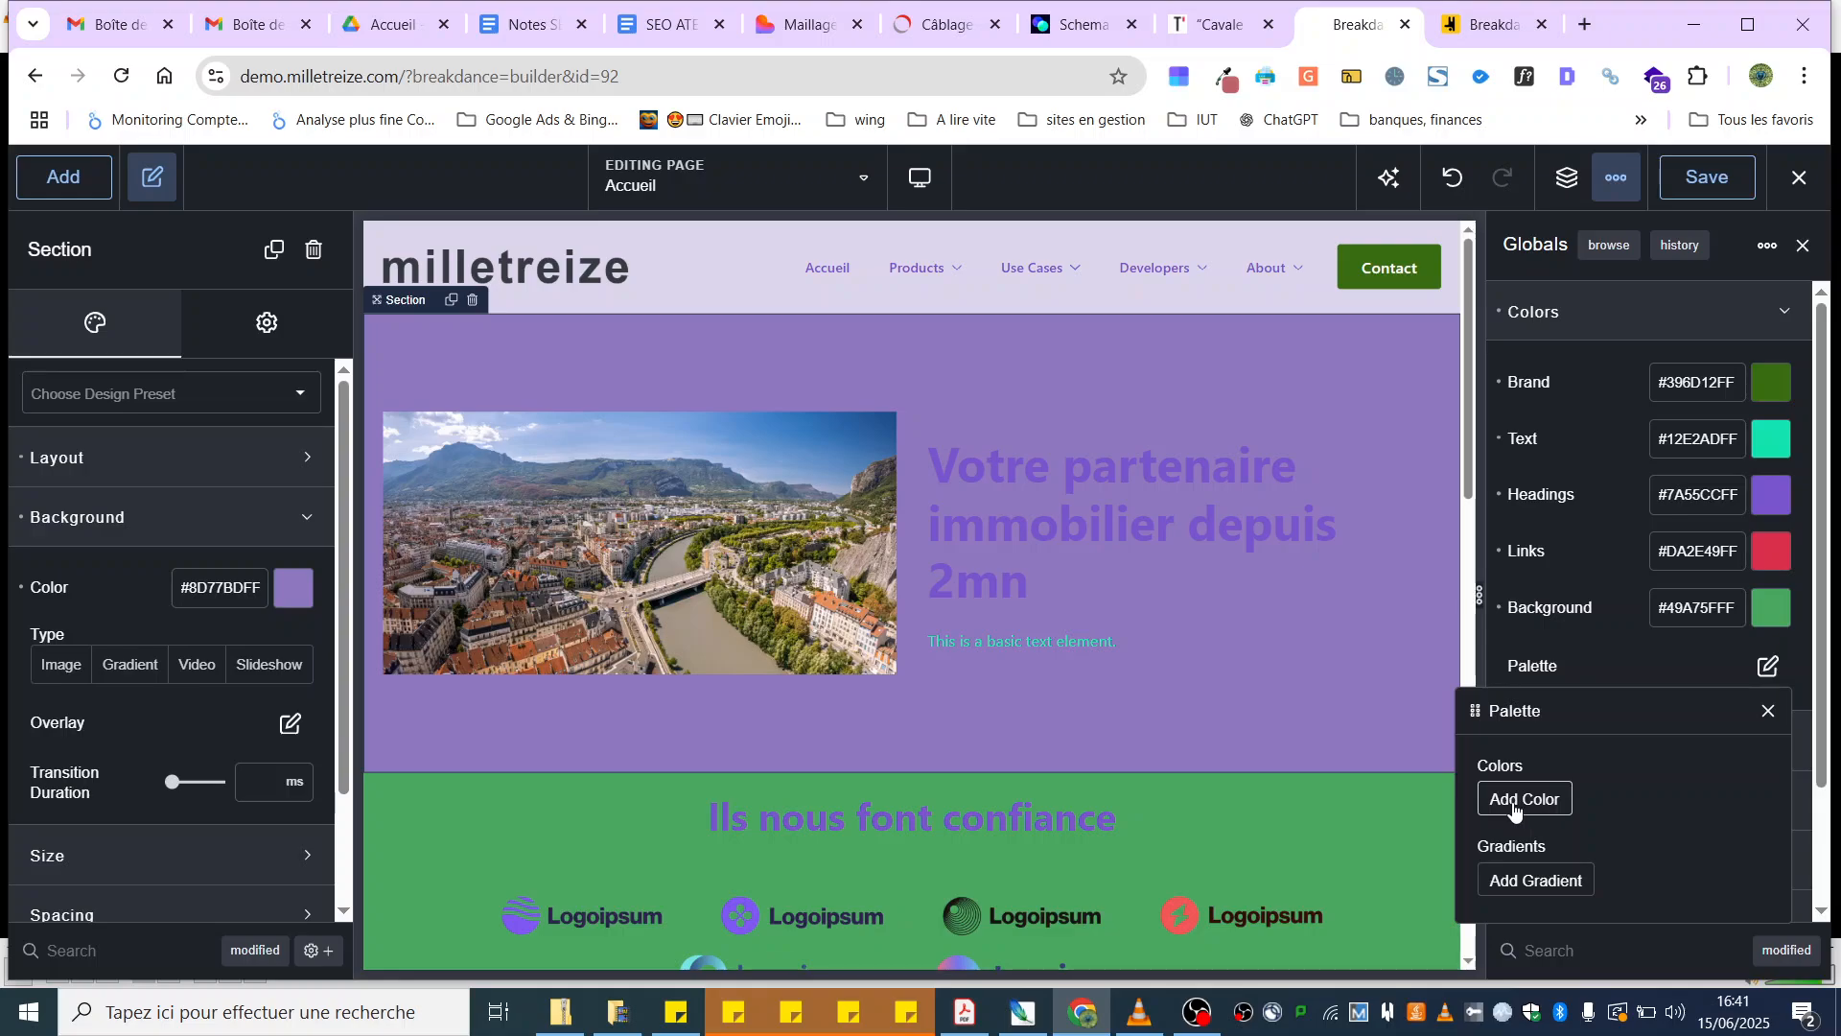
pyautogui.click(1769, 711)
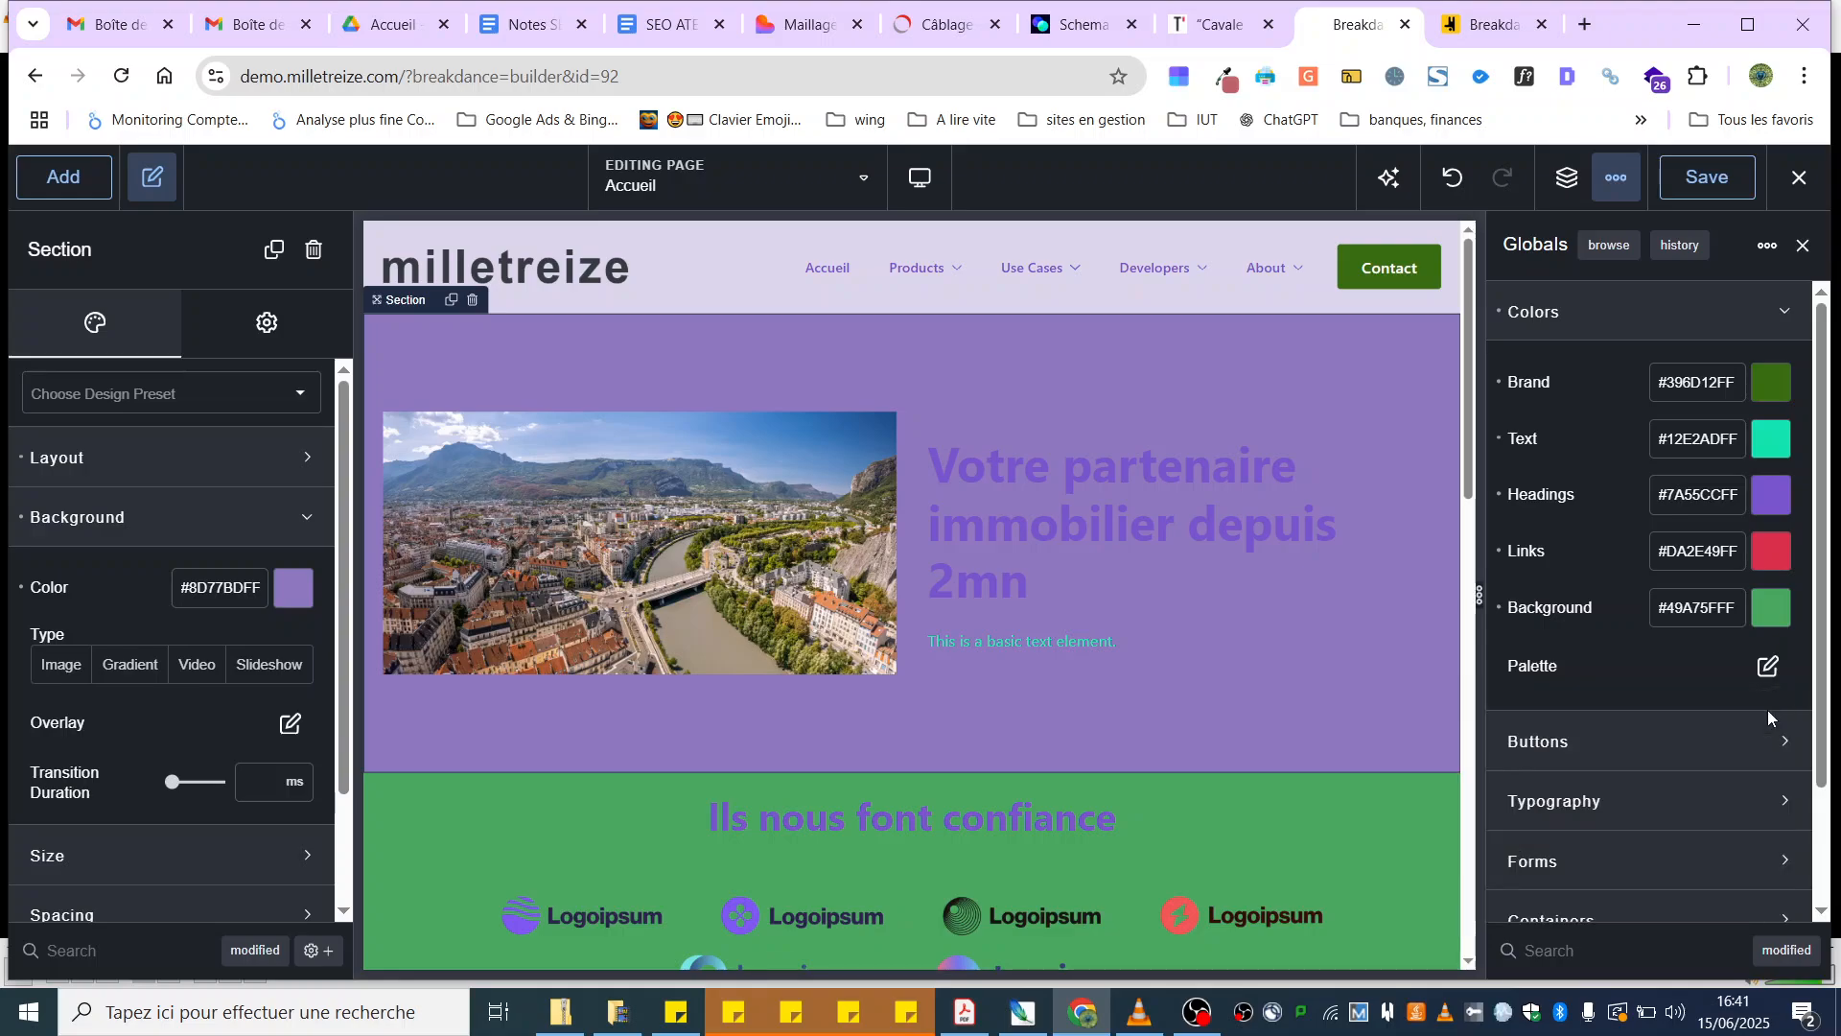
pyautogui.click(1574, 750)
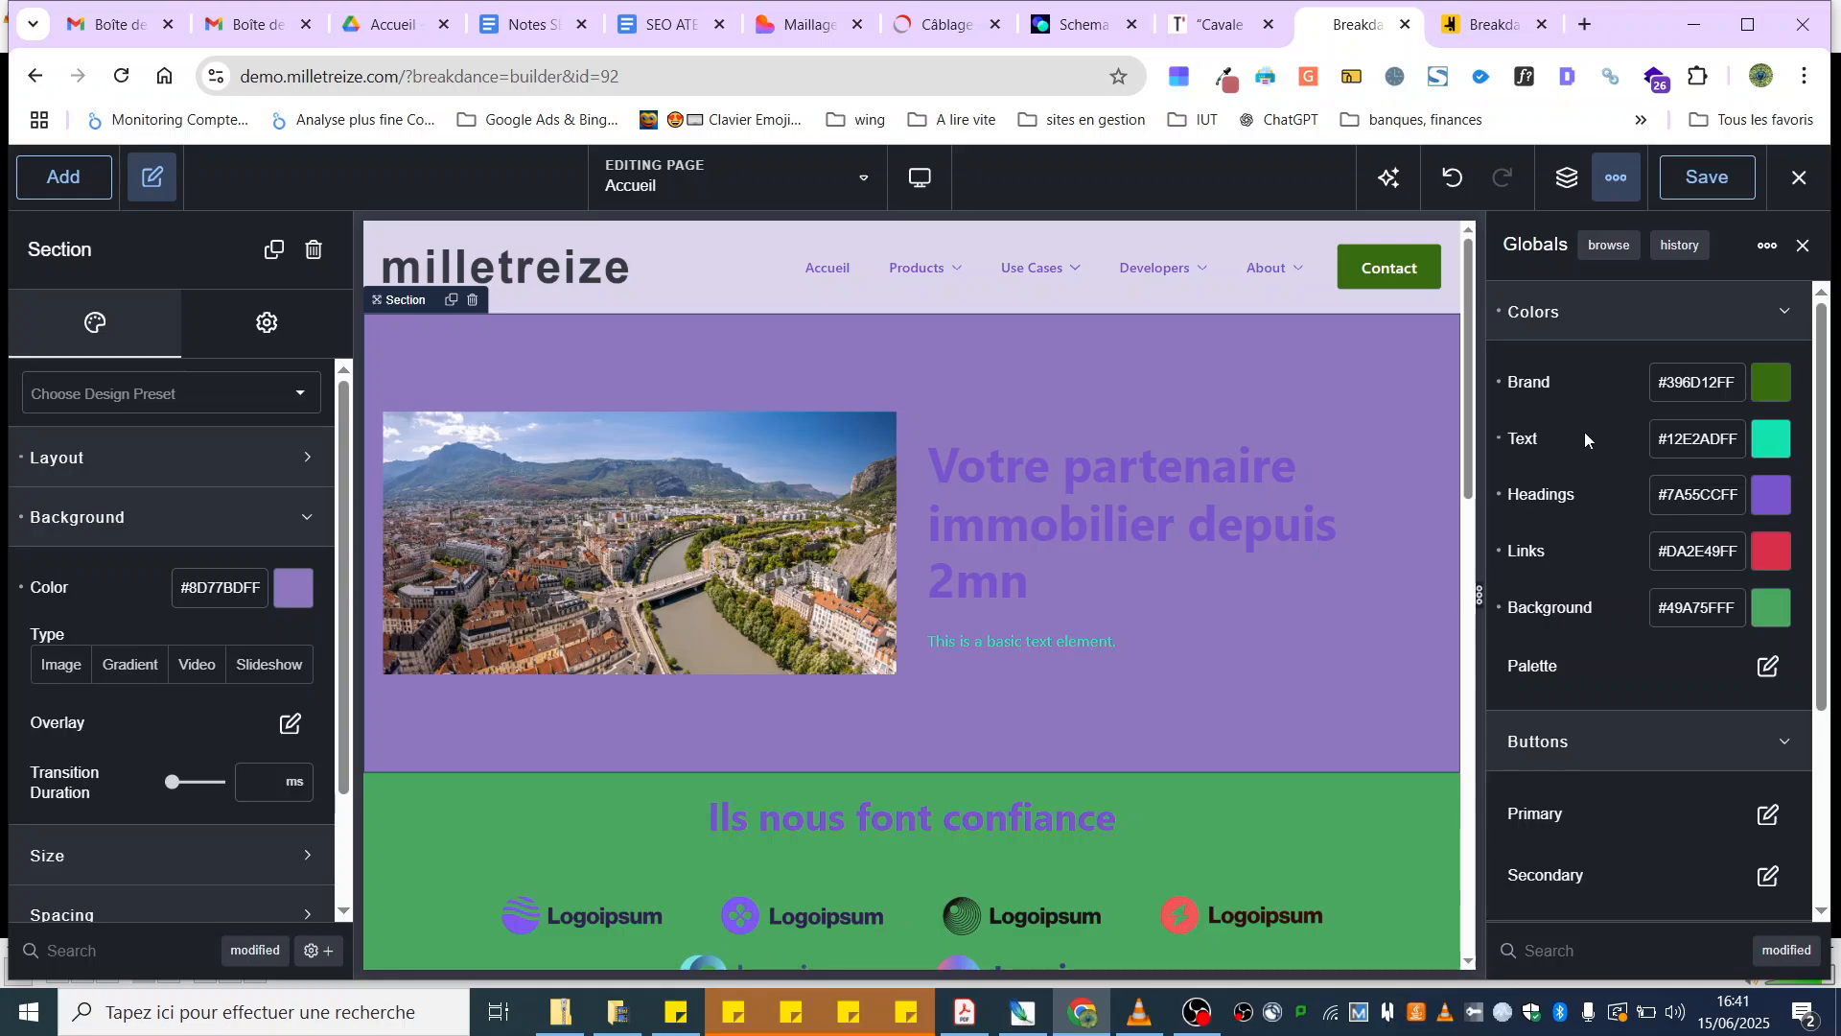
pyautogui.click(1678, 740)
pyautogui.click(1676, 740)
pyautogui.scroll(-3, 1605, 775)
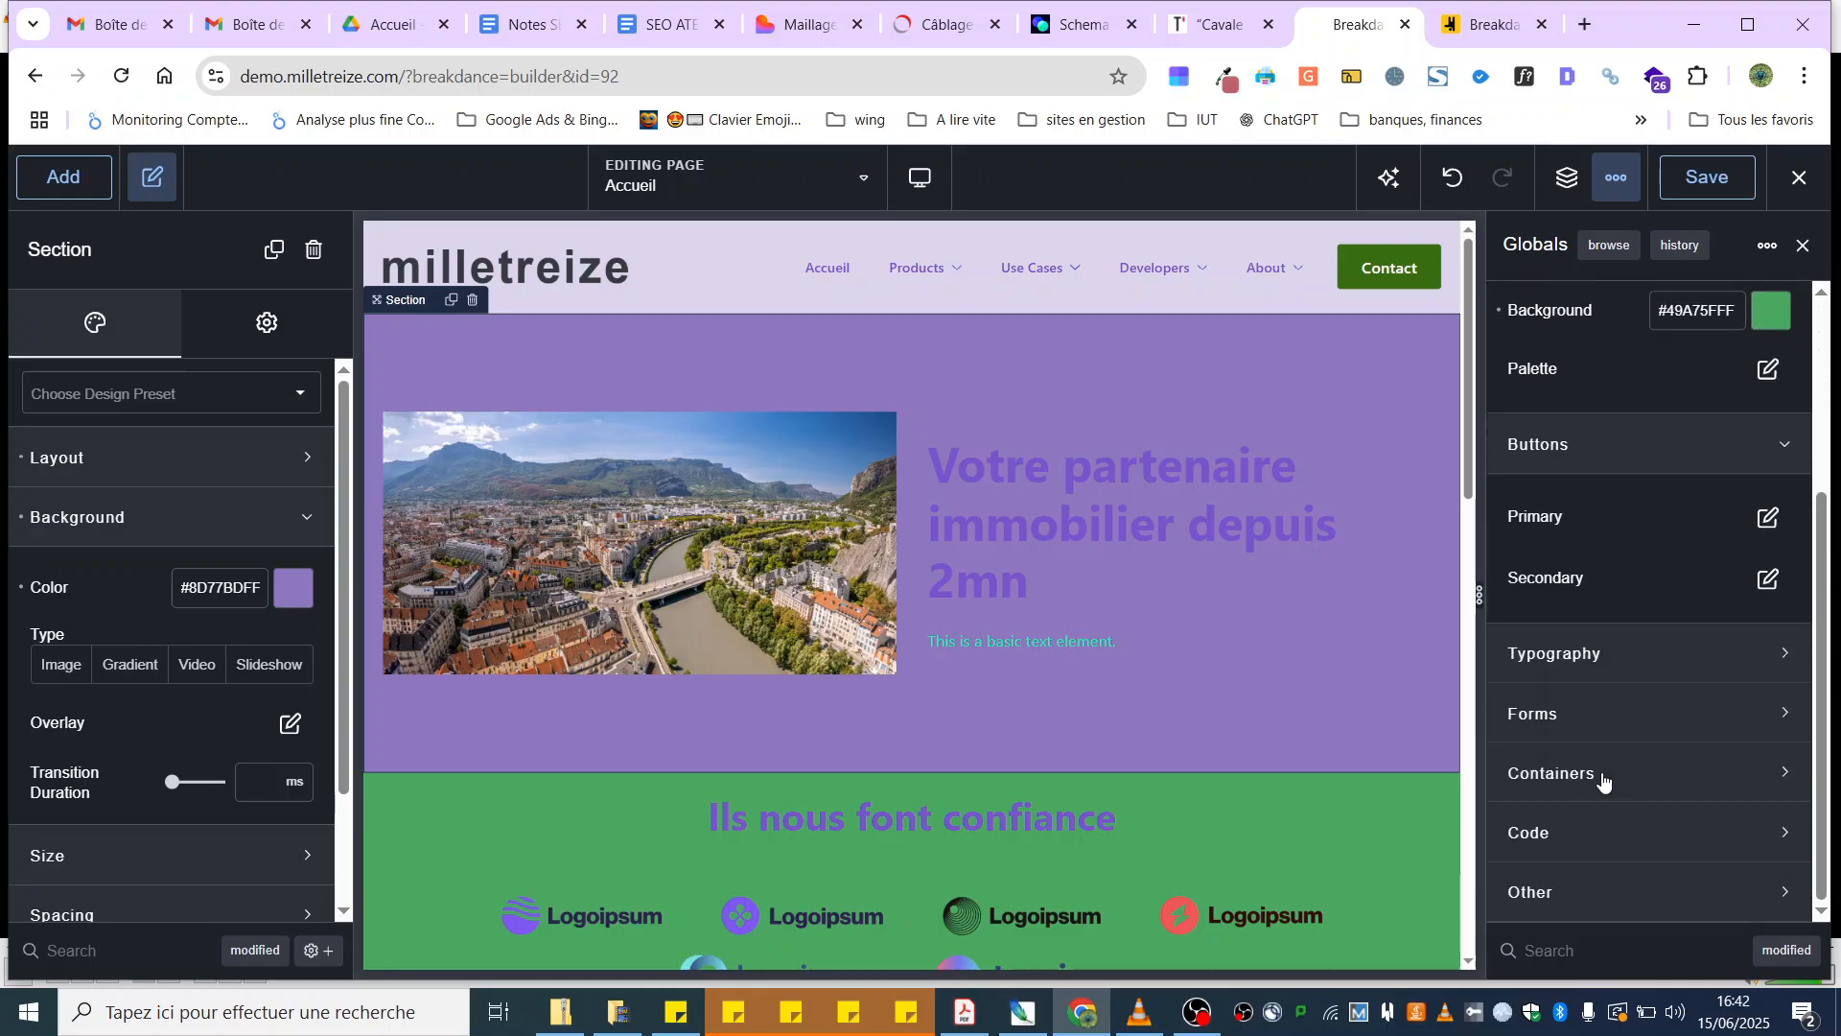
# Step: Collapse the global color and button settings and set the global heading font to ABeeZee
pyautogui.click(1598, 651)
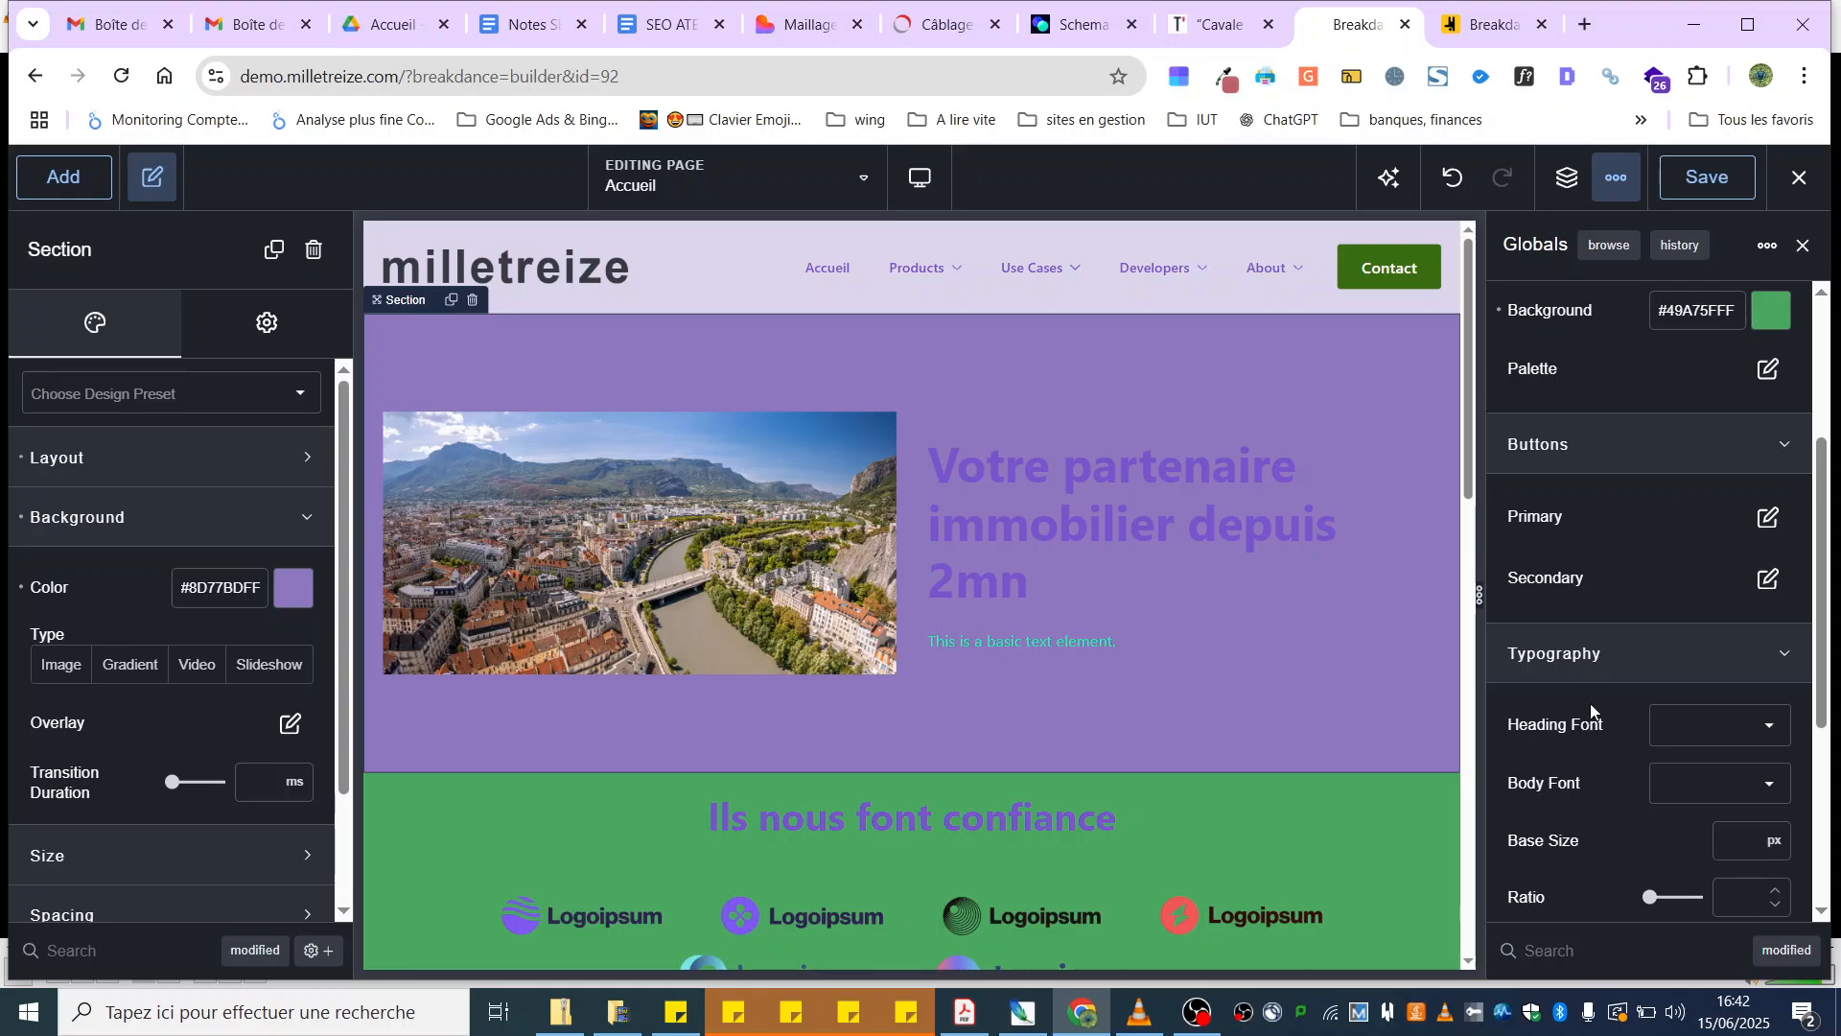
pyautogui.scroll(3, 1615, 617)
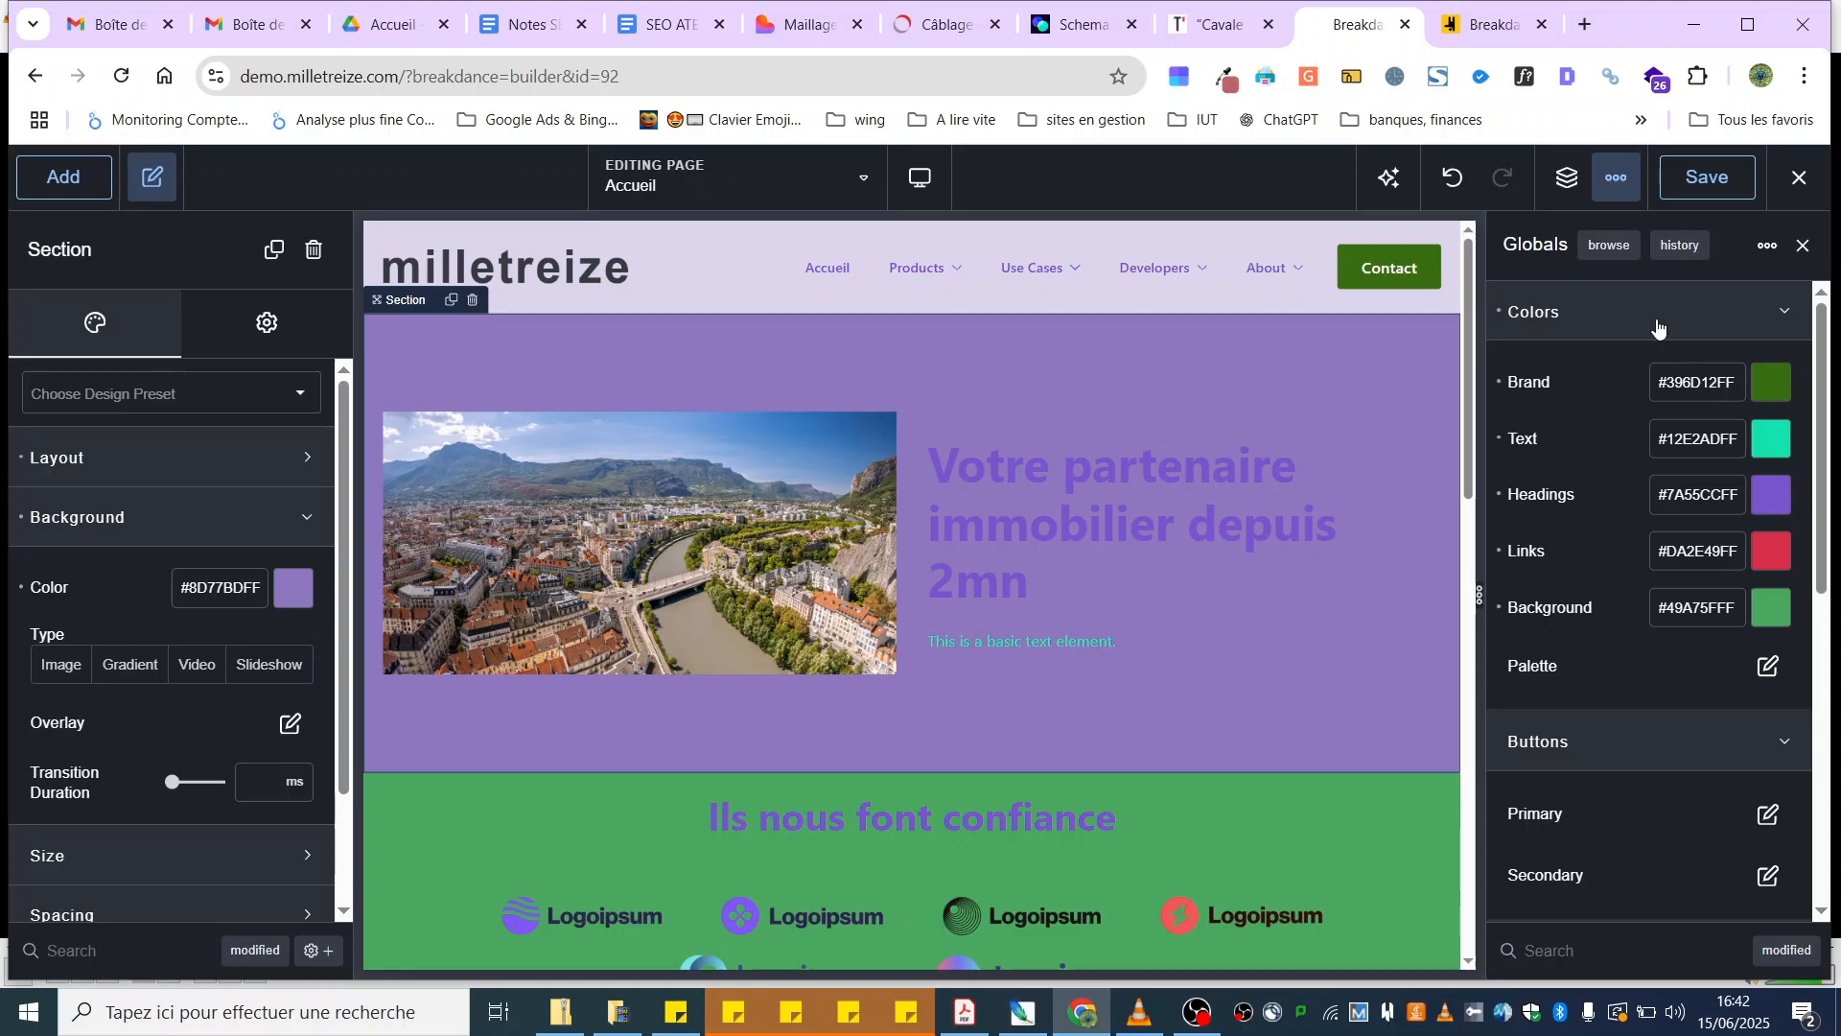
pyautogui.click(1656, 323)
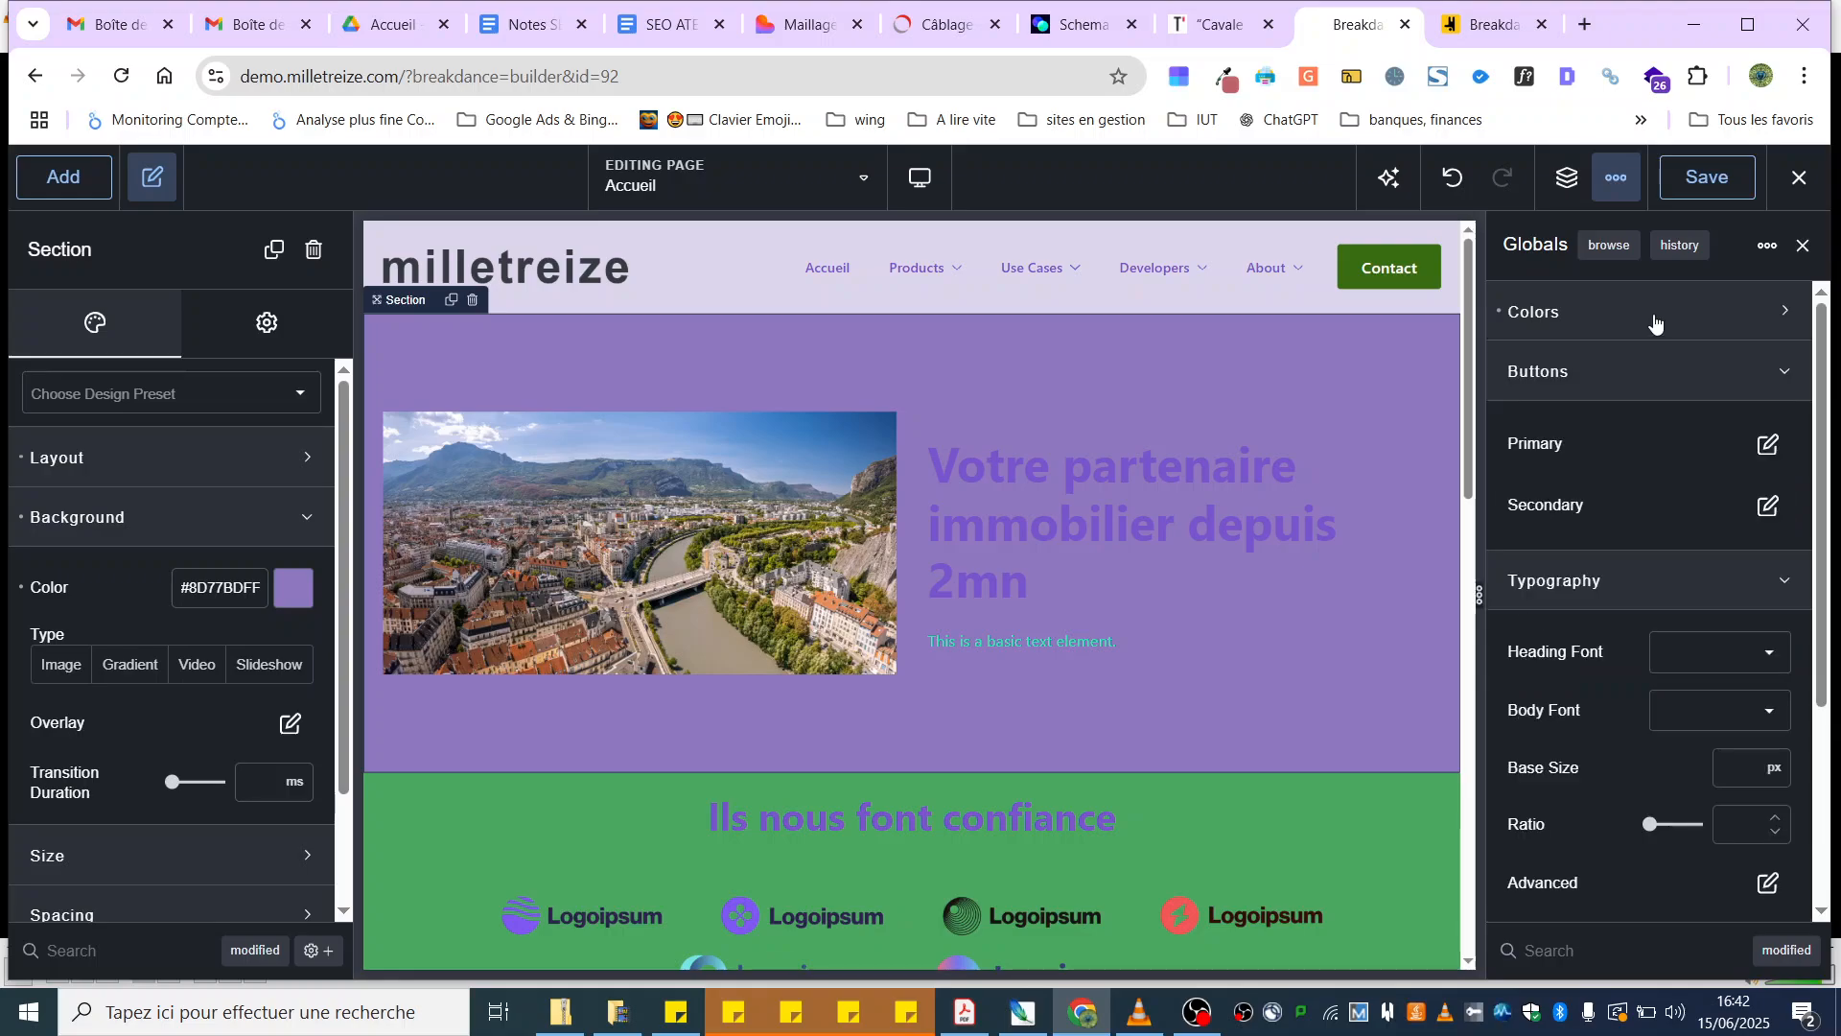
pyautogui.click(1582, 377)
pyautogui.scroll(-2, 1563, 568)
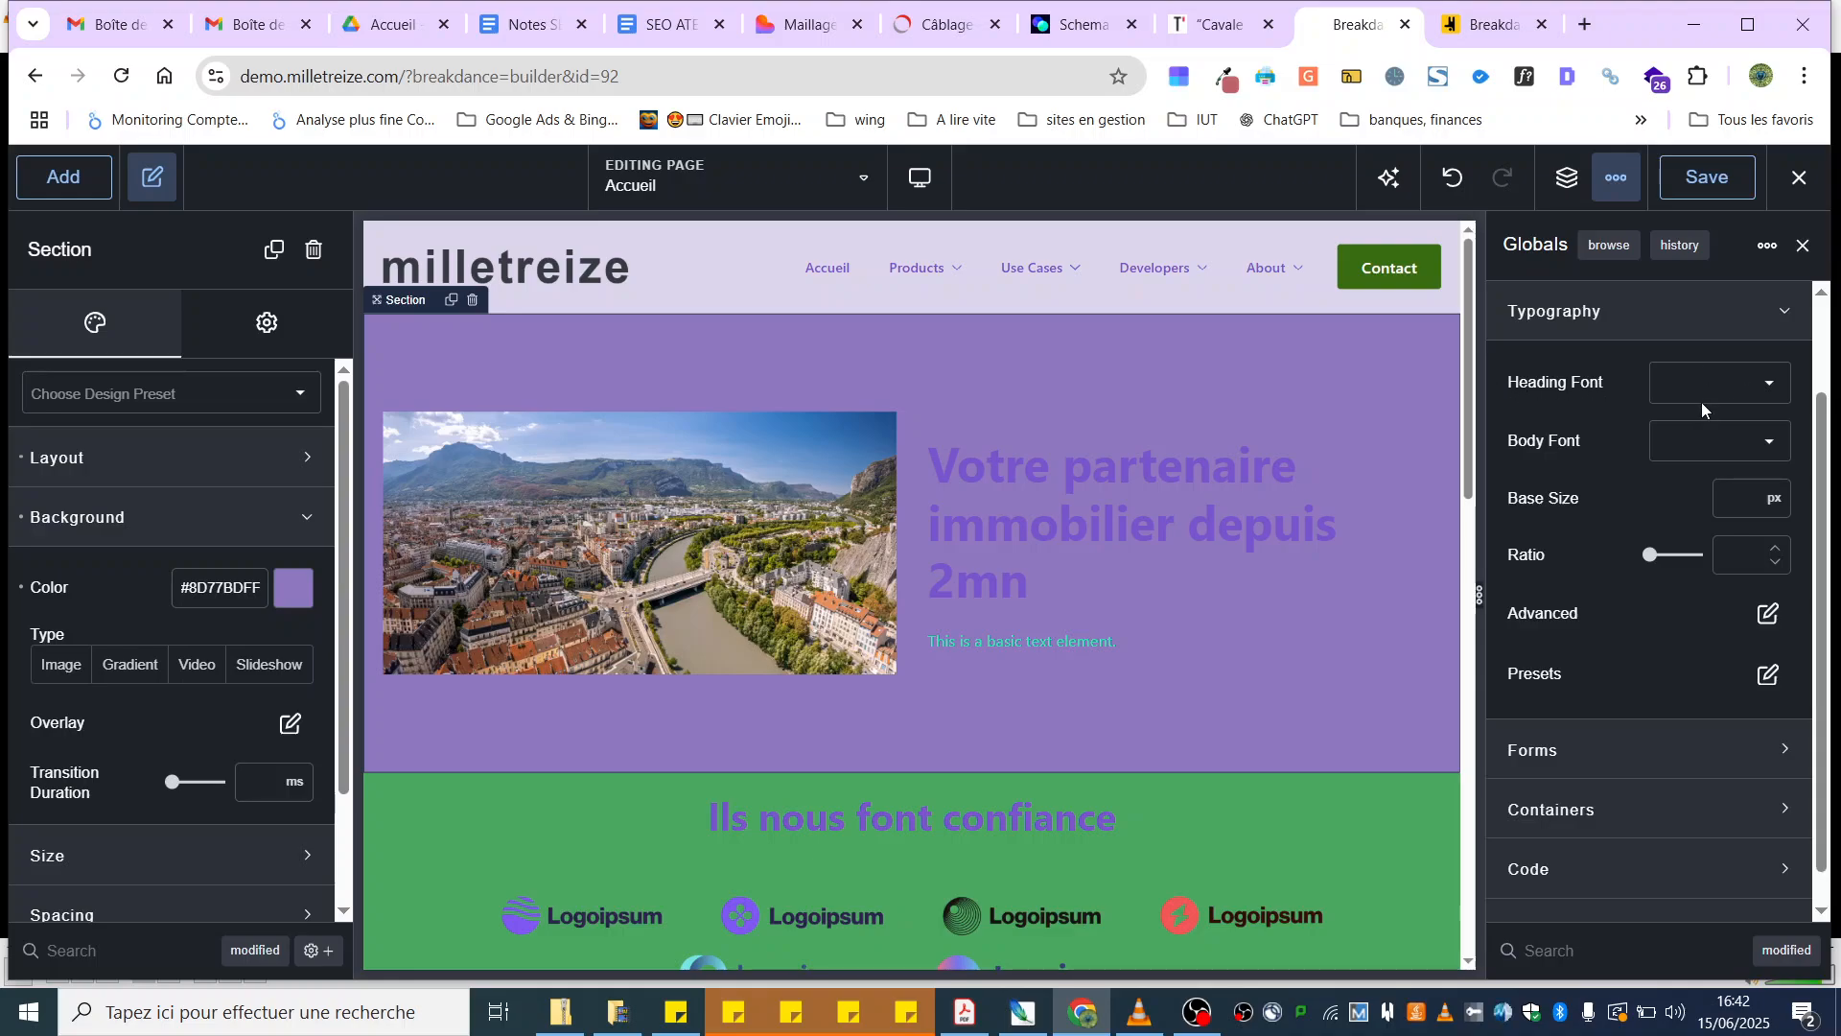
pyautogui.click(1769, 379)
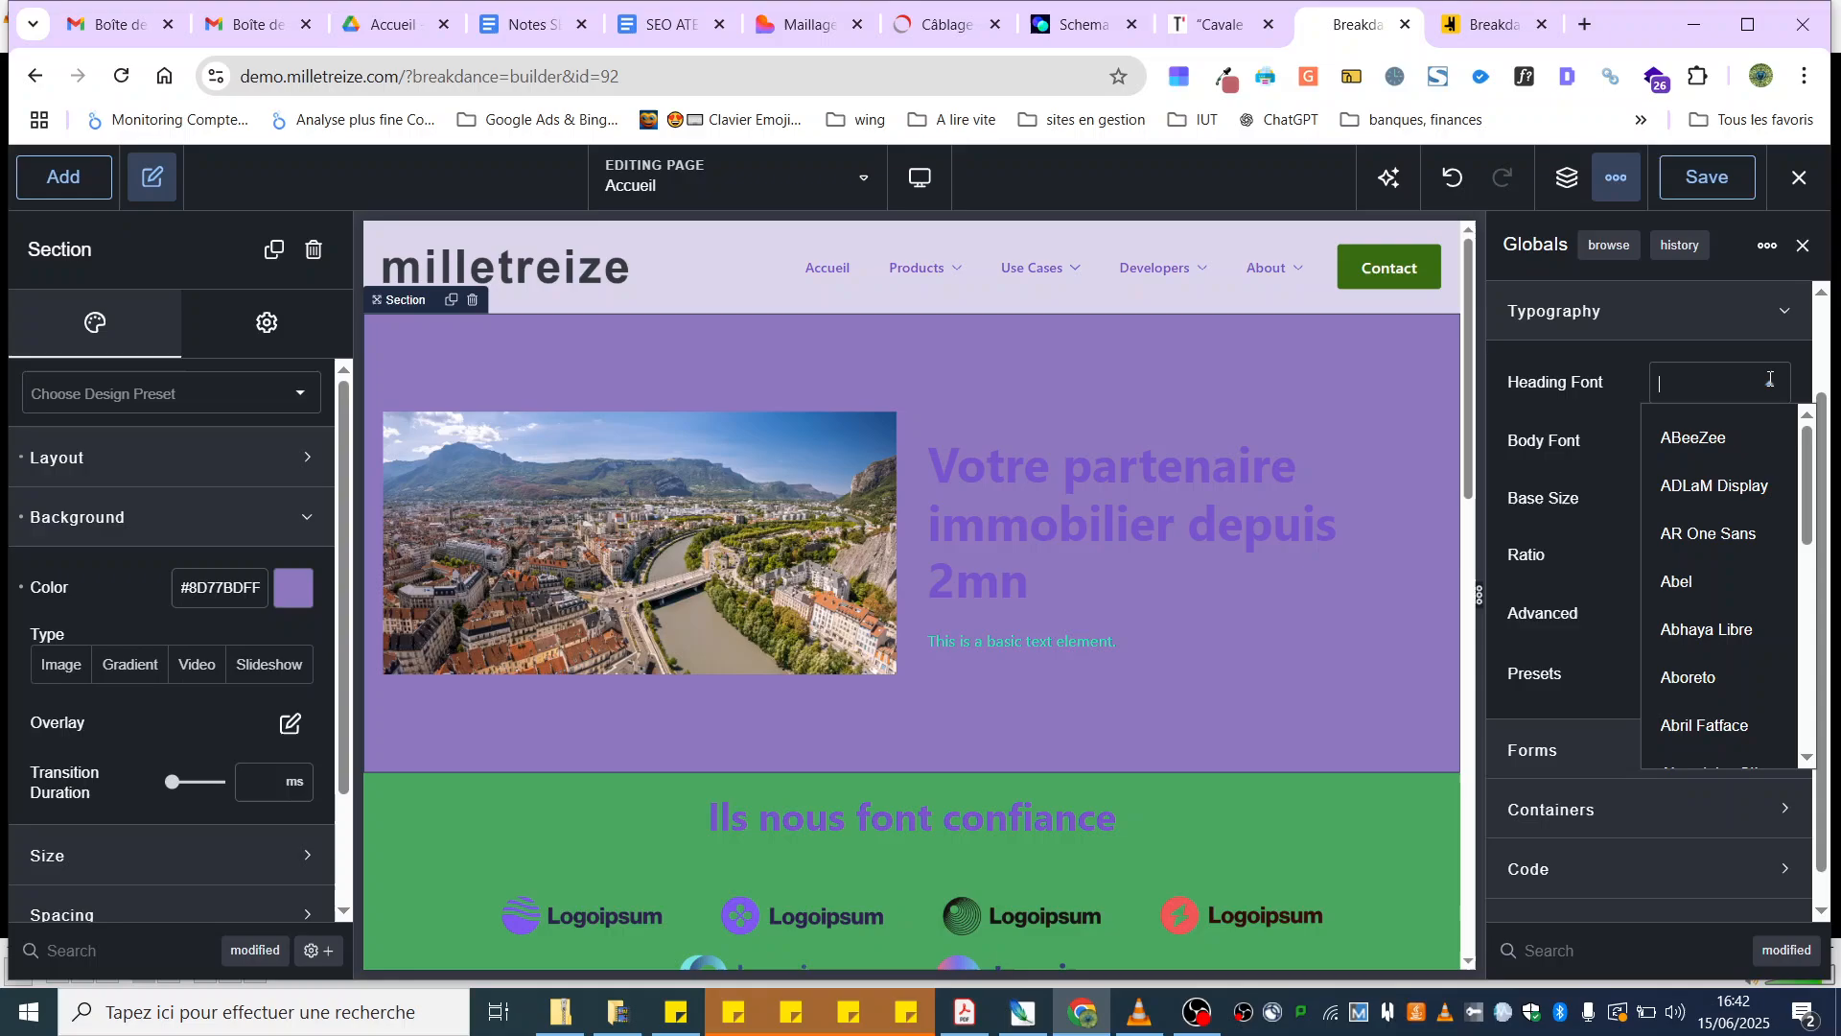
pyautogui.click(1689, 432)
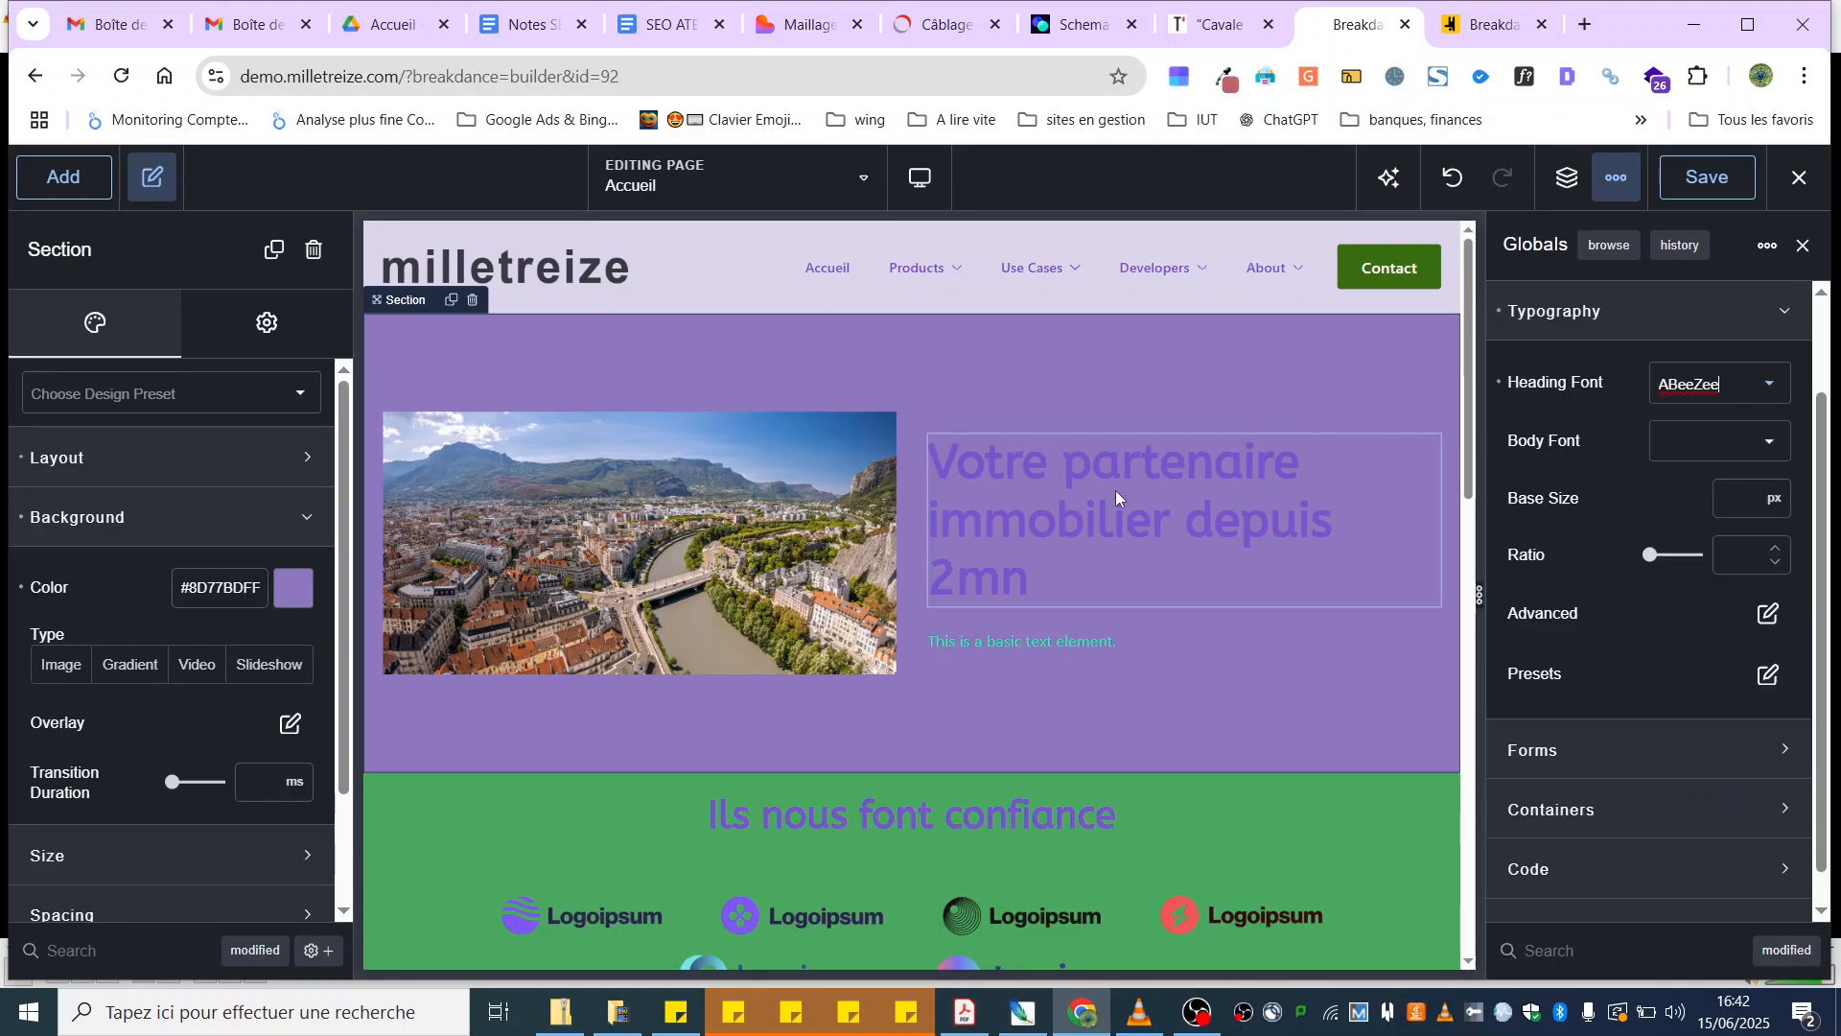
# Step: Set the global heading font to Abel and the global typography base size to 1 rem
pyautogui.click(1767, 385)
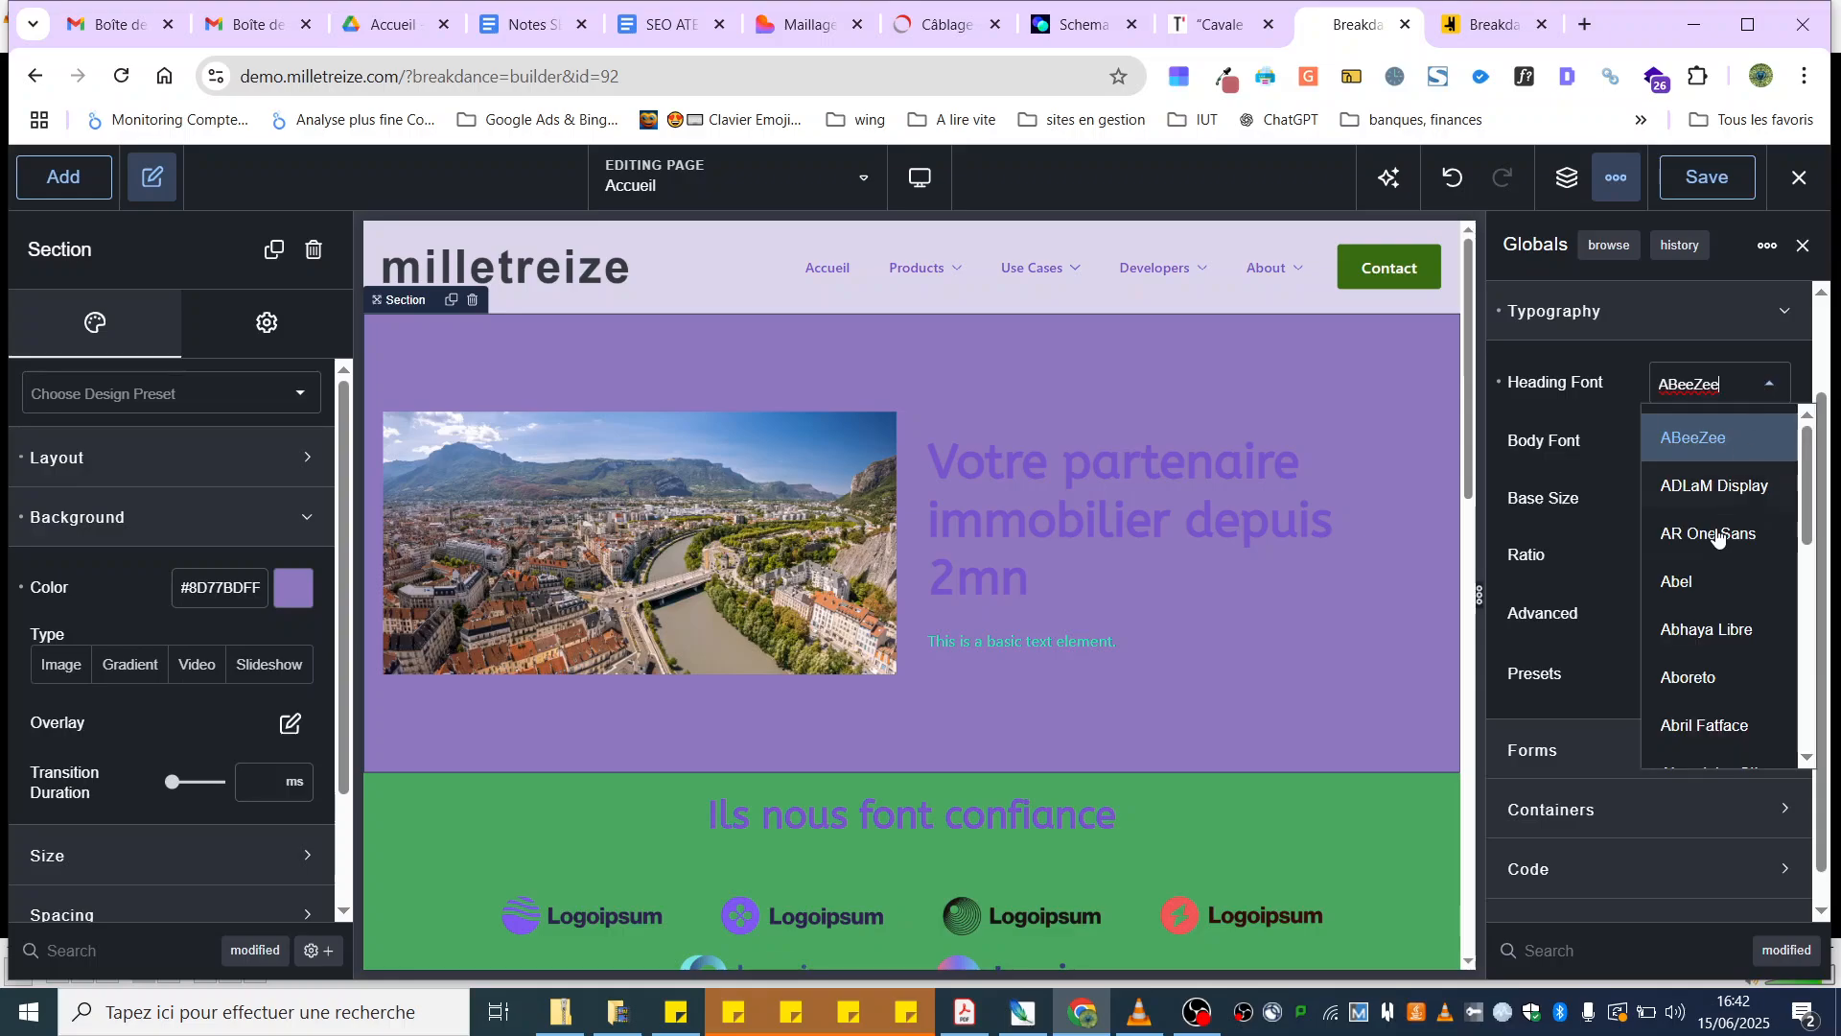
pyautogui.click(1692, 579)
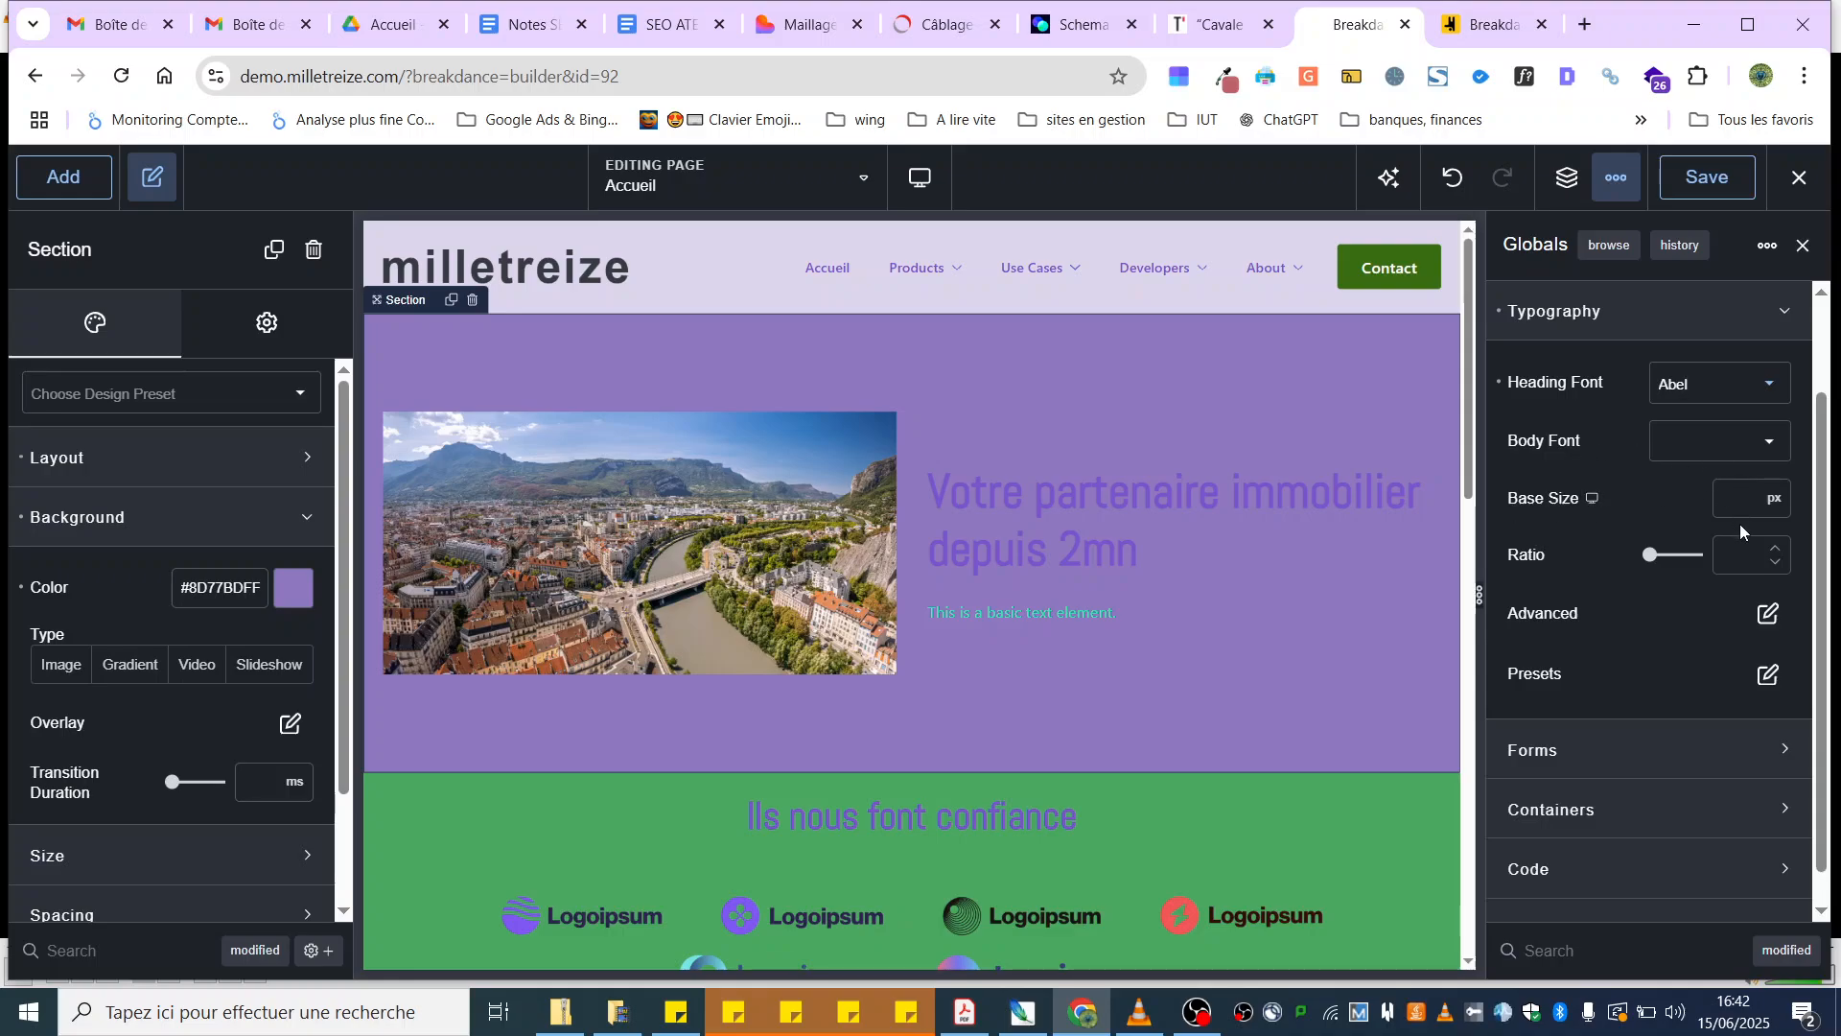
pyautogui.click(1775, 501)
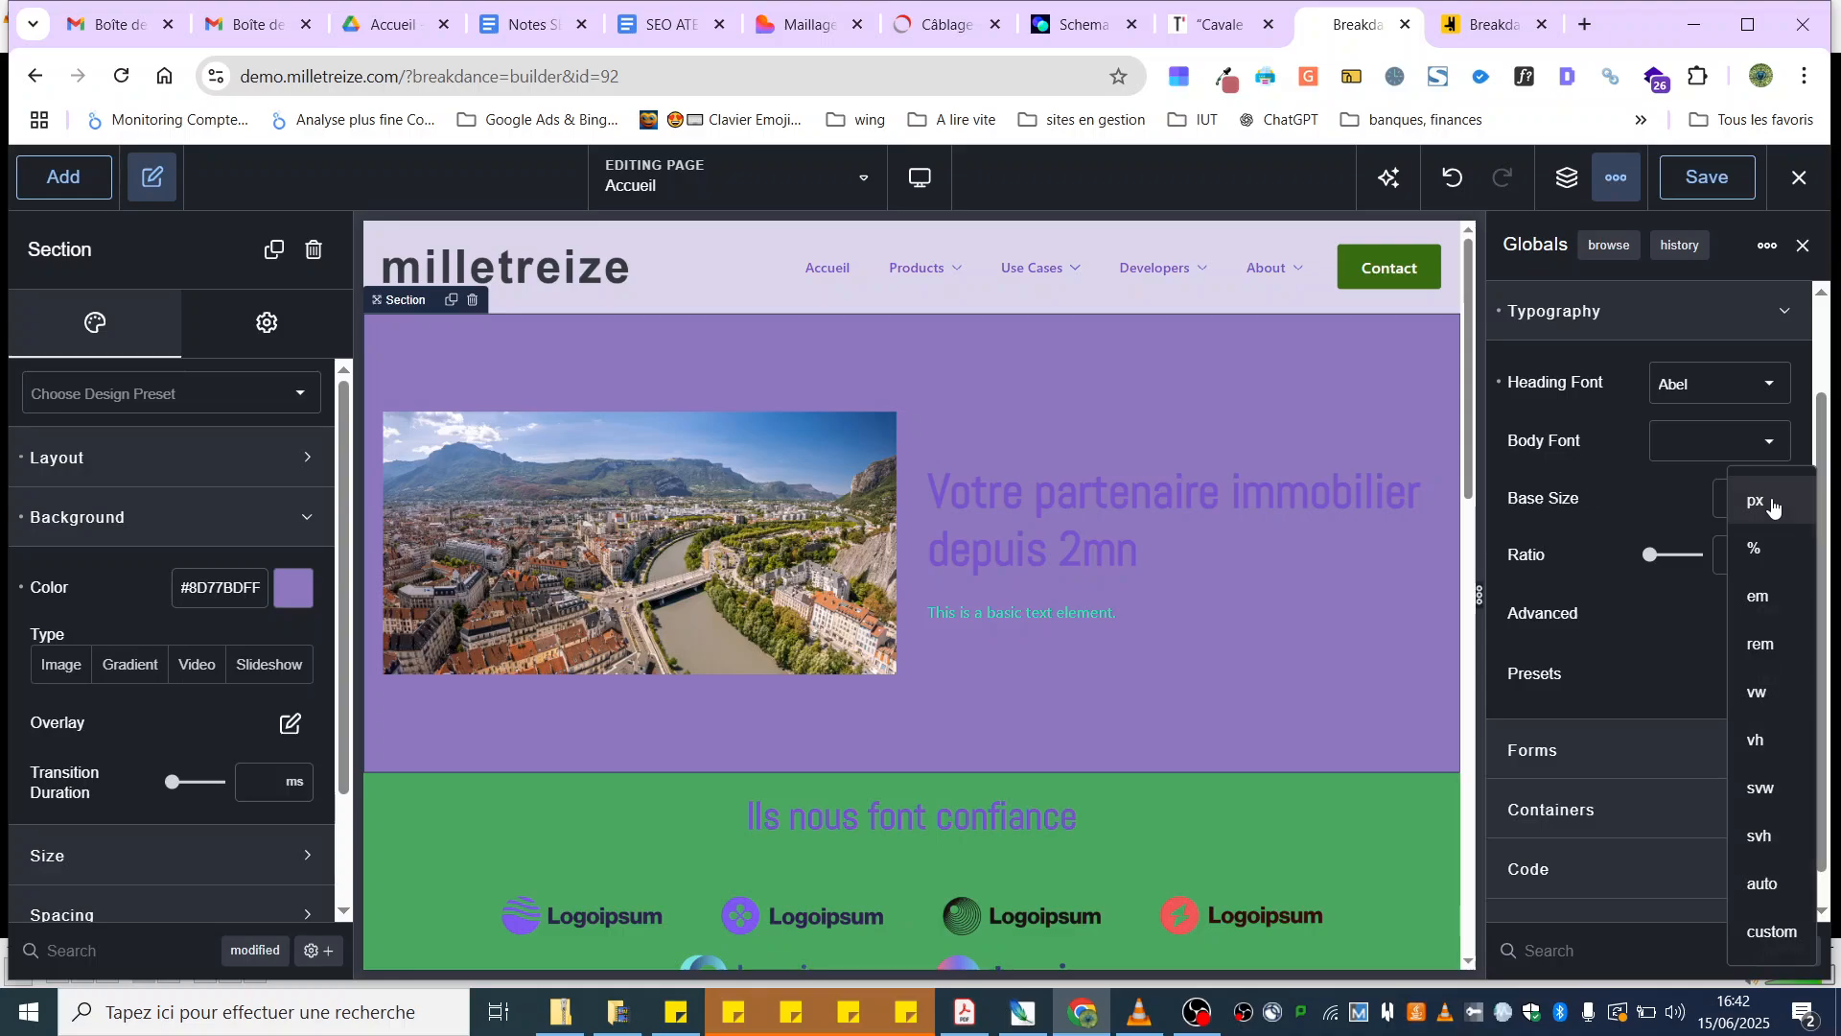
pyautogui.click(1757, 644)
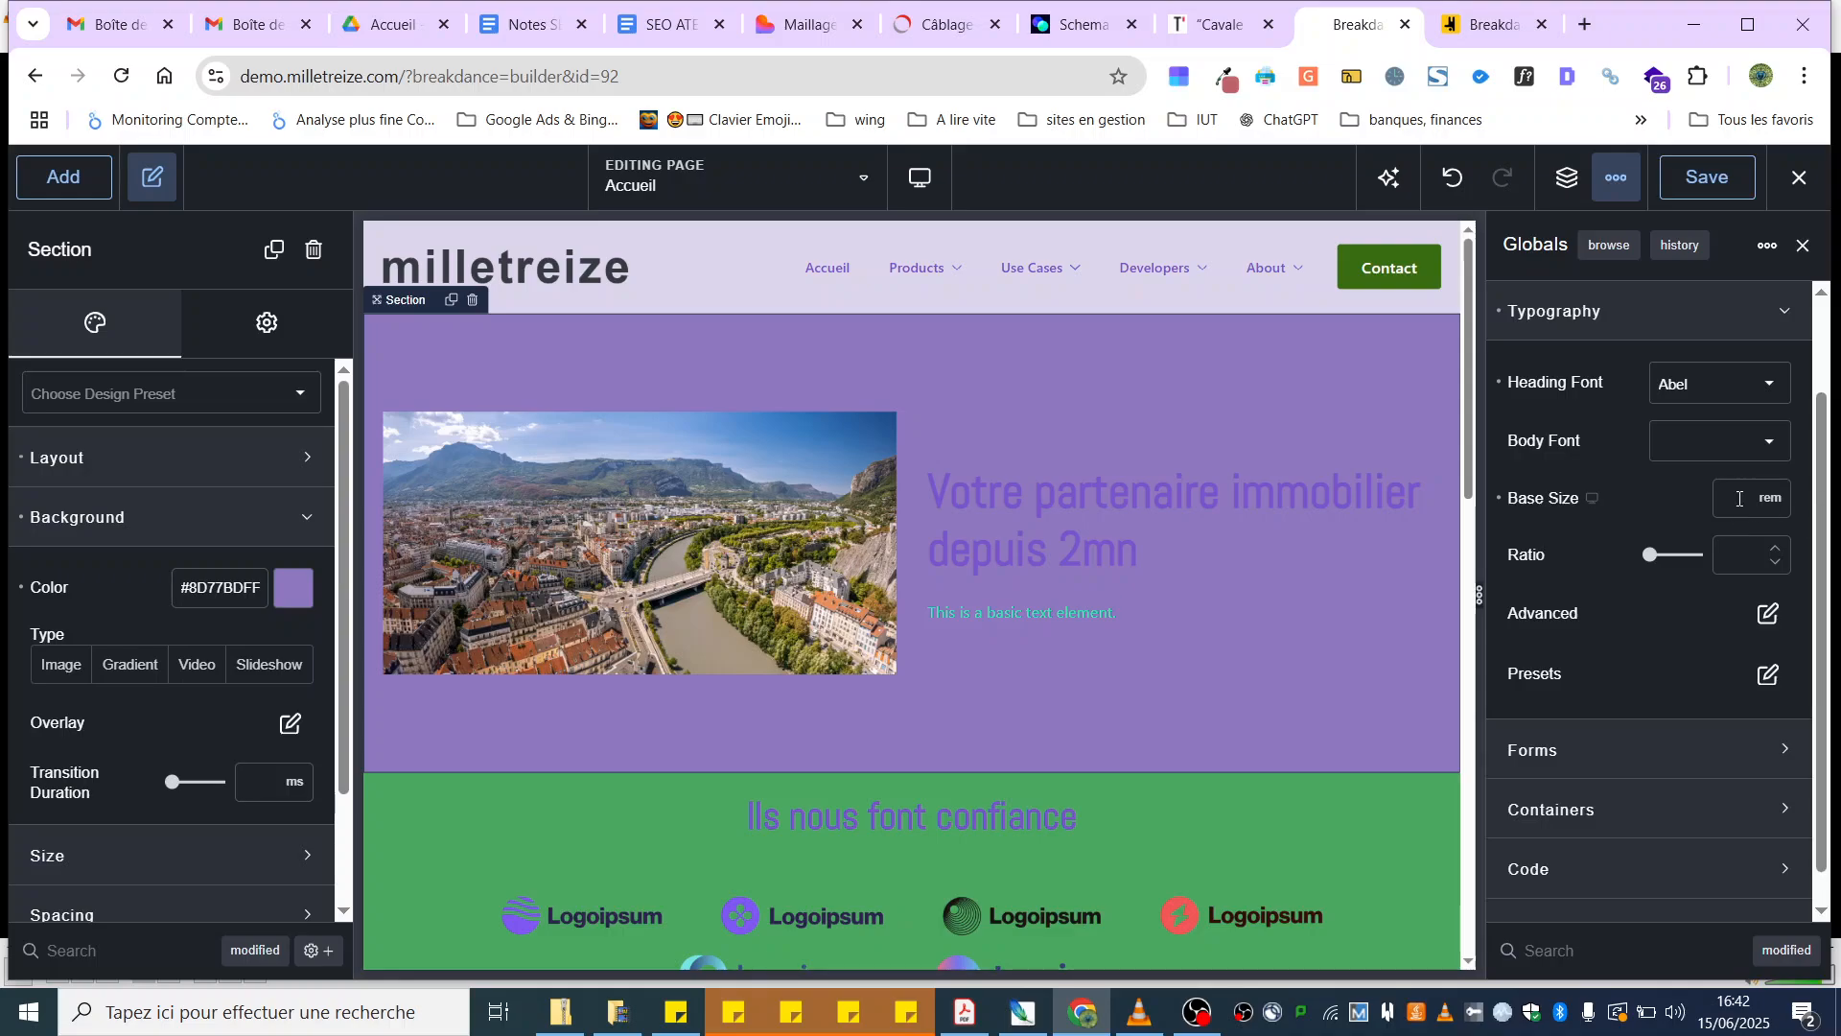
pyautogui.click(1736, 495)
pyautogui.moveTo(1643, 552); pyautogui.dragTo(1510, 561)
pyautogui.scroll(-1, 1652, 653)
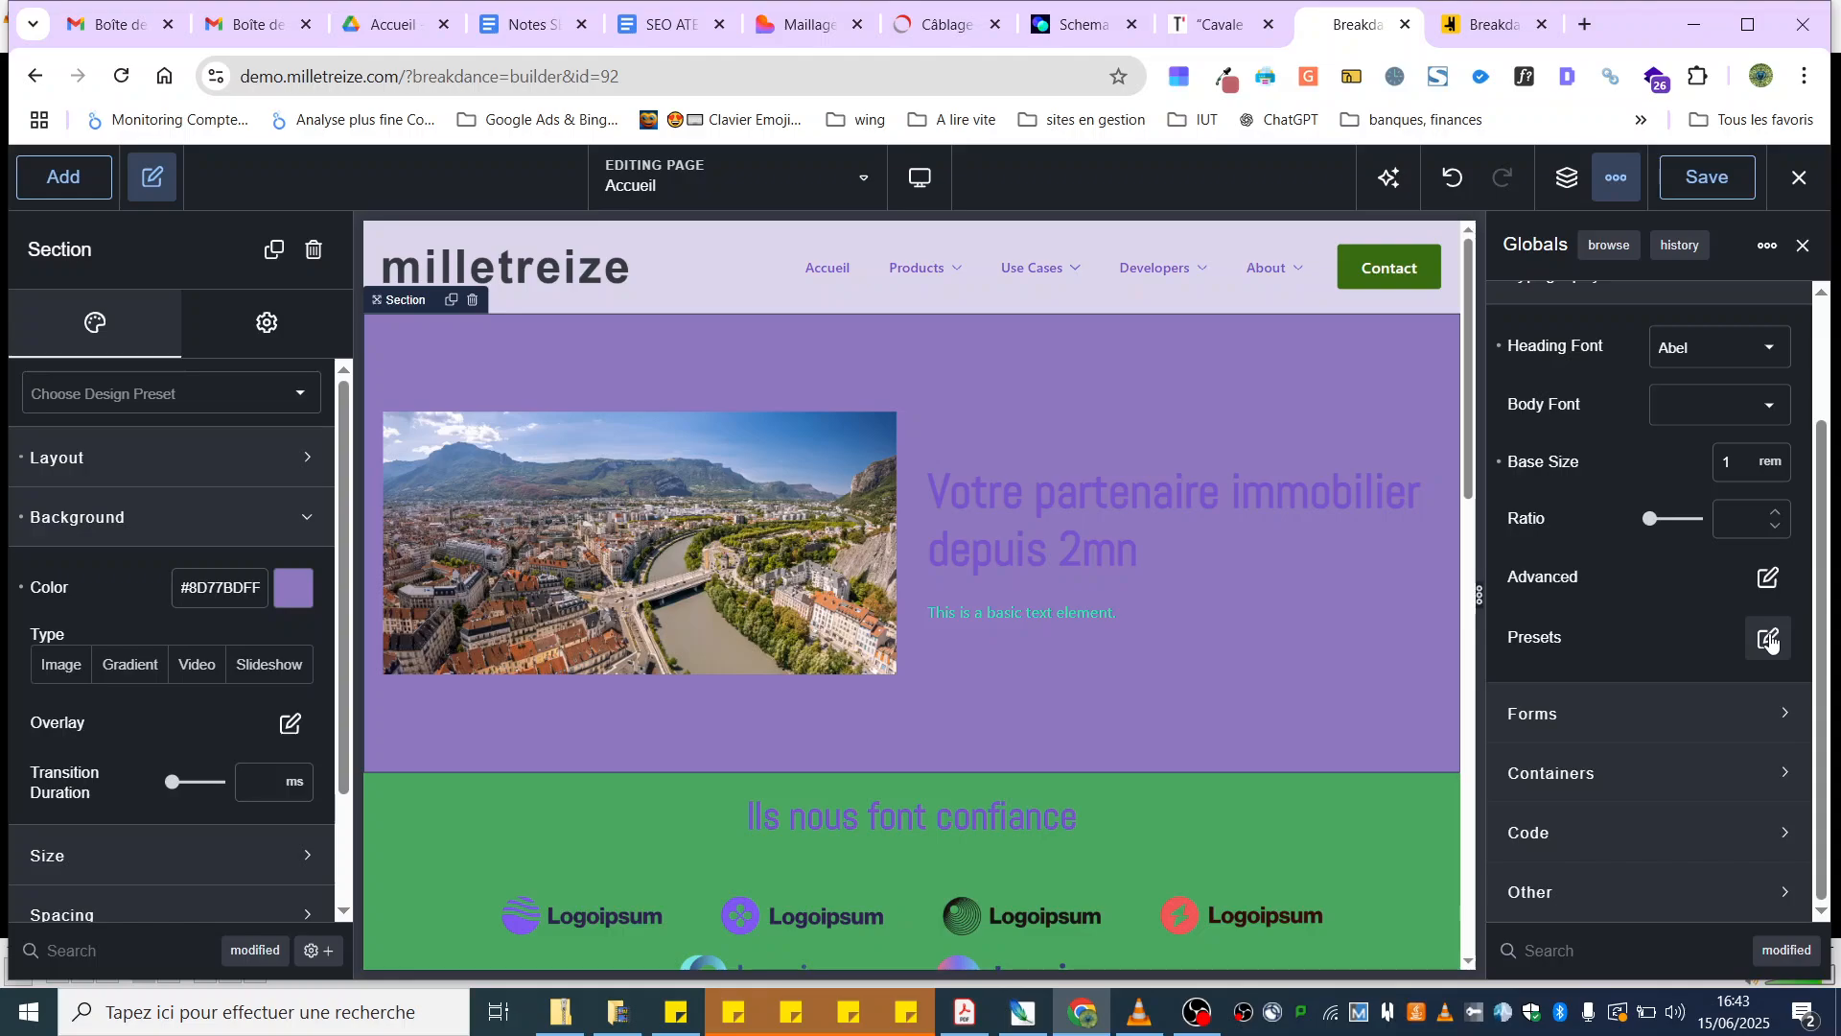
pyautogui.scroll(2, 1685, 664)
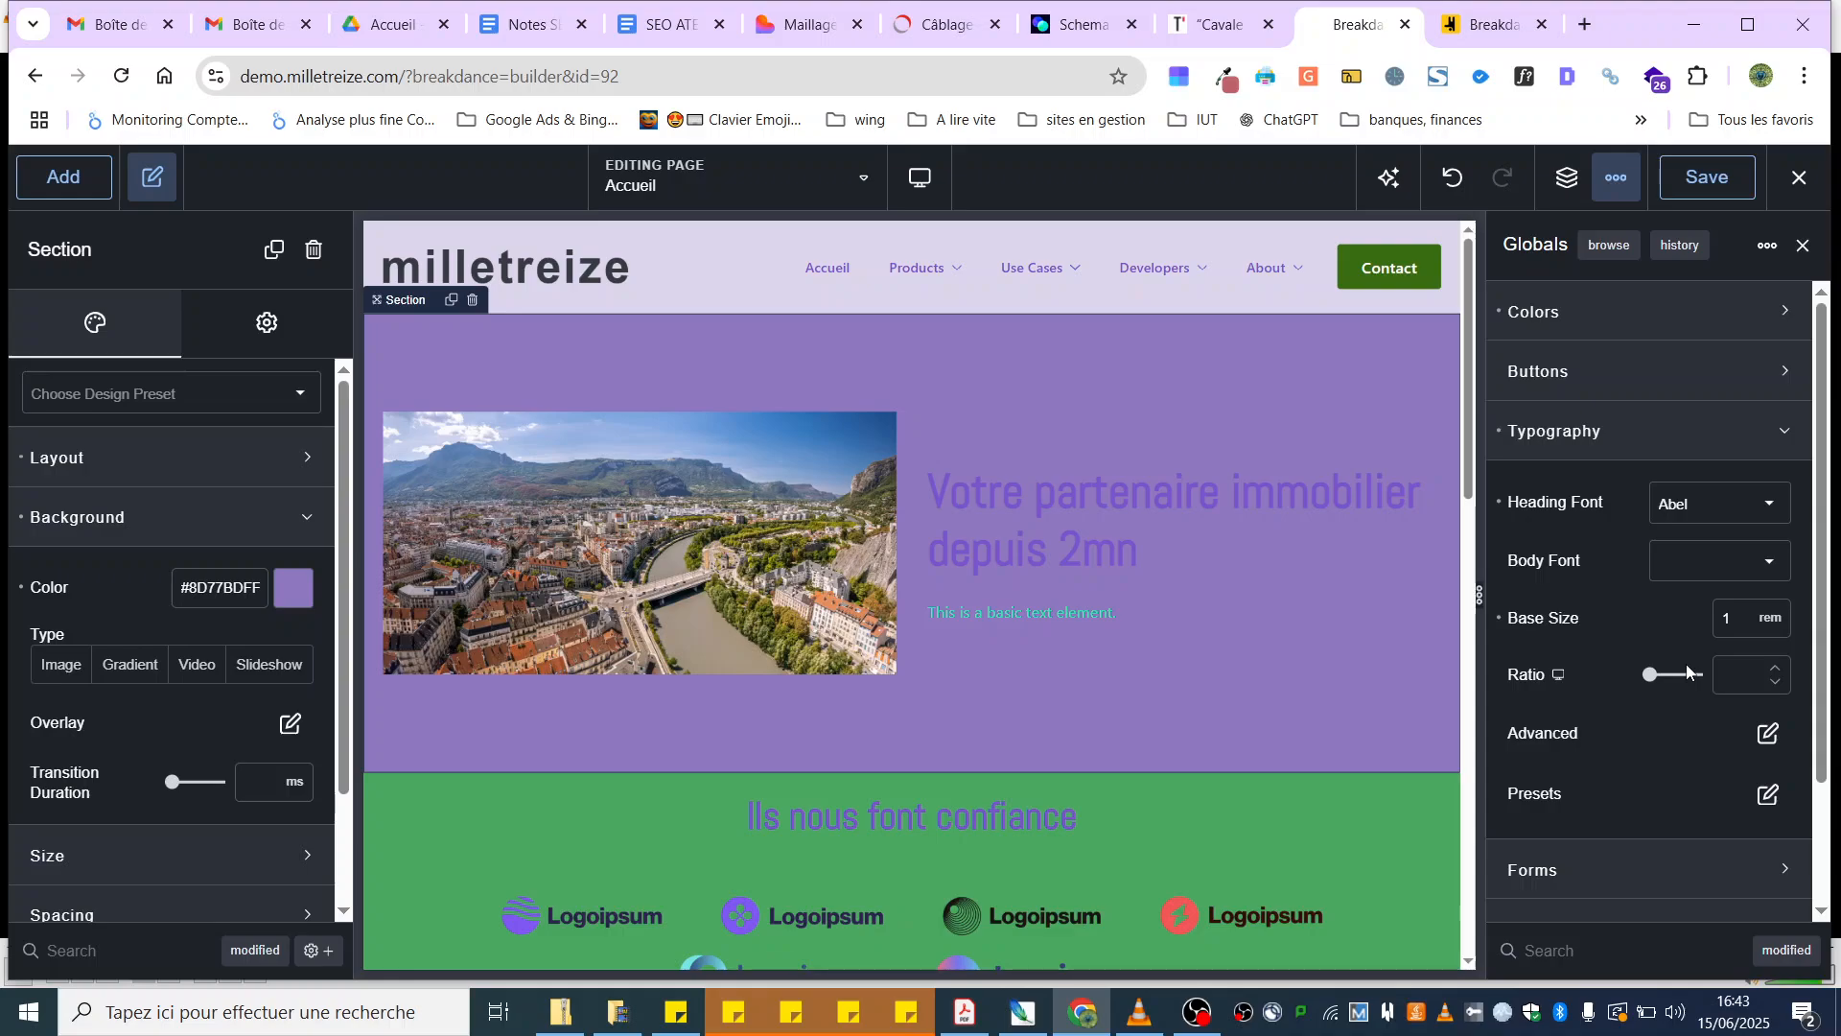
# Step: Add a global typography preset named Big H1 with a 98 px font size and weight 800
pyautogui.click(1769, 794)
pyautogui.scroll(-2, 1585, 687)
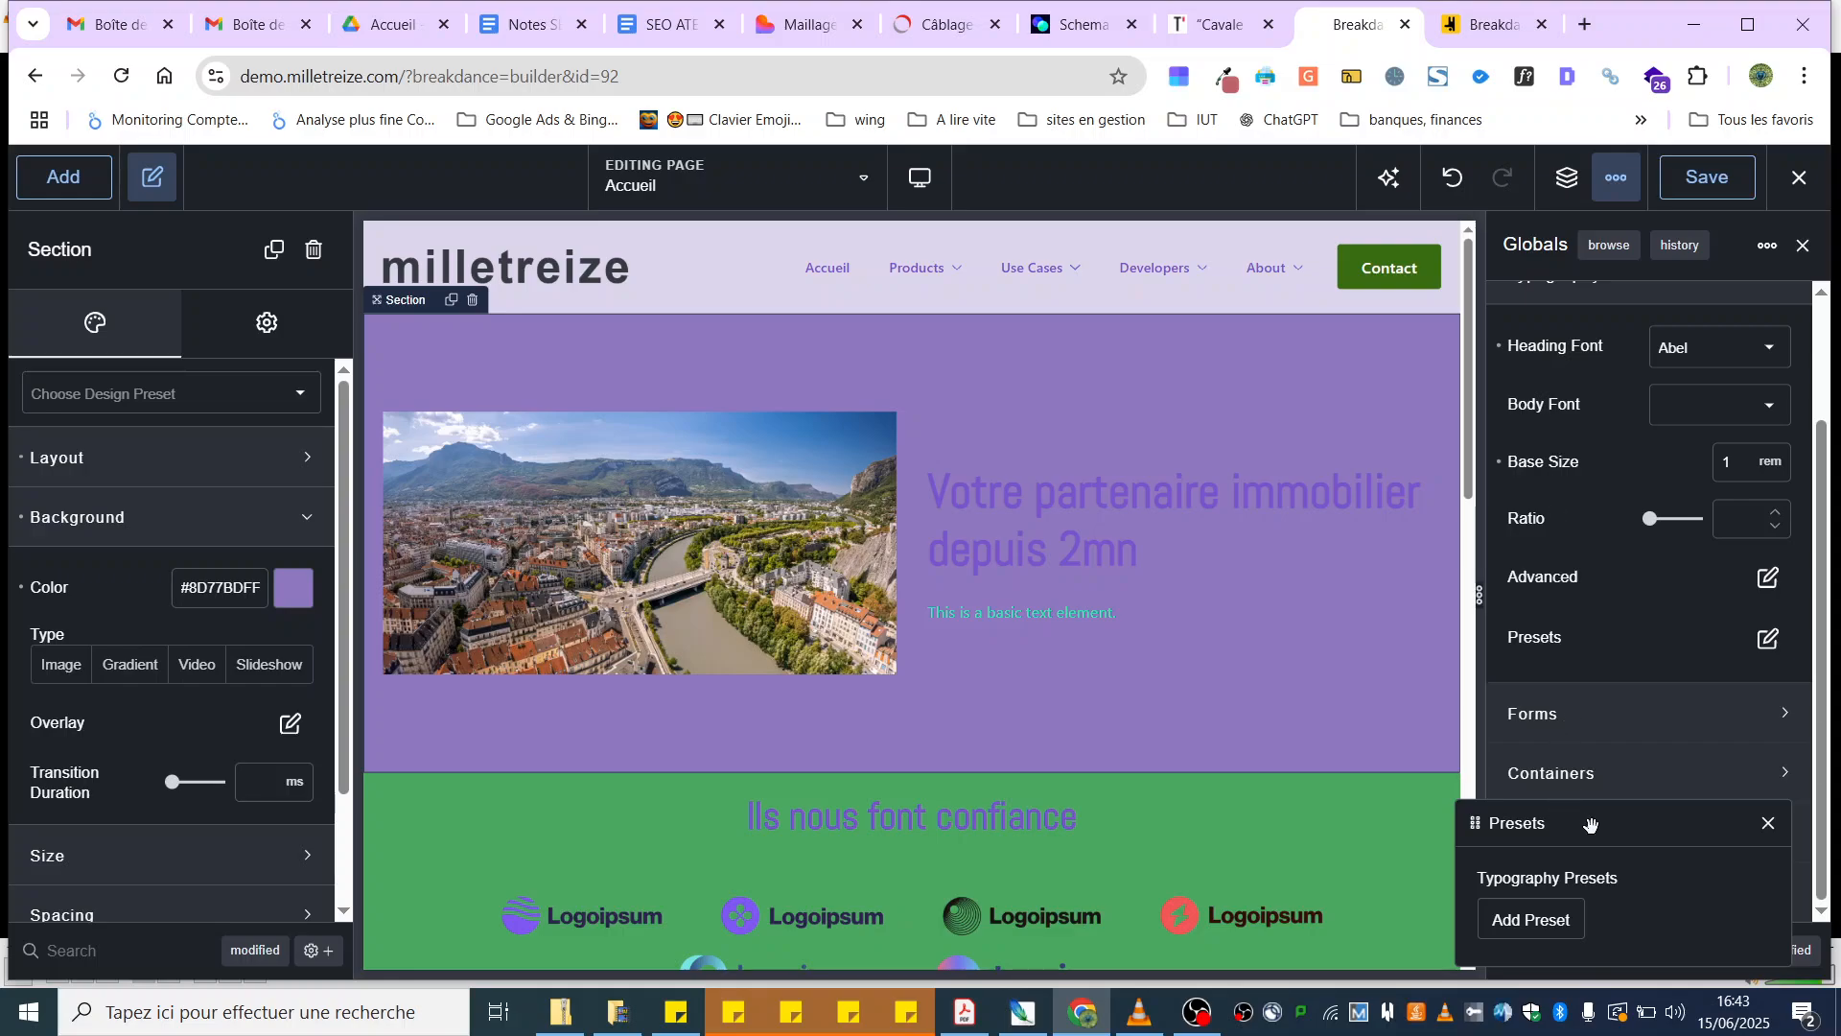
pyautogui.moveTo(1591, 826); pyautogui.dragTo(1201, 612)
pyautogui.click(1145, 700)
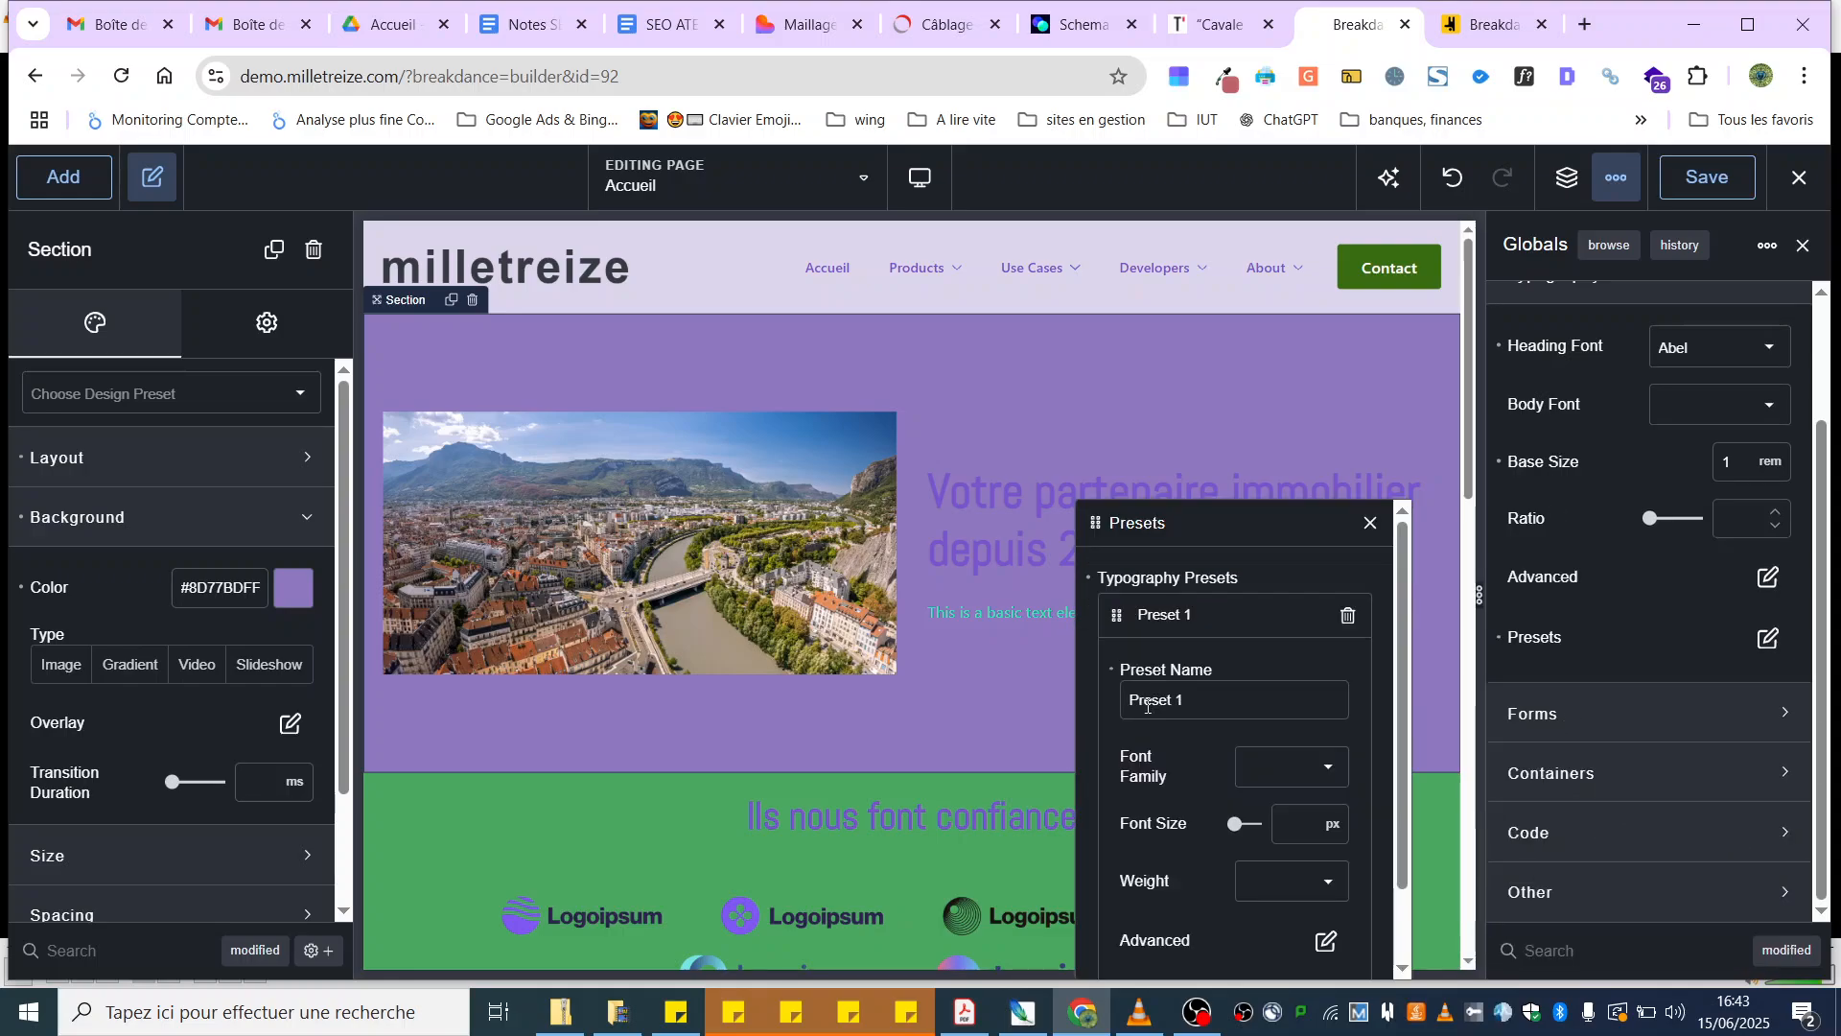
pyautogui.moveTo(1233, 706); pyautogui.dragTo(999, 689)
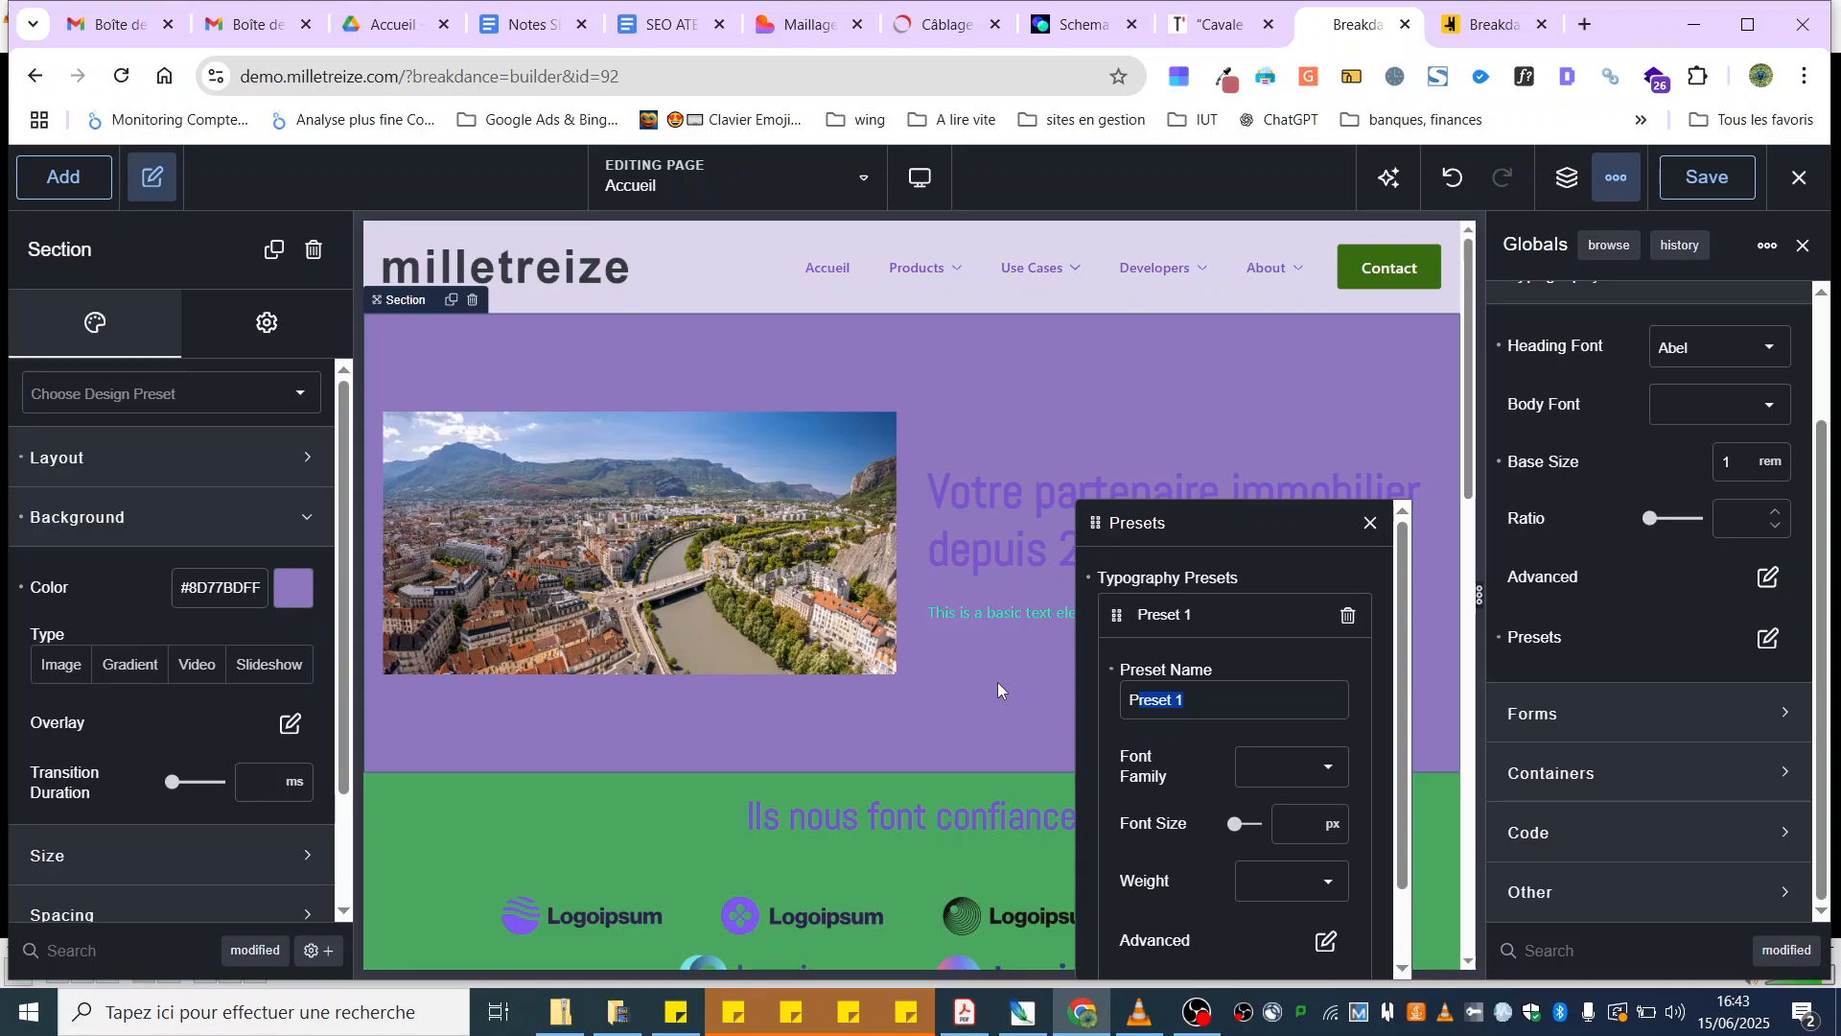
pyautogui.press('BackSpace')
pyautogui.write('Bih H1')
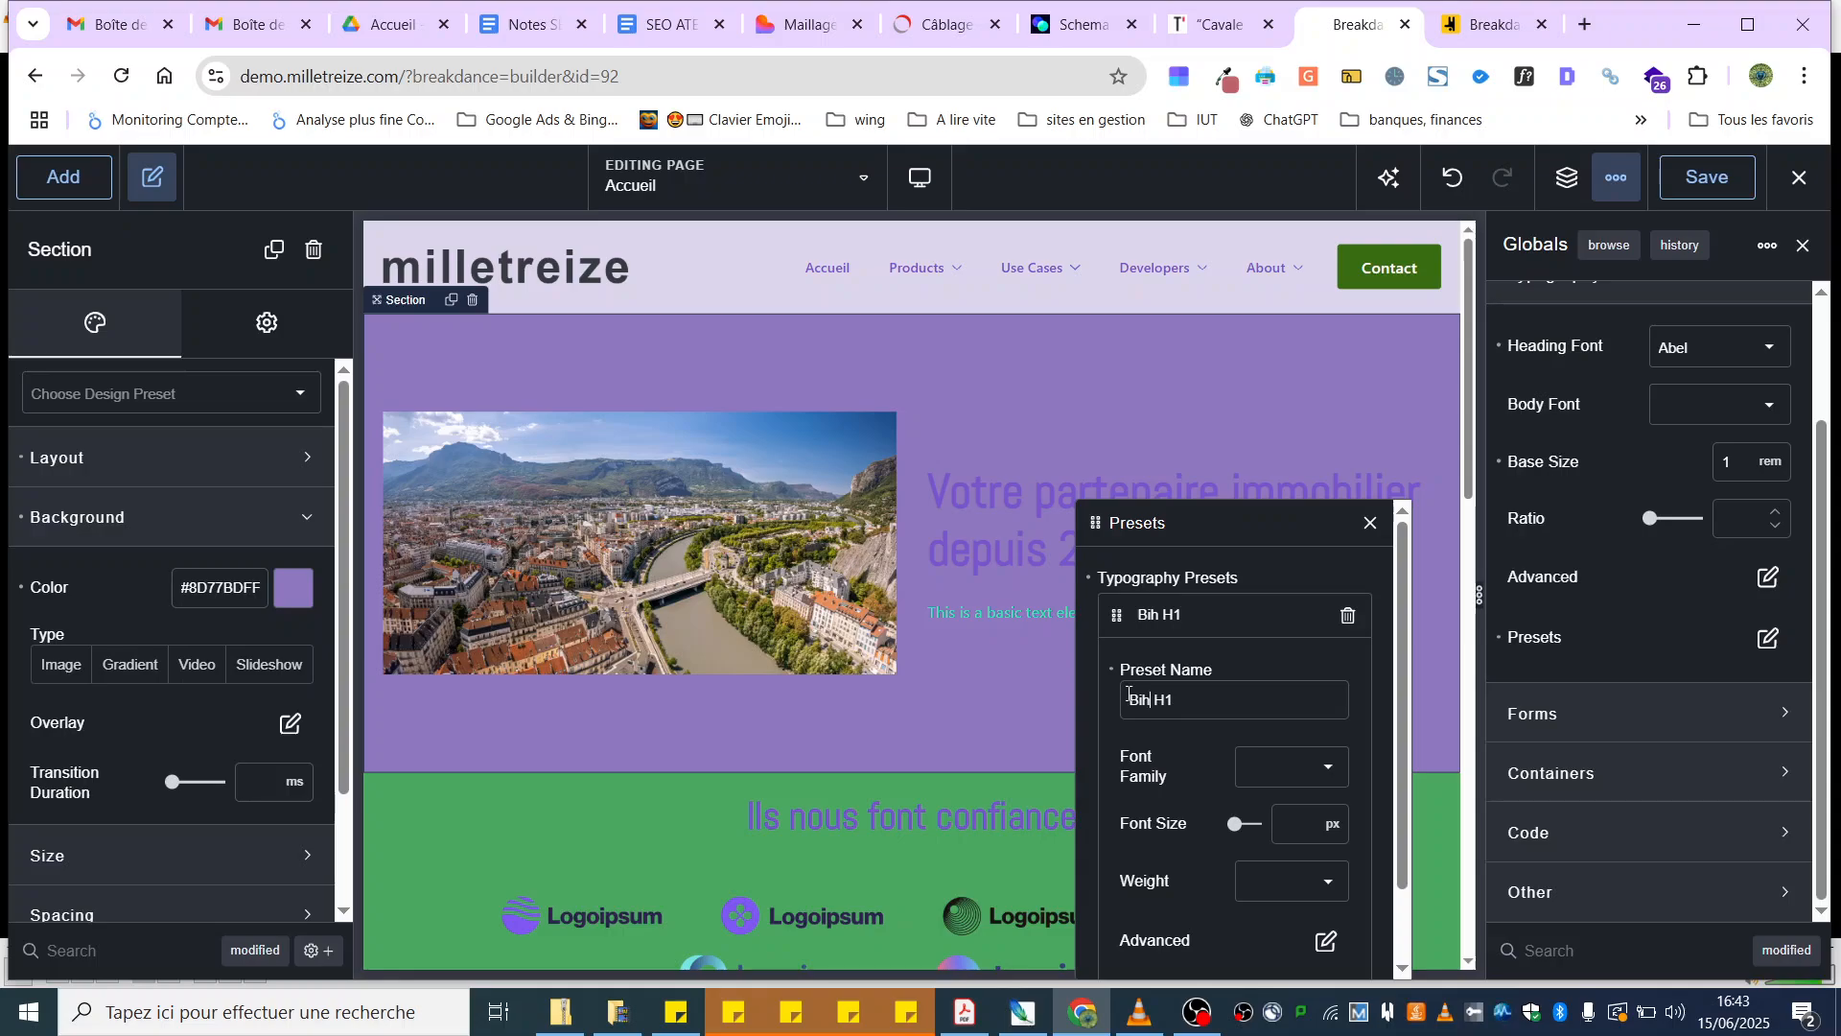
pyautogui.press('BackSpace')
pyautogui.write('g')
pyautogui.moveTo(1234, 828); pyautogui.dragTo(1249, 824)
pyautogui.click(1273, 885)
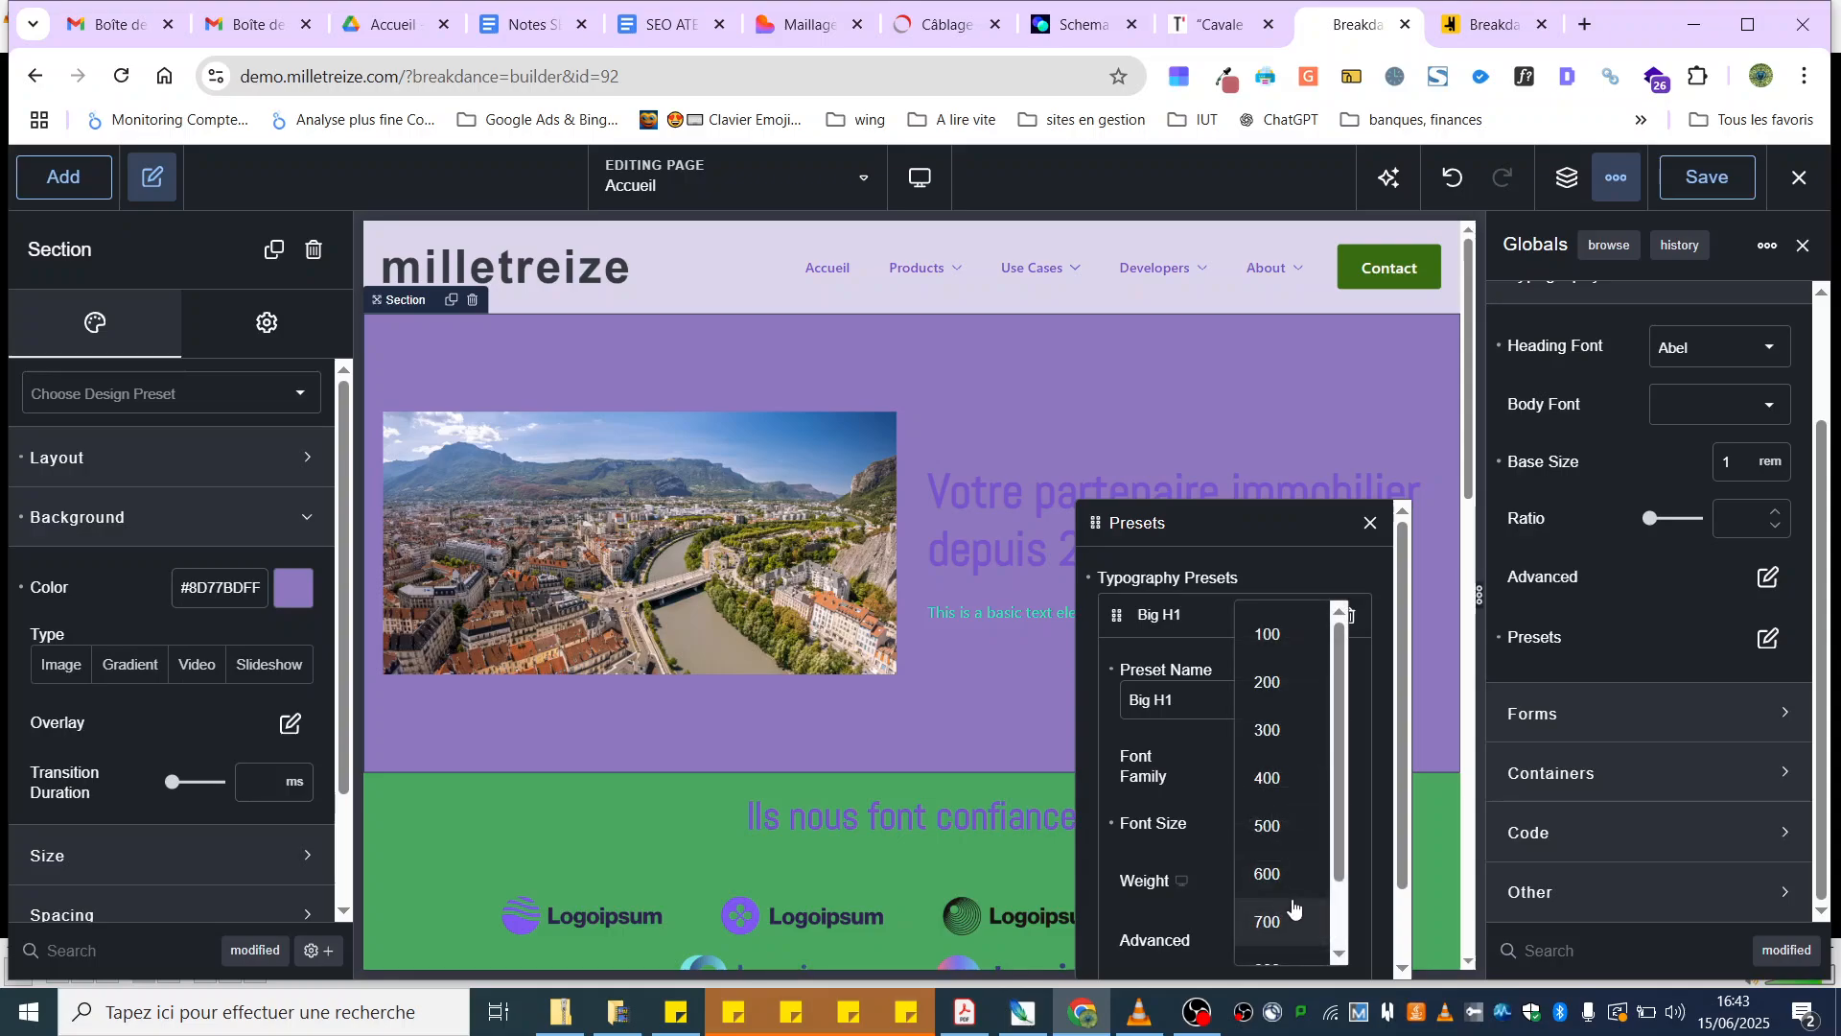
pyautogui.click(1267, 899)
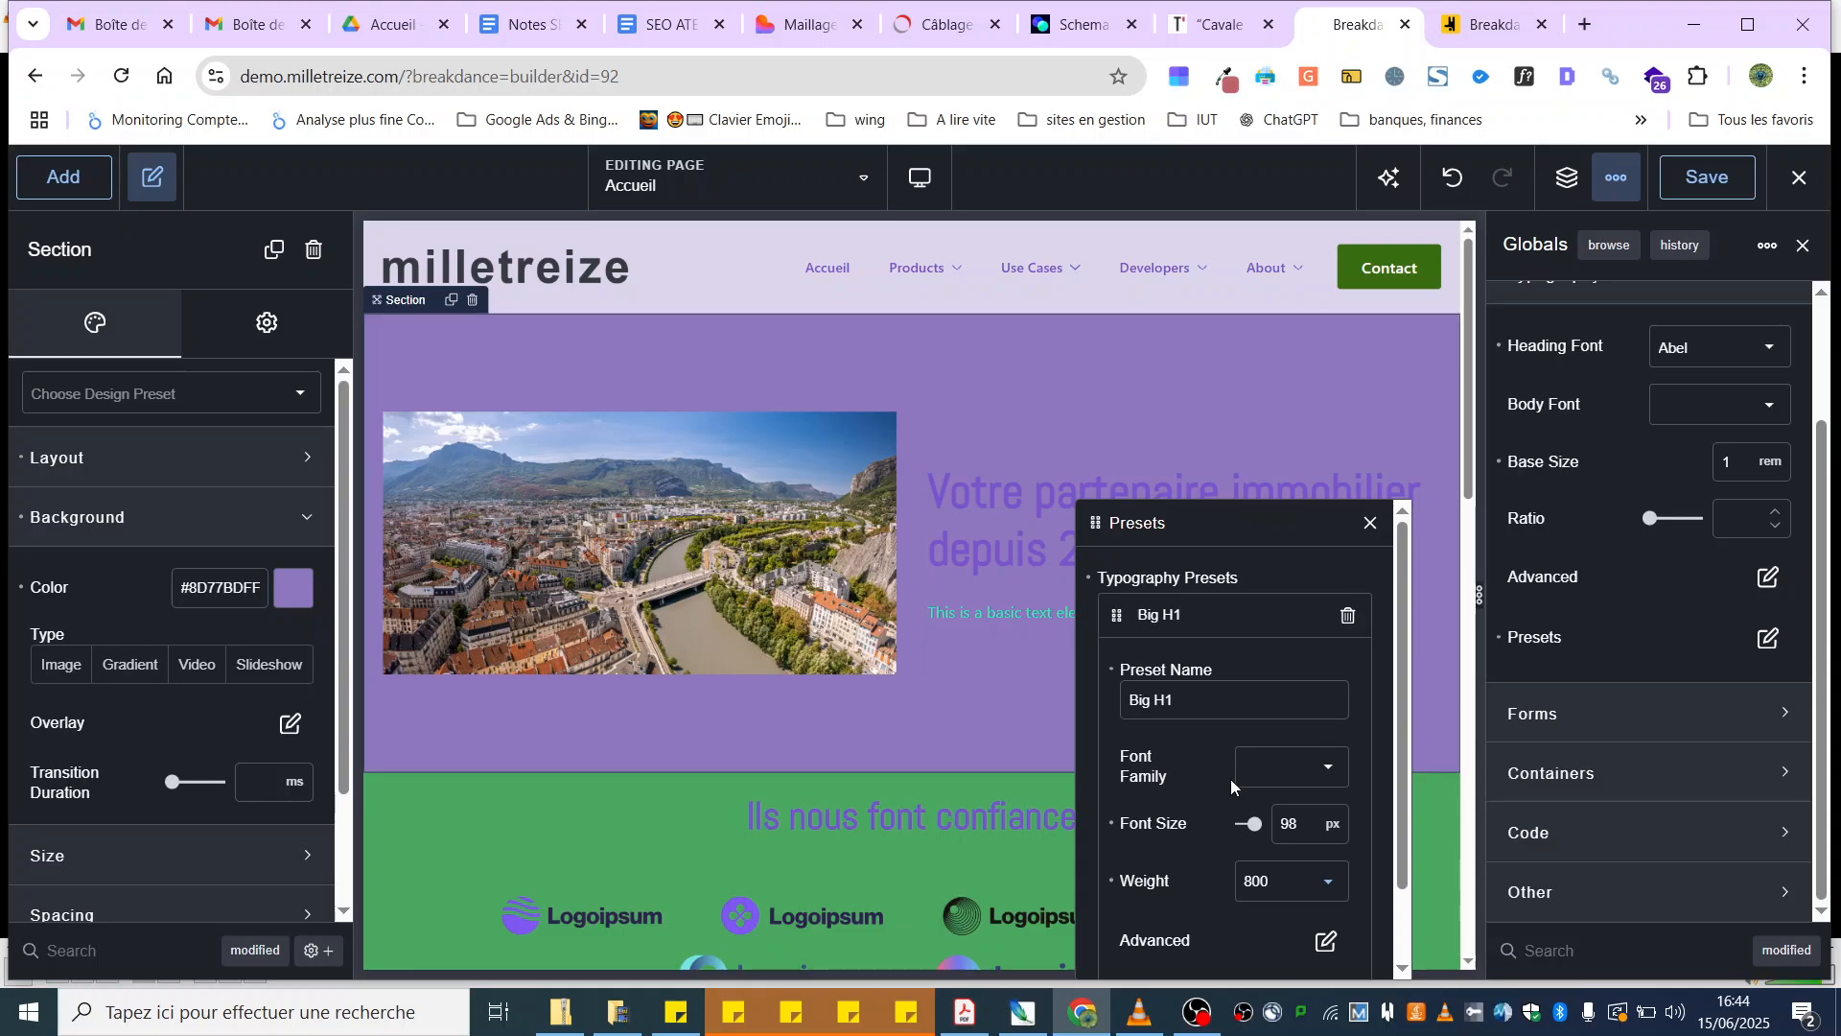
# Step: Add a second global typography preset named Moyen H1 with a 50 px font size and uppercase transform, and close the presets
pyautogui.scroll(-1, 1230, 778)
pyautogui.click(1150, 935)
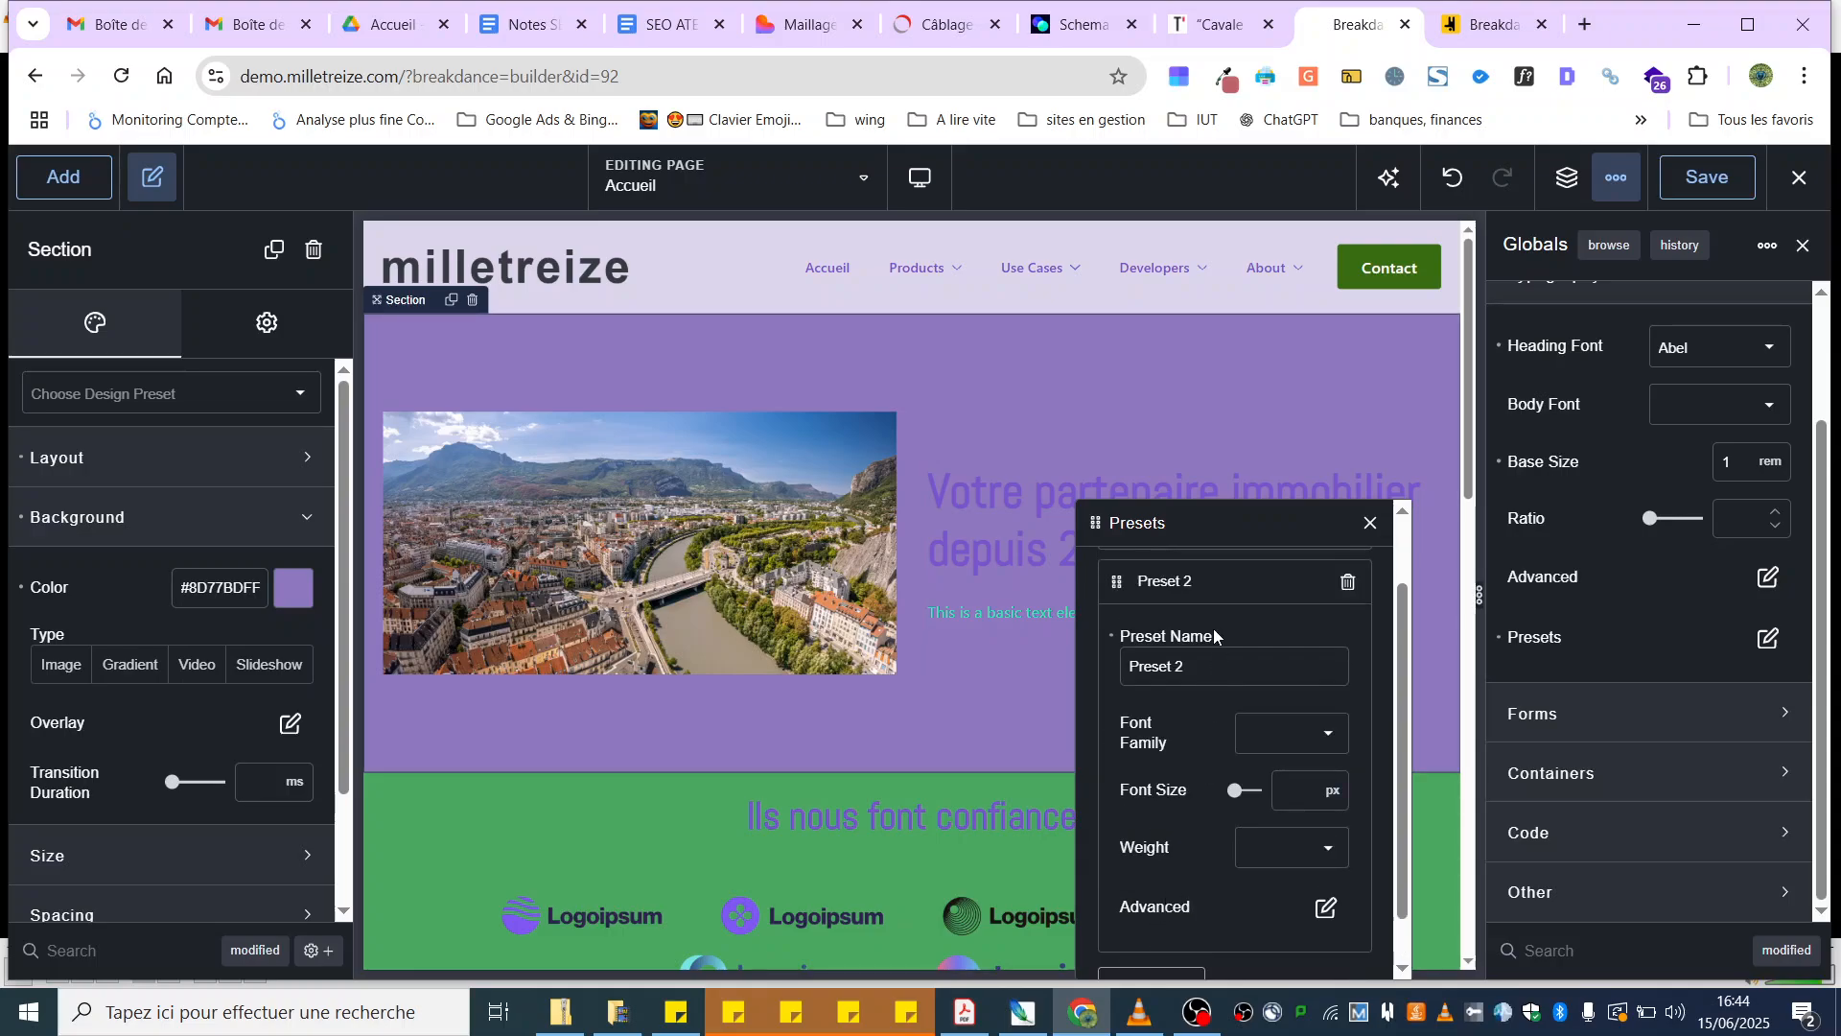
pyautogui.moveTo(1194, 666); pyautogui.dragTo(1085, 659)
pyautogui.write('Moyen H1')
pyautogui.click(1328, 790)
pyautogui.write('50')
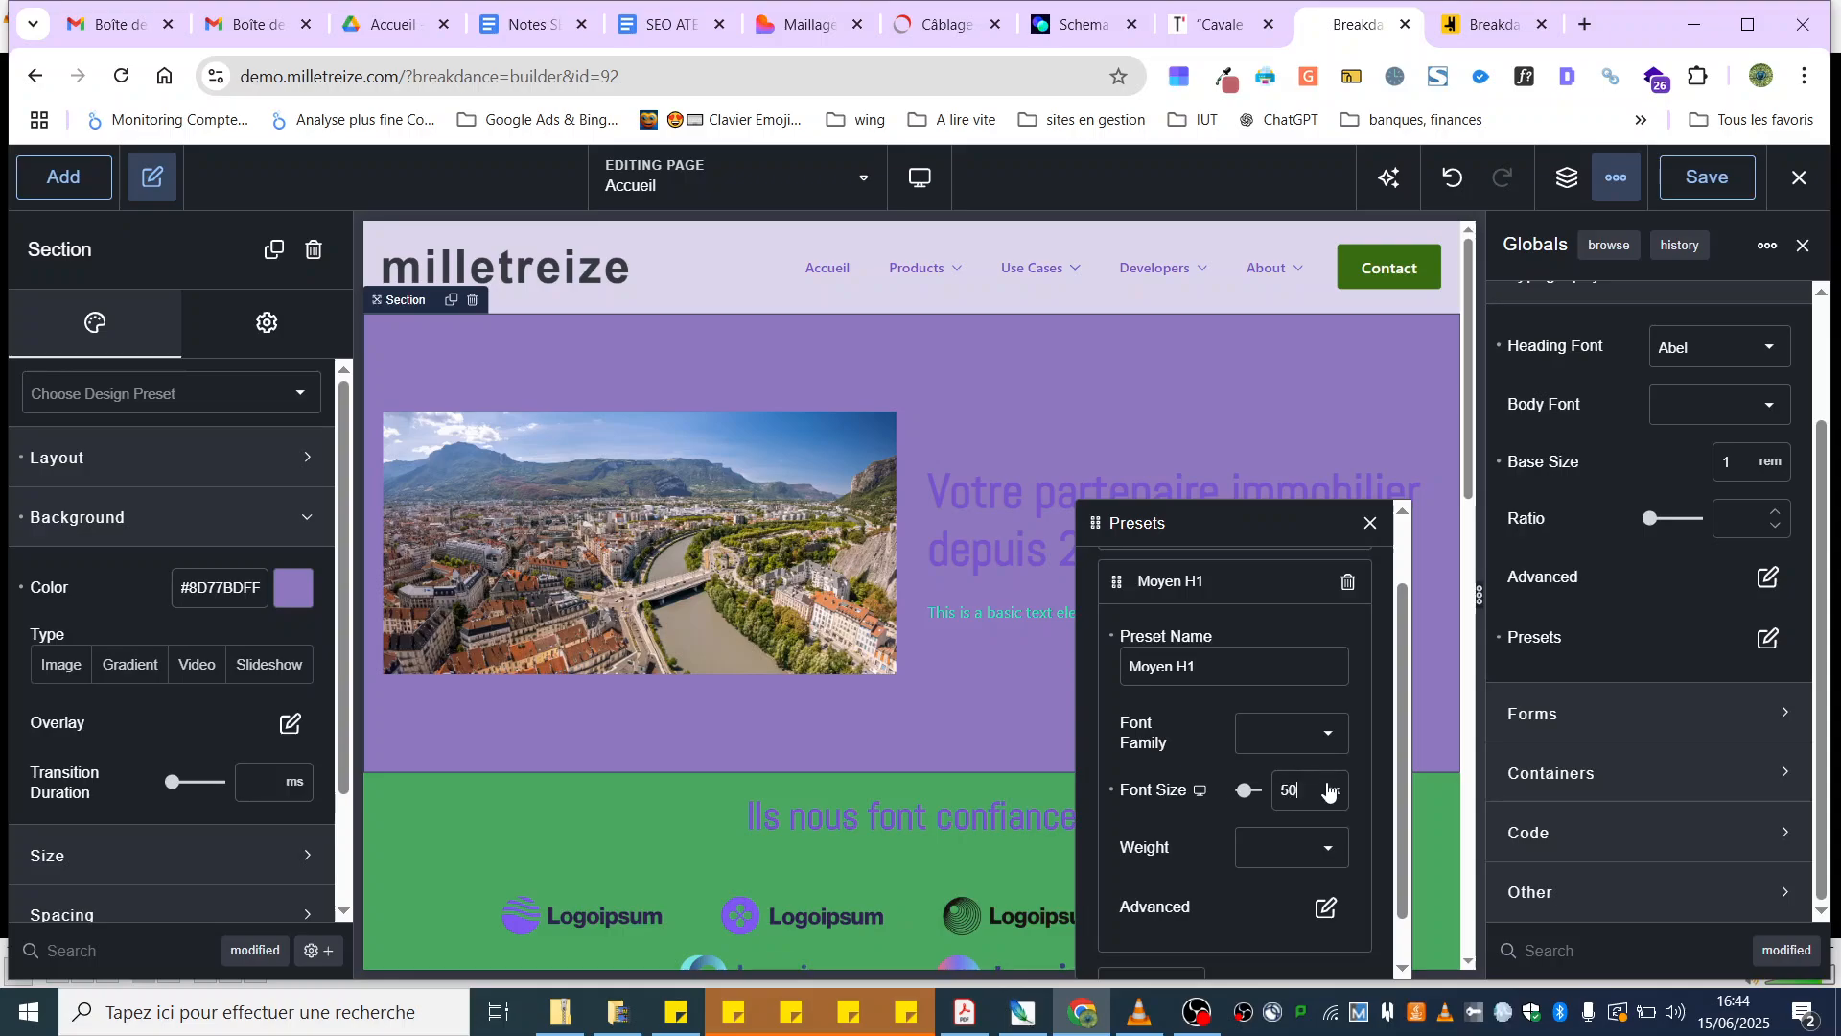
pyautogui.click(1322, 907)
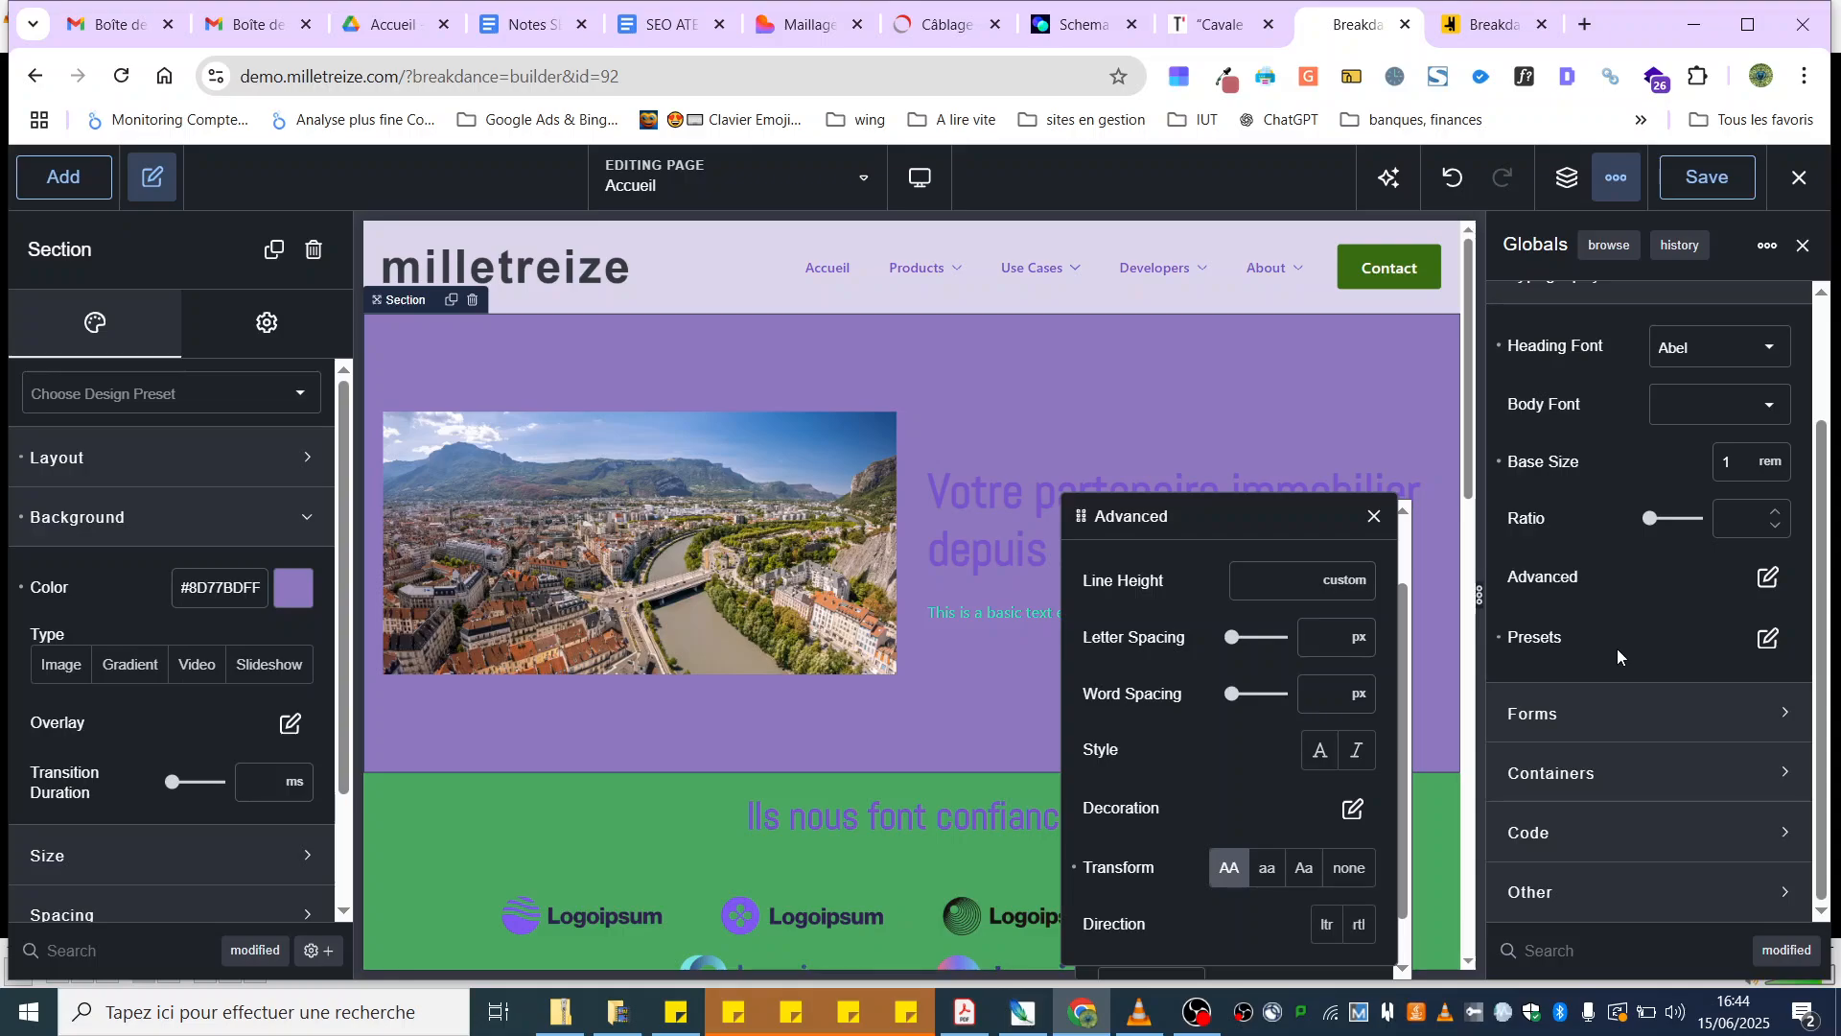
pyautogui.click(1374, 516)
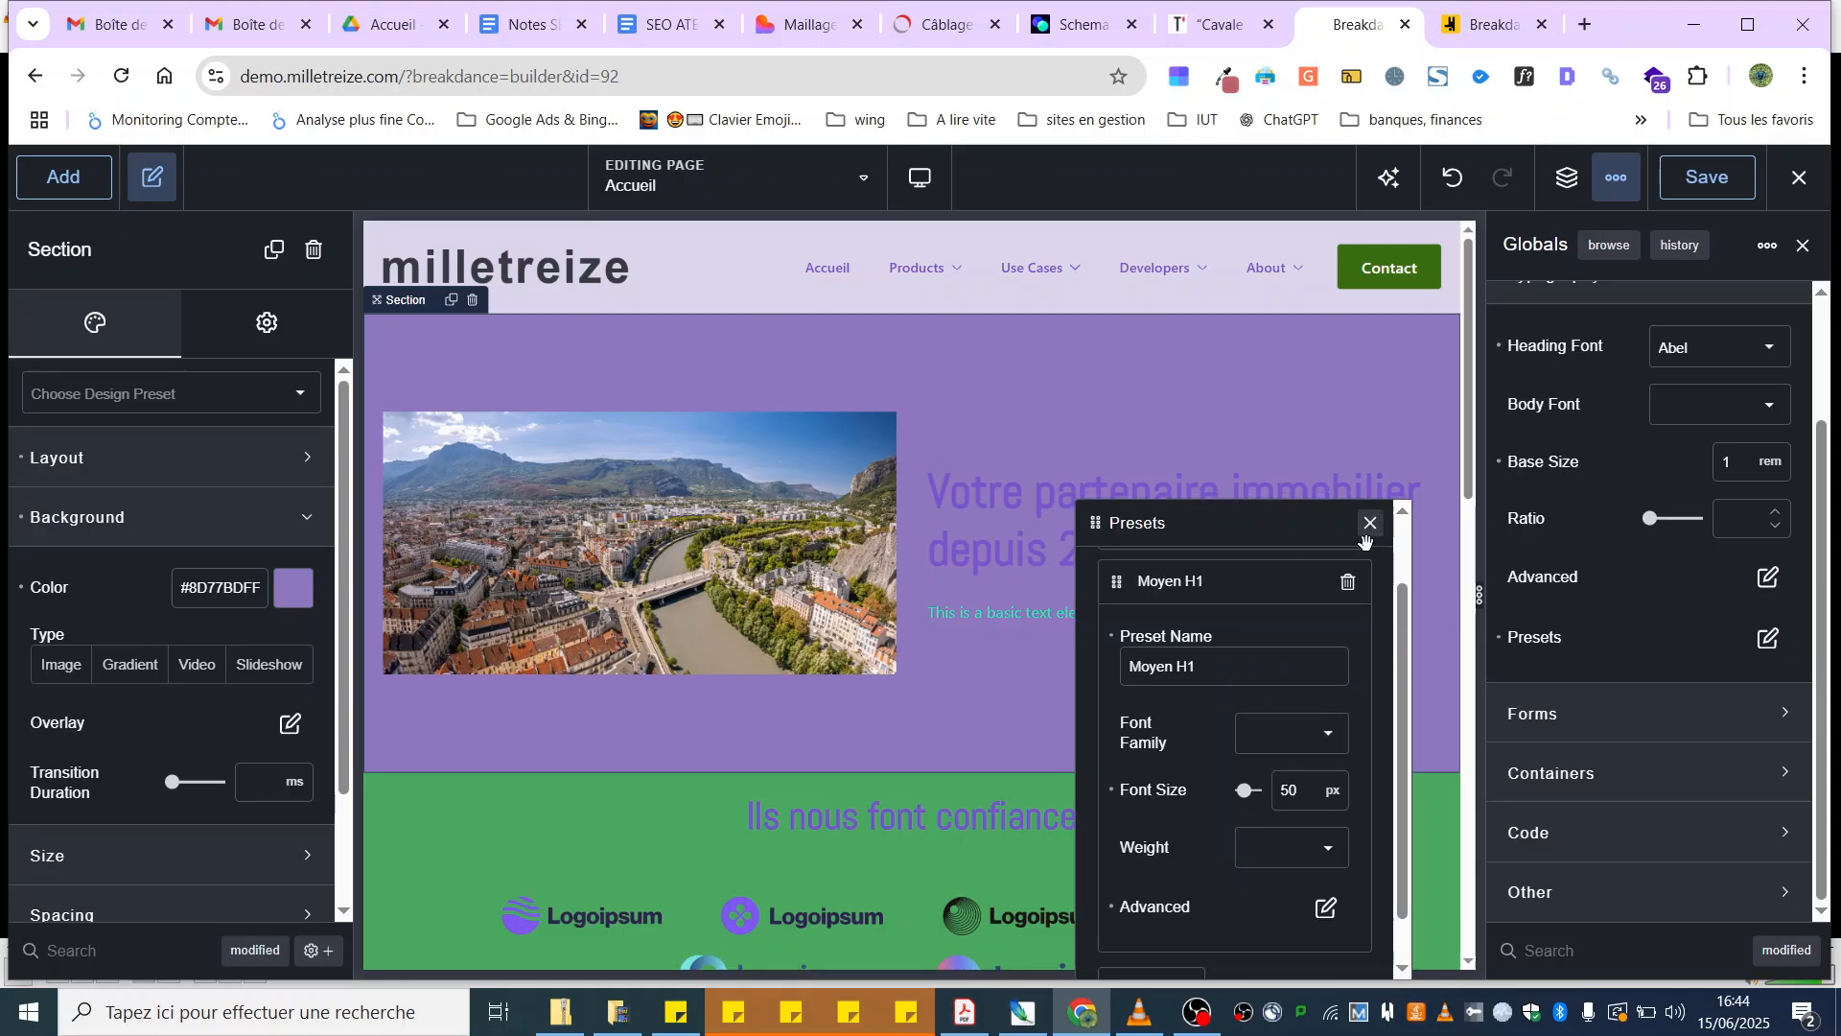
pyautogui.click(1370, 522)
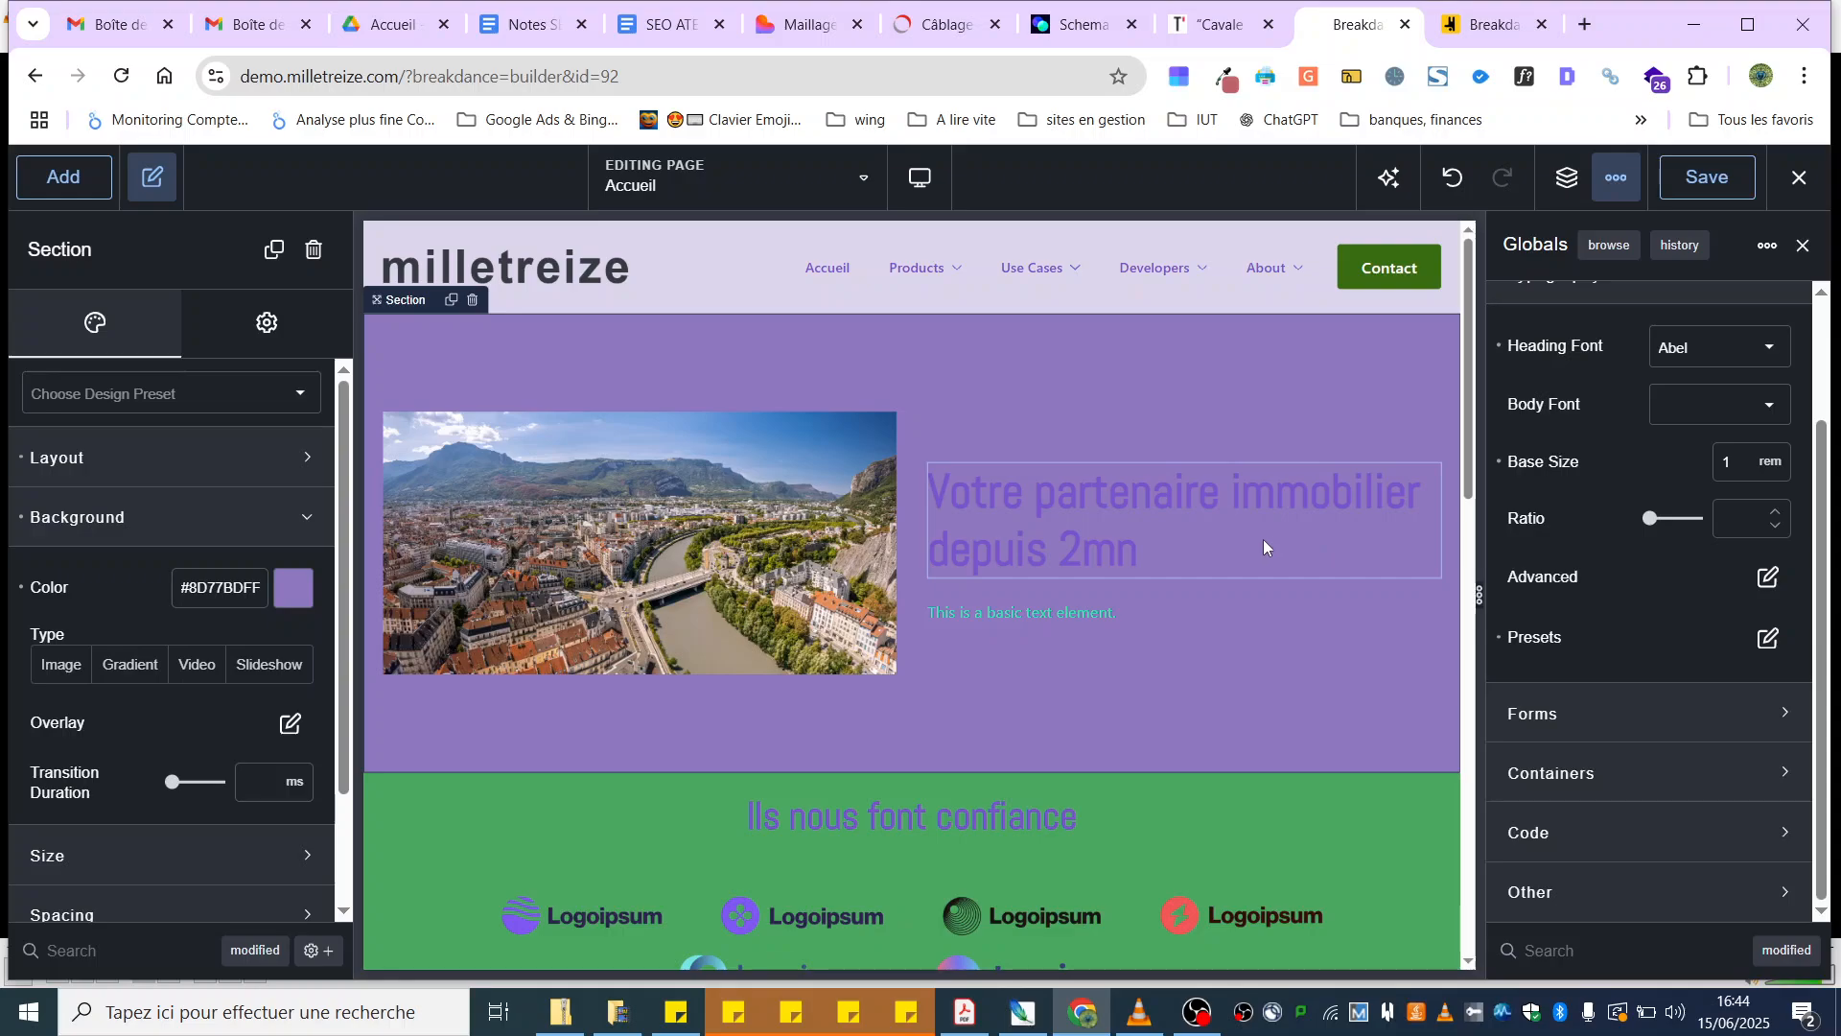
# Step: Apply the Big H1 typography preset to the heading "Votre partenaire immobilier depuis 2mn"
pyautogui.click(1024, 525)
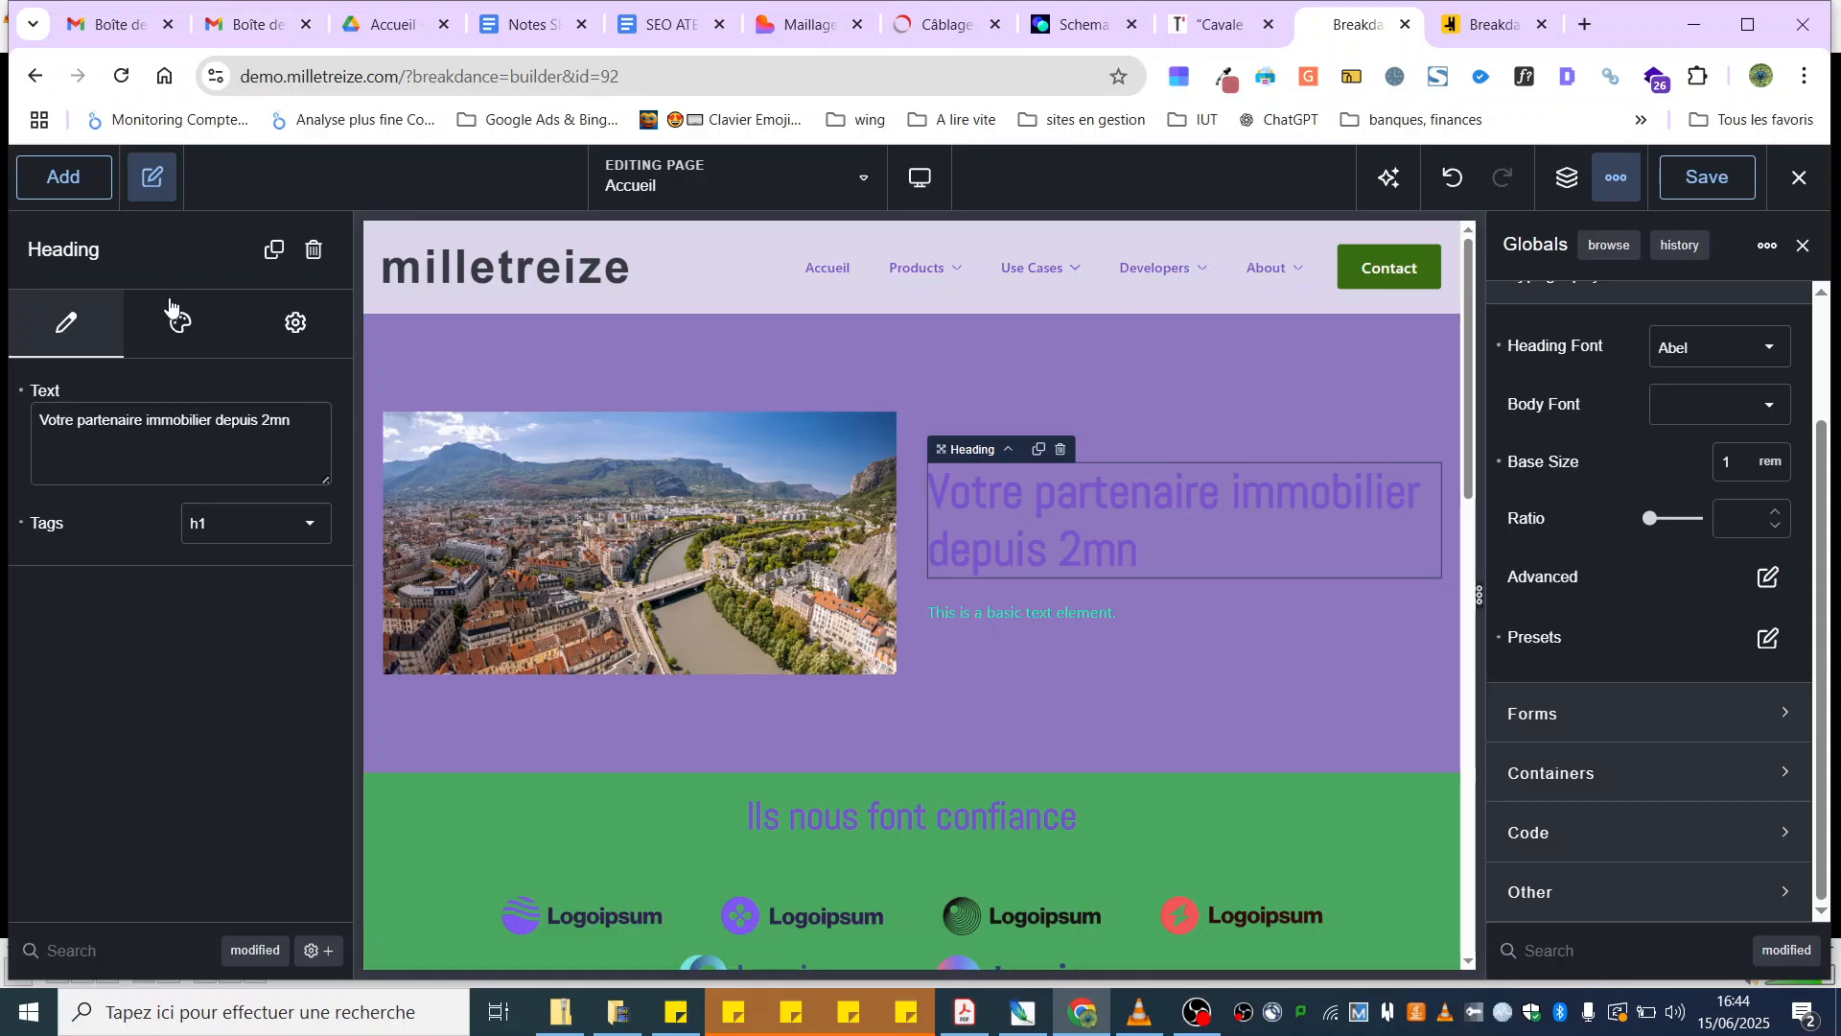
pyautogui.click(185, 334)
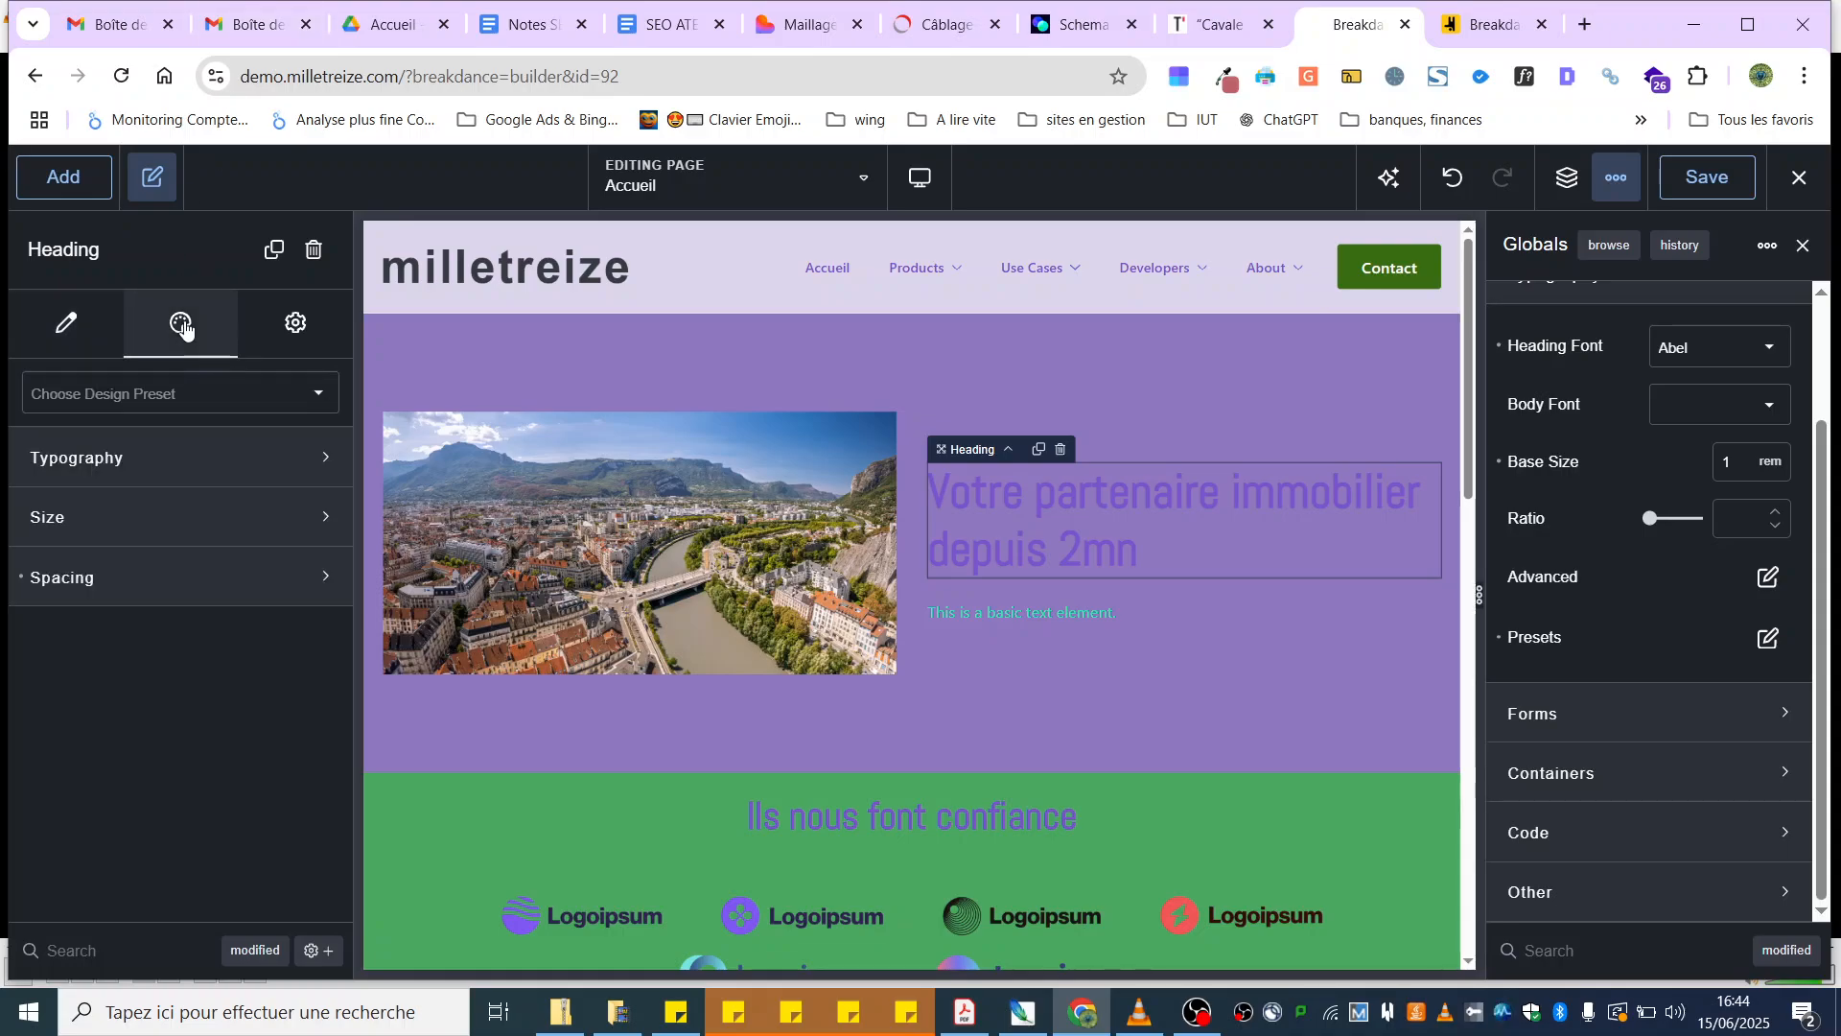
pyautogui.click(93, 462)
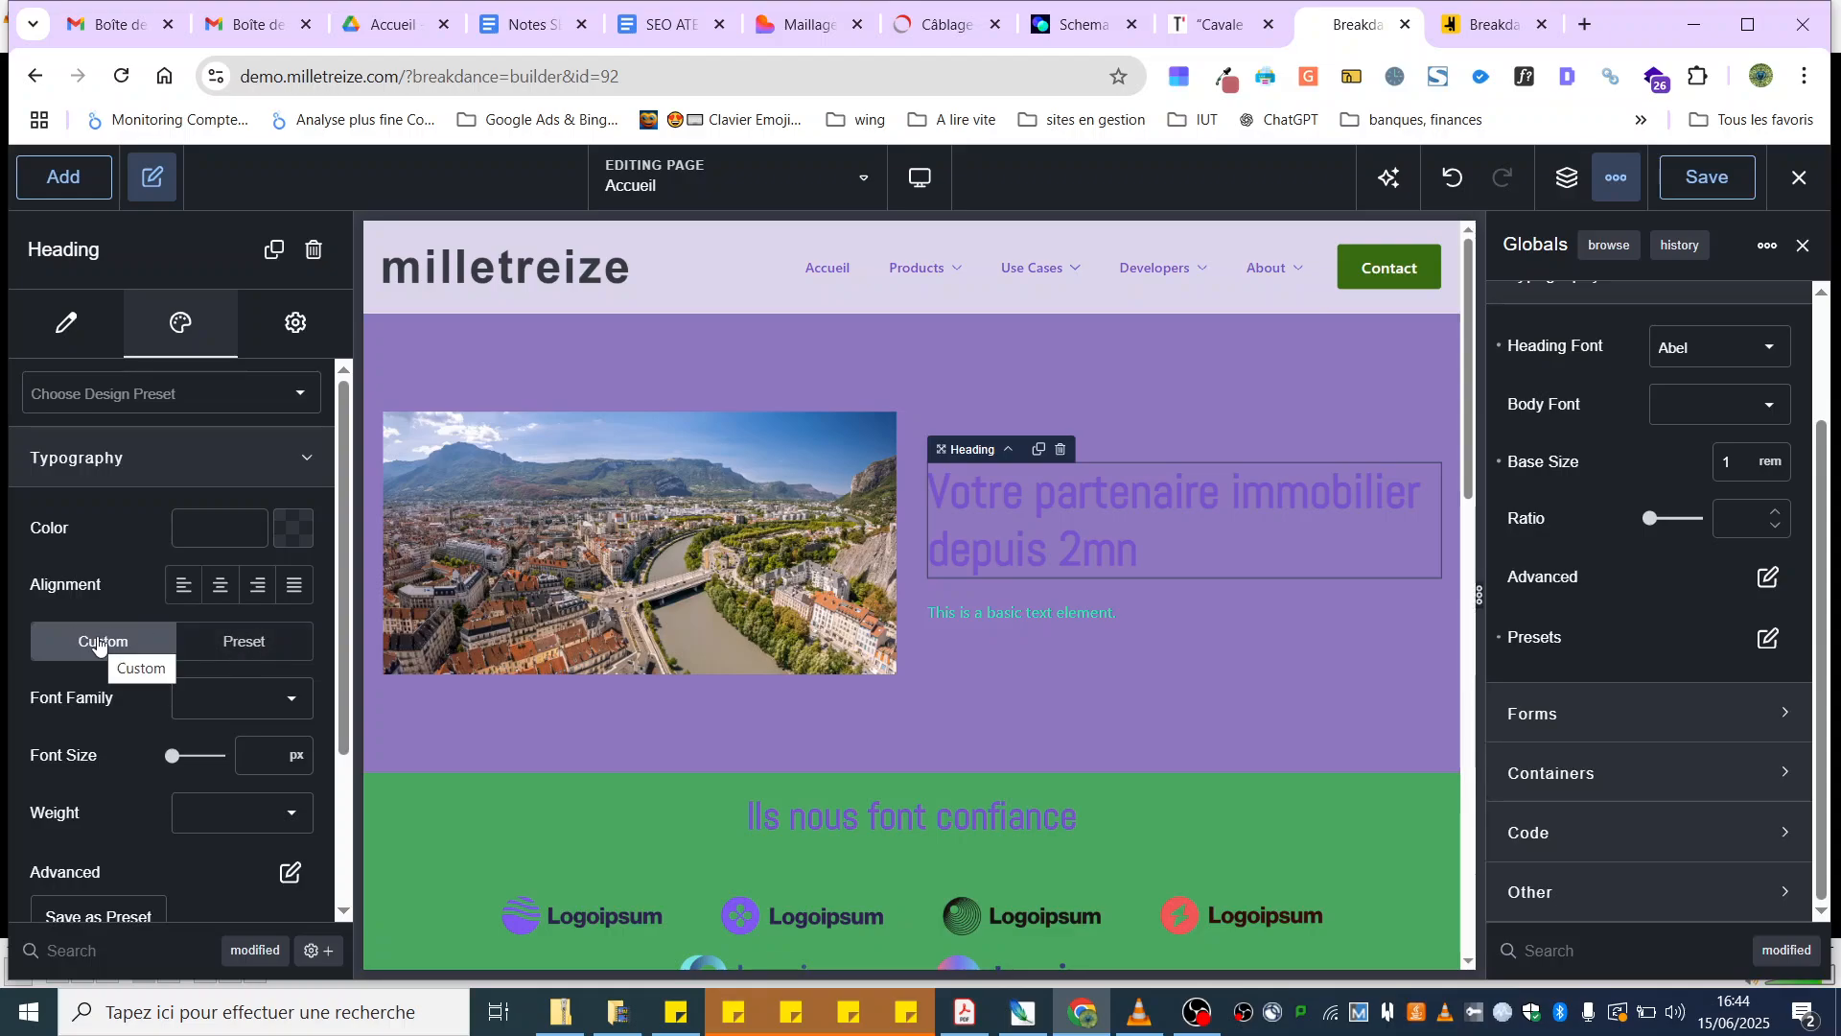
pyautogui.click(244, 640)
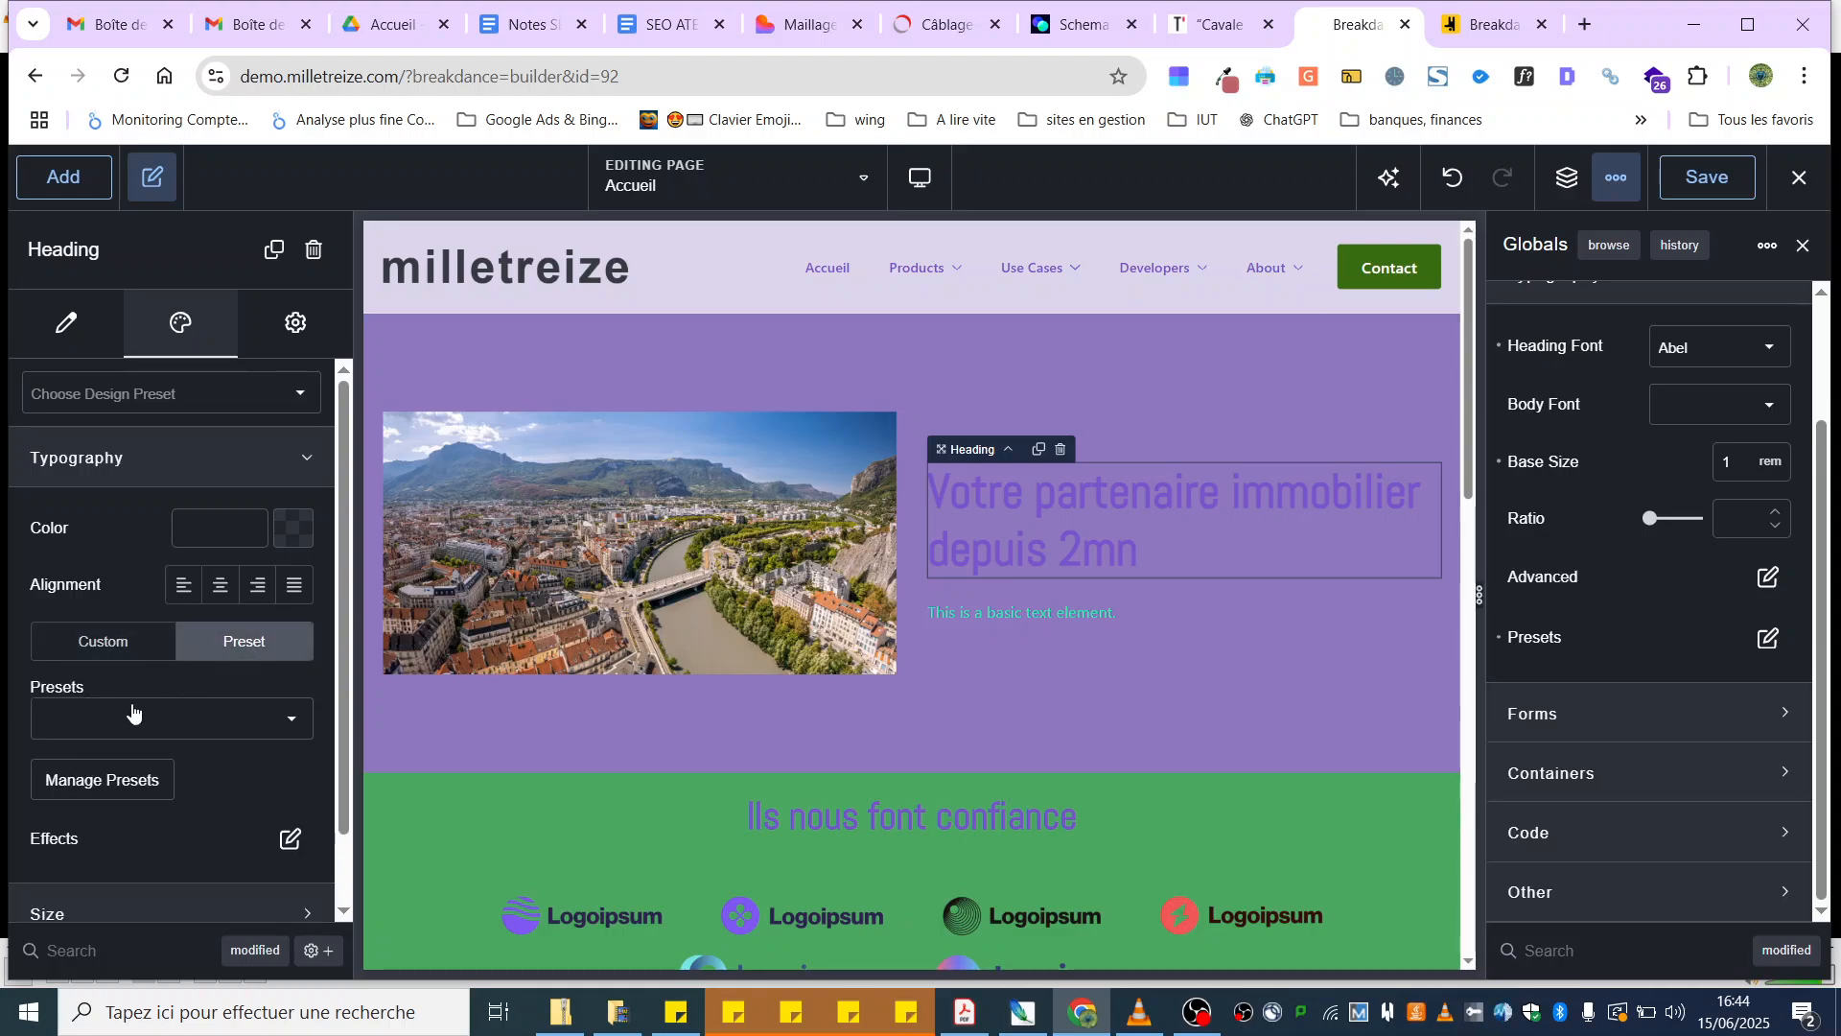
pyautogui.click(107, 719)
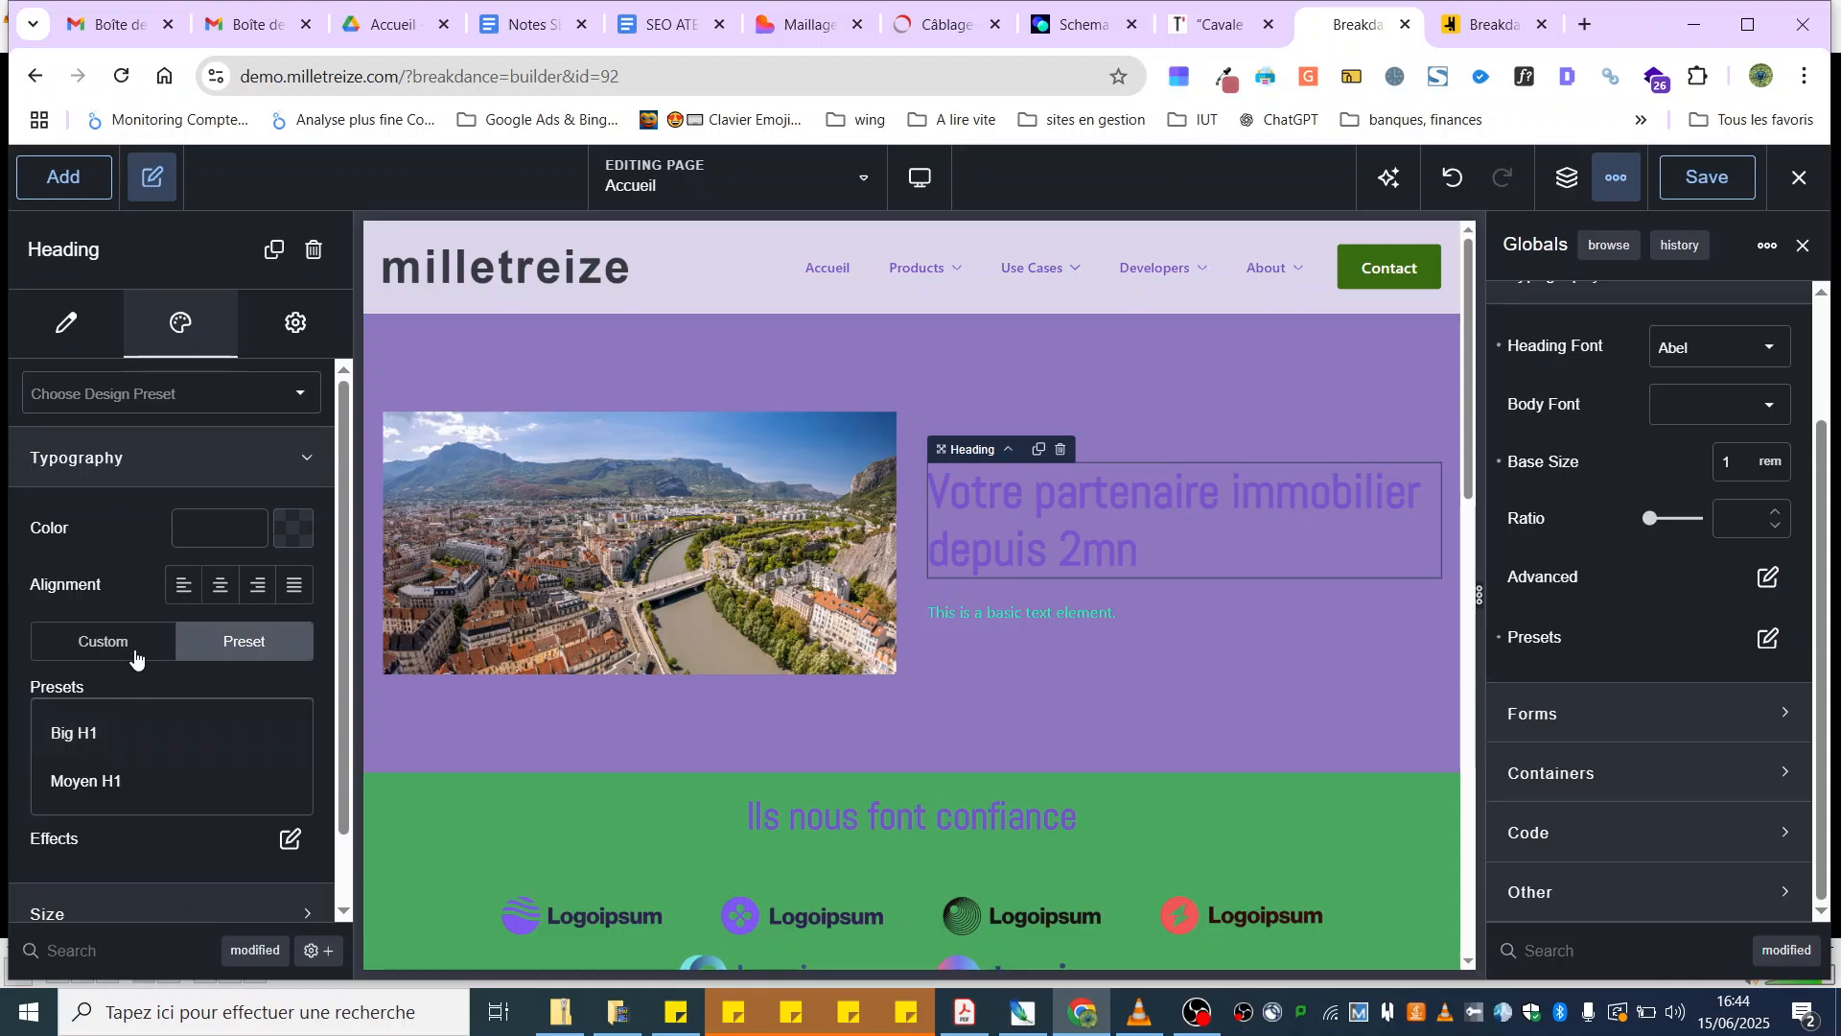
pyautogui.click(91, 734)
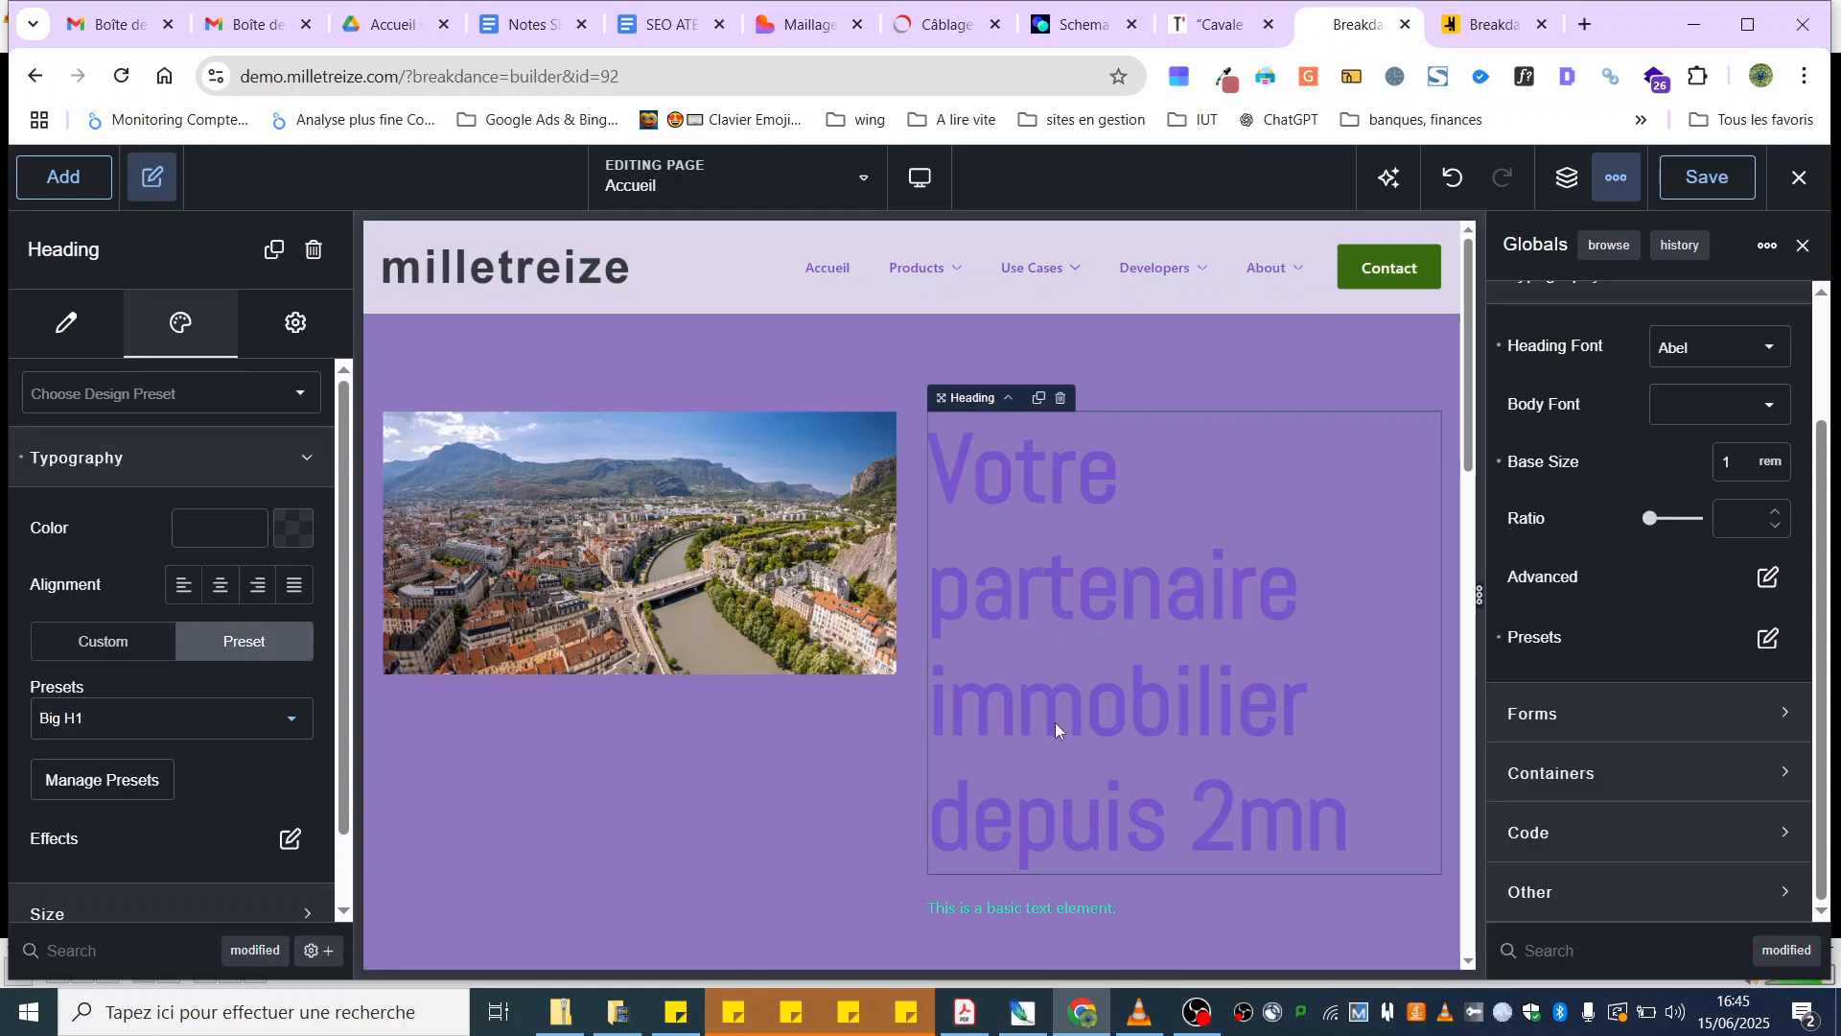
# Step: Apply the Moyen H1 typography preset to the heading "Ils nous font confiance"
pyautogui.scroll(-4, 497, 745)
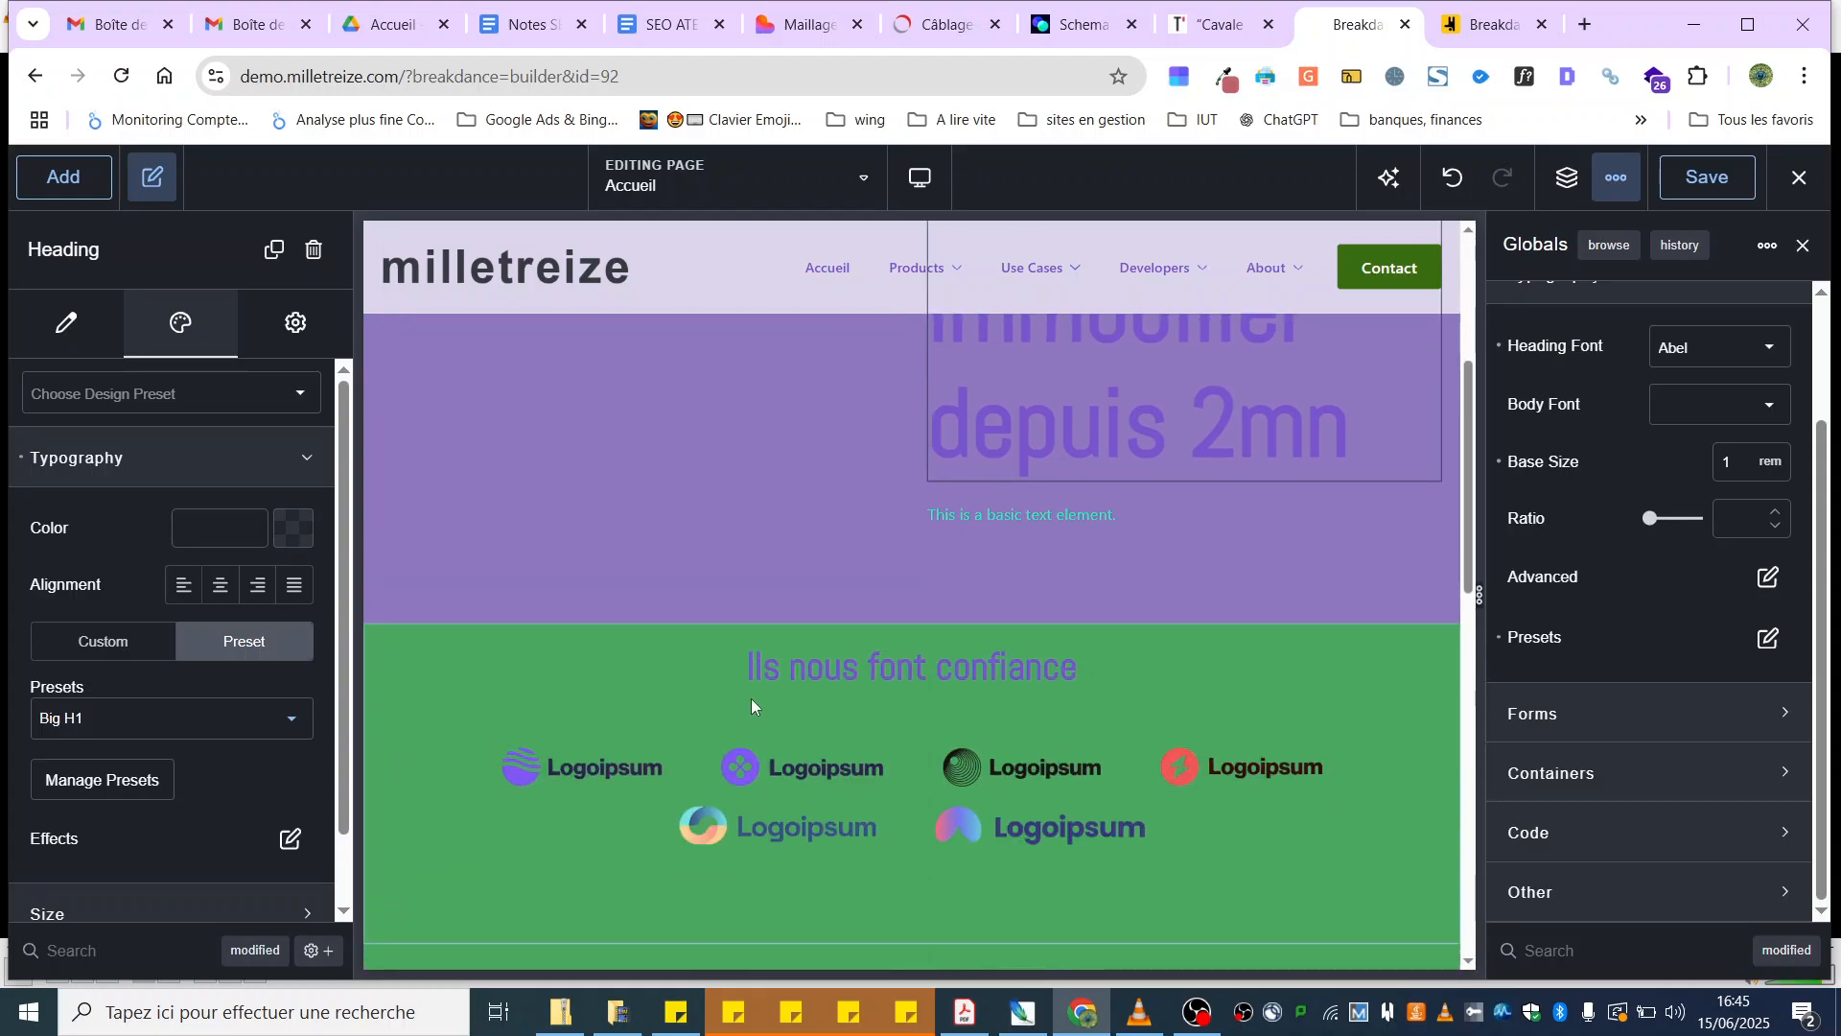
pyautogui.click(784, 666)
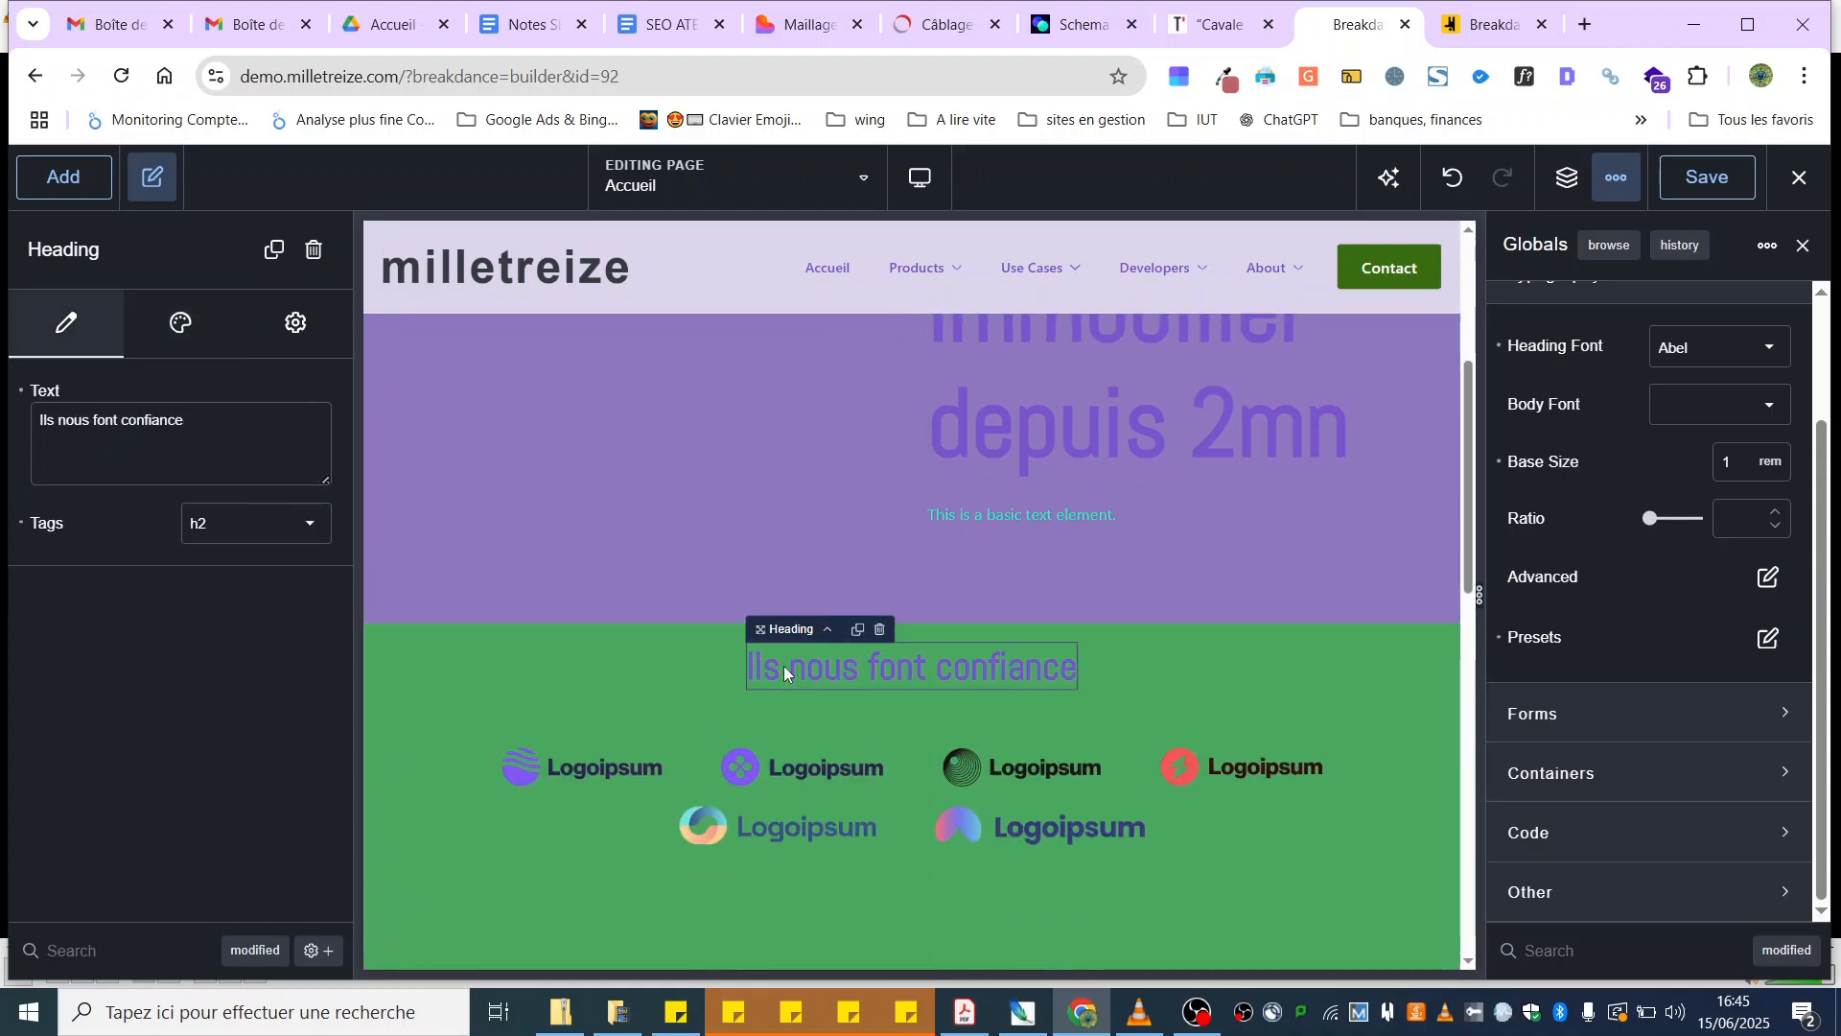
pyautogui.click(181, 322)
pyautogui.click(98, 462)
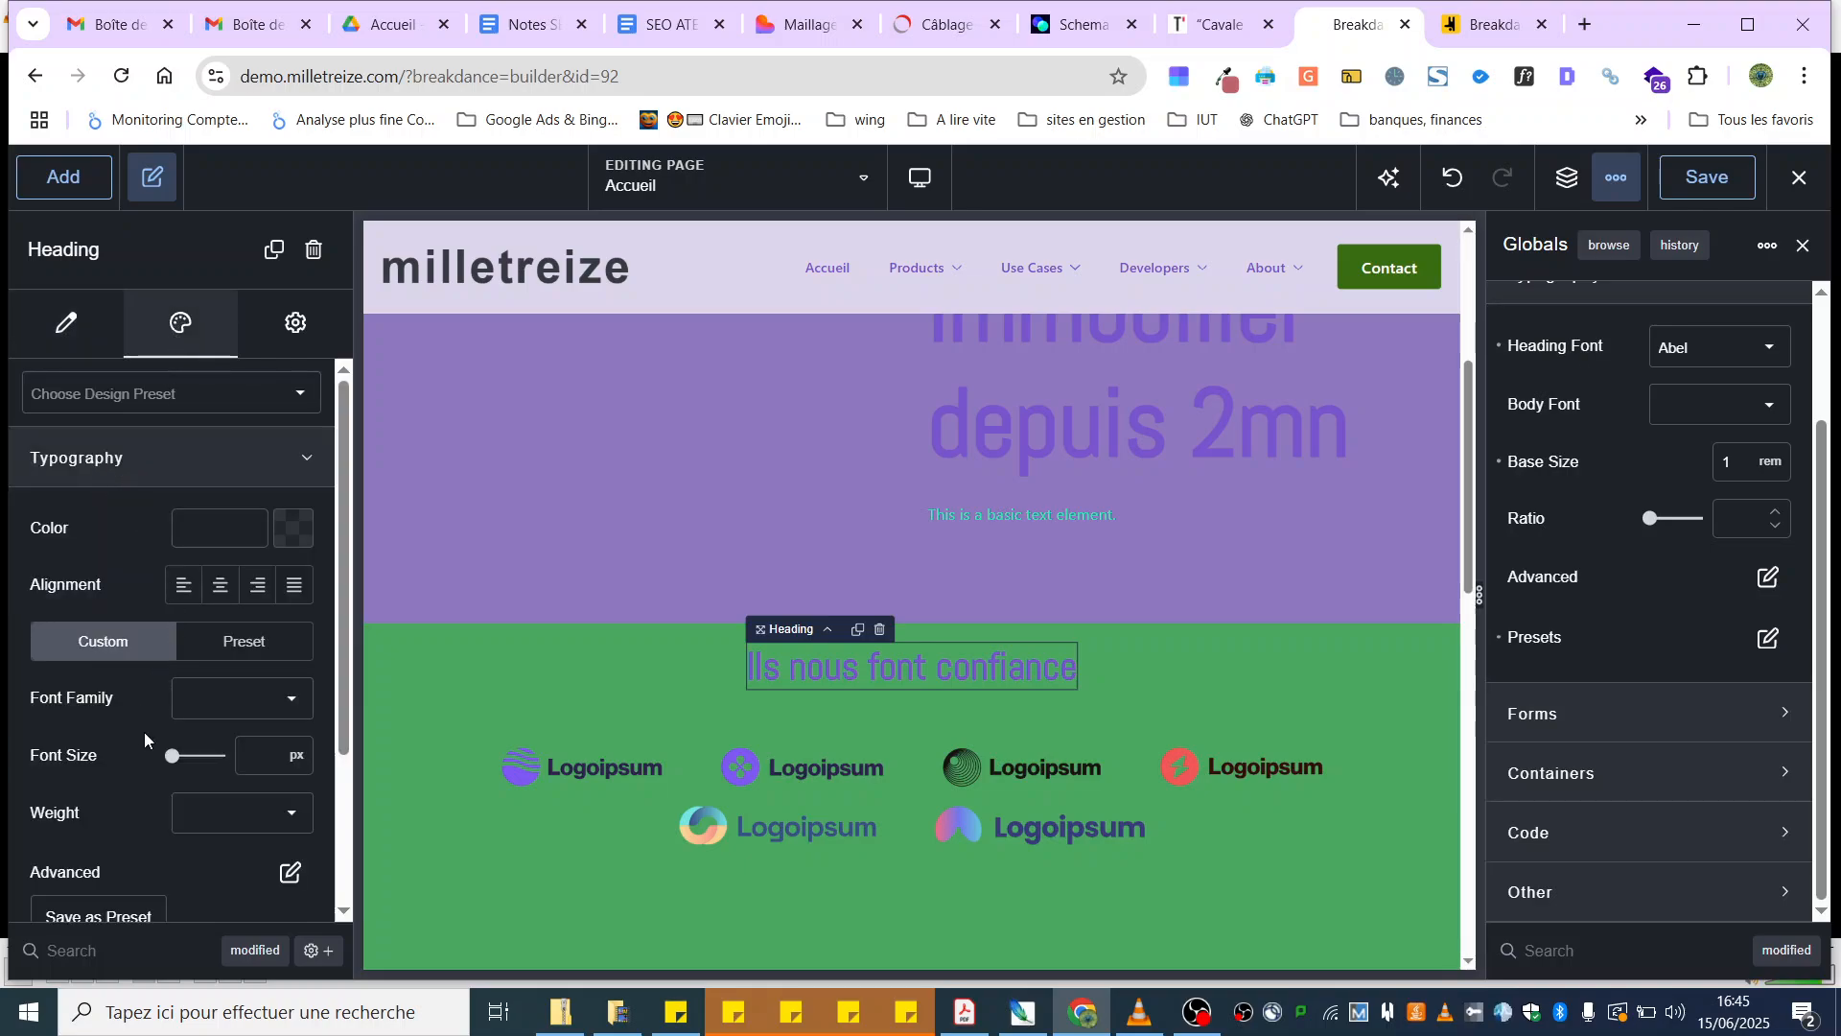
pyautogui.click(227, 653)
pyautogui.click(88, 707)
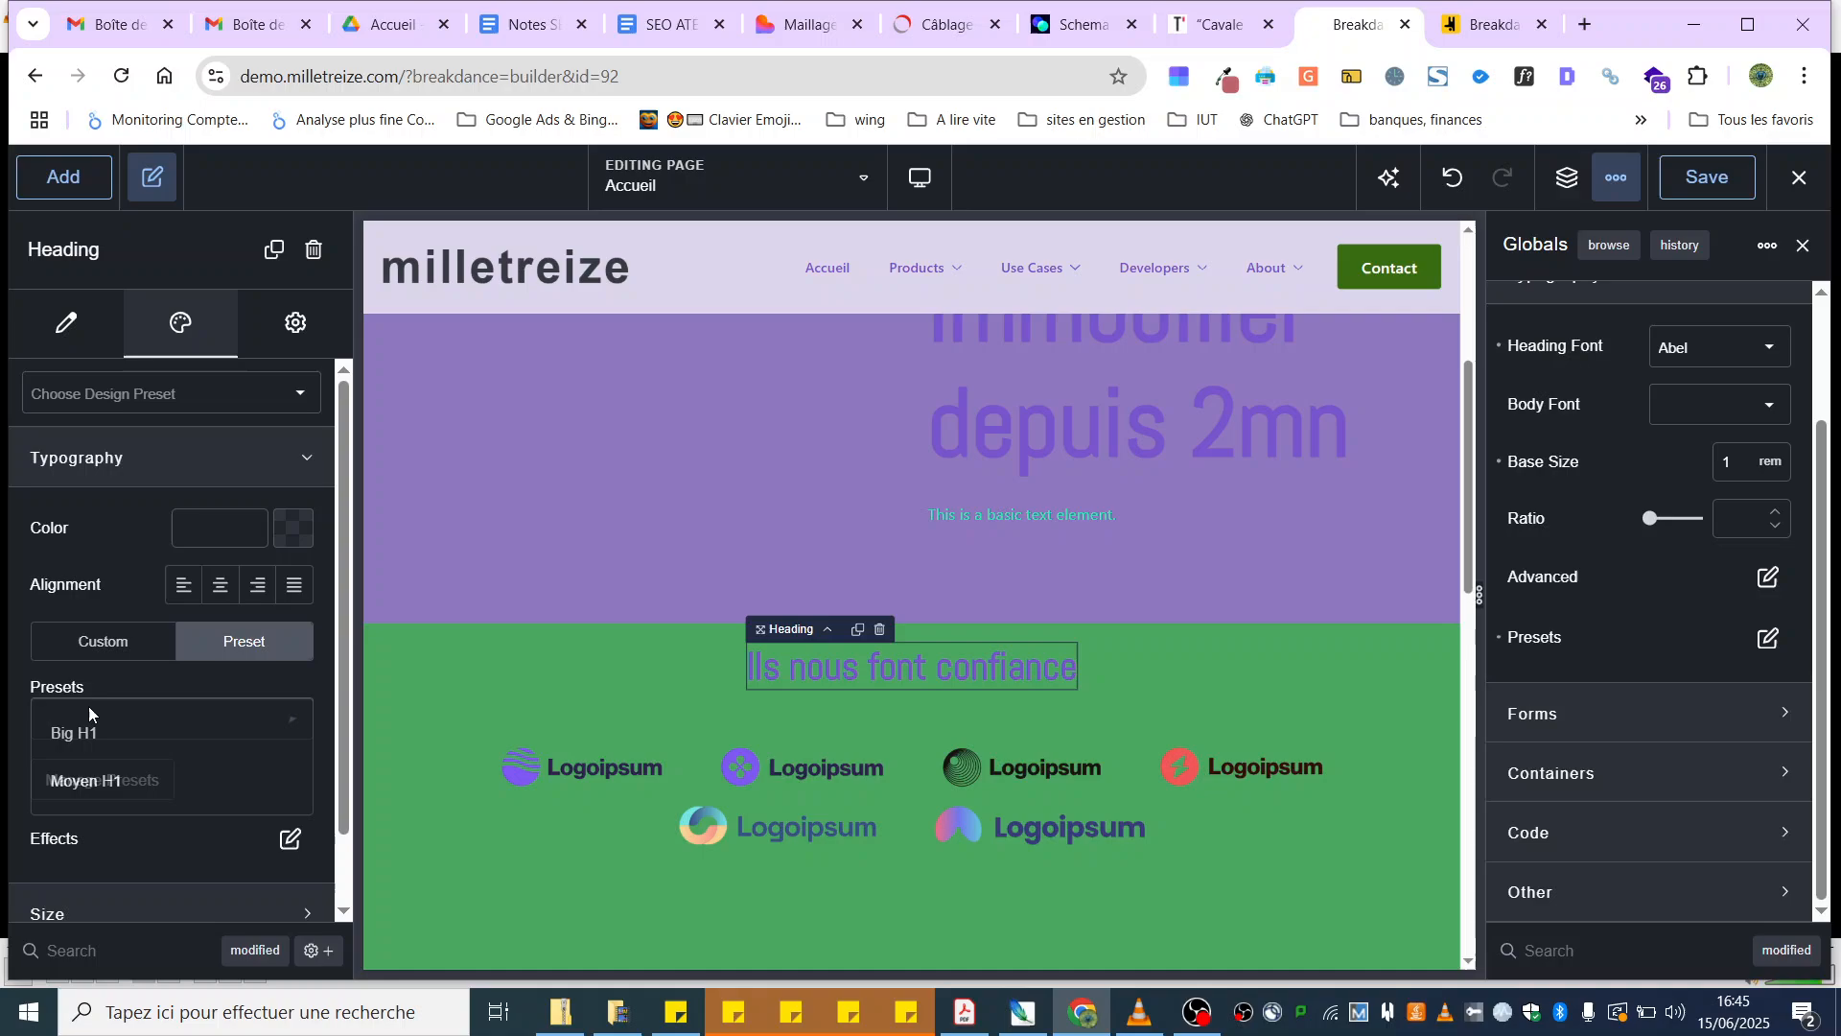
pyautogui.click(87, 781)
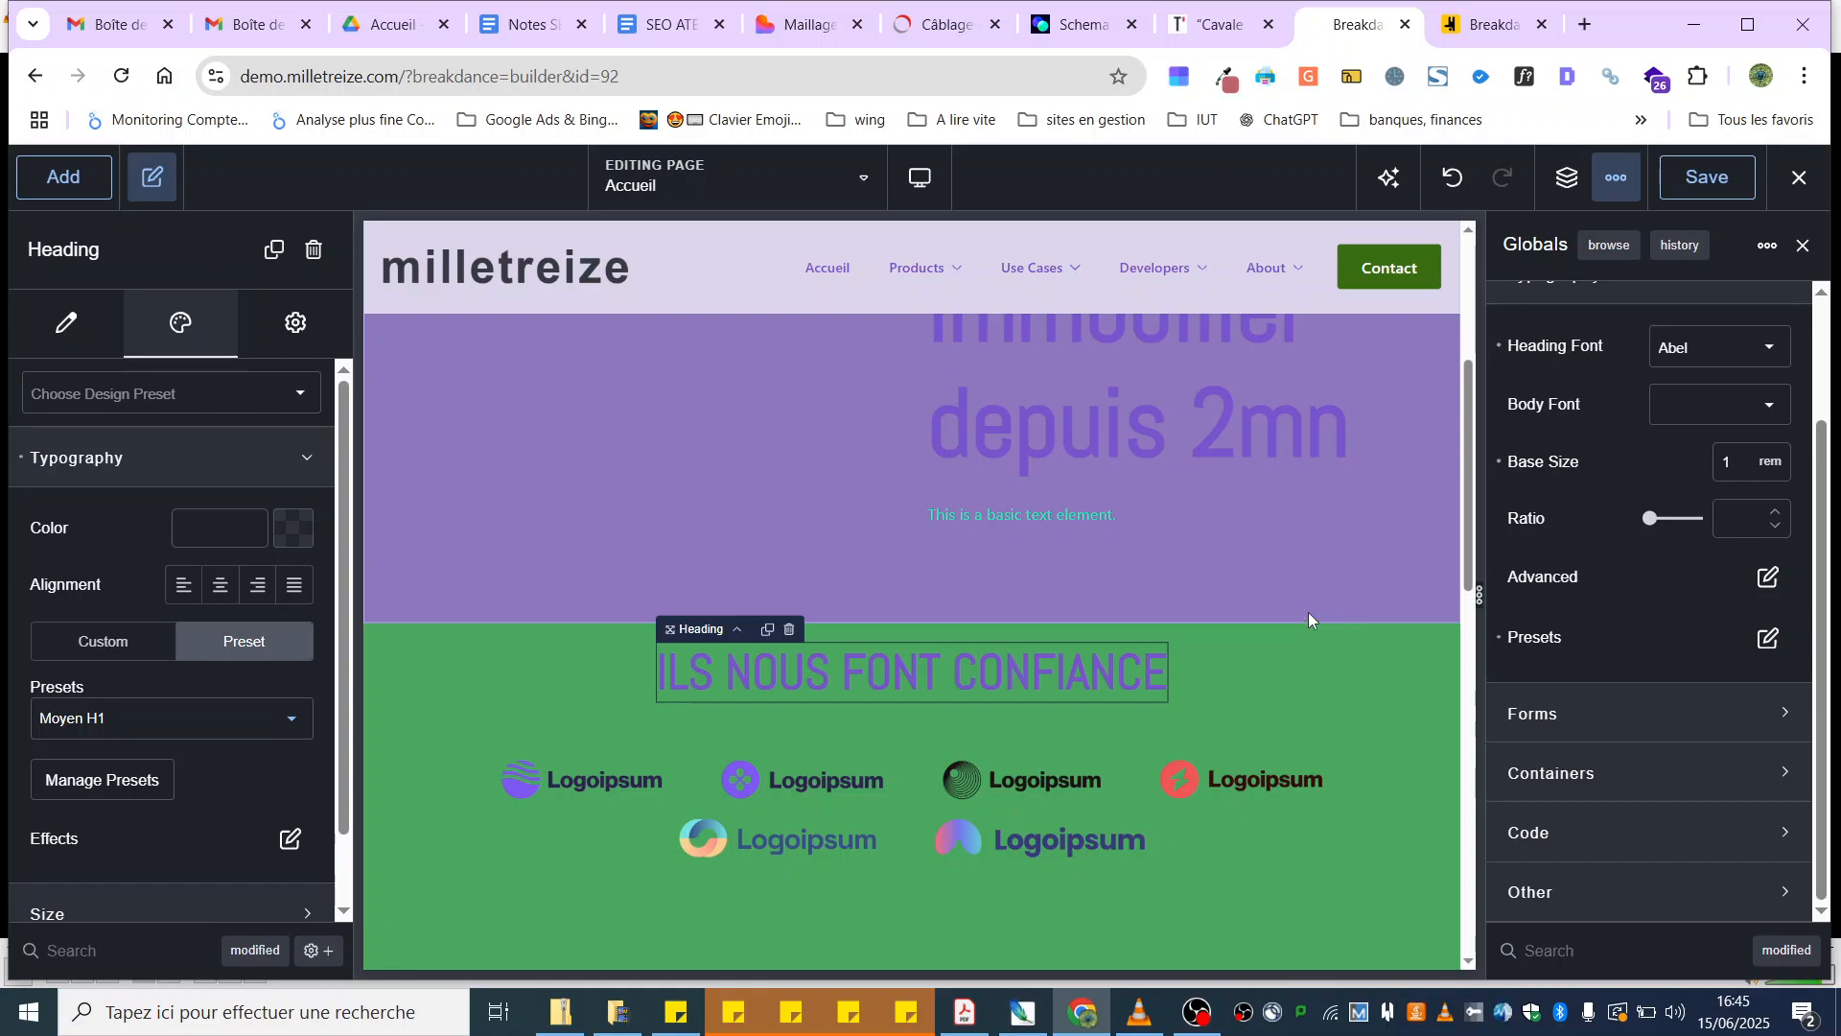
# Step: Change the global Big H1 preset to a 61 px font size and weight 400
pyautogui.click(1074, 400)
pyautogui.scroll(3, 1113, 429)
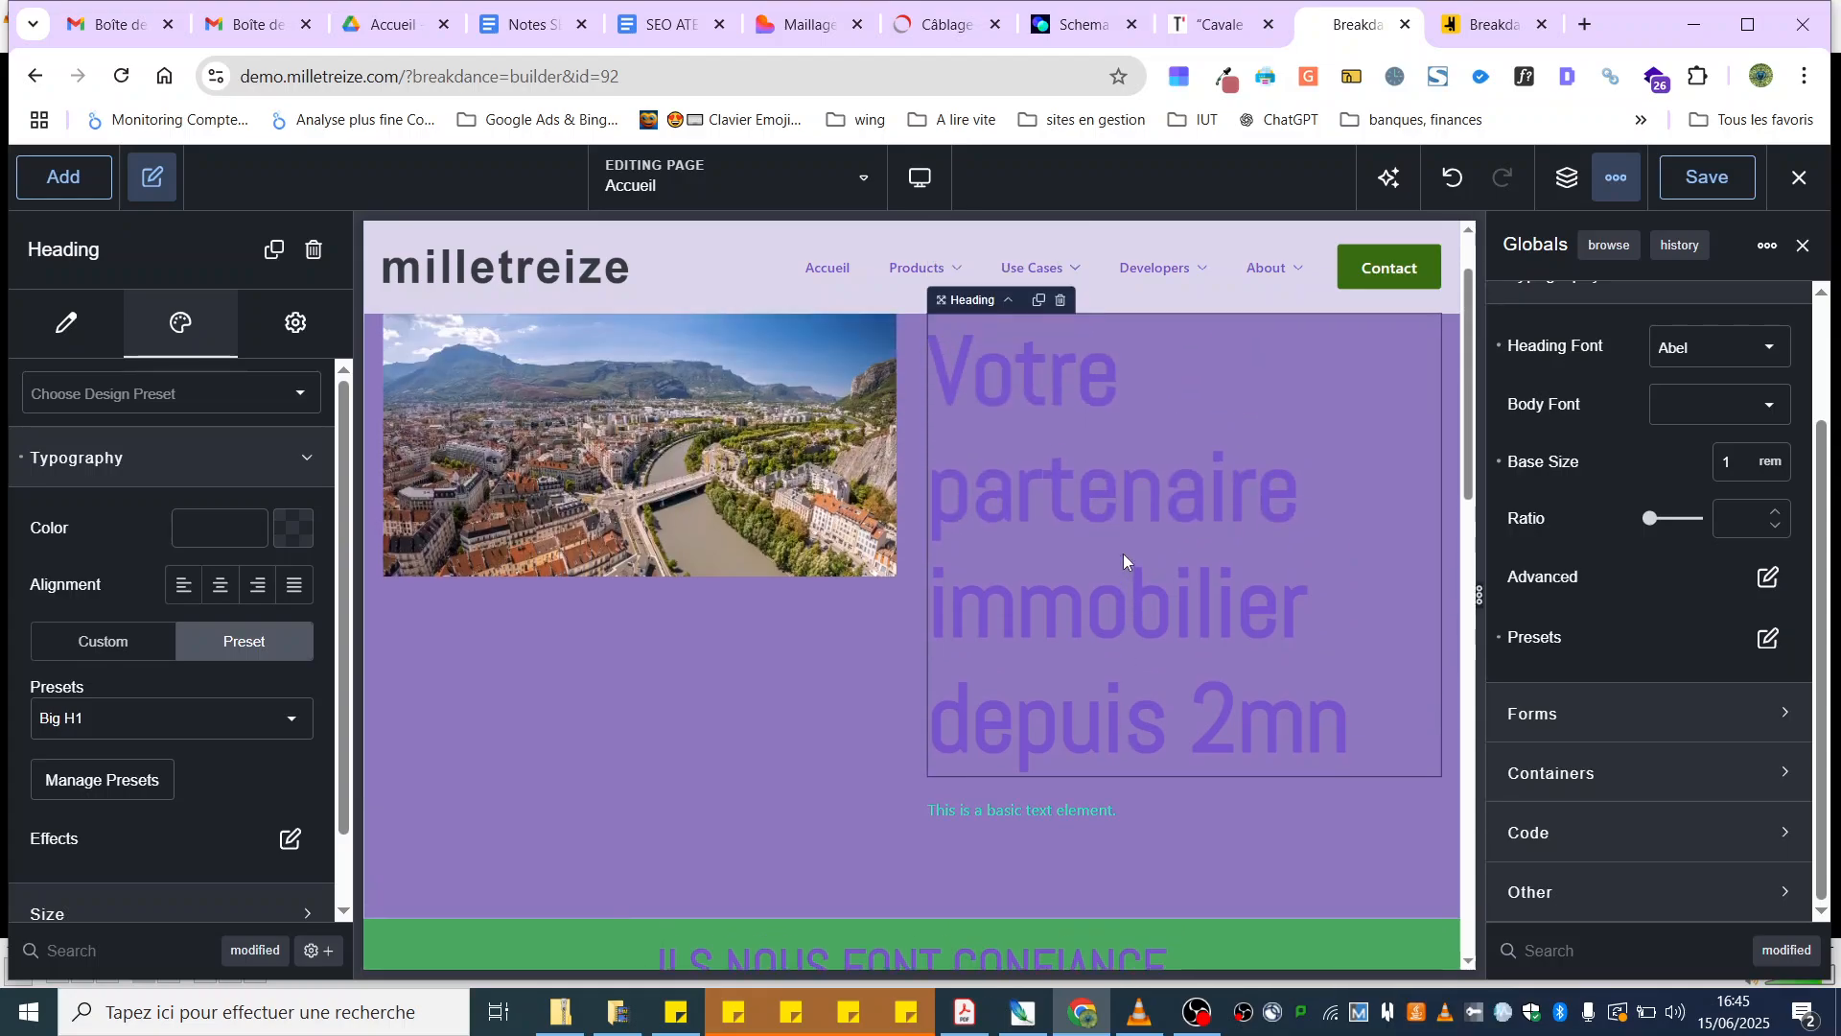
pyautogui.scroll(-3, 1102, 556)
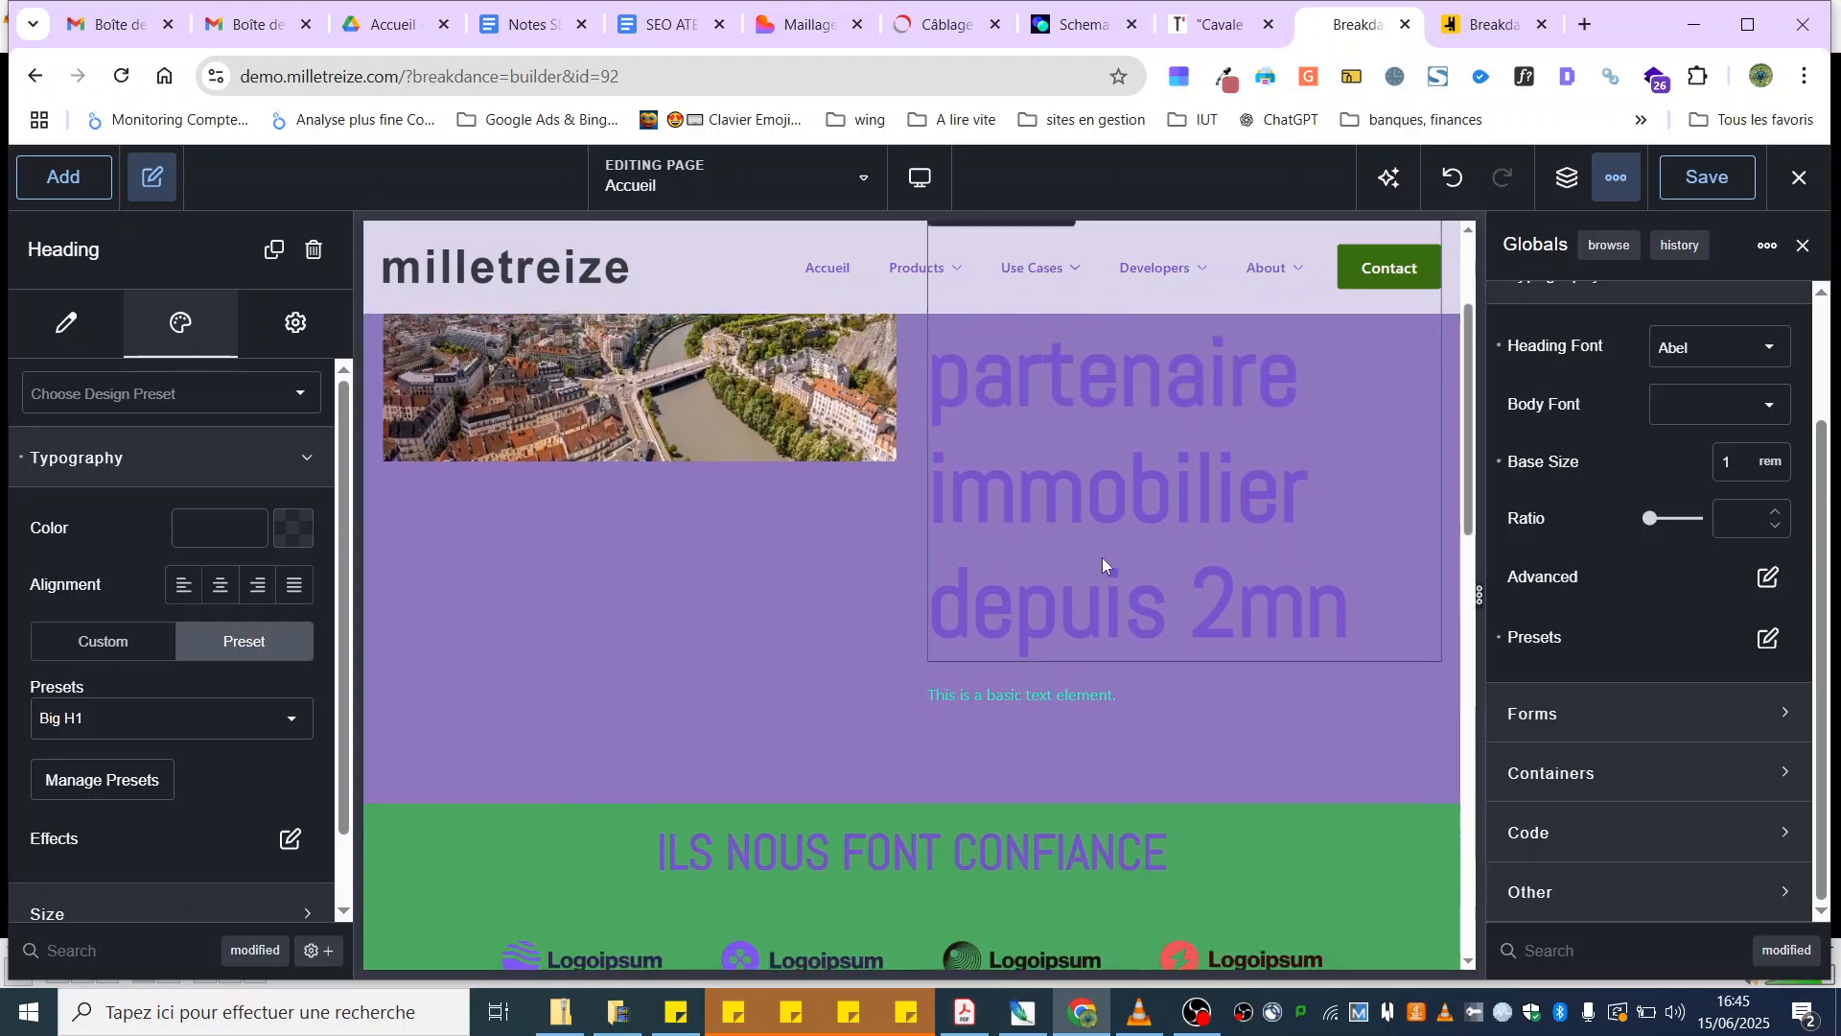
pyautogui.scroll(4, 1102, 556)
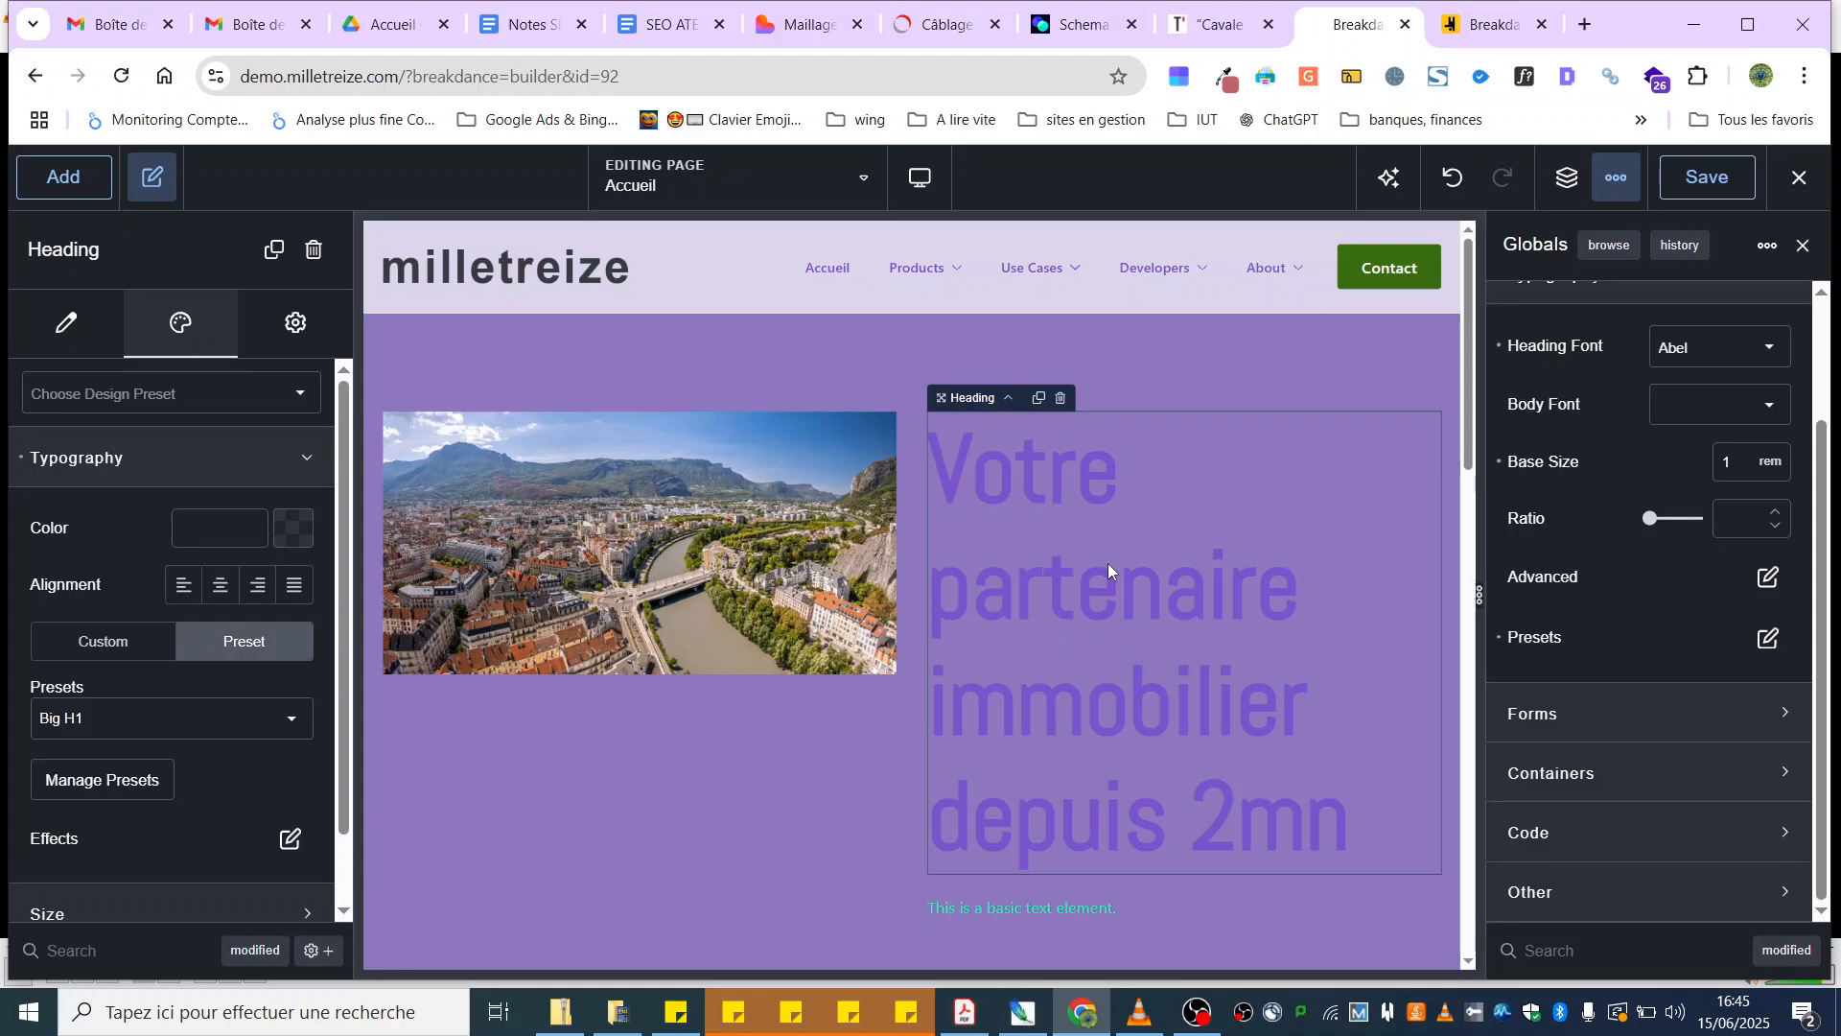
pyautogui.click(1770, 638)
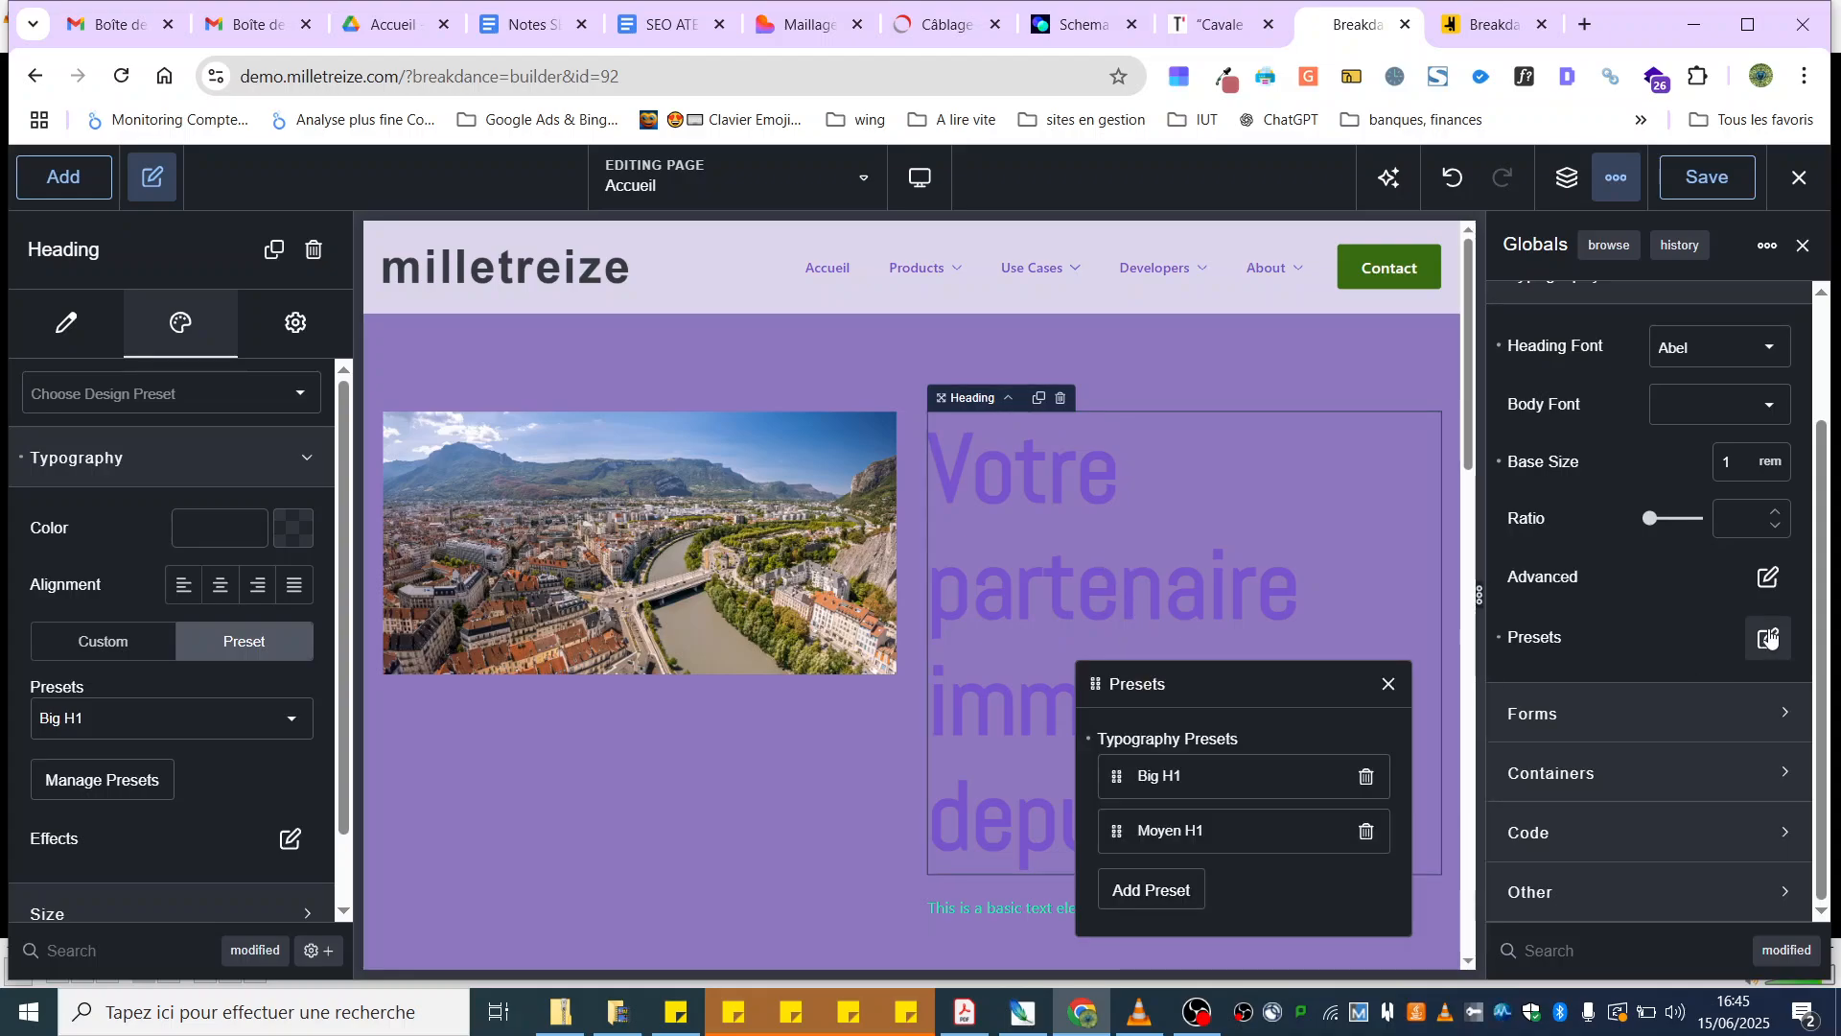
pyautogui.click(1182, 782)
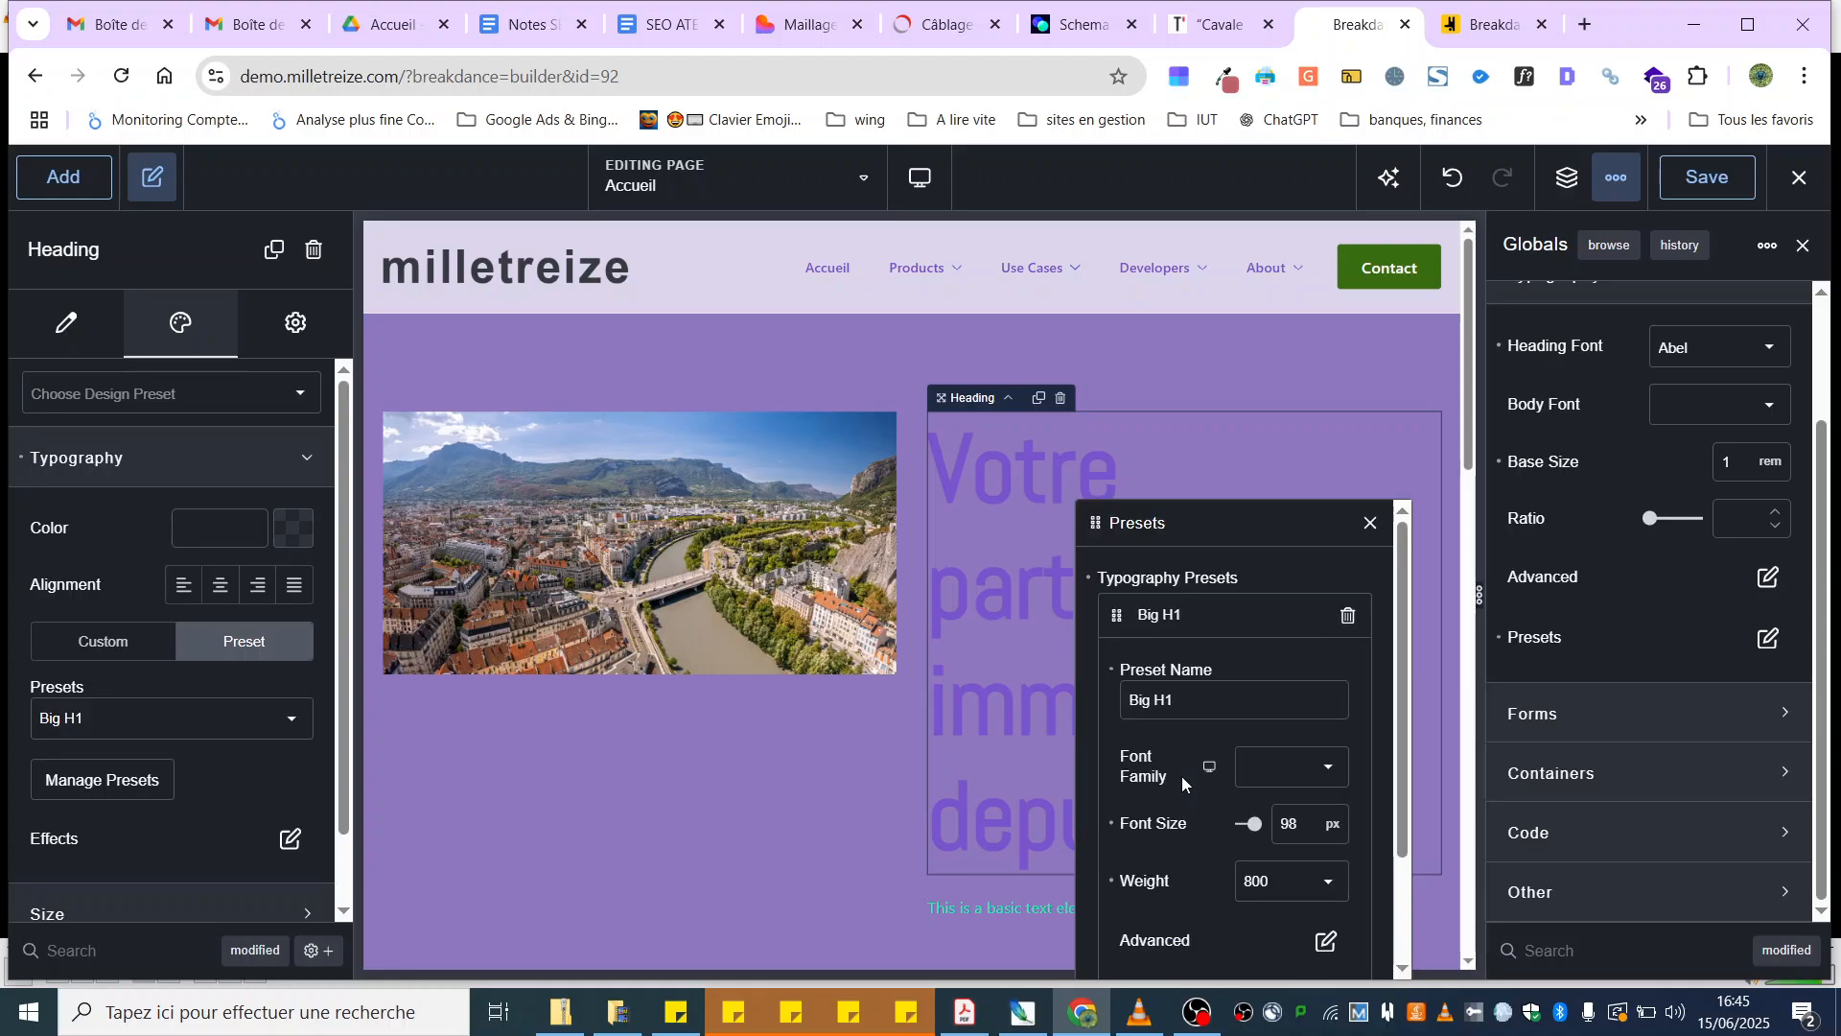
pyautogui.moveTo(1253, 822); pyautogui.dragTo(1245, 830)
pyautogui.click(1275, 883)
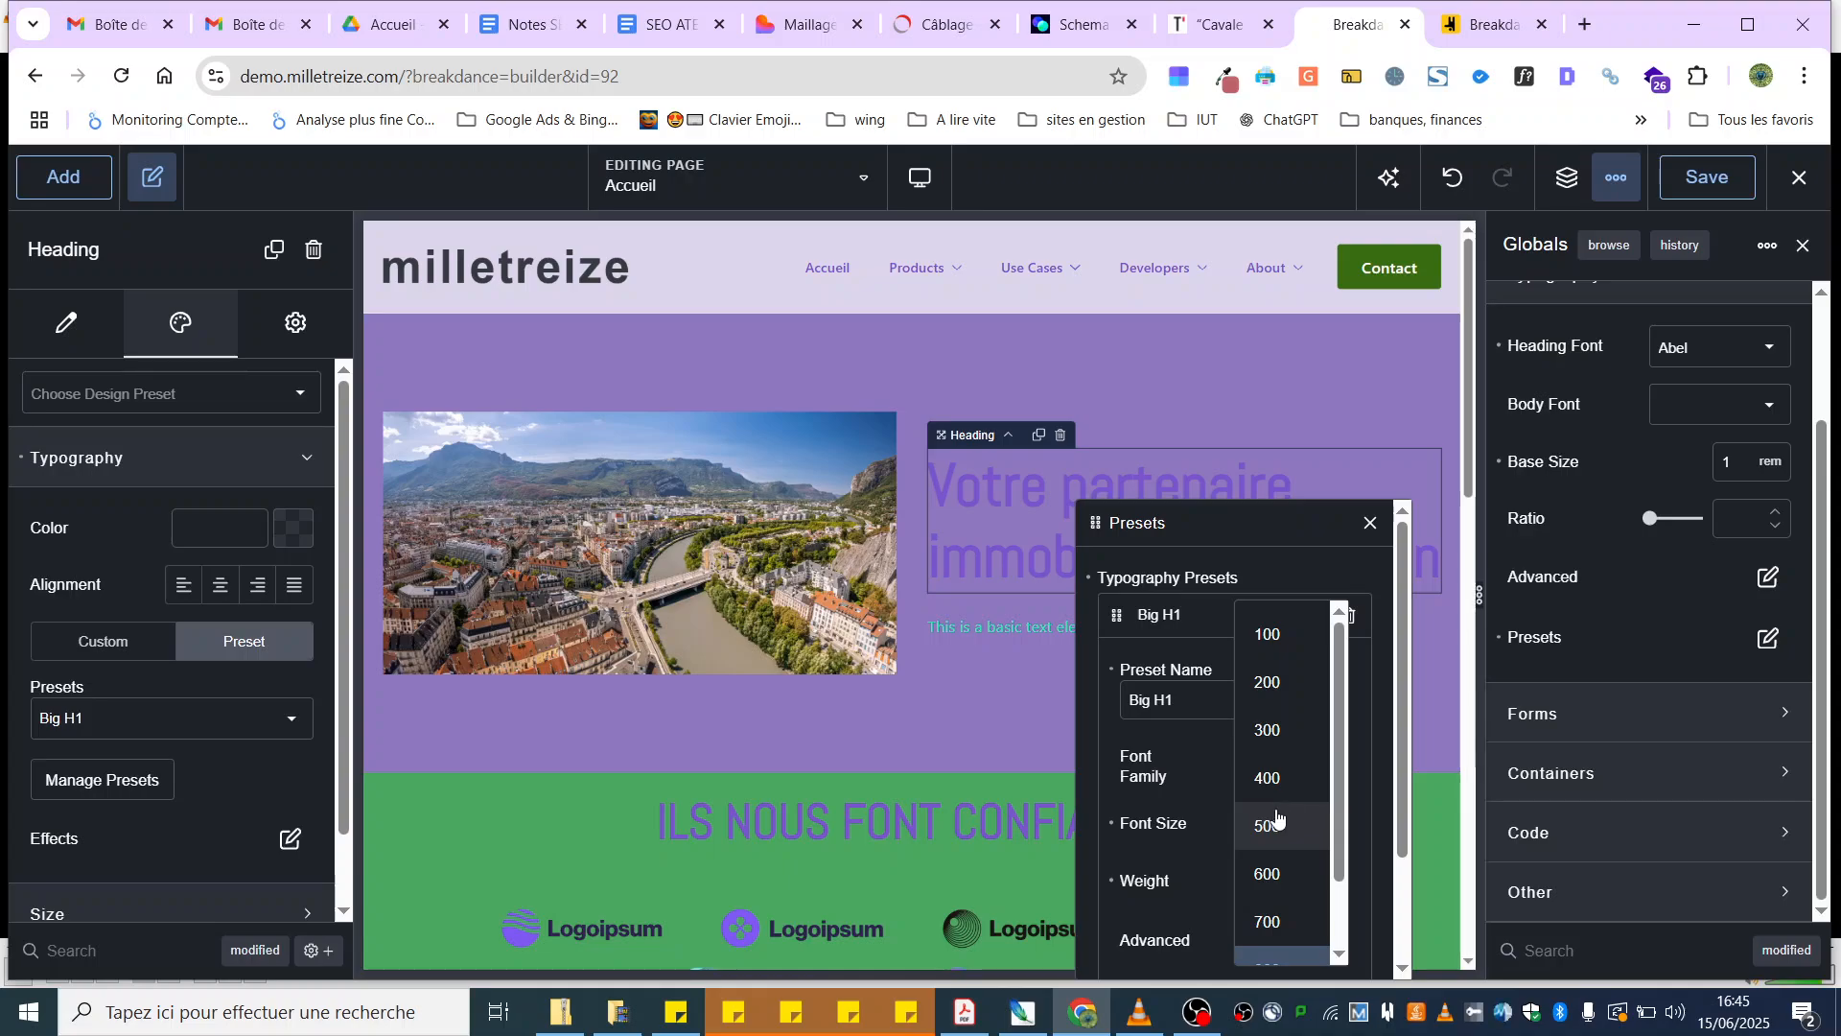
pyautogui.click(1267, 778)
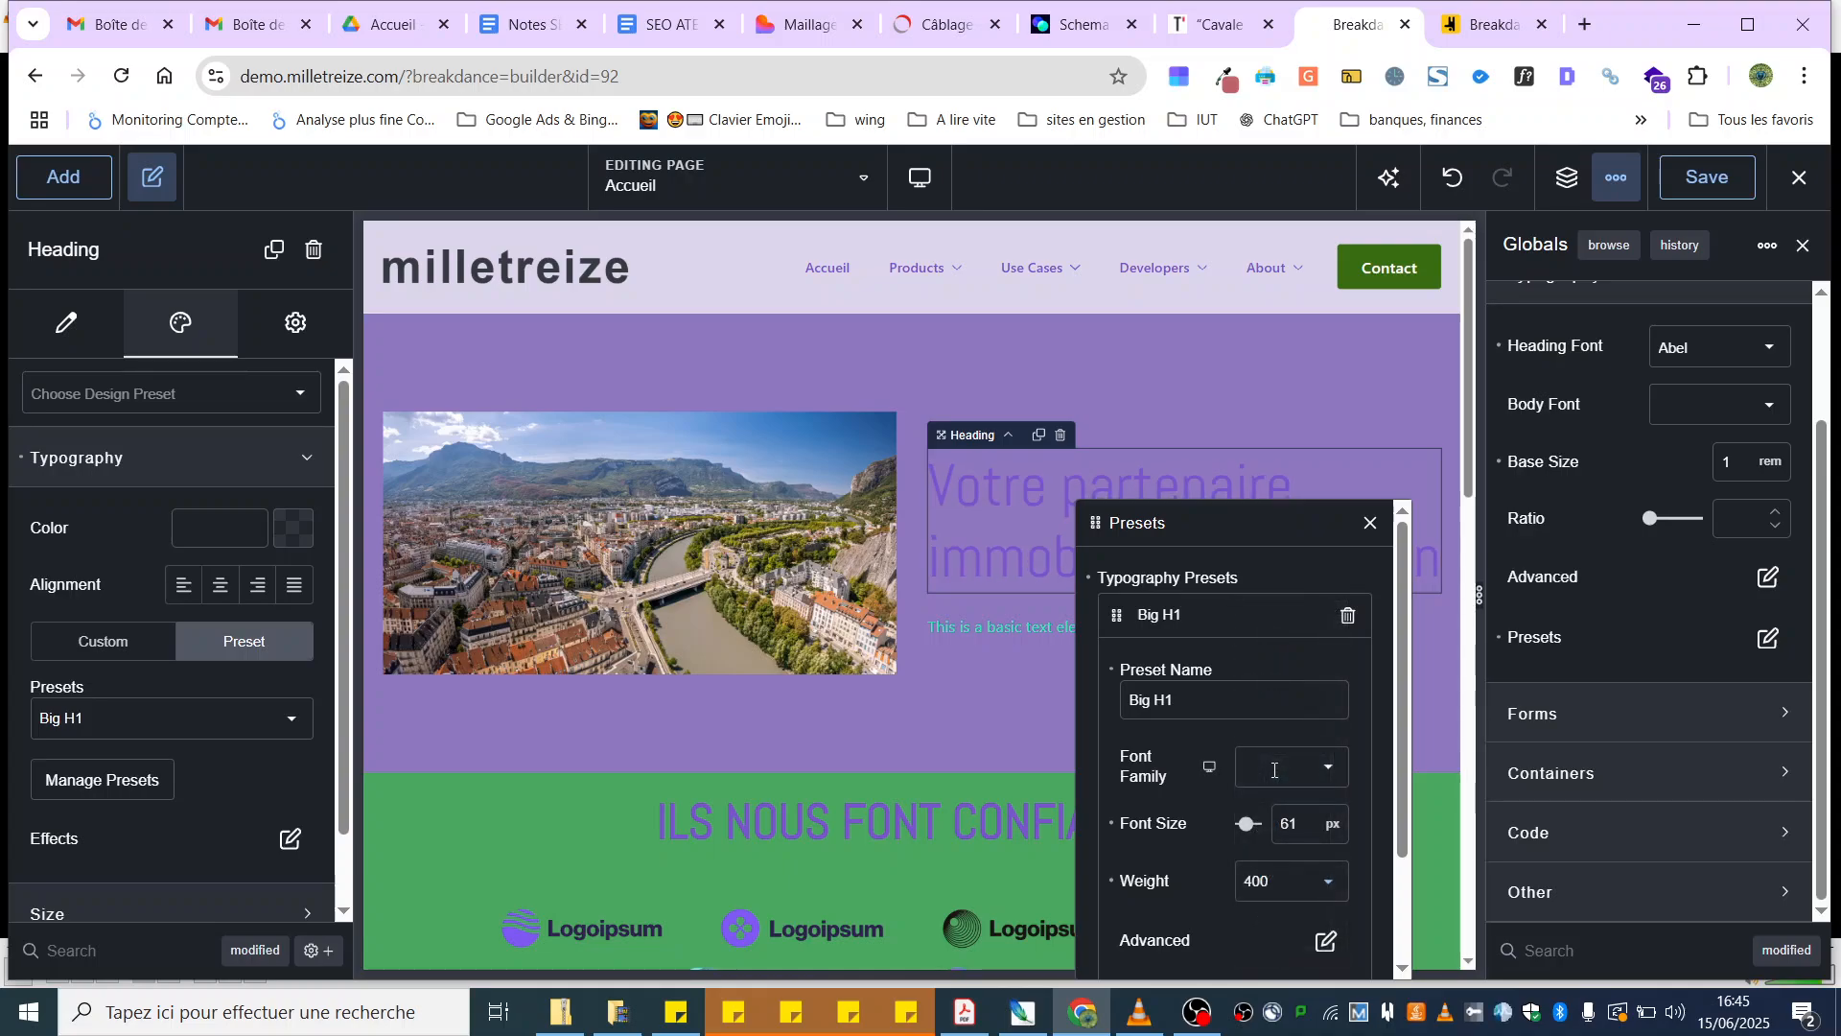
# Step: Show only the modified settings of the heading "Votre partenaire immobilier depuis 2mn" and review them
pyautogui.click(981, 495)
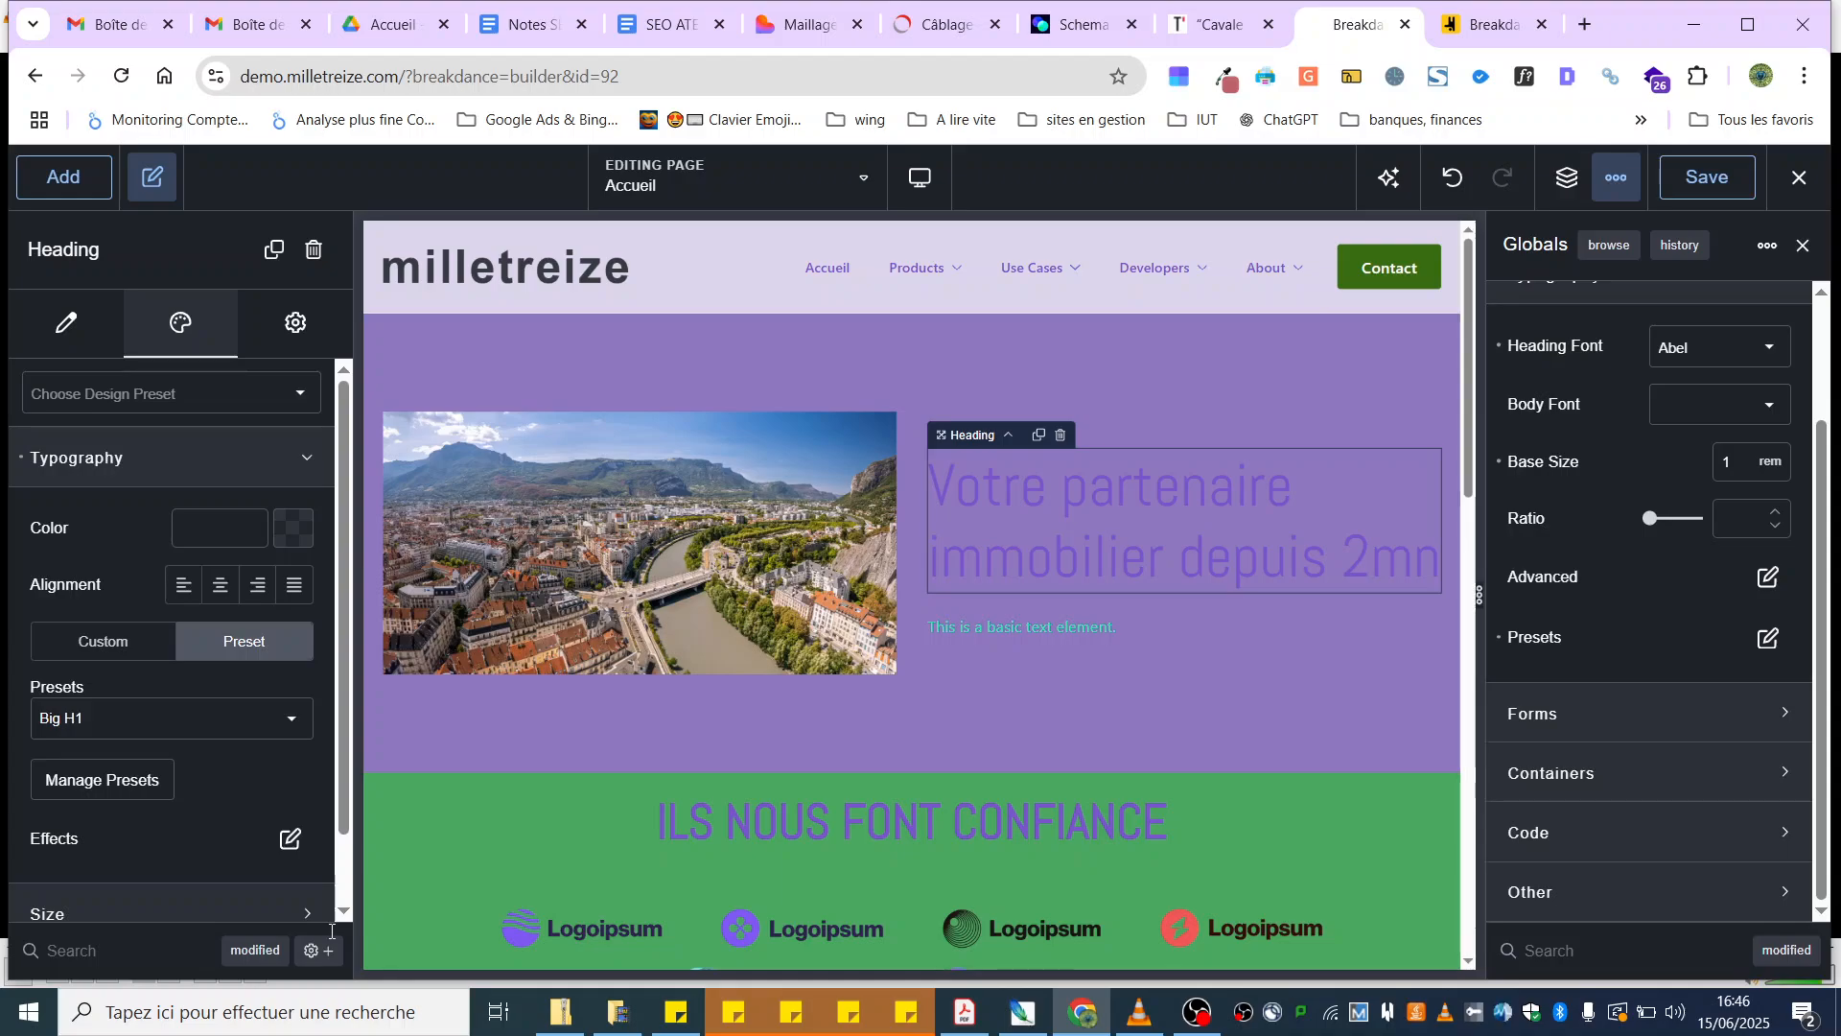
pyautogui.click(252, 954)
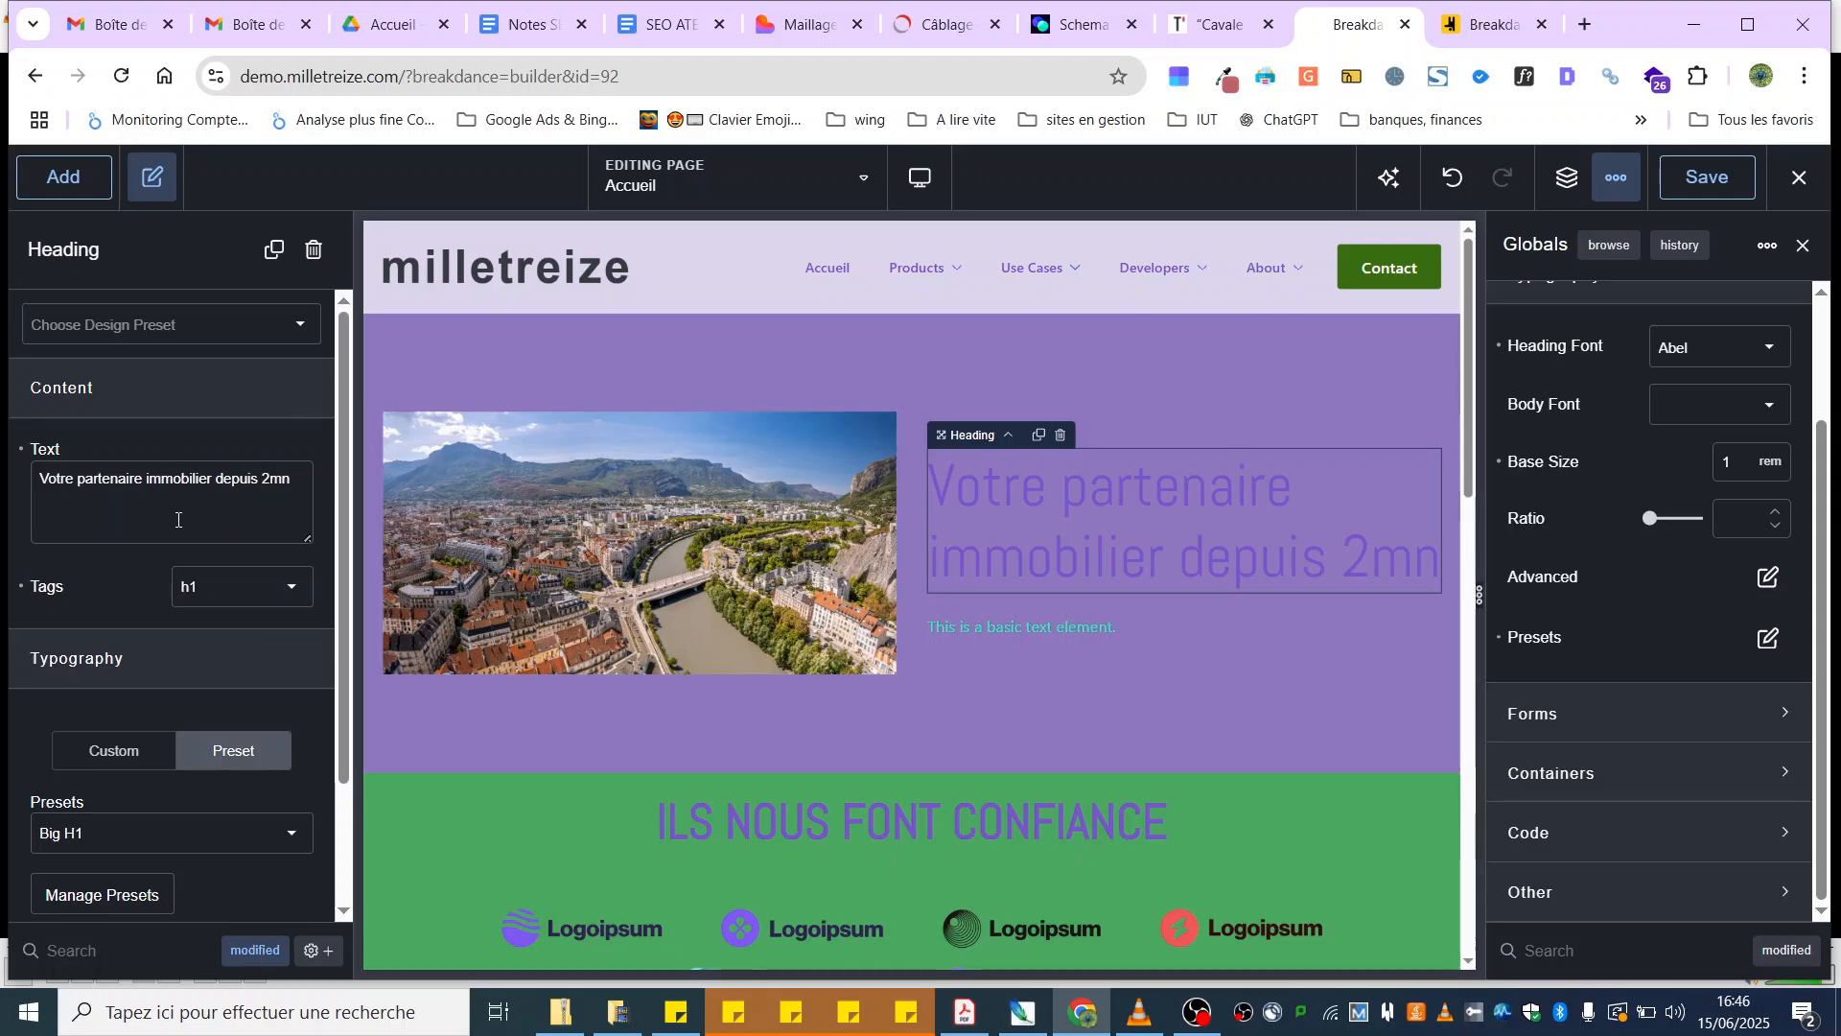
pyautogui.scroll(-2, 180, 526)
pyautogui.scroll(2, 171, 544)
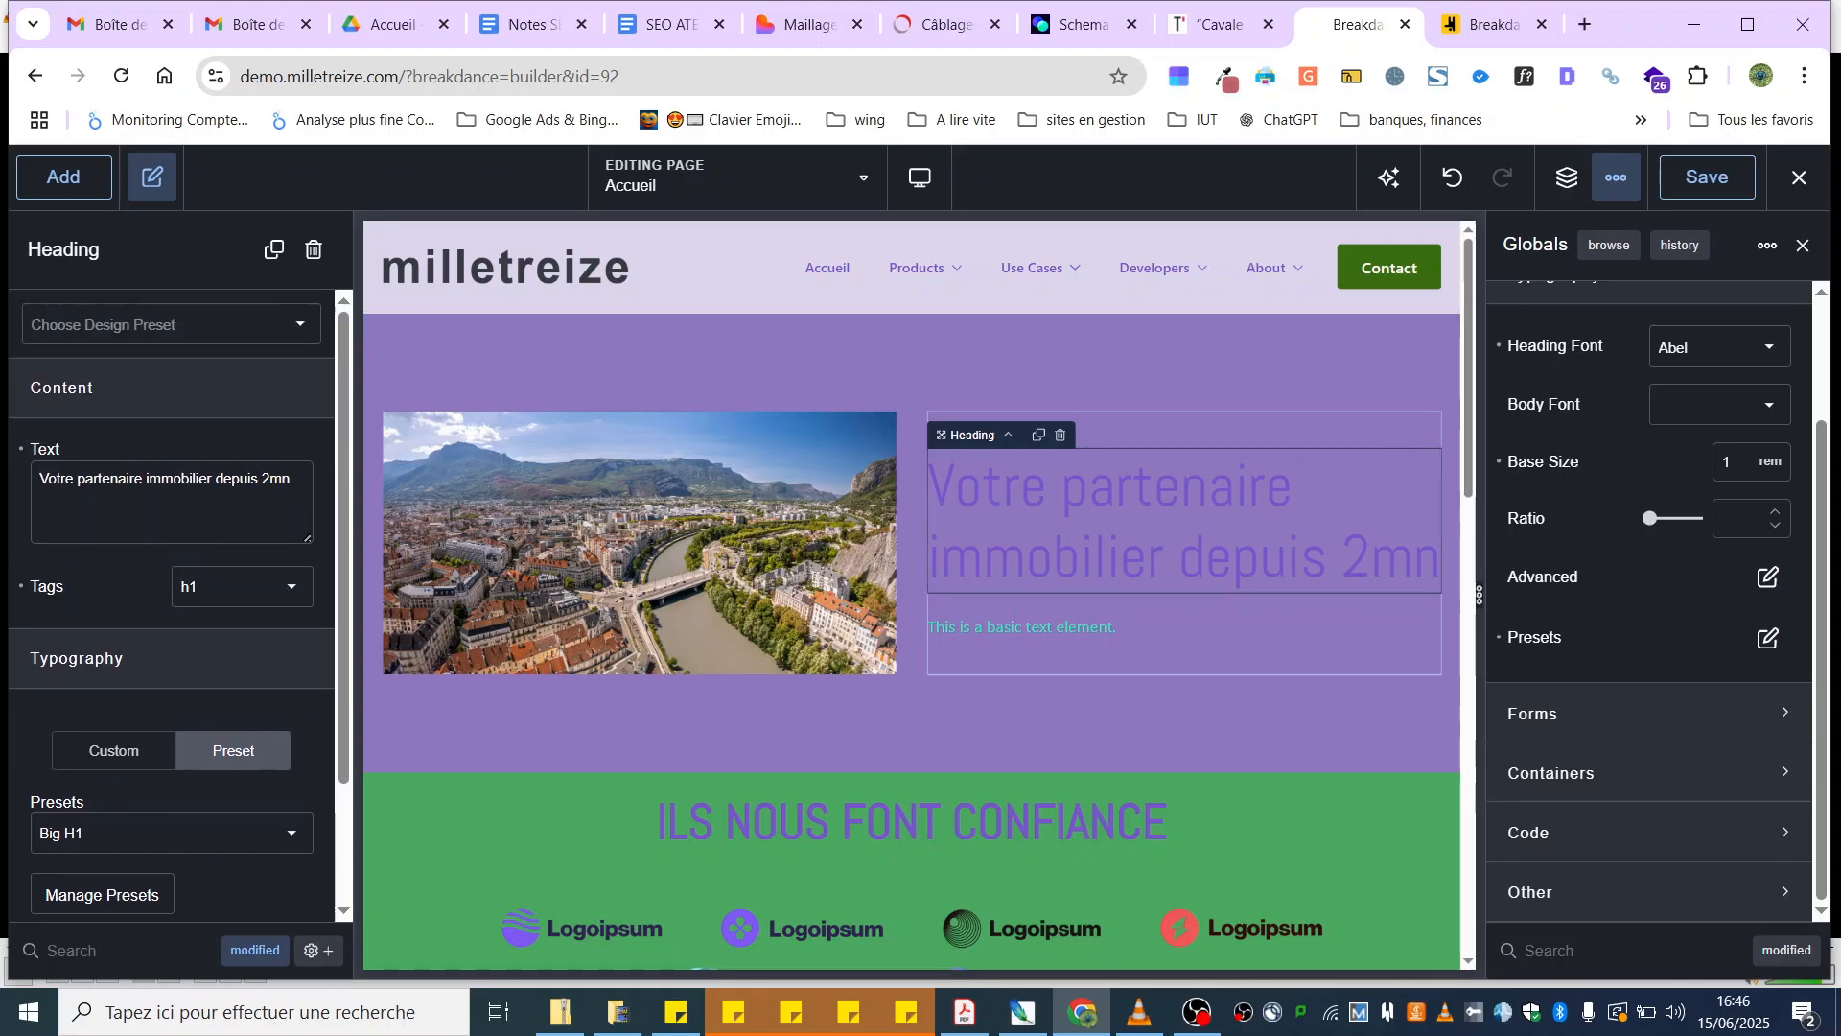
# Step: Filter the global settings to modified ones only and review the colors, typography and typography presets
pyautogui.click(1781, 951)
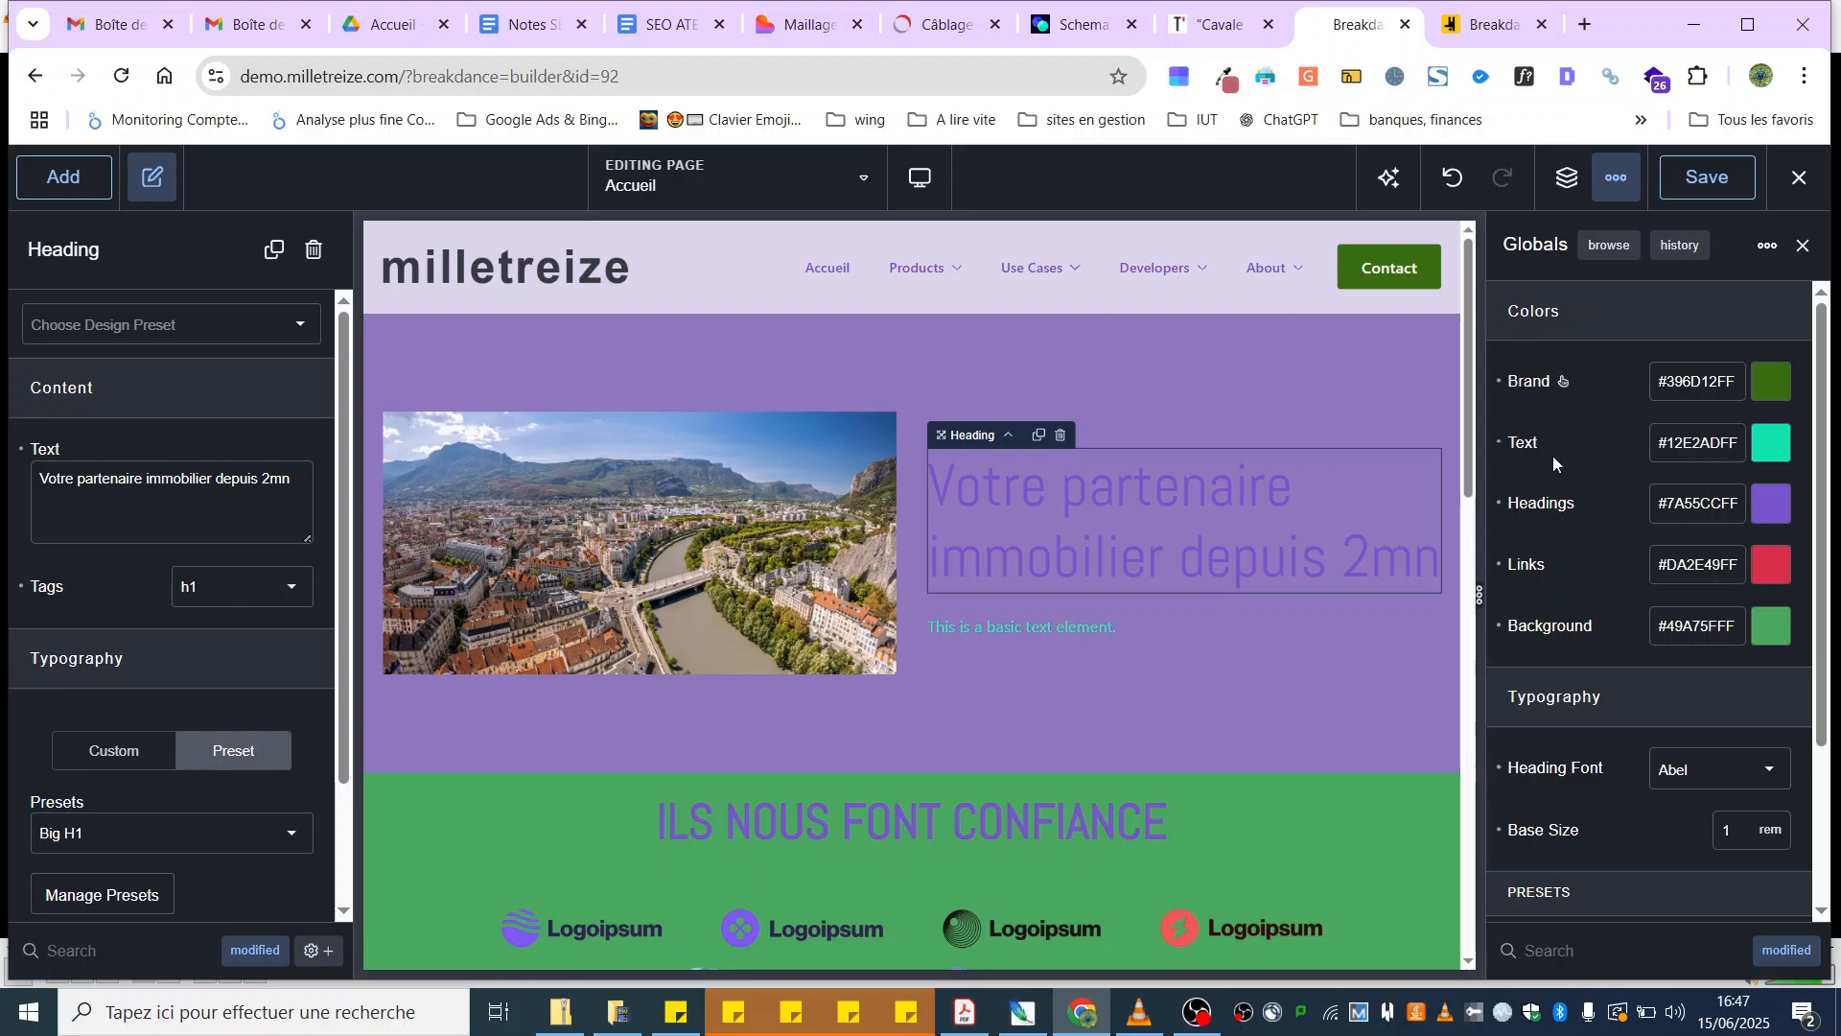
pyautogui.scroll(-3, 1540, 566)
pyautogui.scroll(3, 1568, 537)
pyautogui.scroll(-1, 1560, 492)
pyautogui.scroll(-2, 1559, 491)
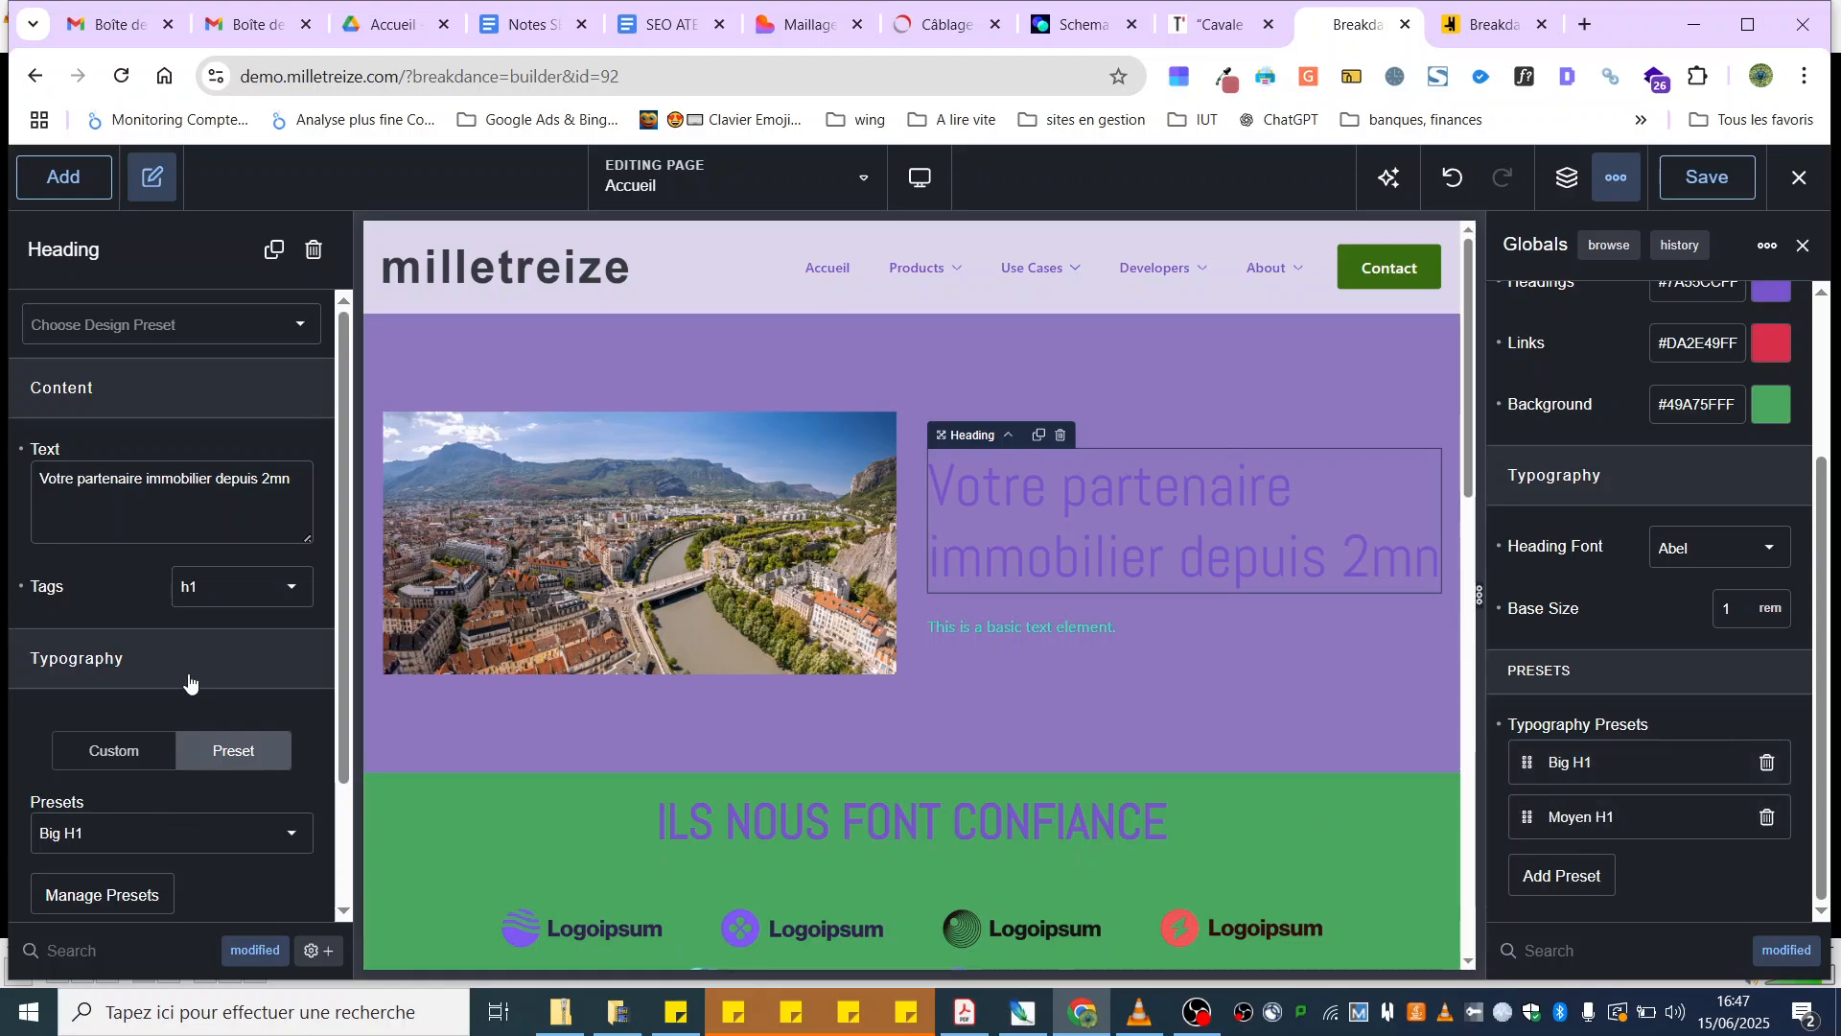
# Step: Check the rest of the heading's modified settings, turn its filter off, and look through its content and design settings
pyautogui.scroll(-2, 171, 761)
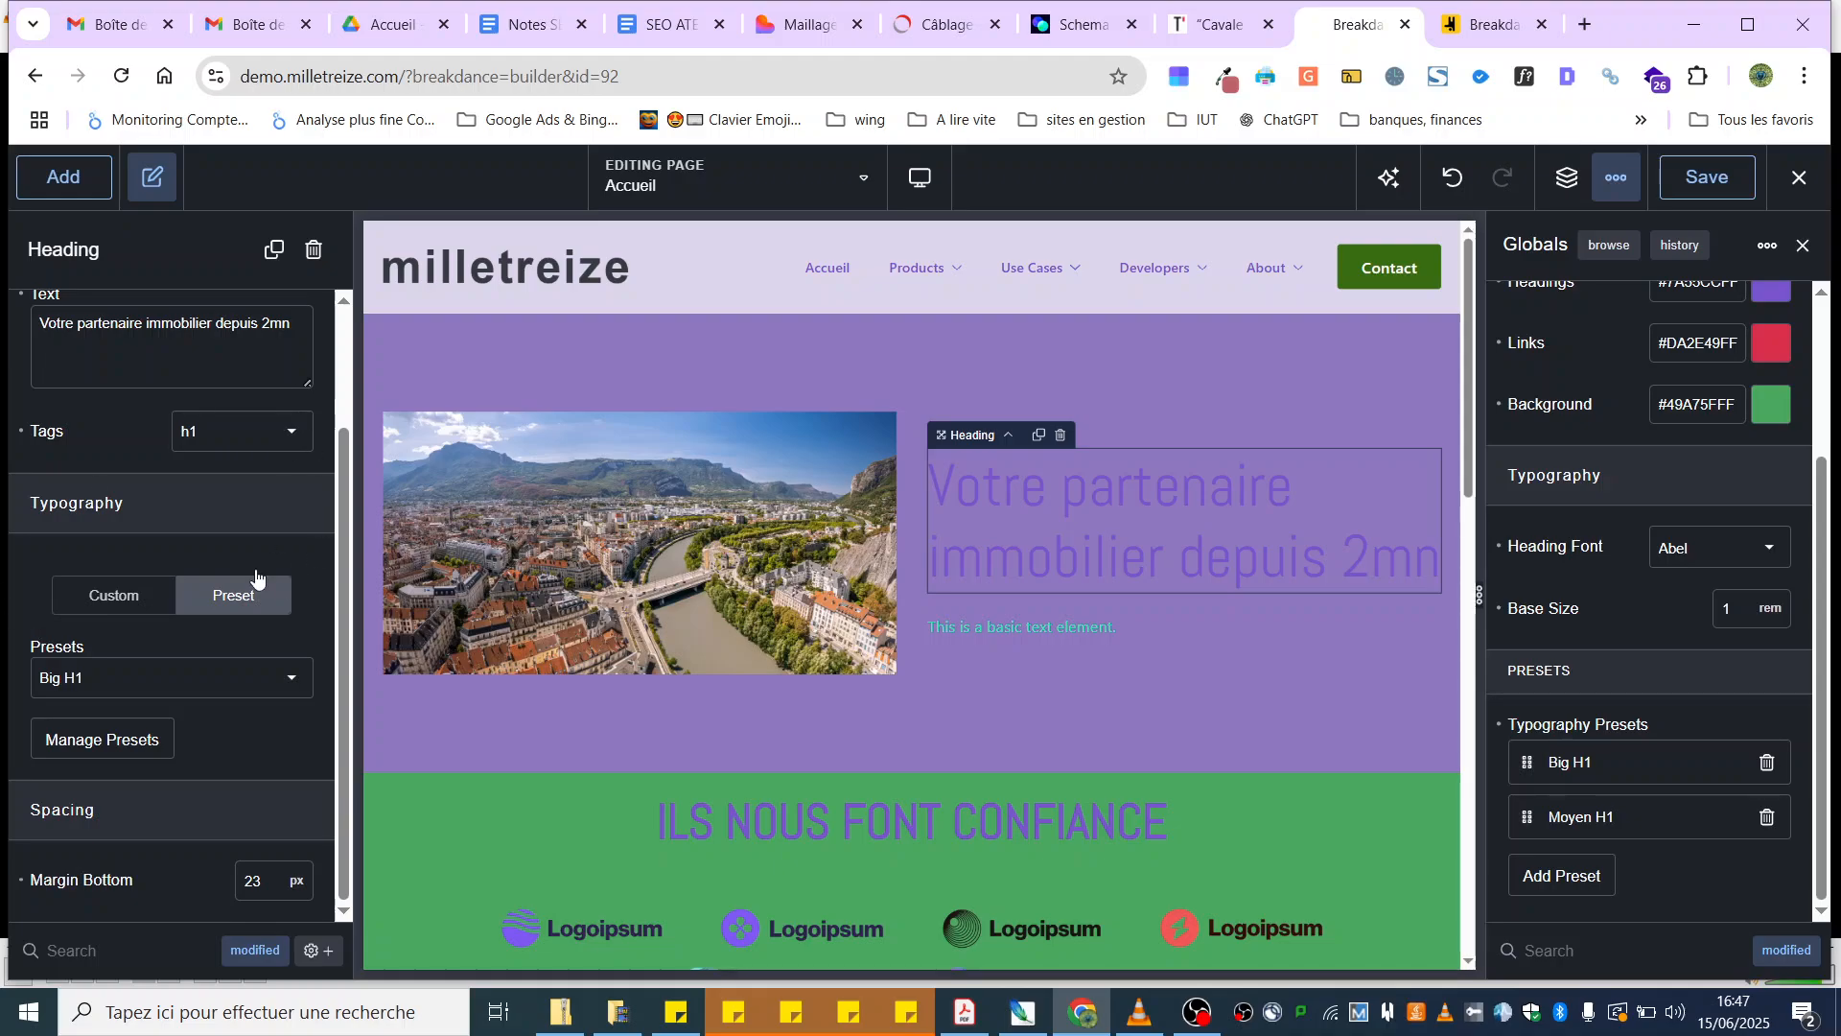
pyautogui.click(255, 952)
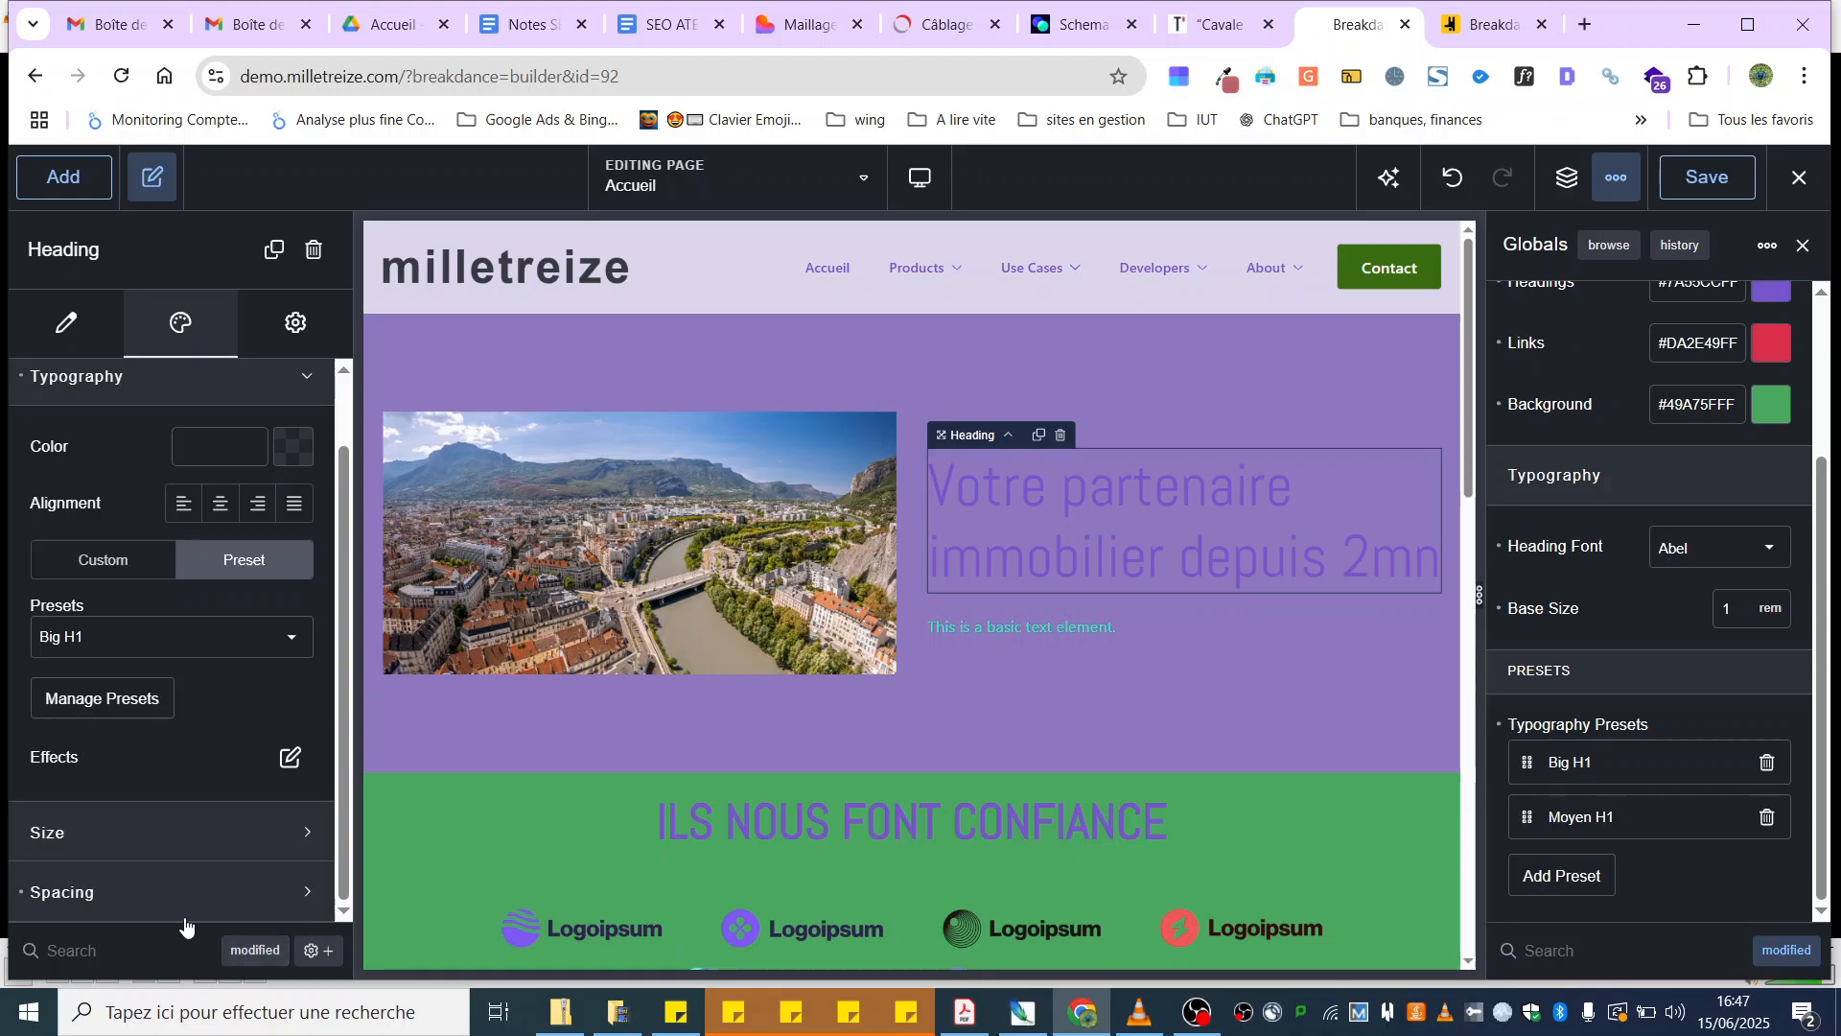
pyautogui.scroll(1, 177, 532)
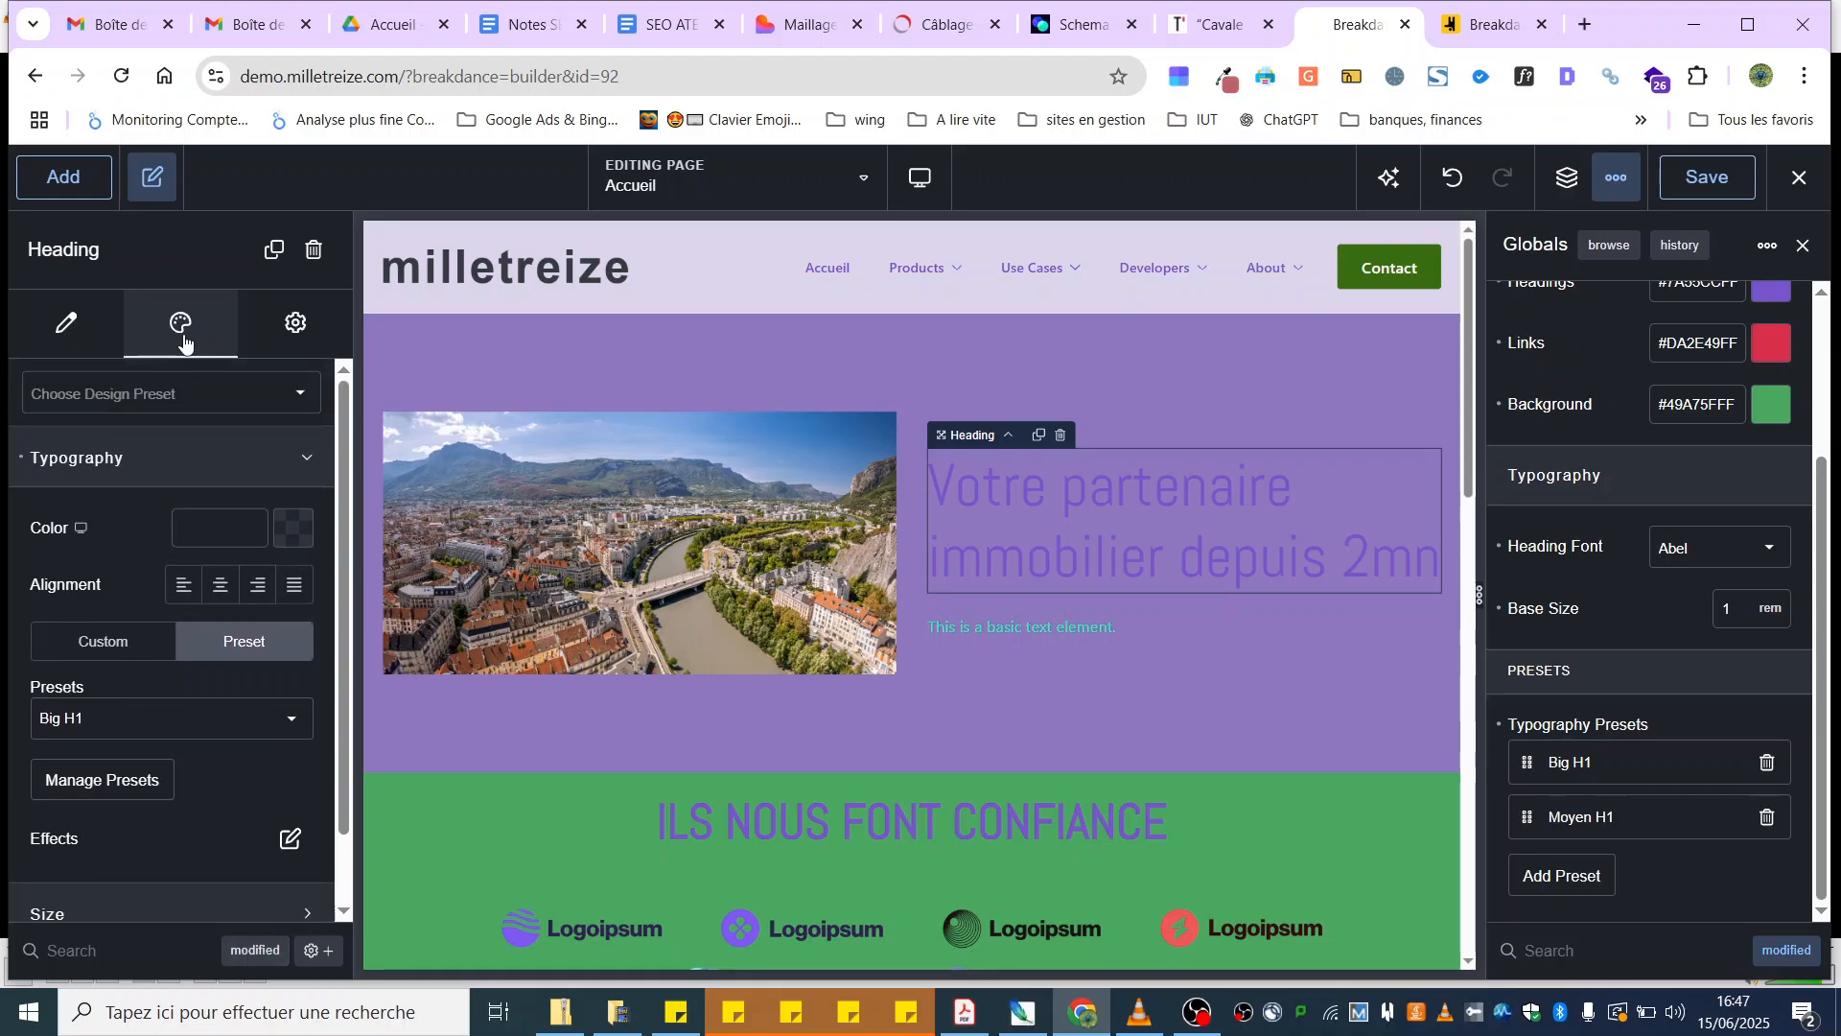
pyautogui.click(45, 328)
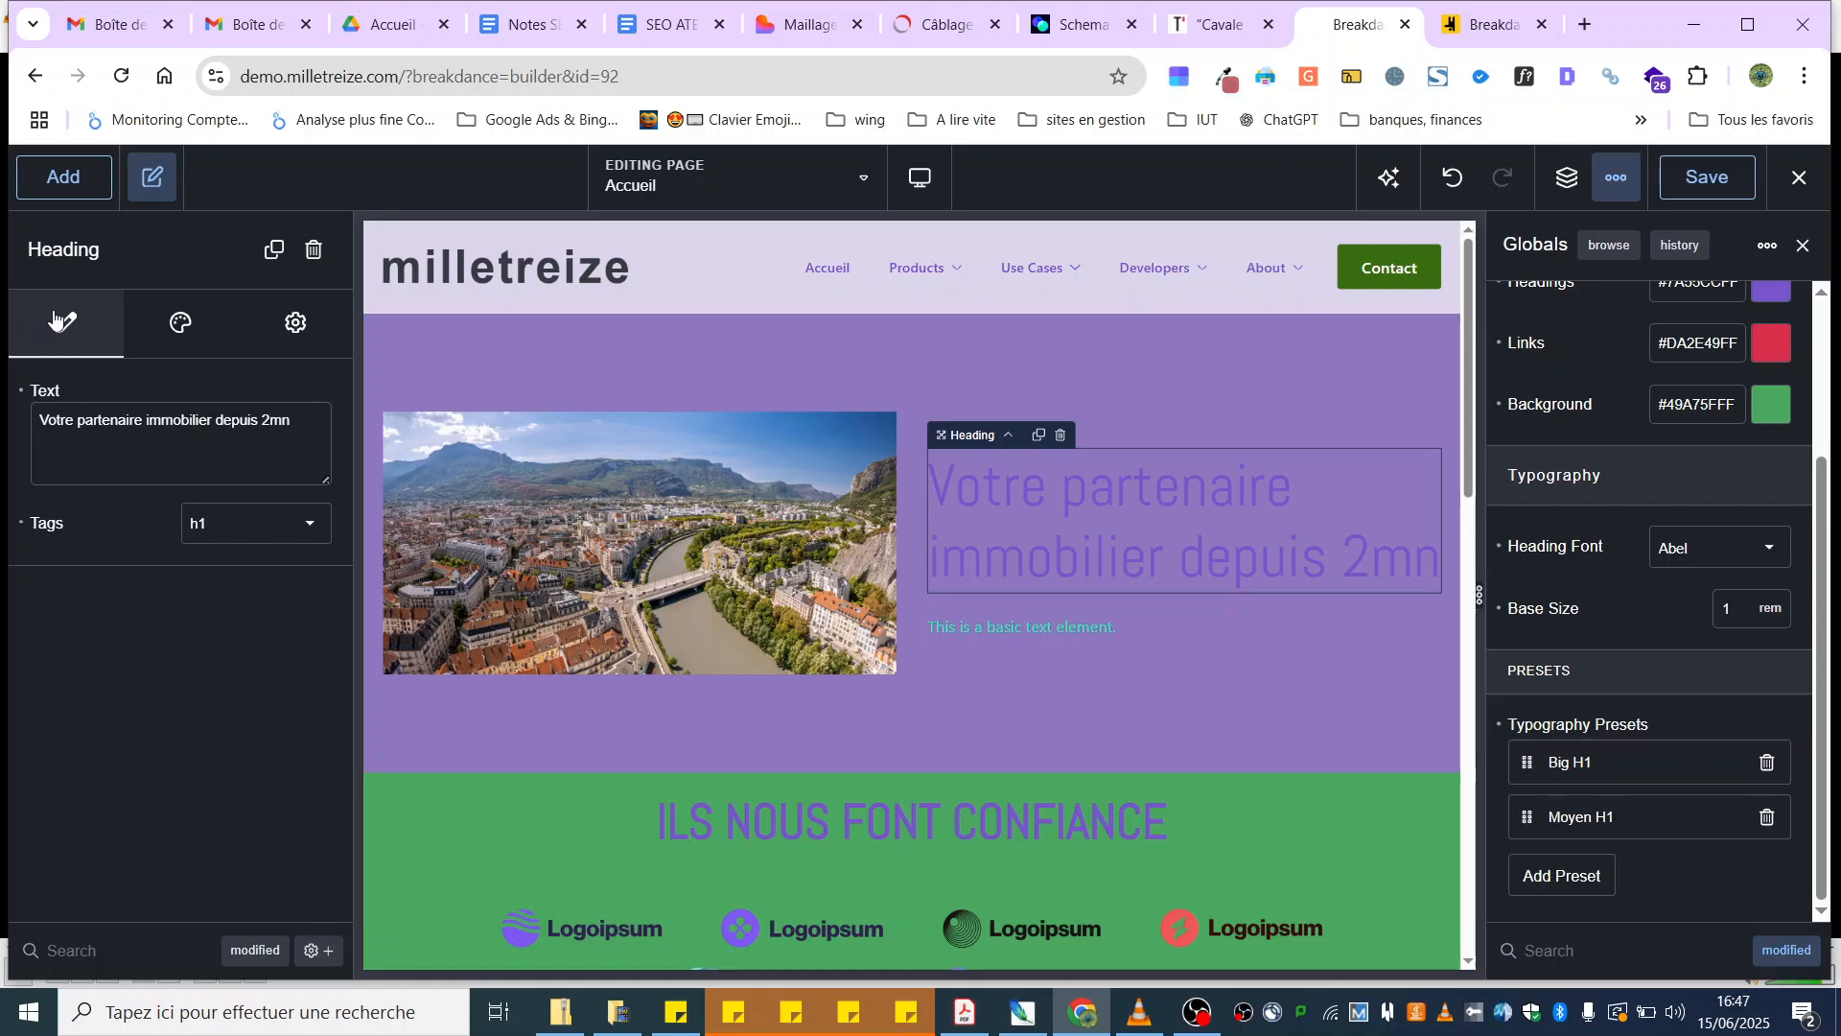
pyautogui.click(163, 326)
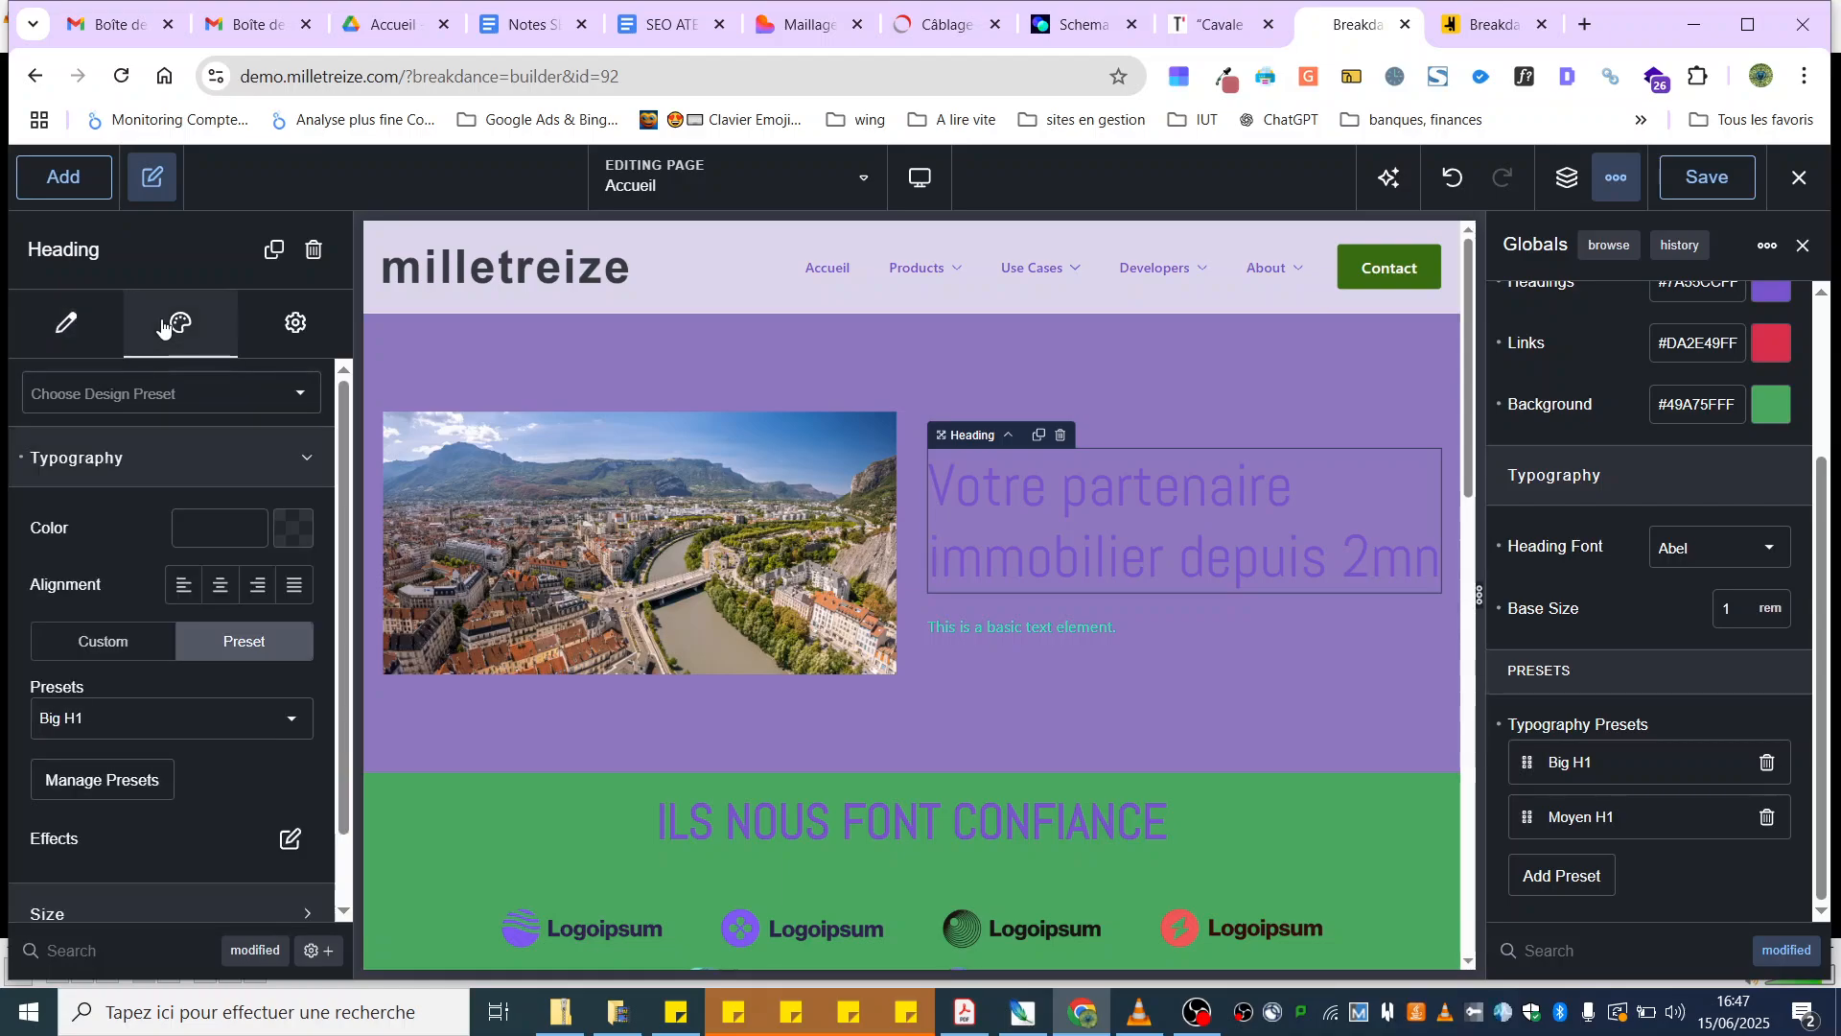